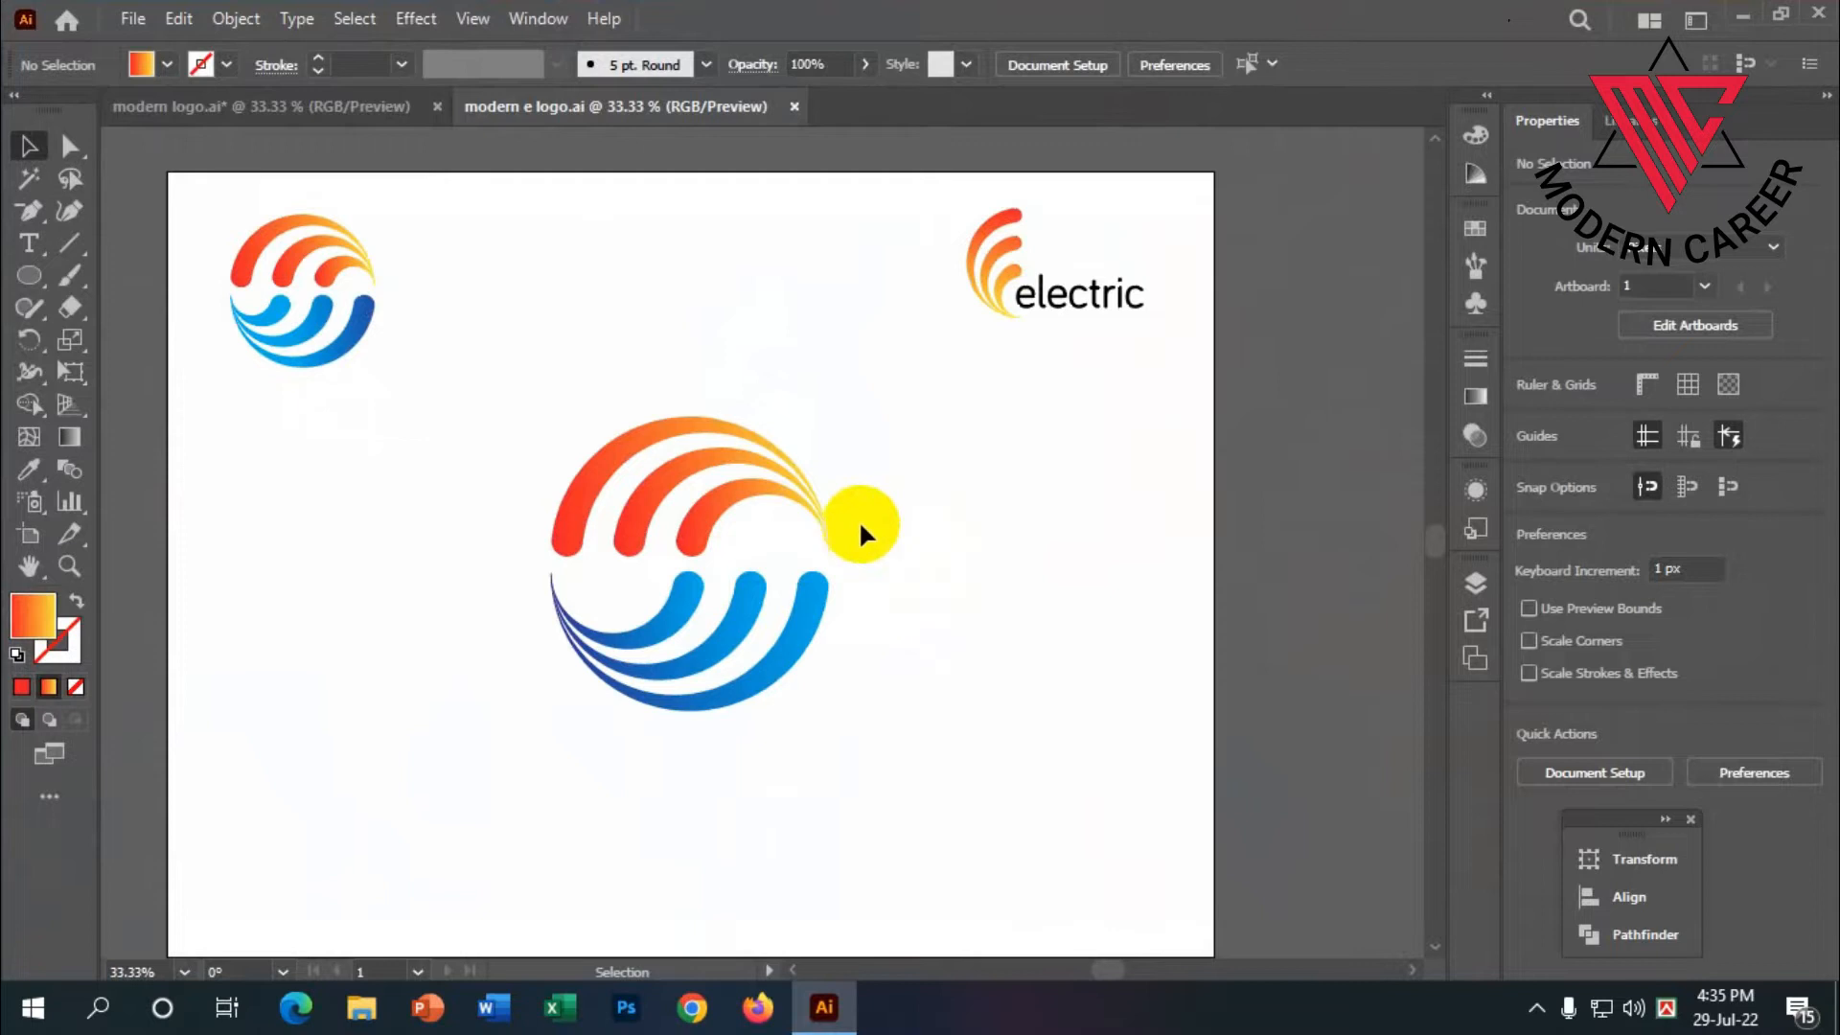
- Shrink the large central circle logo and place it near the artboard's upper edge between the other two logos
scroll(855, 493, "down", 1)
scroll(831, 466, "up", 1)
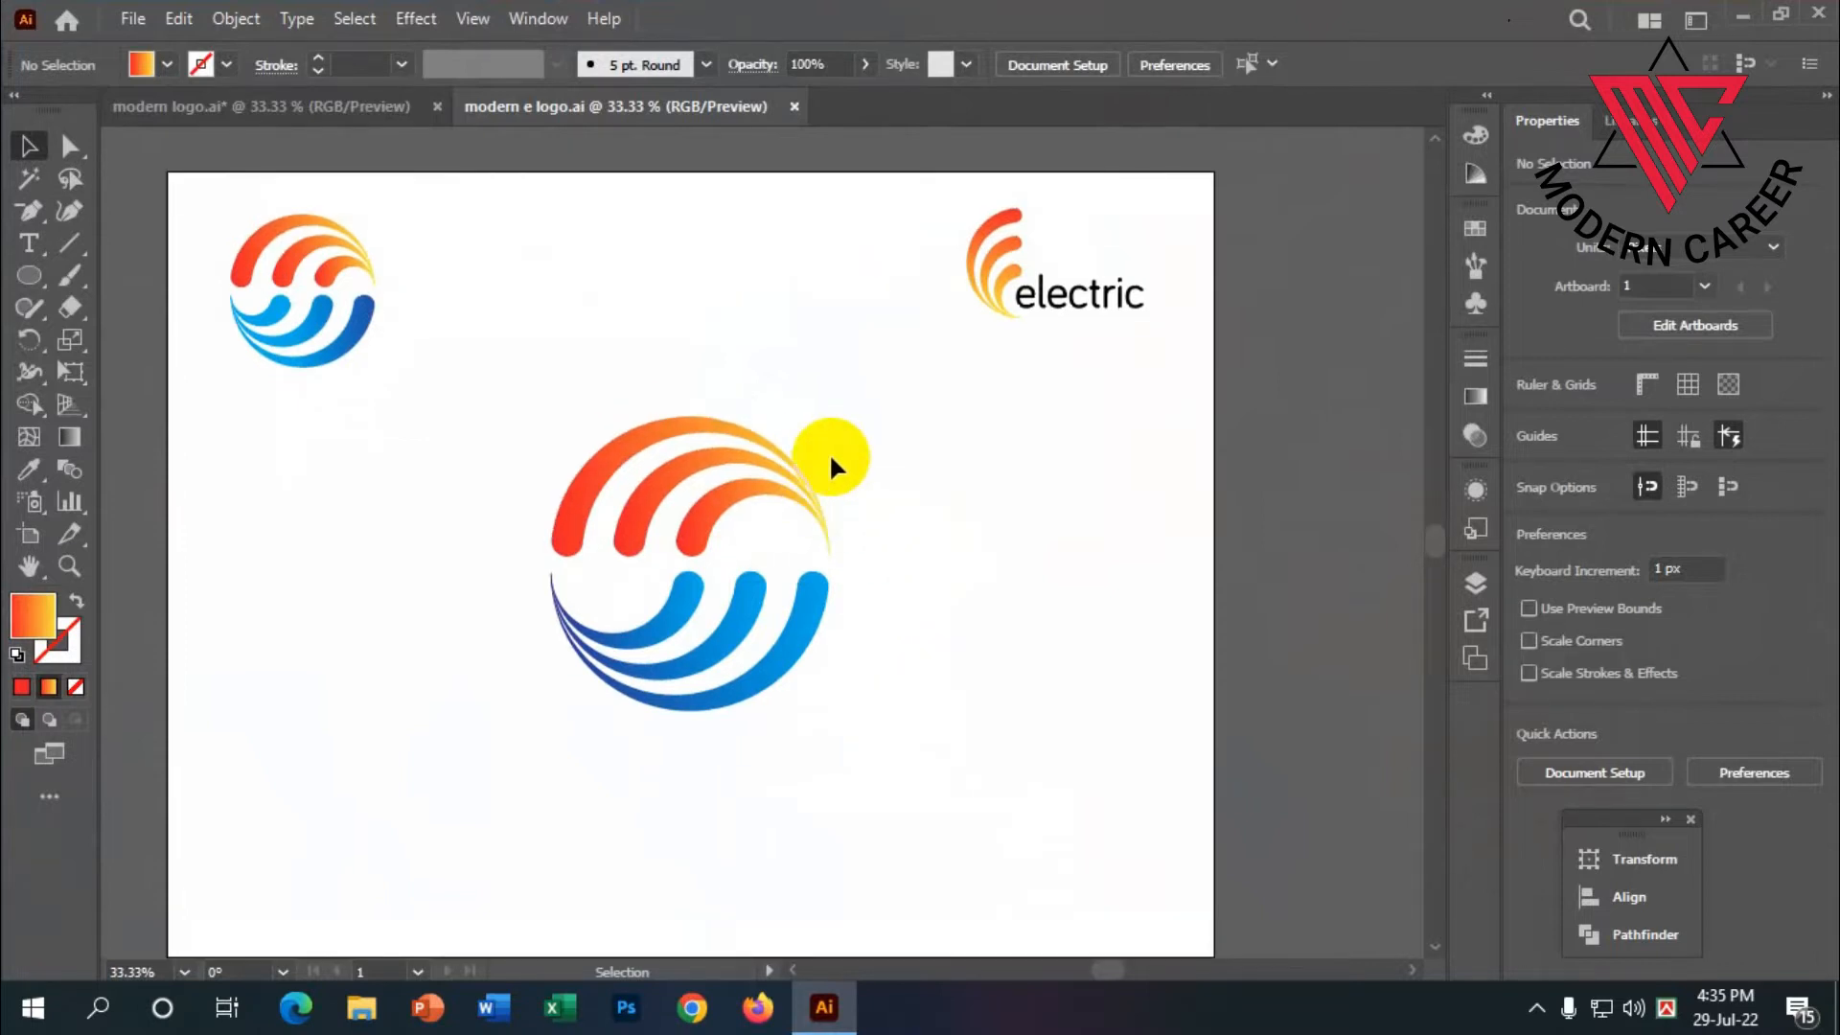
scroll(830, 466, "up", 1)
scroll(827, 467, "down", 1)
scroll(826, 466, "down", 1)
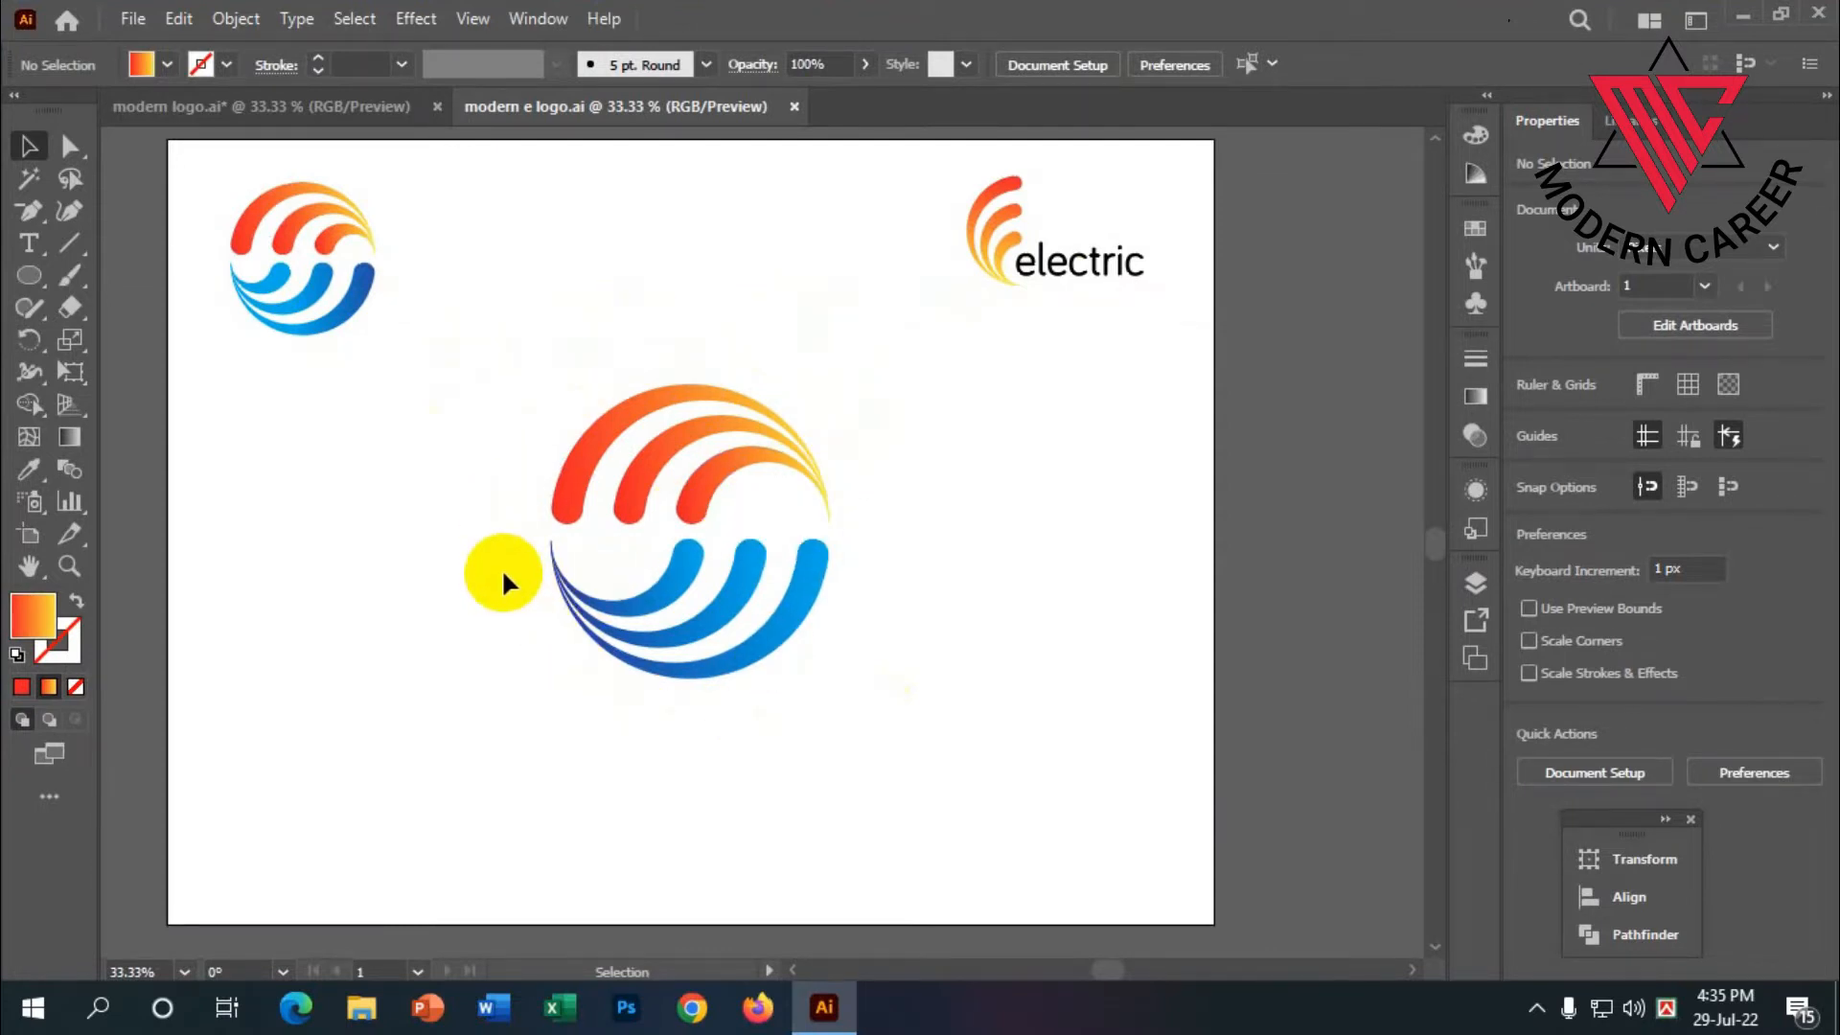
scroll(862, 480, "down", 1)
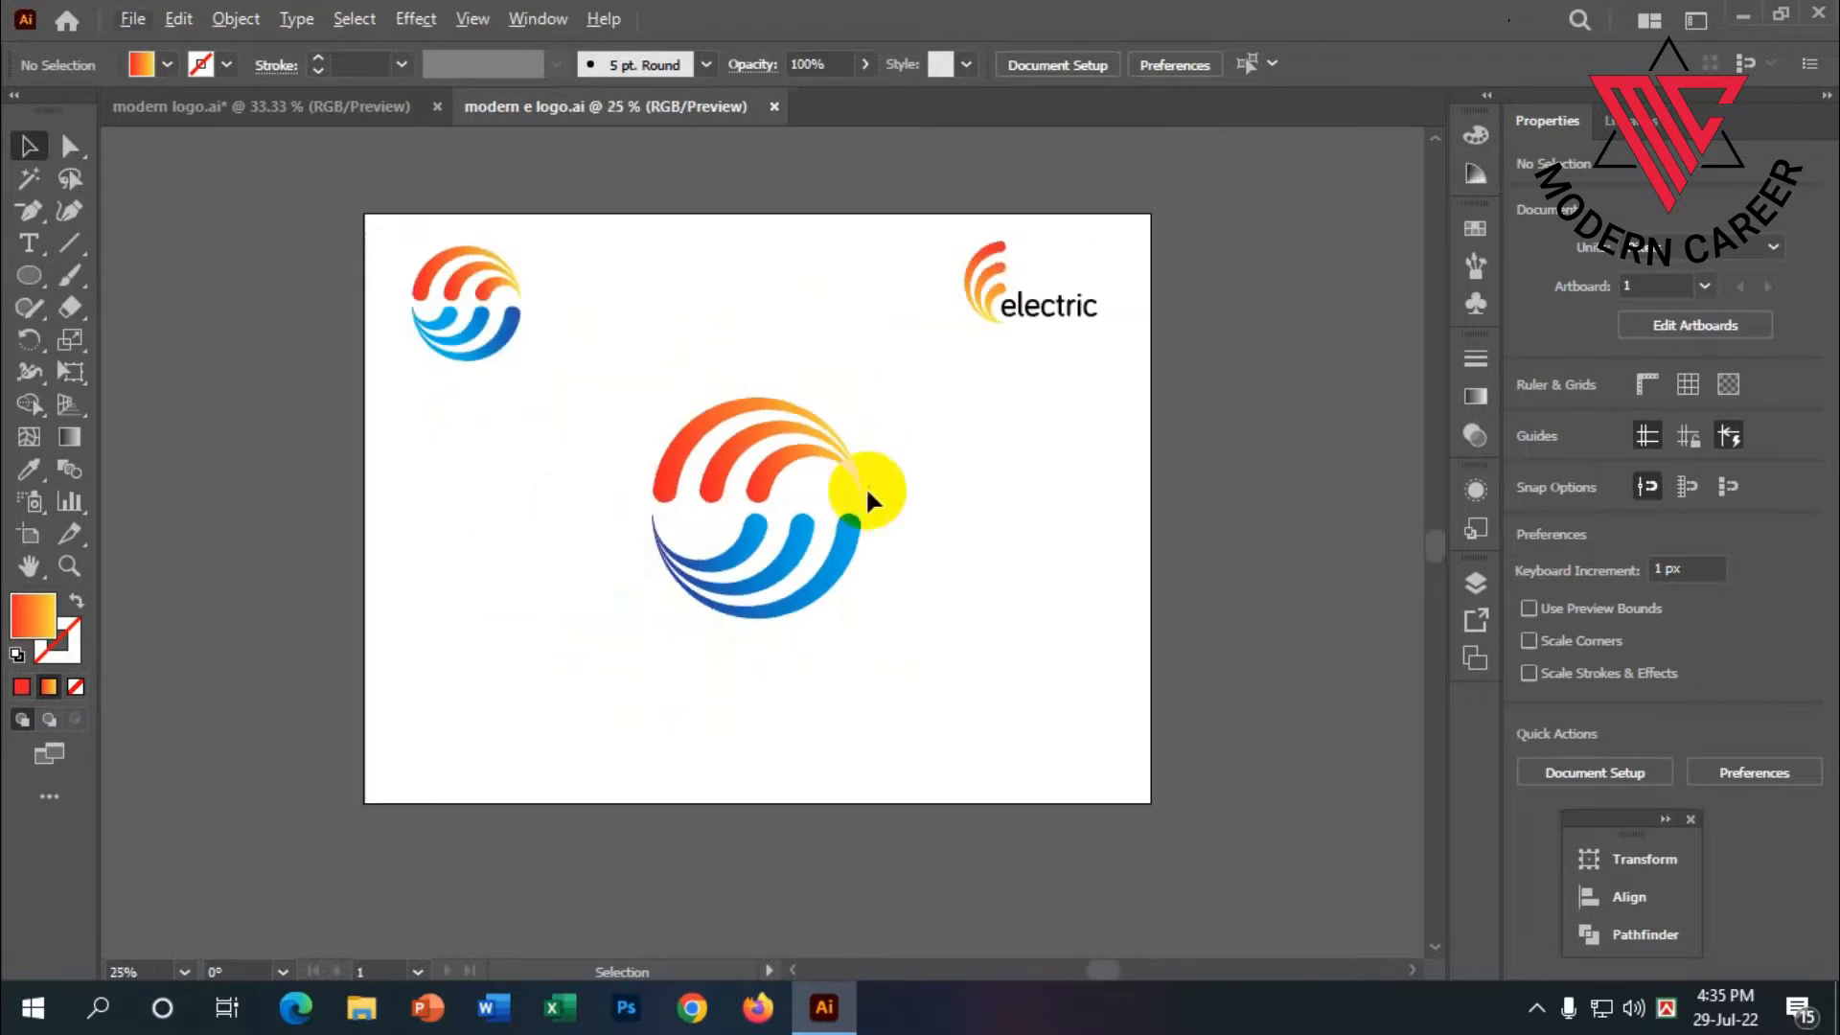
scroll(949, 501, "up", 1)
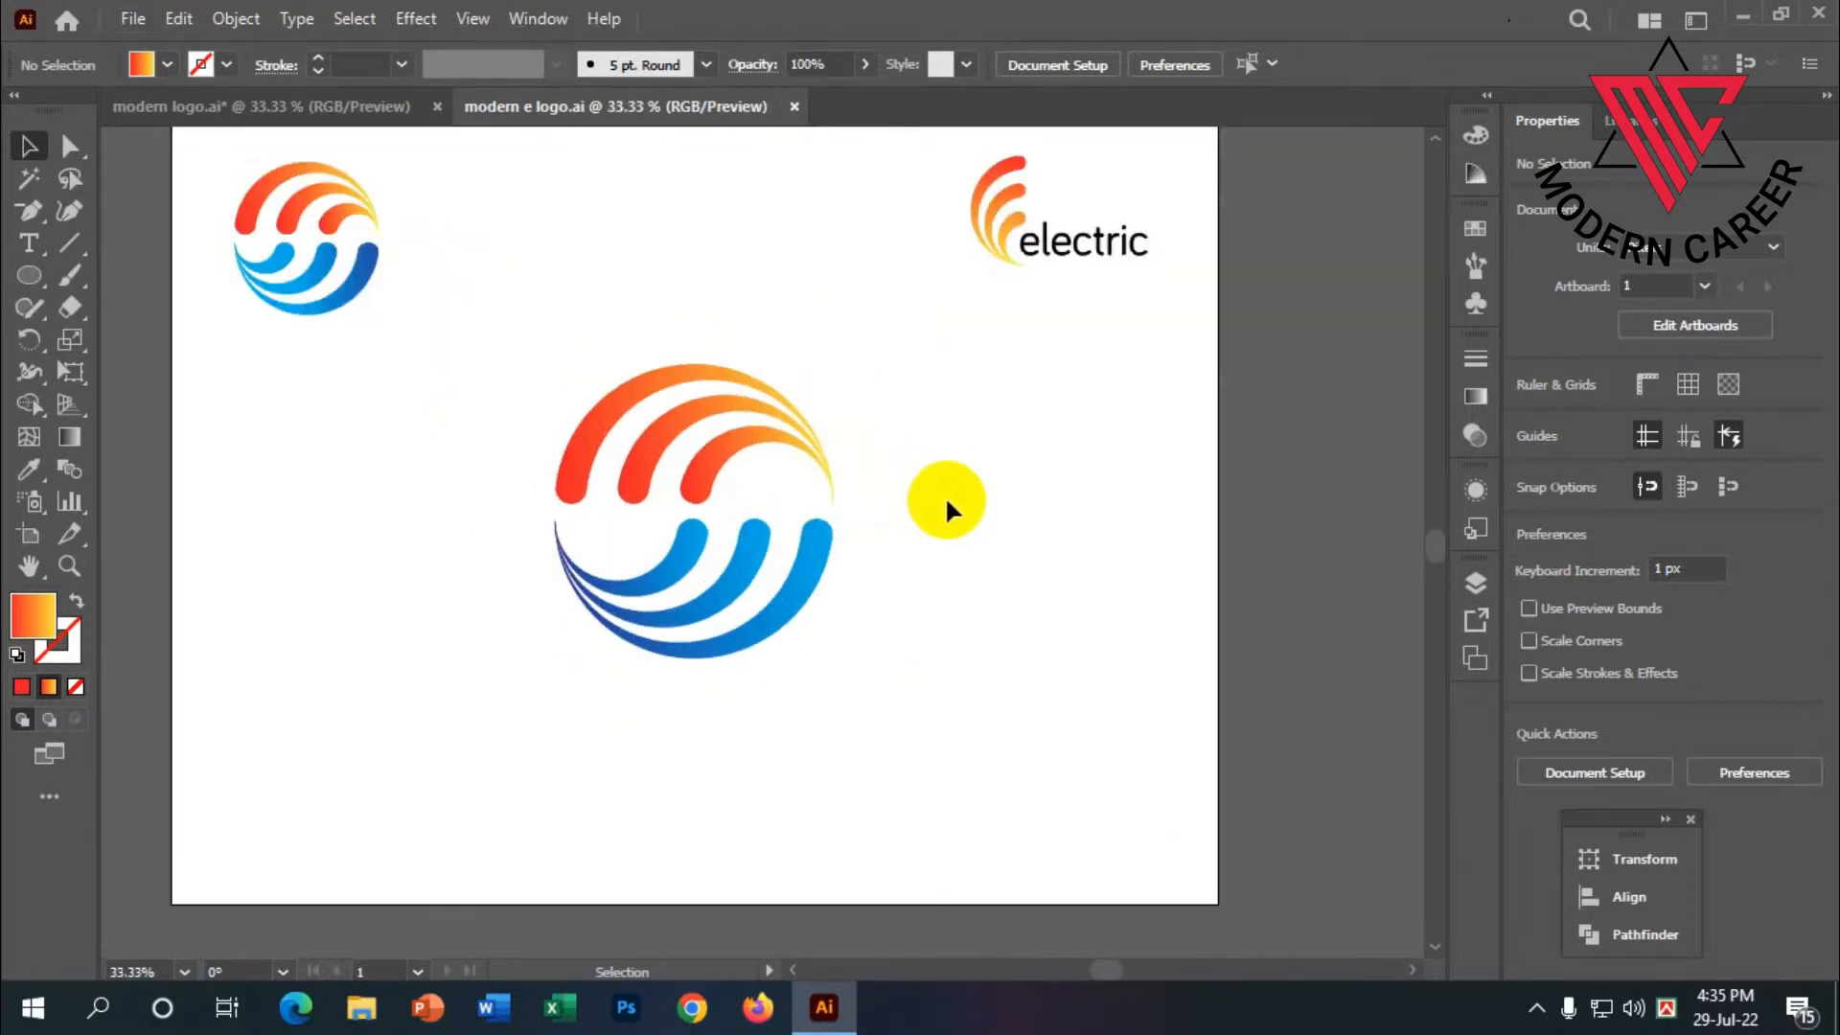
scroll(939, 503, "down", 1)
scroll(932, 505, "down", 1)
left_click_drag(925, 637, 584, 364)
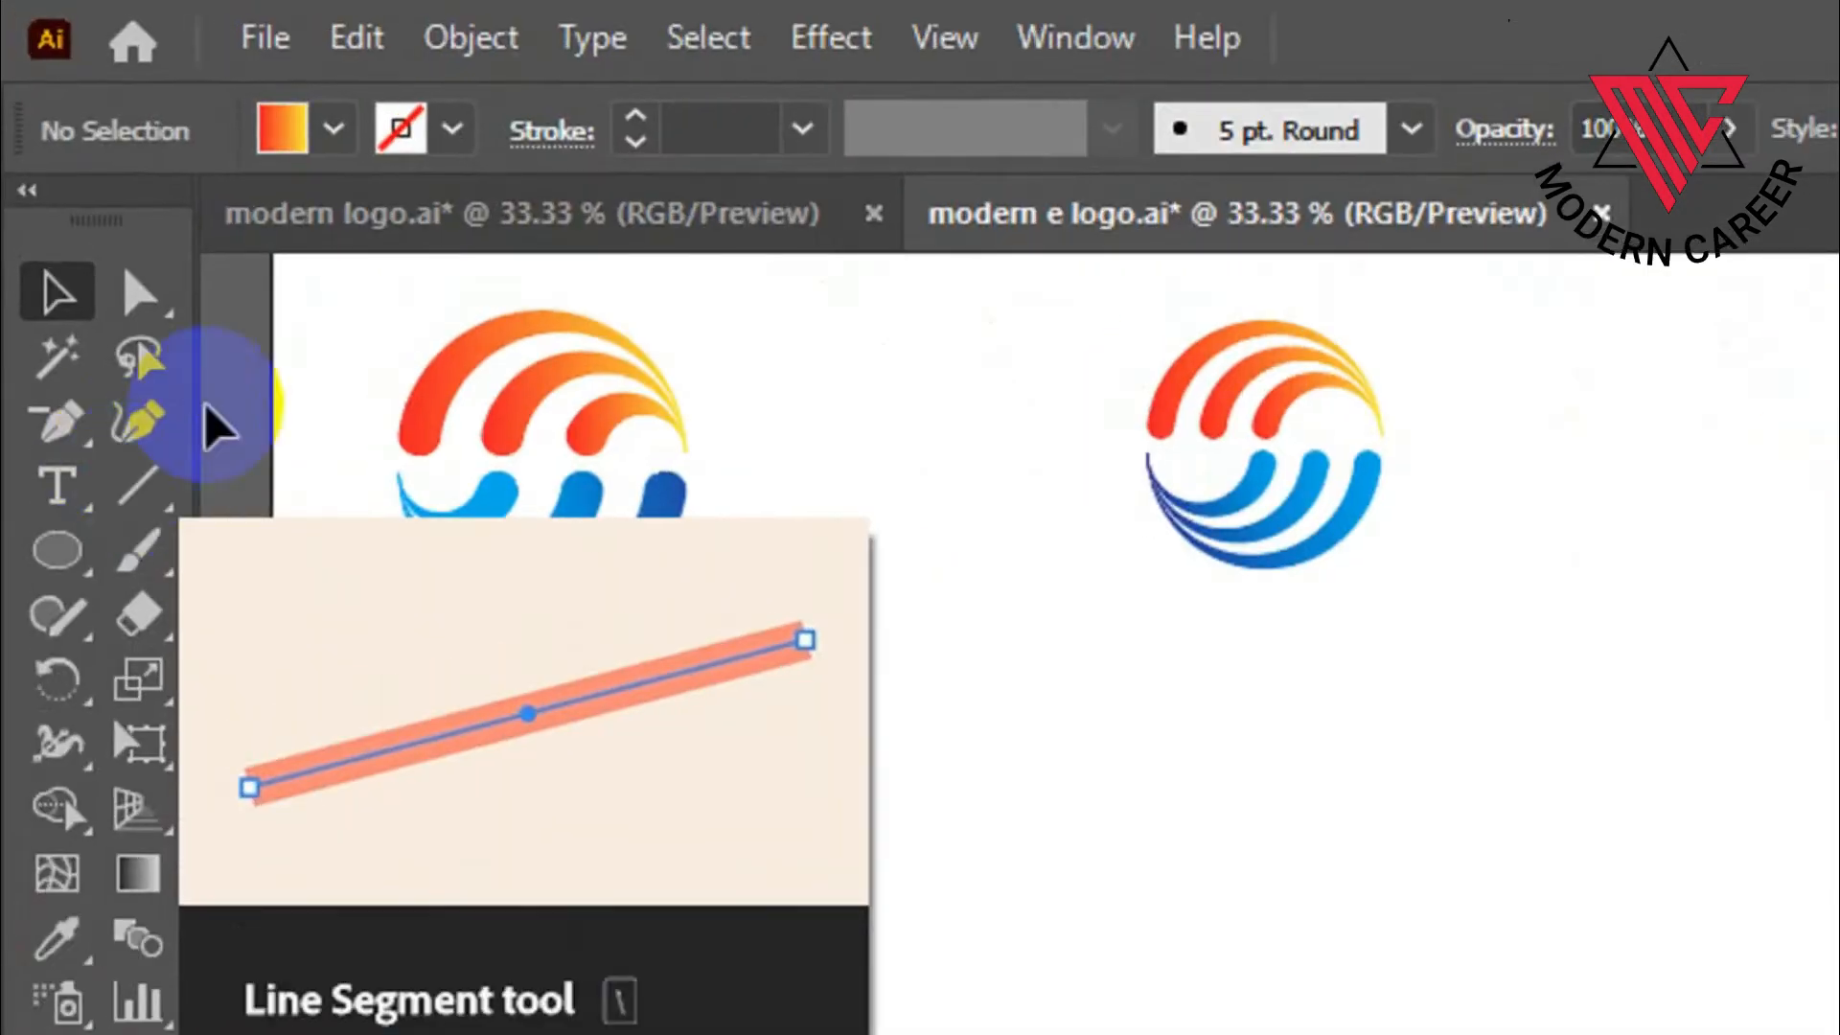
- Start a Rectangular Grid on the empty area below the logos and open its size options
left_click(142, 486)
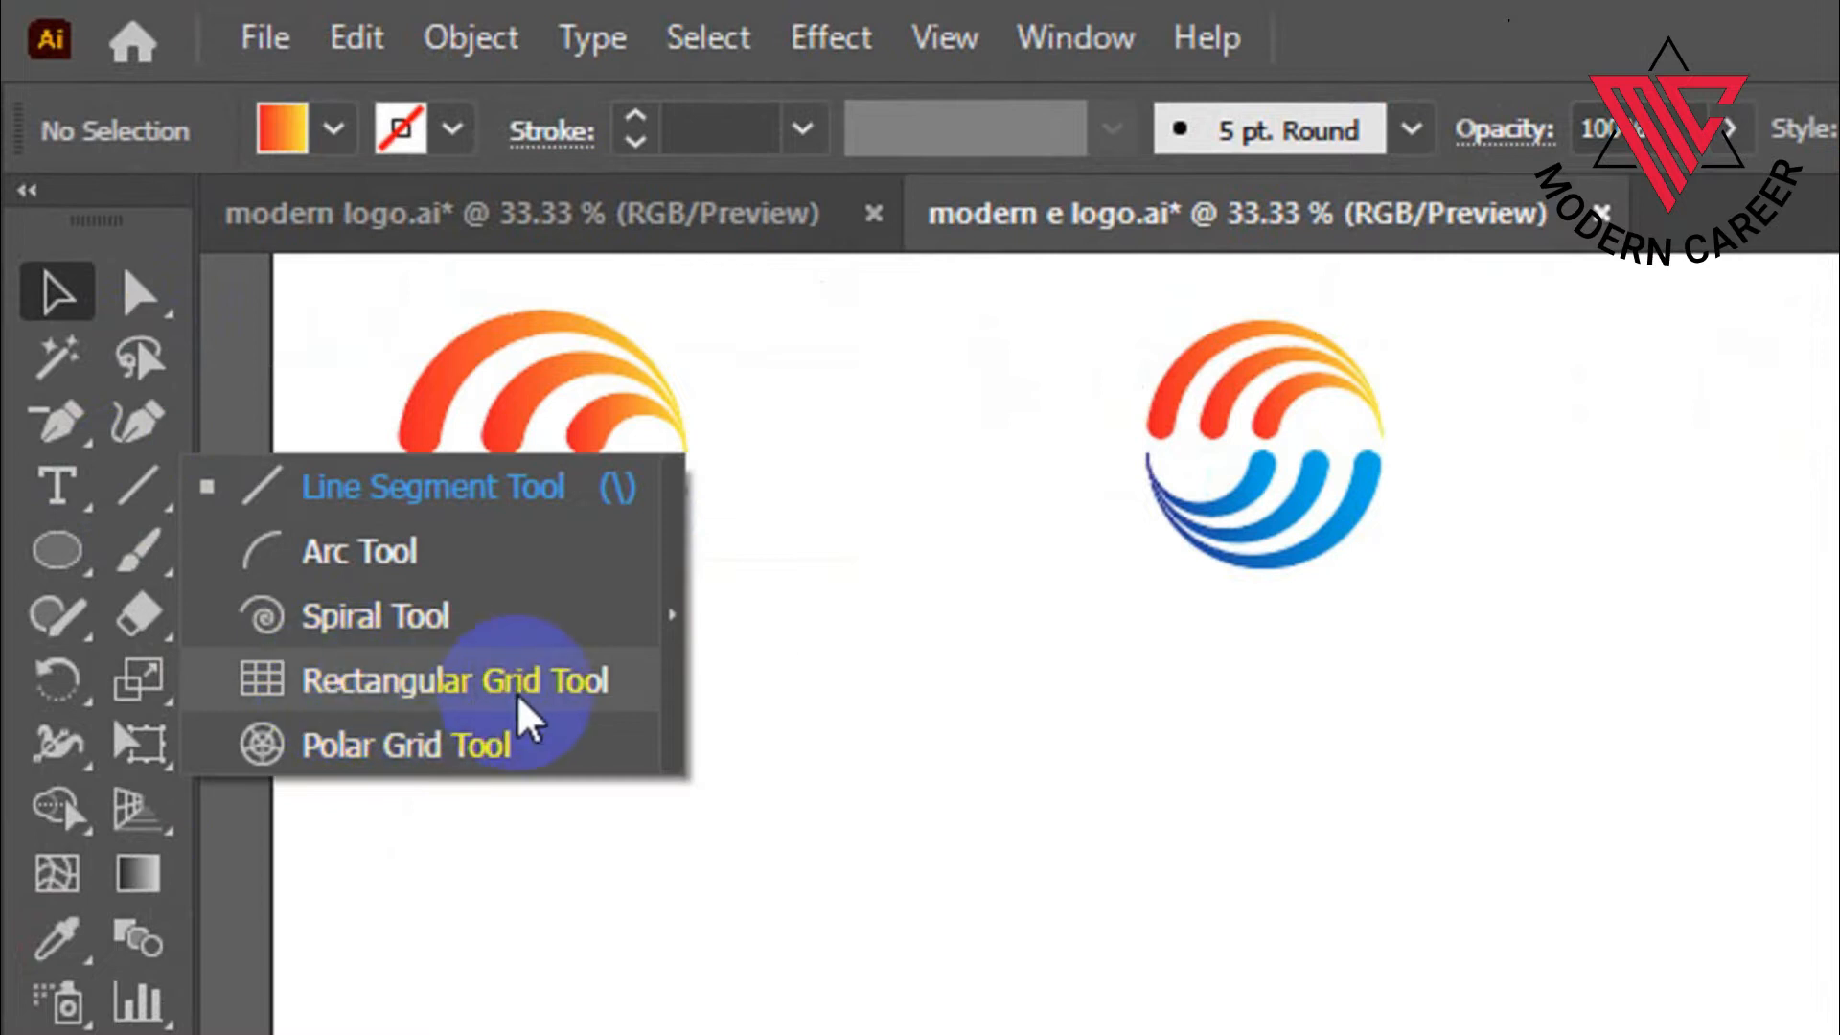
left_click(493, 682)
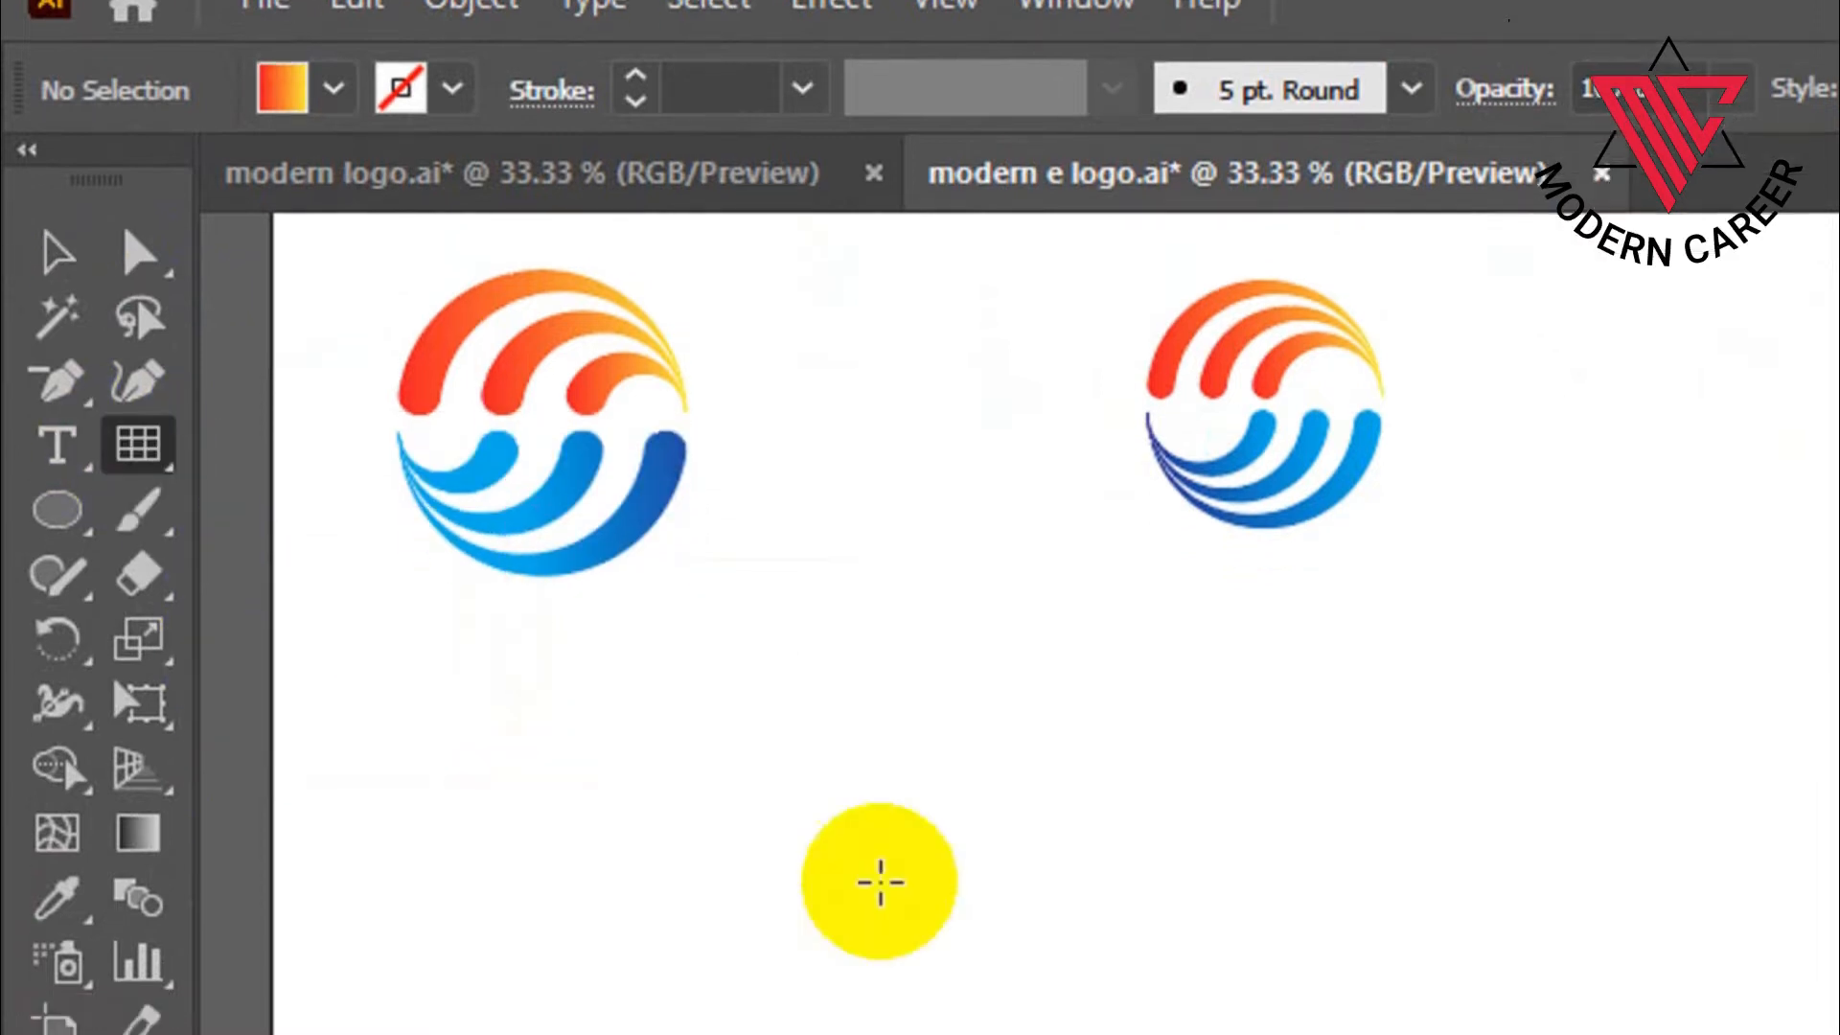
left_click_drag(1203, 778, 1210, 774)
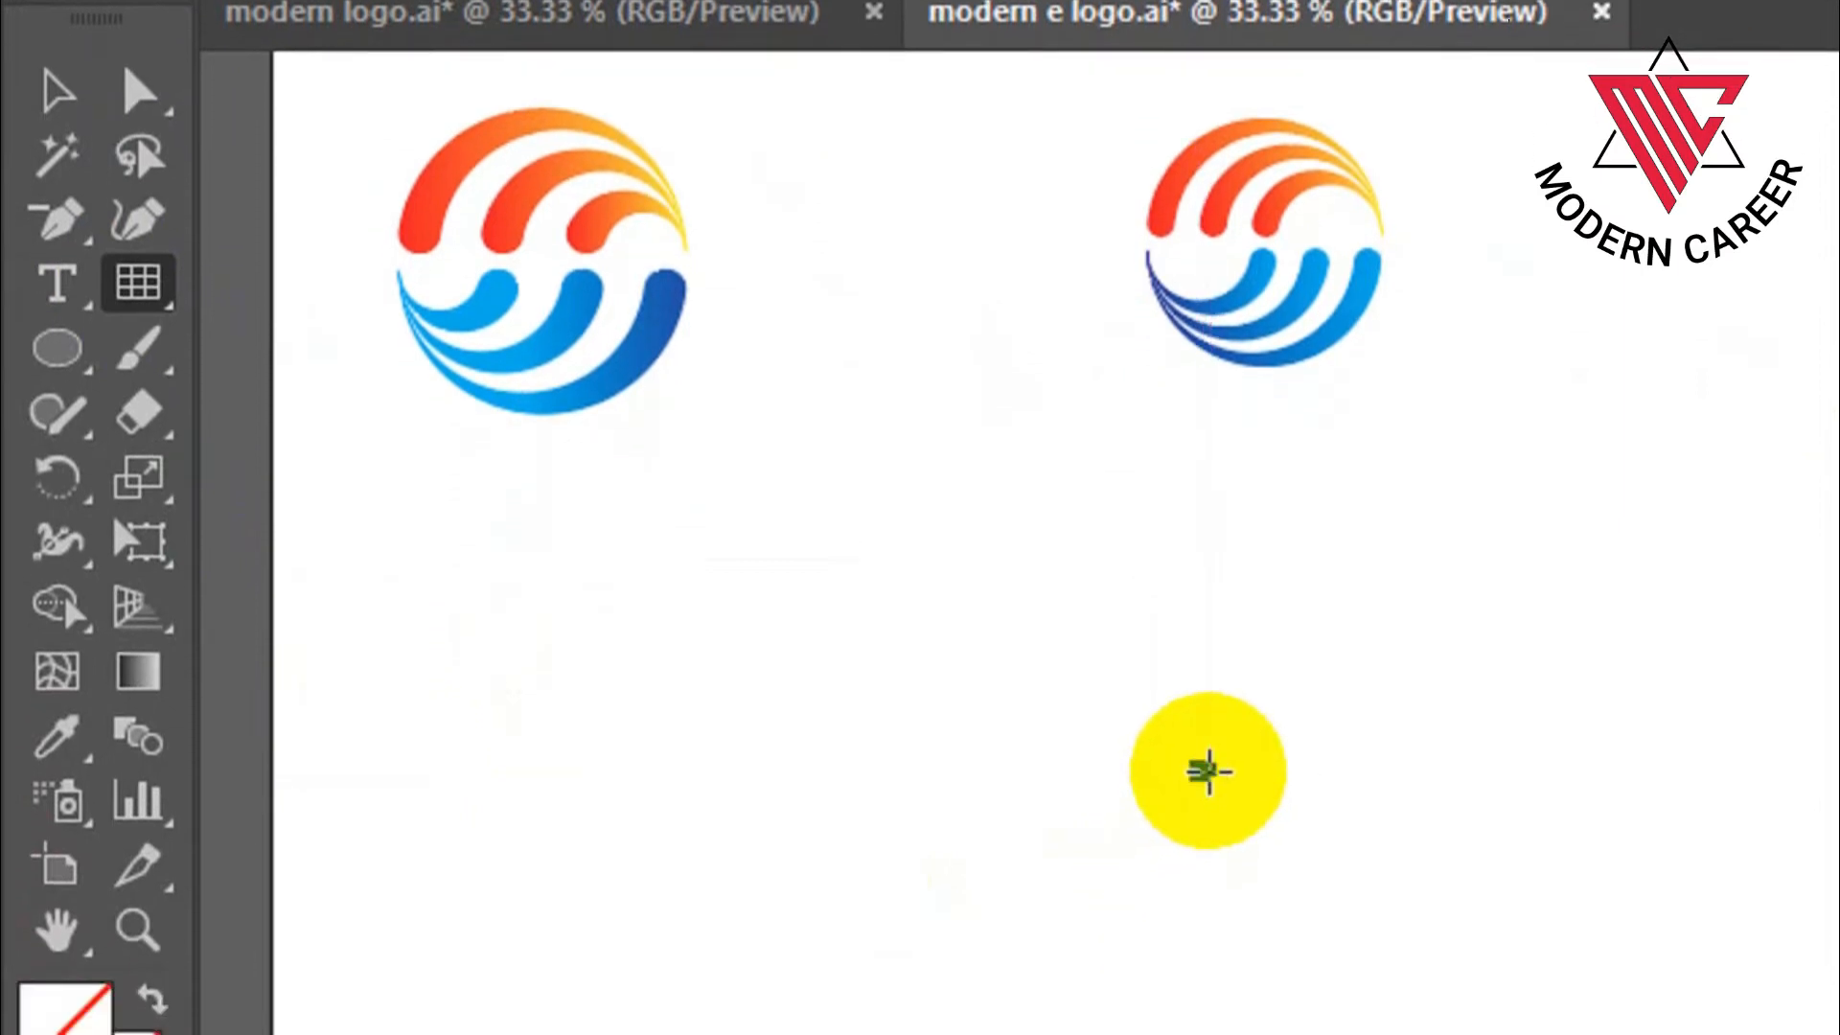
key("ctrl+z")
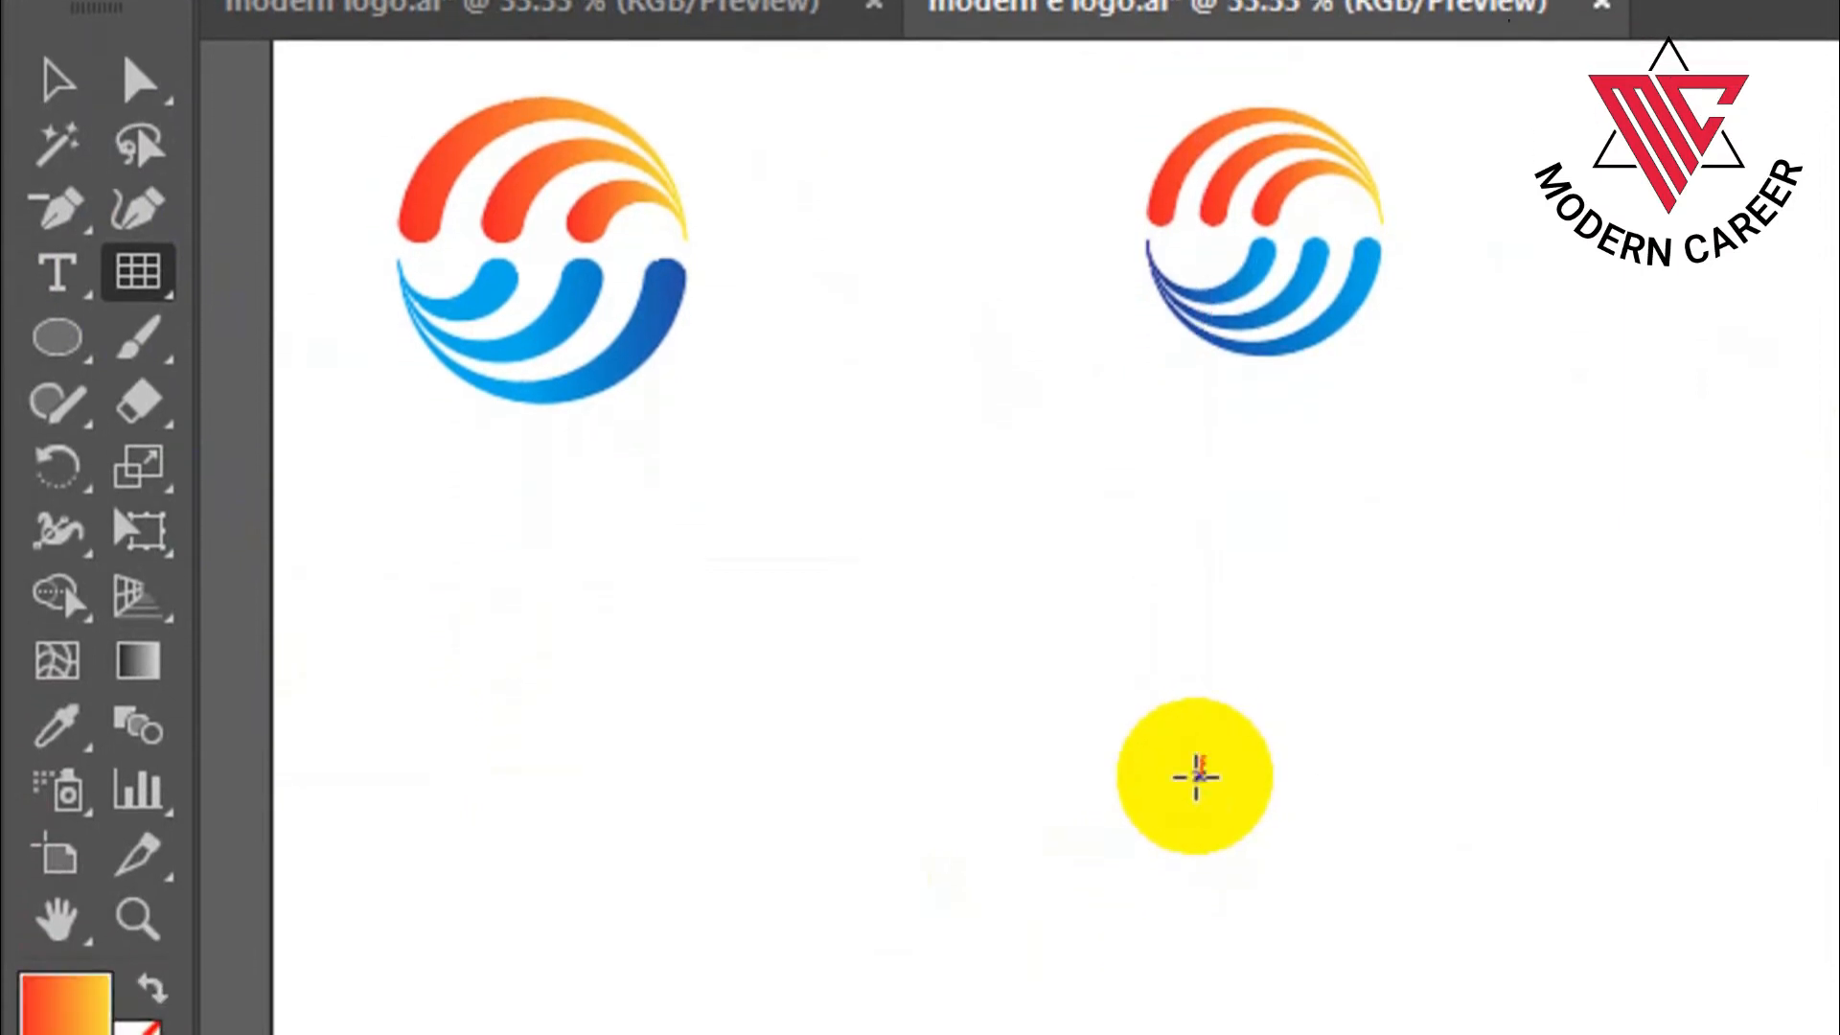
left_click(1212, 734)
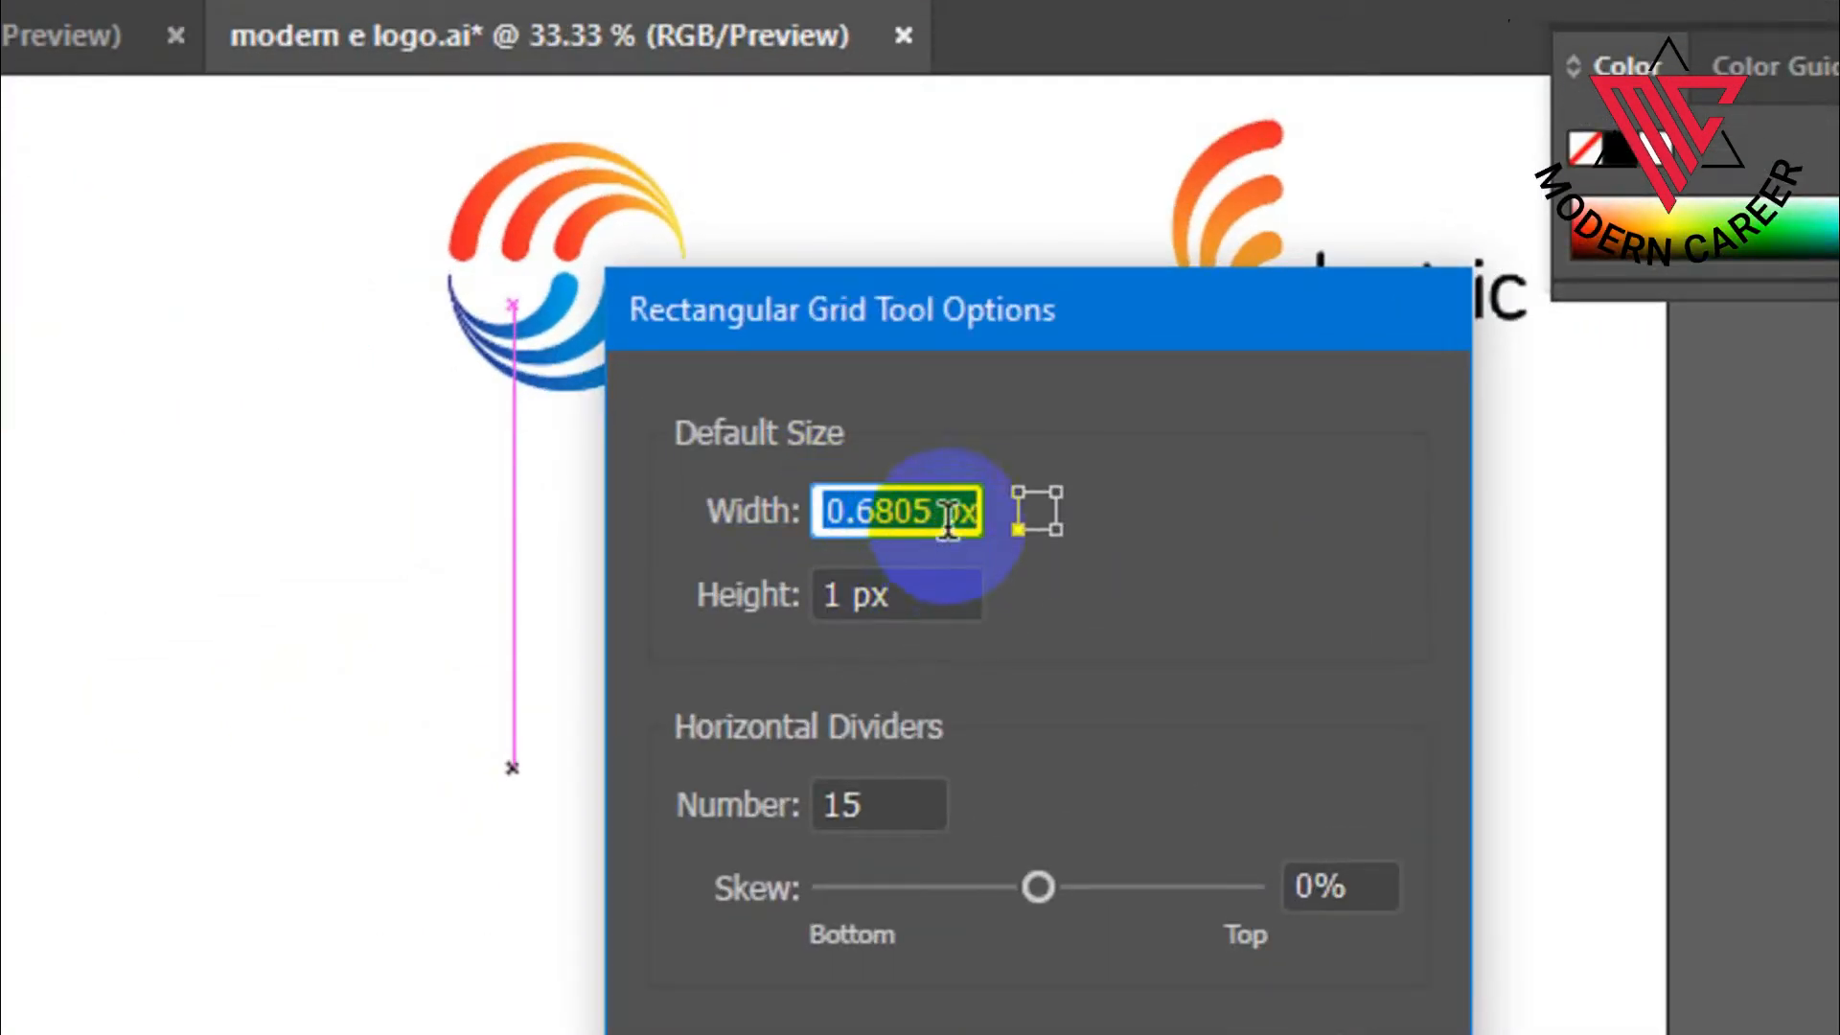
- Set the grid's default width to 100 px and its height to 100 px
key("BackSpace")
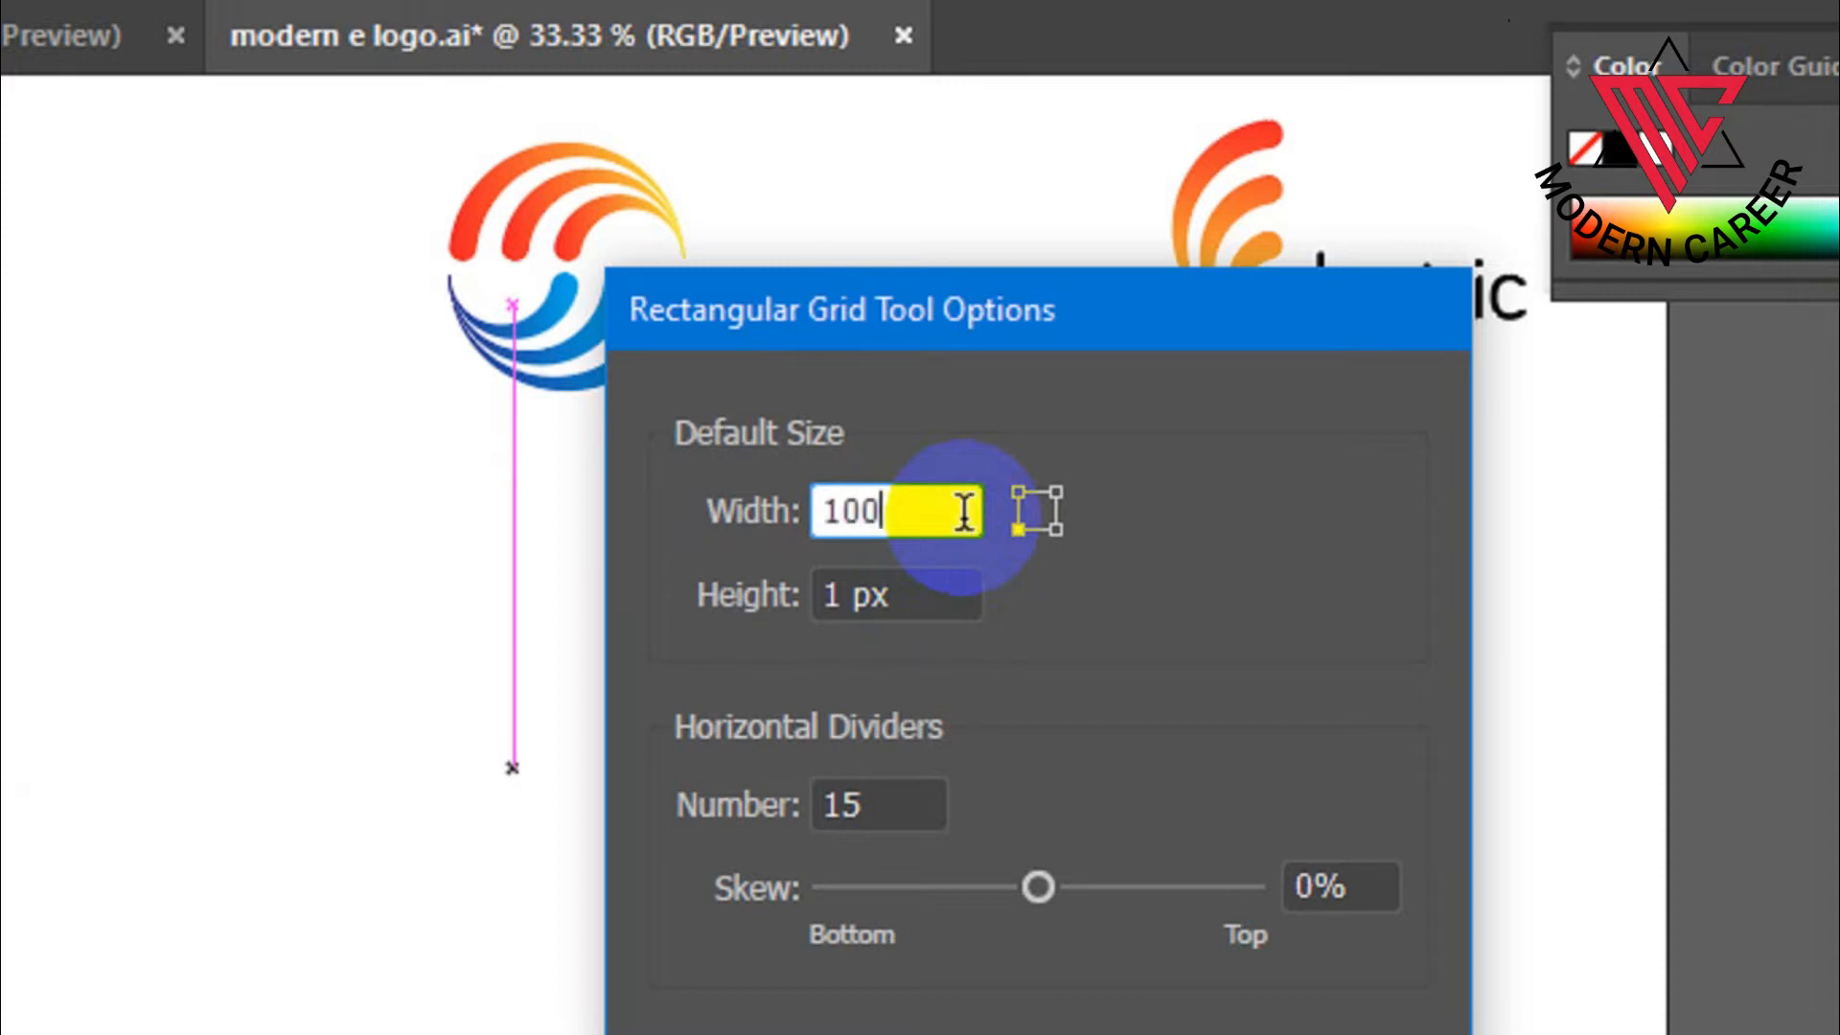
type("100")
key("Tab")
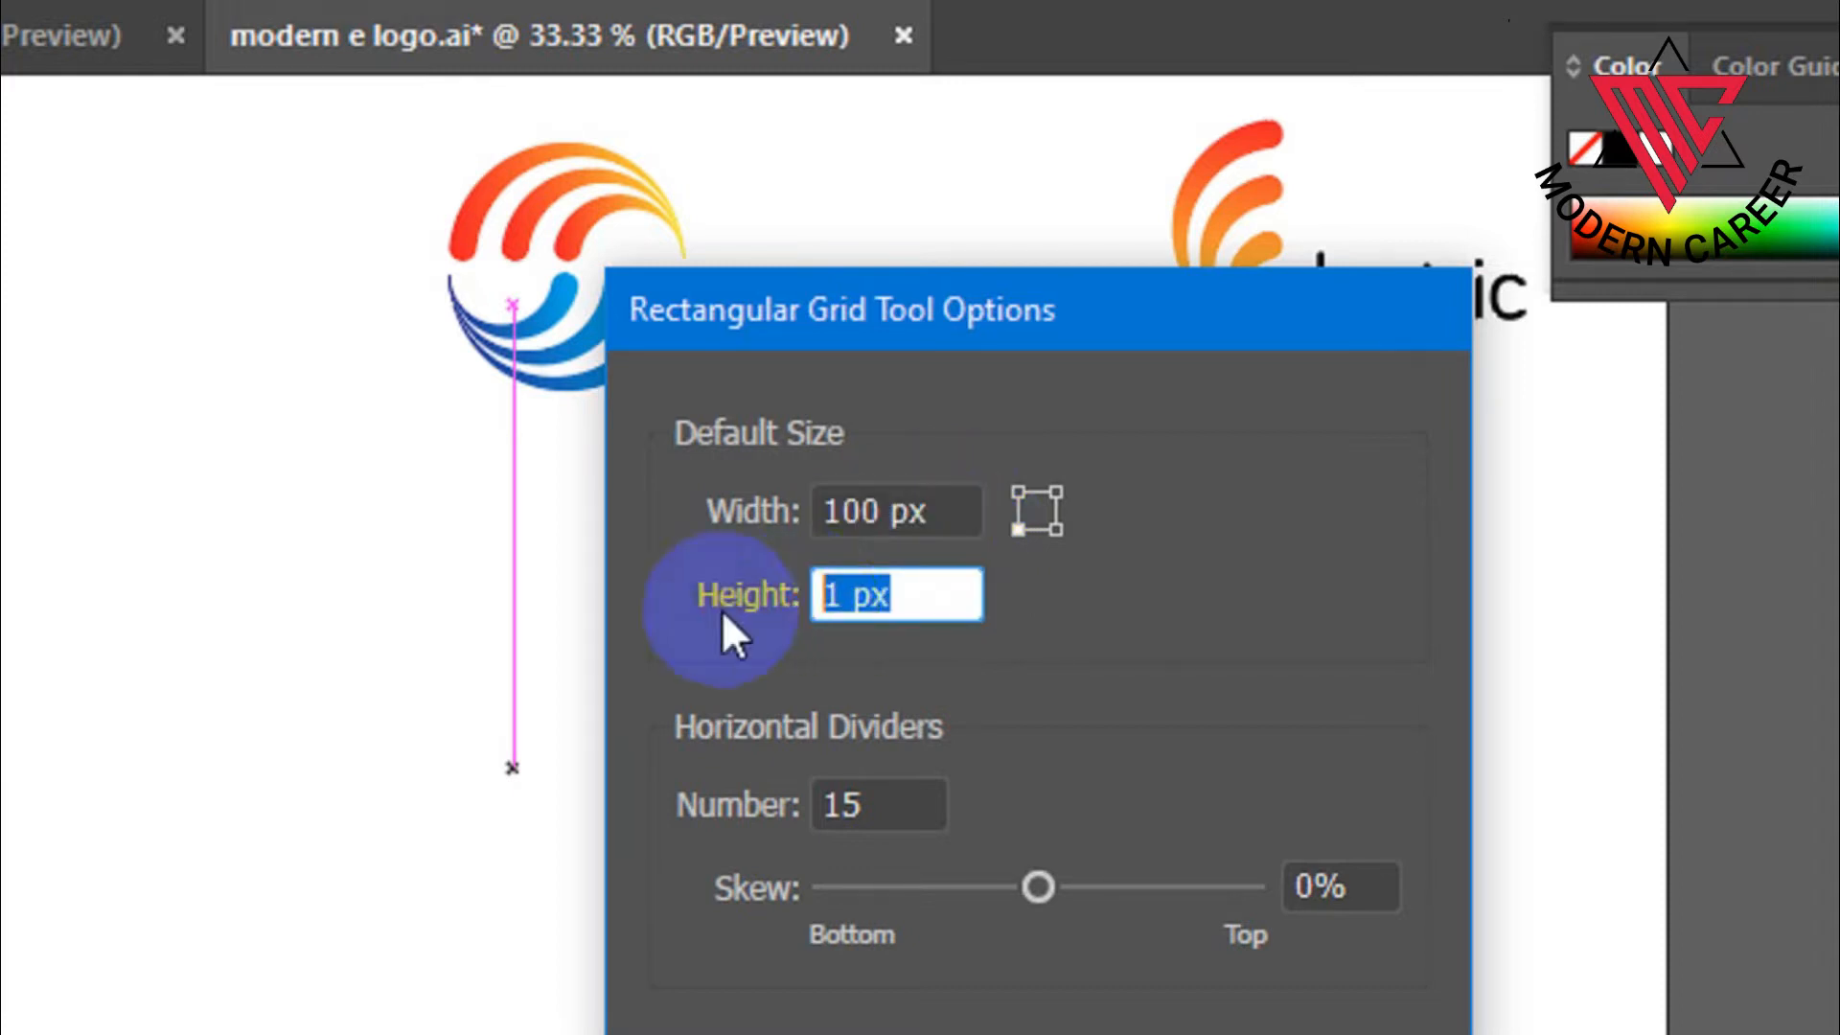
key("BackSpace")
type("100")
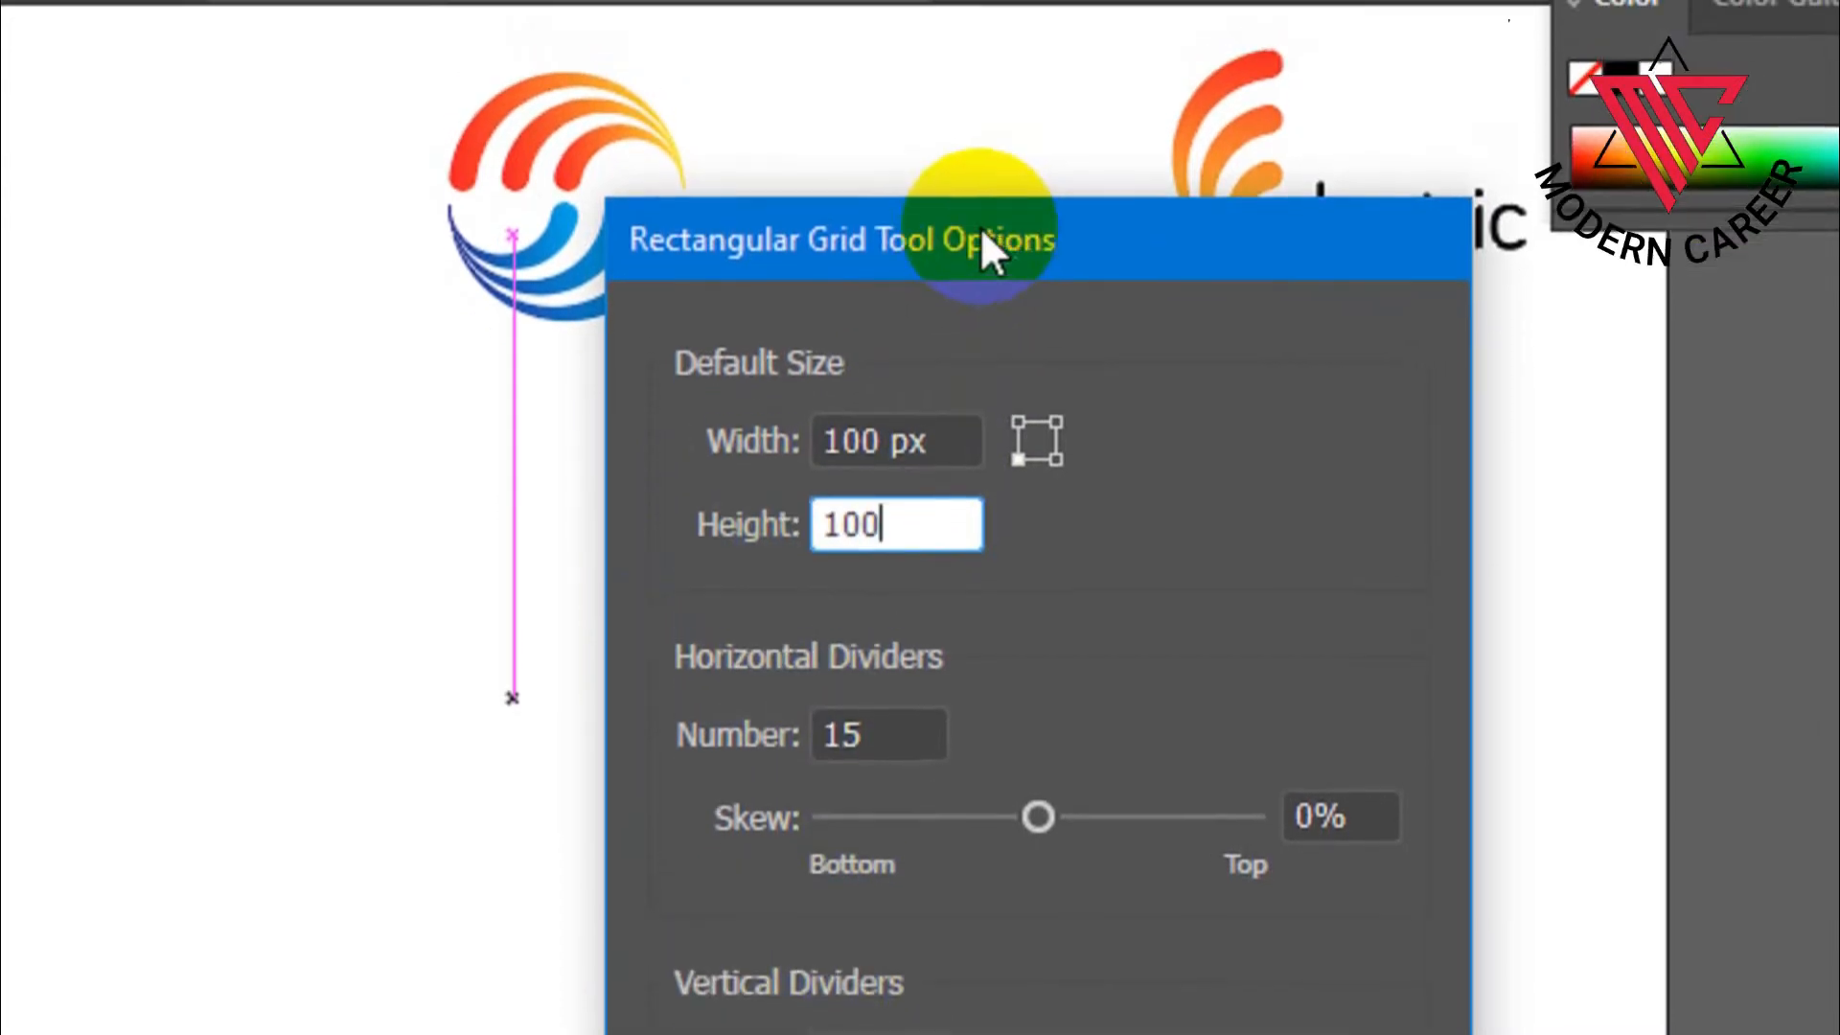
- Create the grid with 15 horizontal and 15 vertical dividers, using the outside rectangle as frame
left_click_drag(1073, 224, 991, 140)
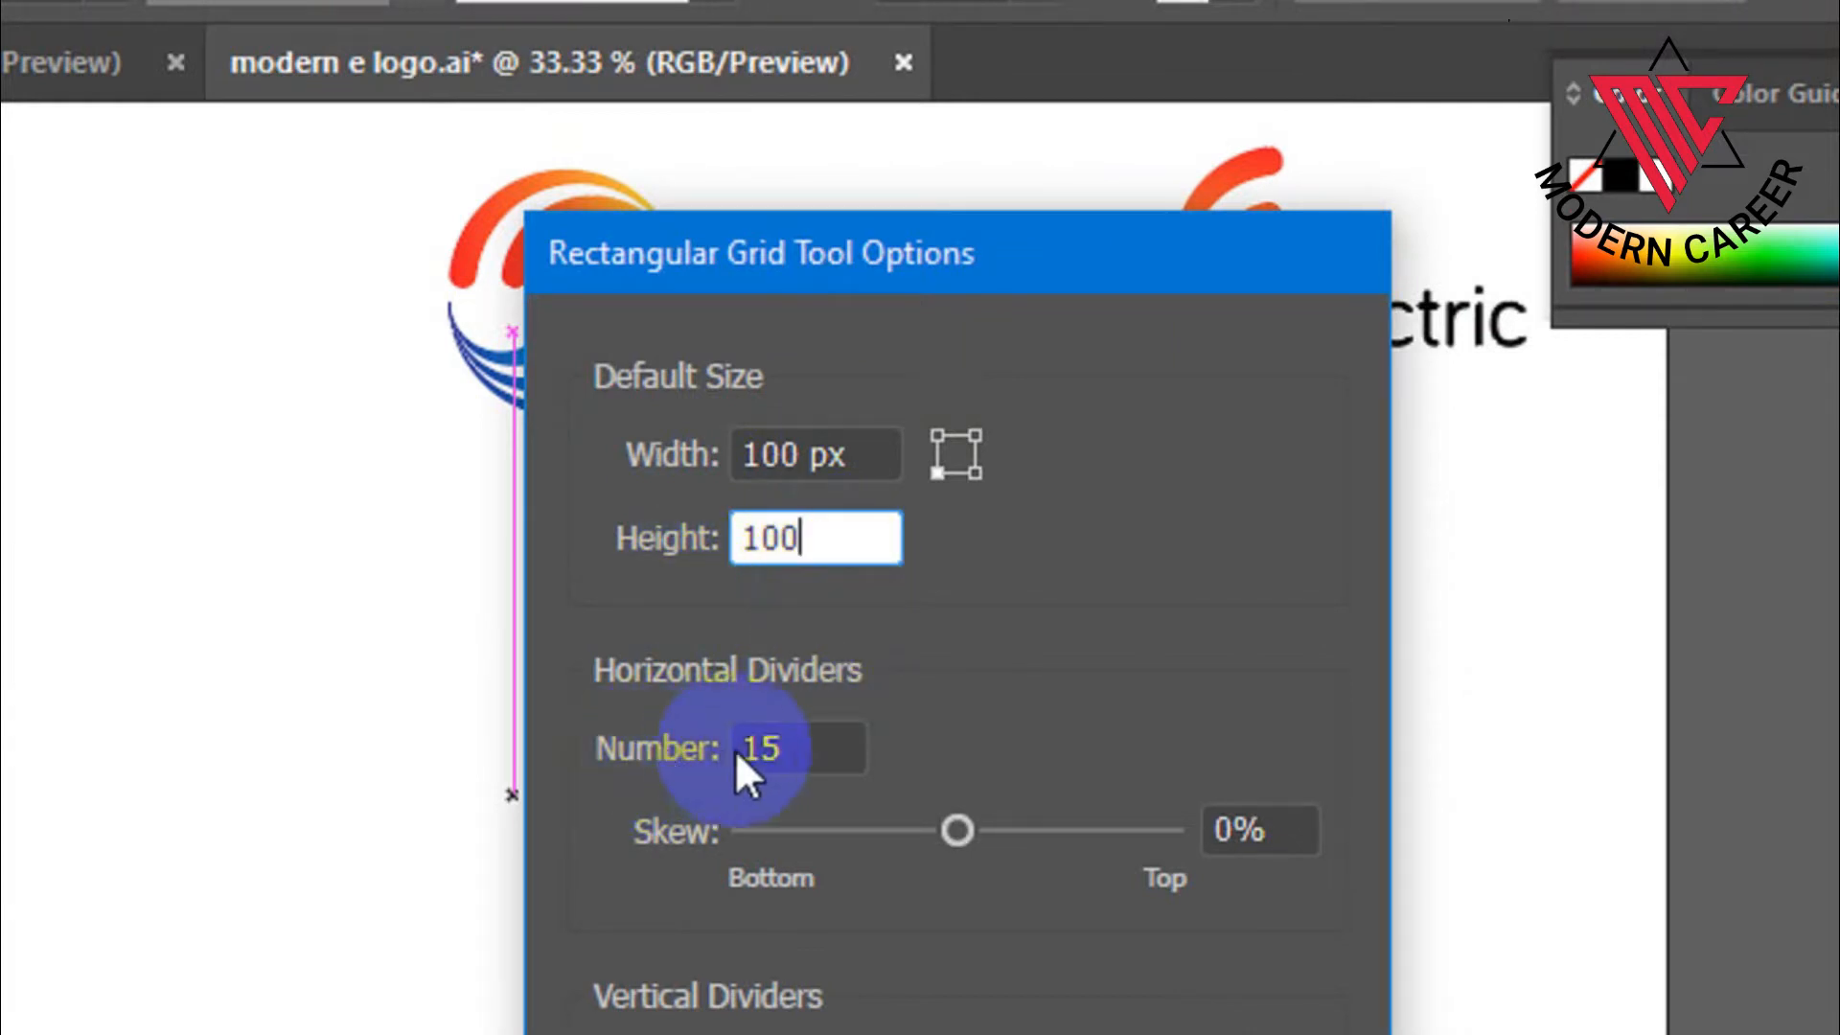
double_click(770, 748)
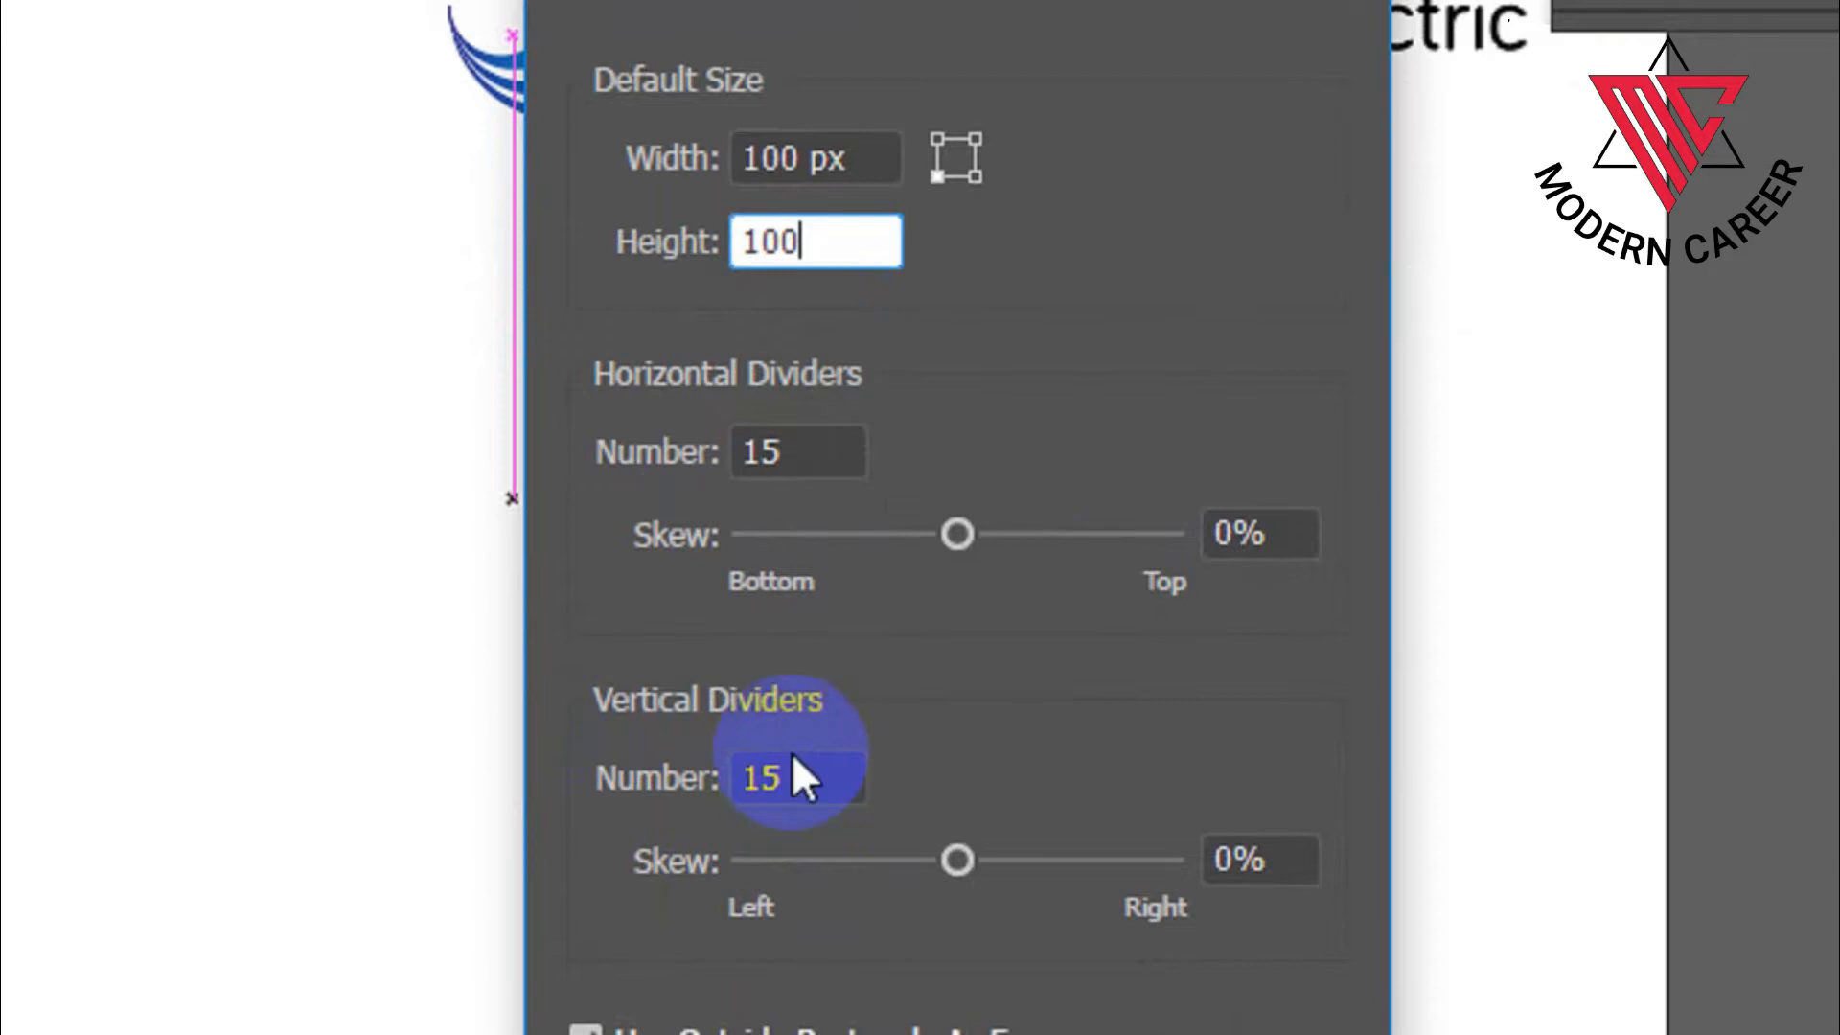
left_click(949, 848)
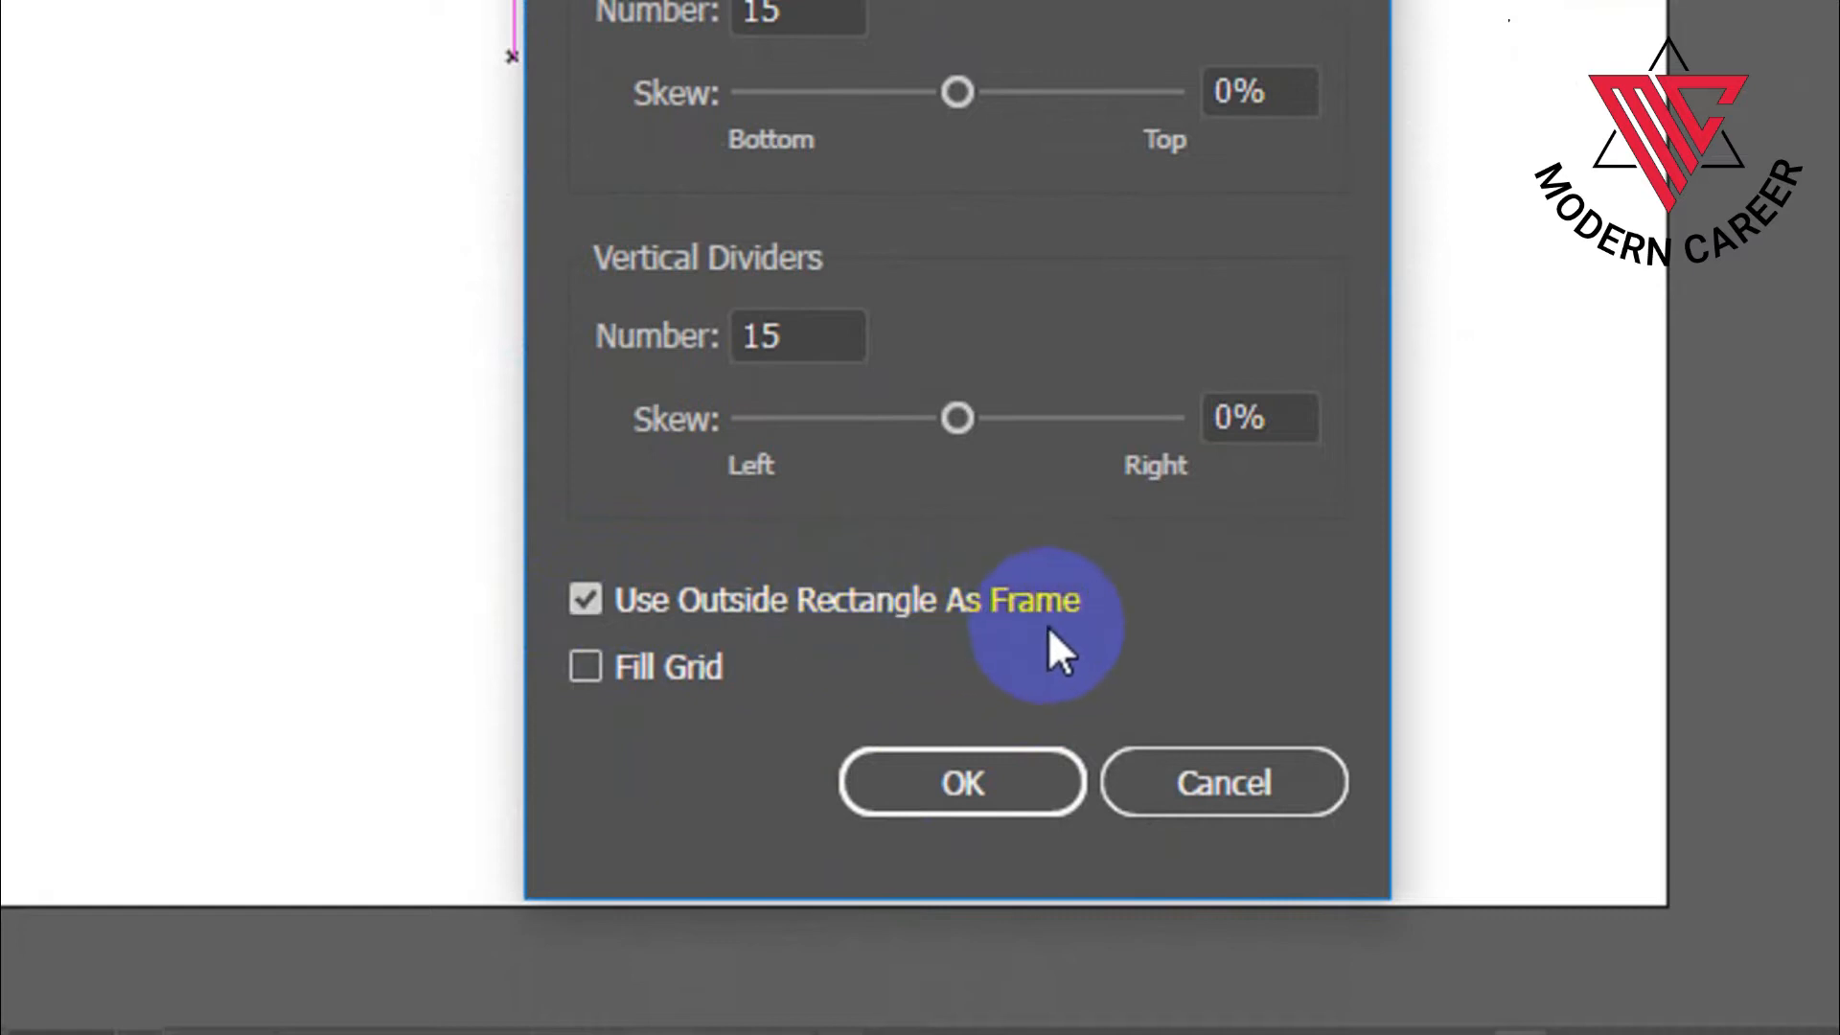
left_click(953, 780)
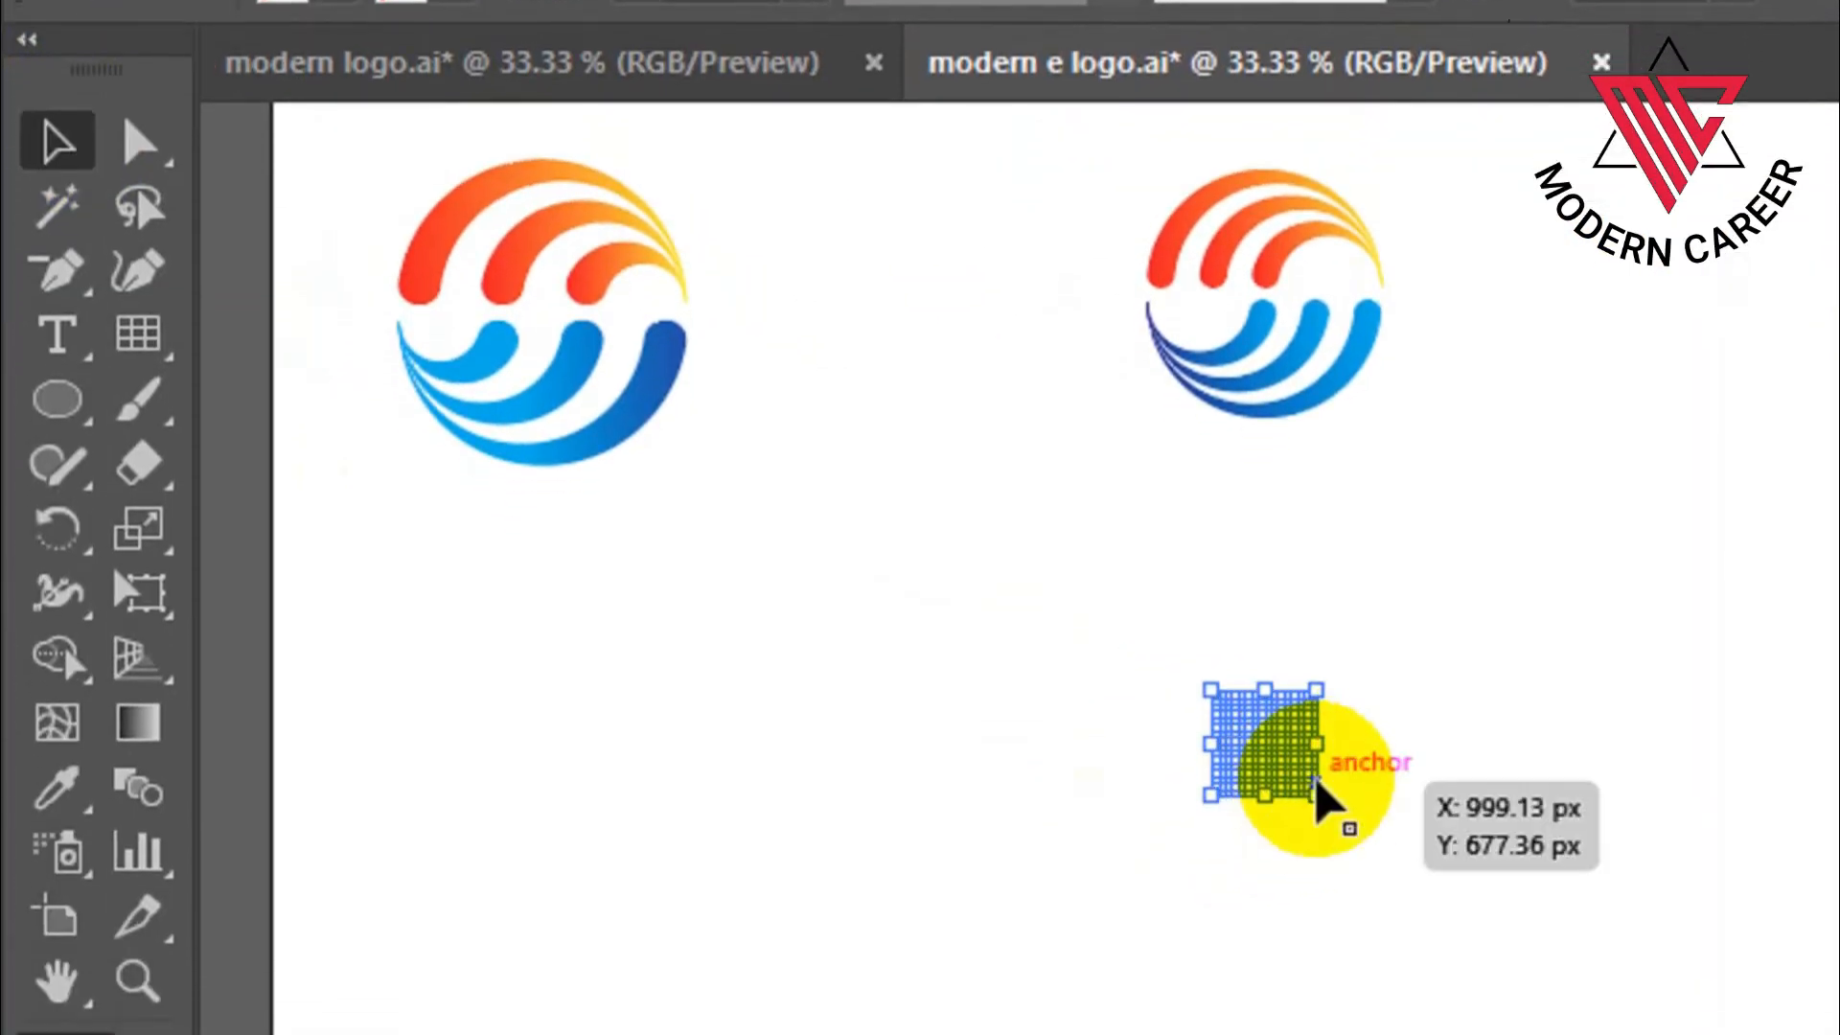
- Enlarge the grid to about 1051 px square and move it below the row of logos
left_click_drag(1317, 795, 1597, 854)
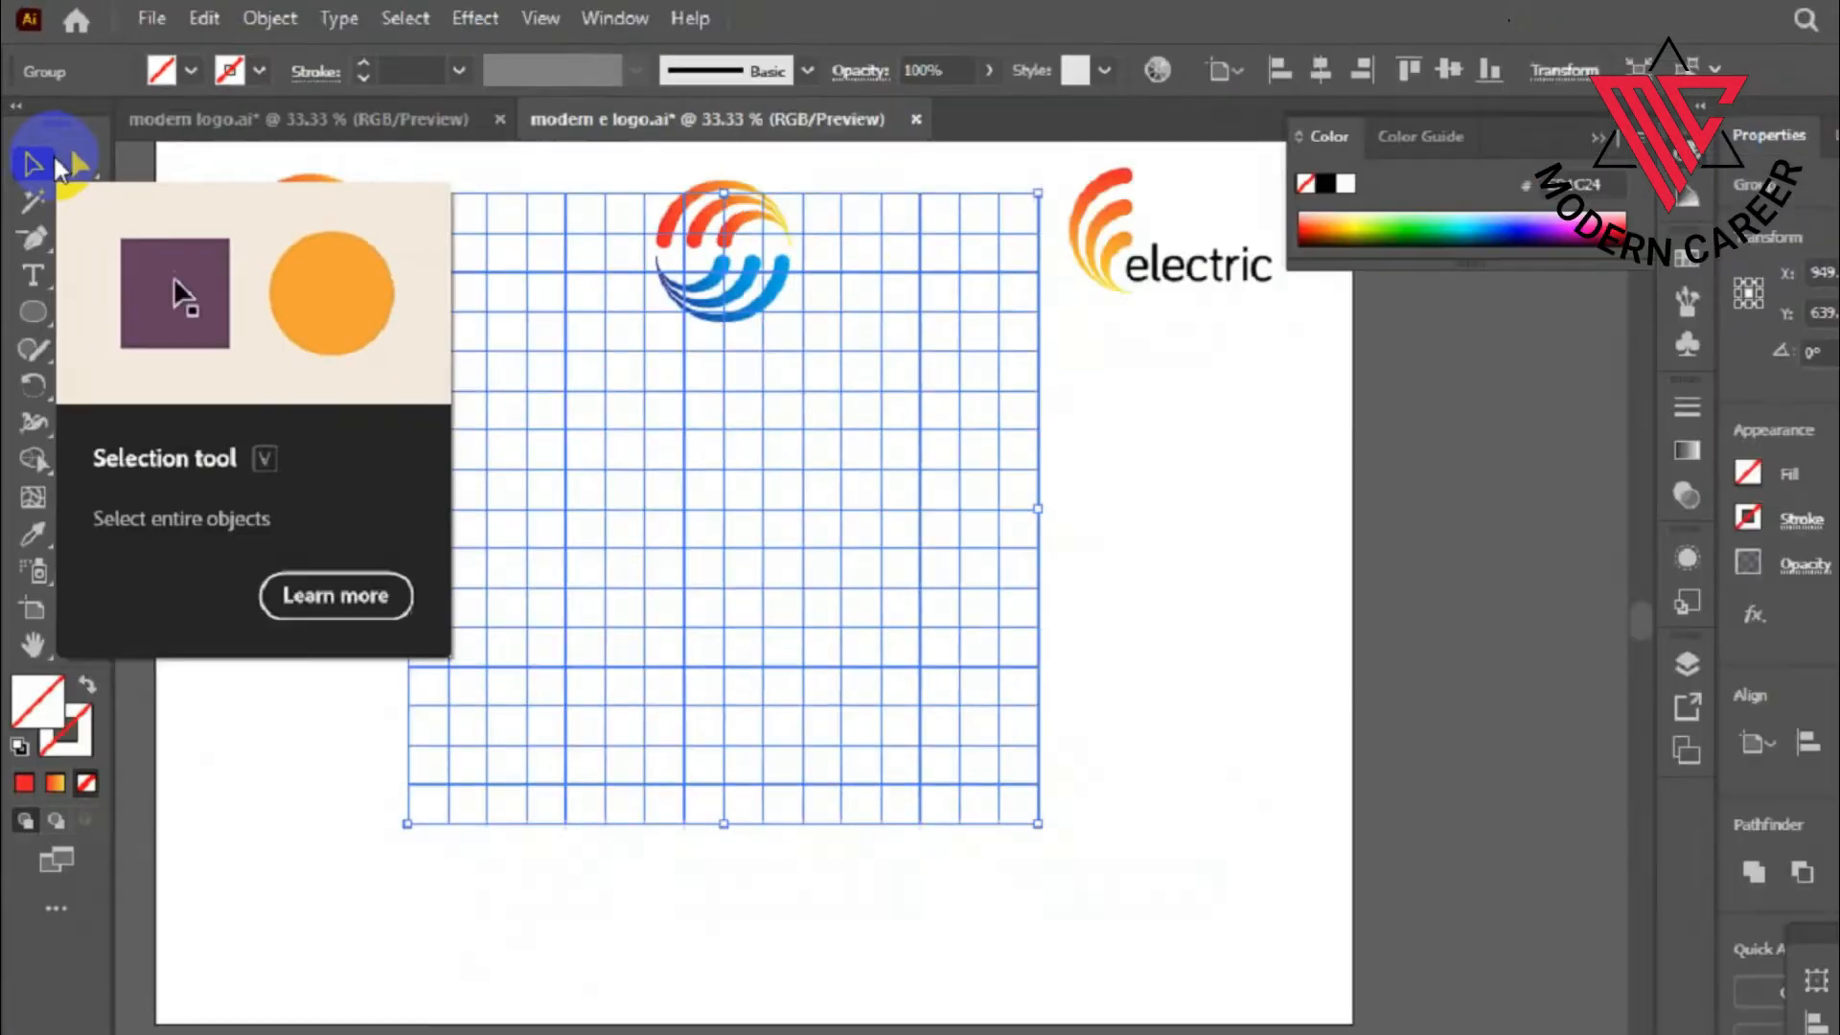
left_click_drag(773, 470, 783, 530)
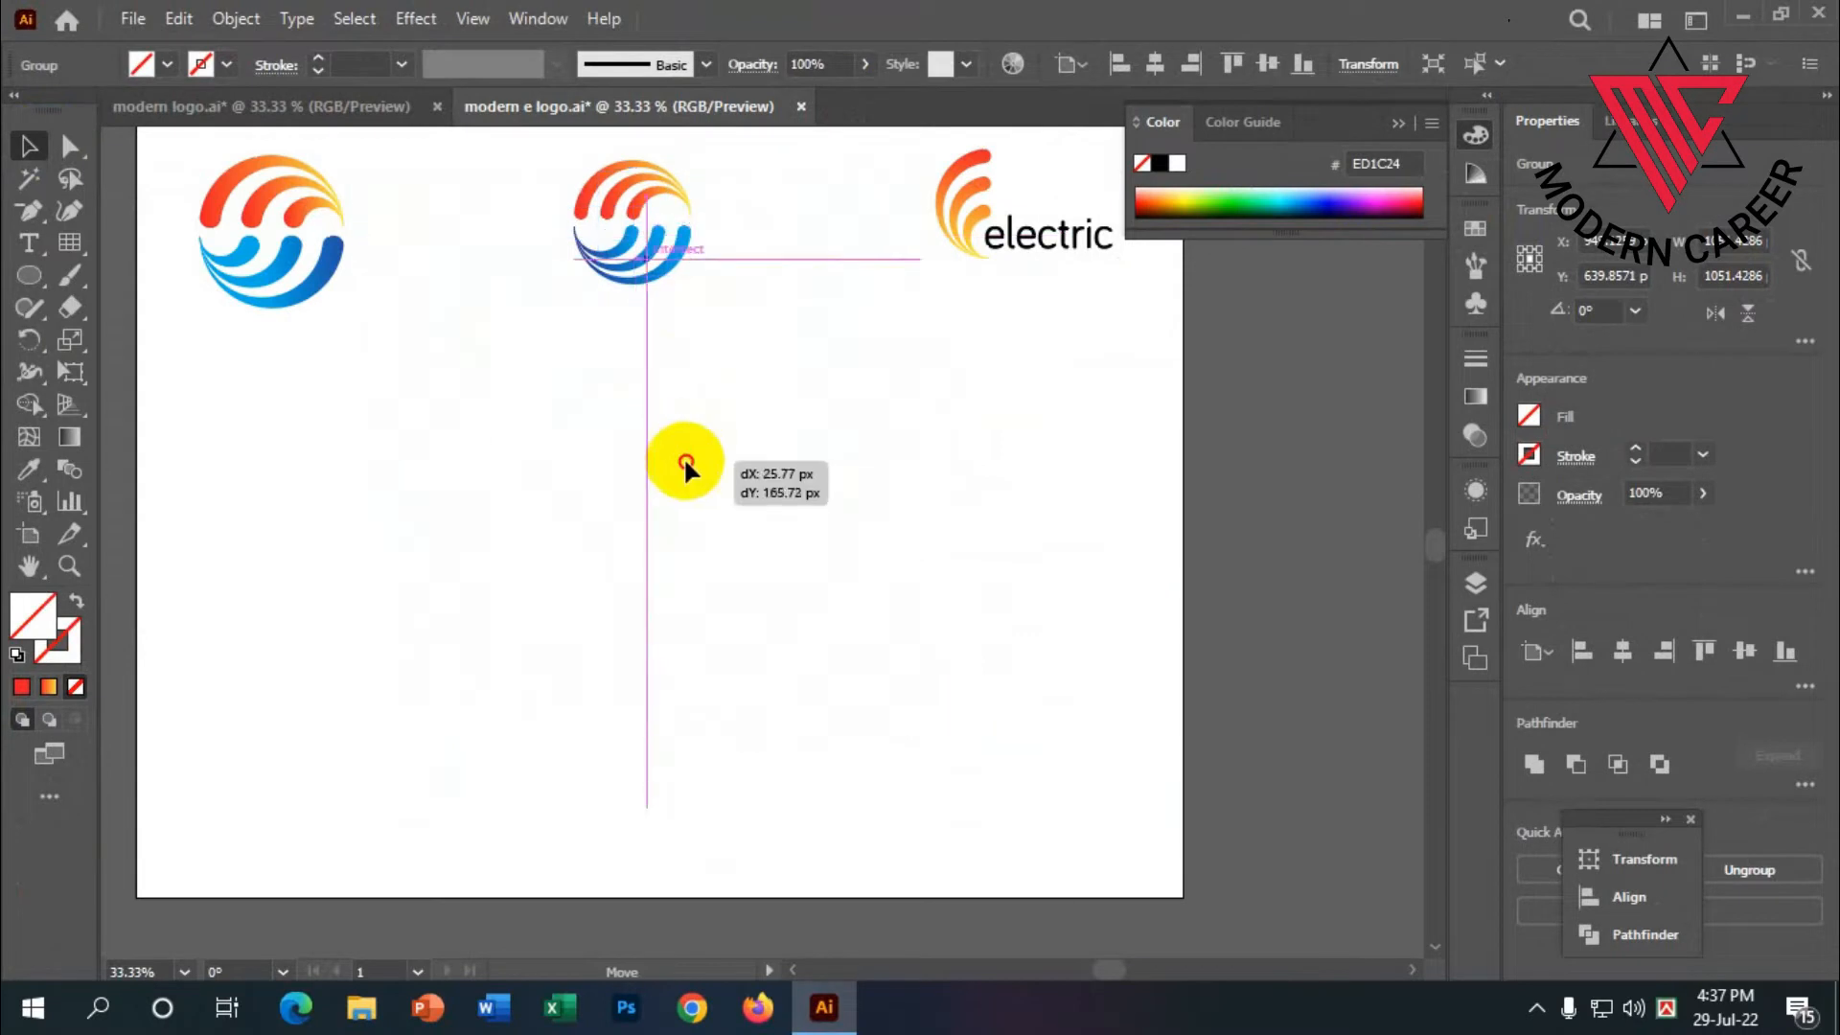
left_click_drag(685, 467, 671, 508)
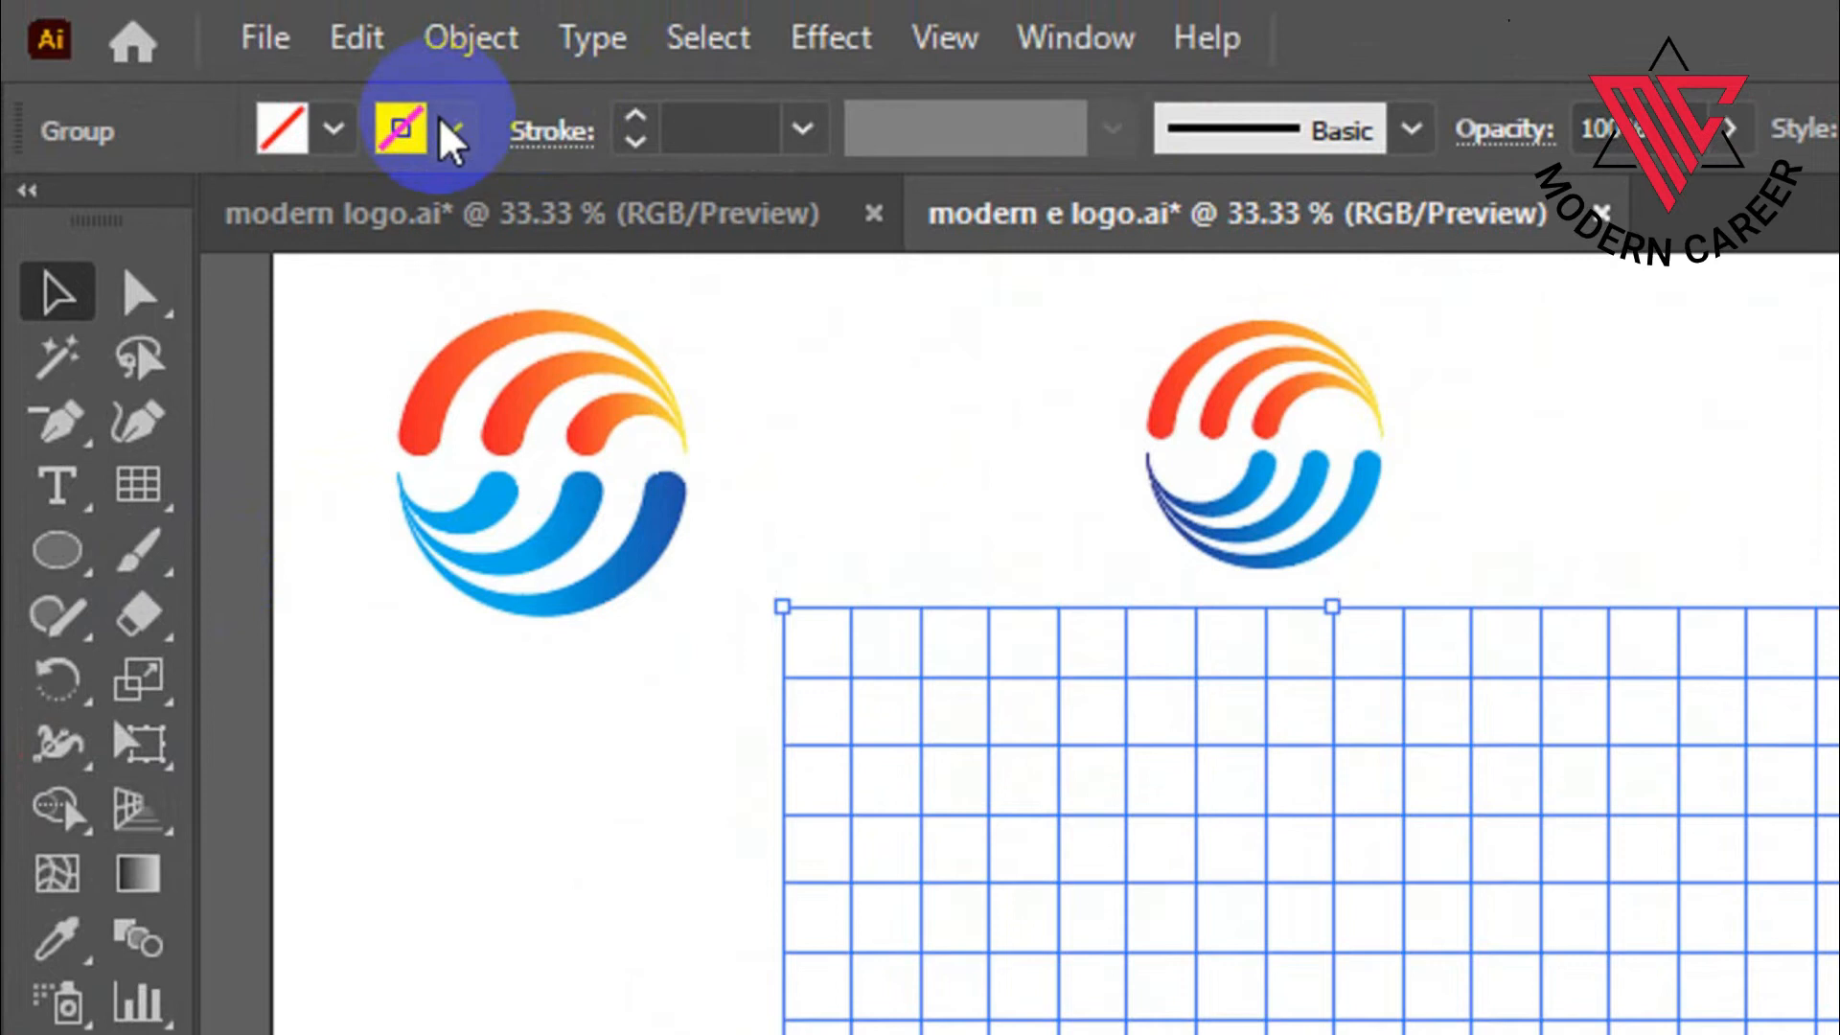
- Give the grid lines a black 1 pt stroke and deselect the grid
left_click(440, 130)
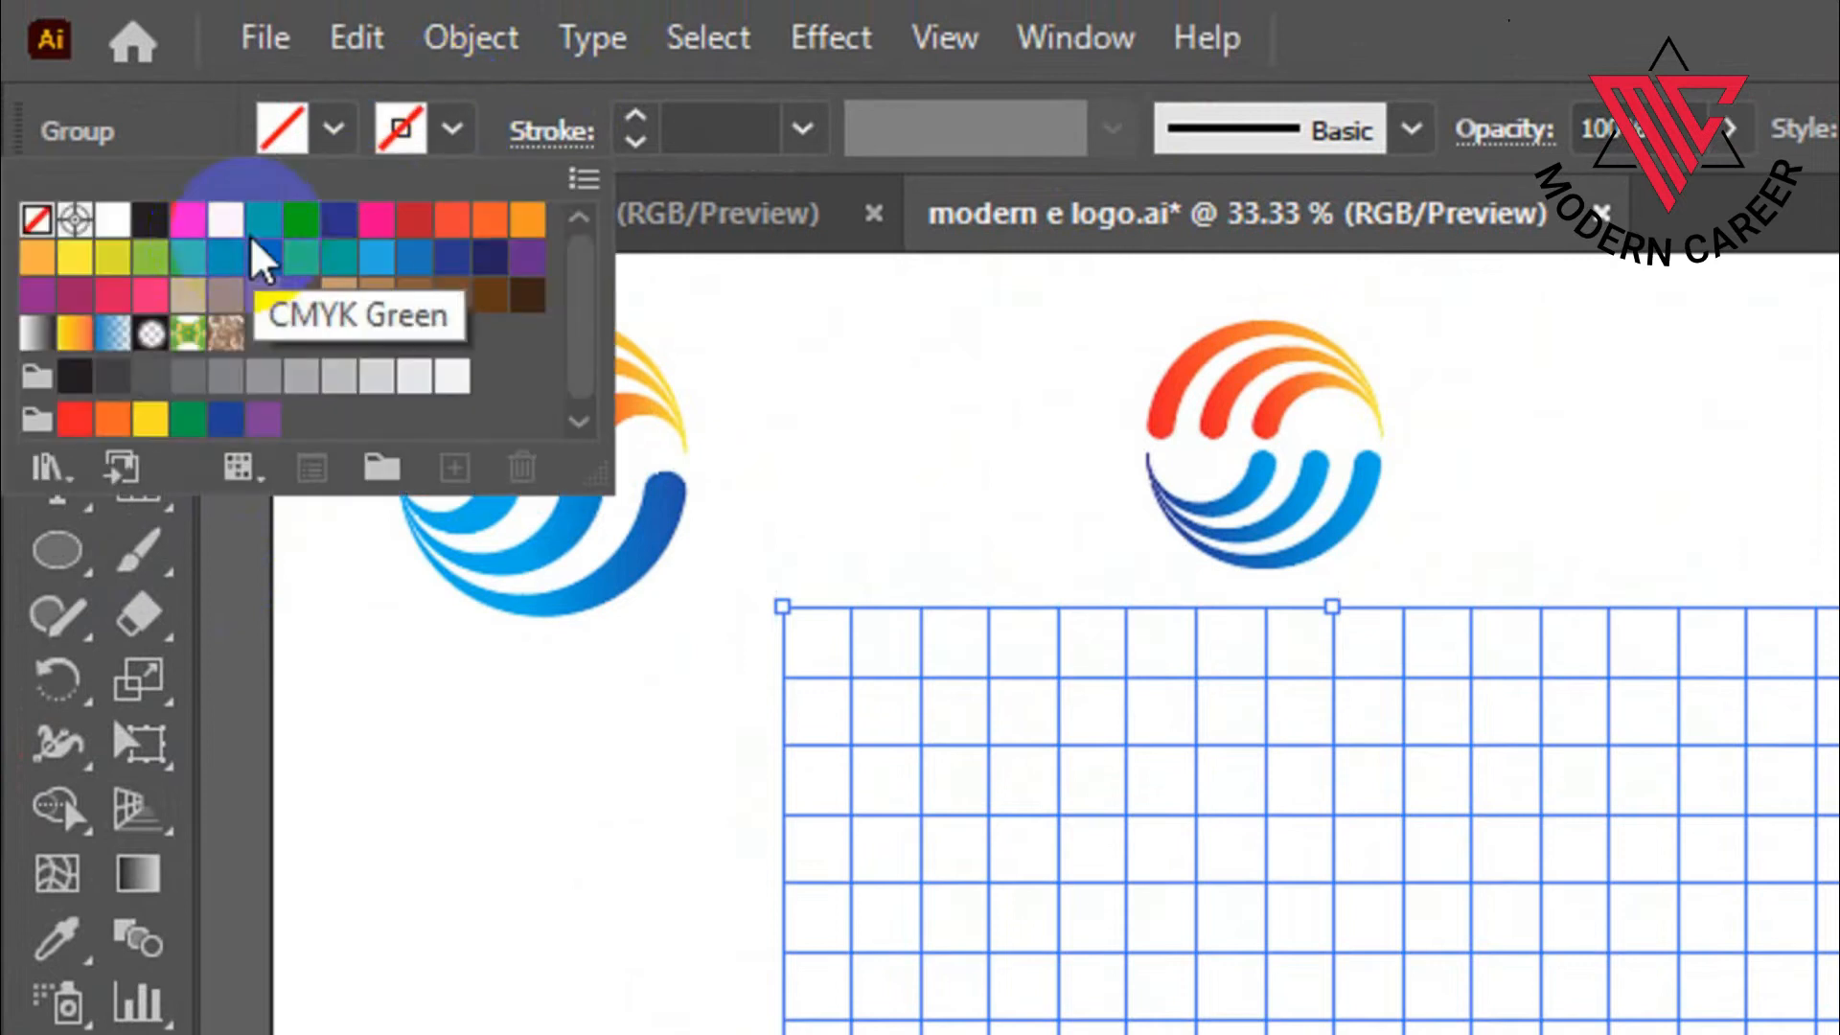
left_click(150, 230)
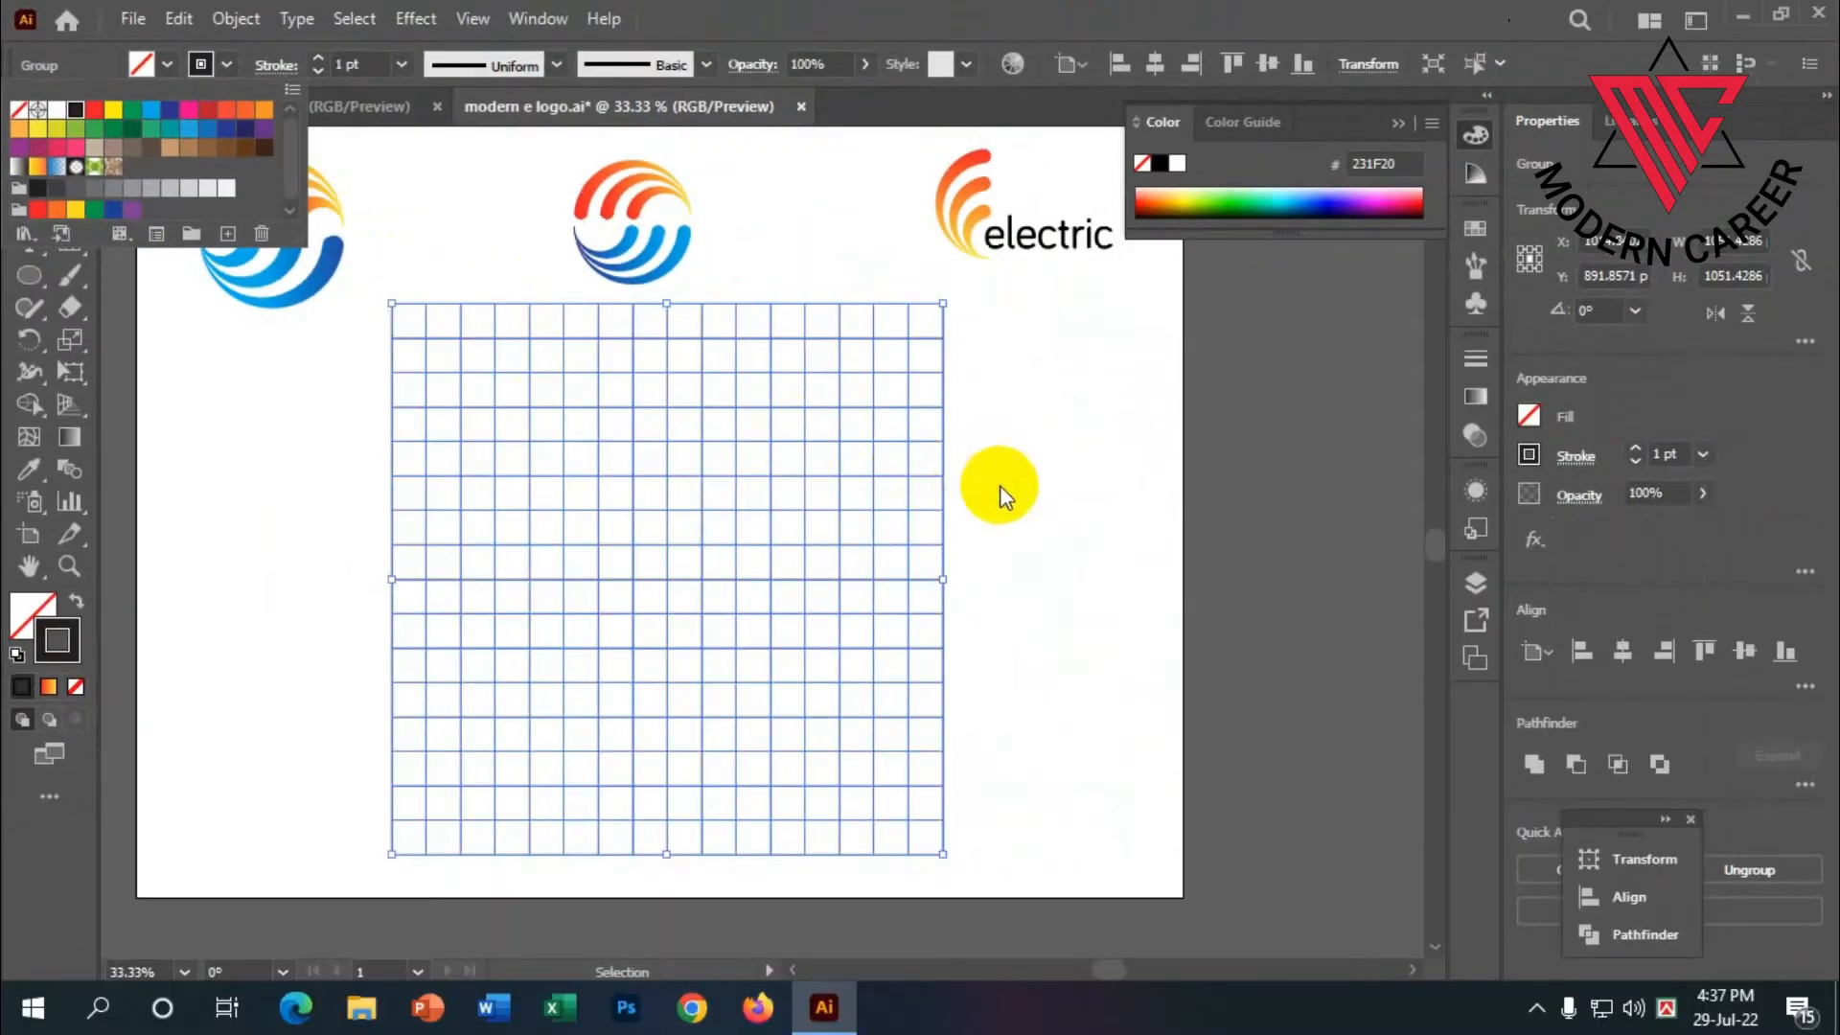
left_click(1001, 487)
scroll(1007, 488, "down", 1)
left_click(1010, 488)
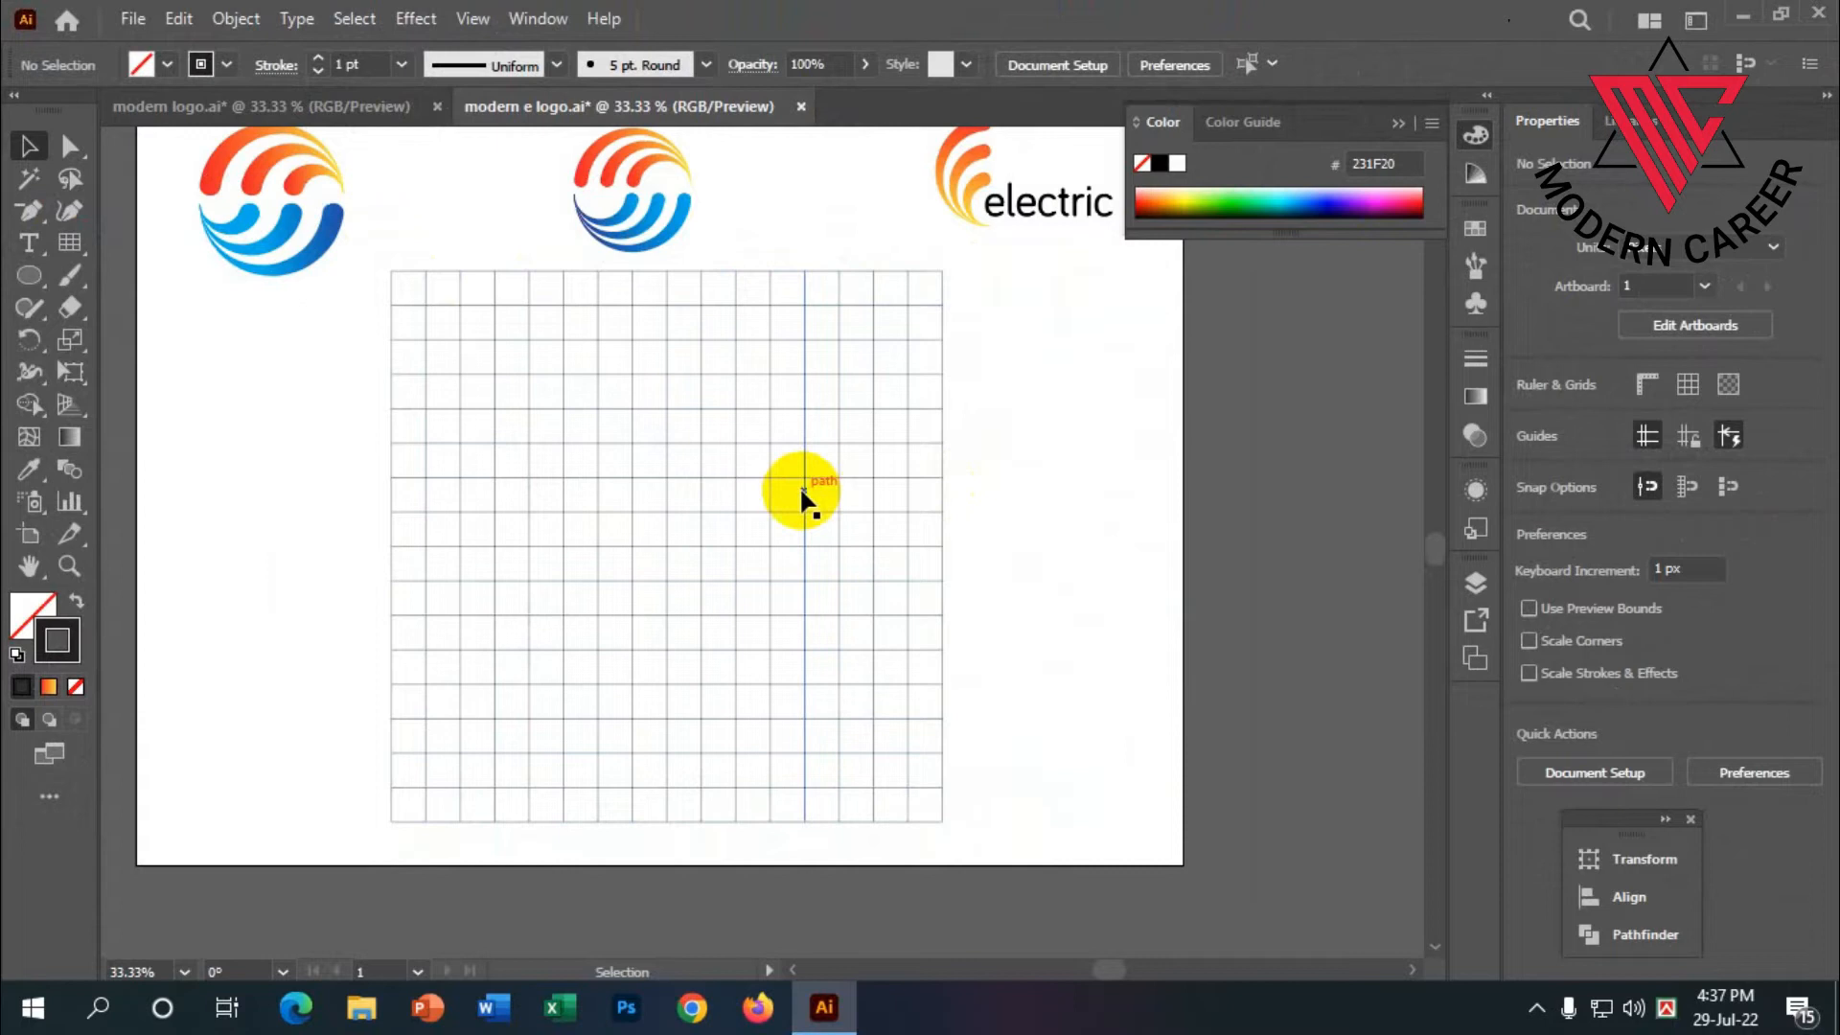
- Draw a circle about 263 px in diameter, four grid cells wide, centred on a grid intersection, and deselect it
scroll(800, 493, "up", 1)
scroll(569, 439, "up", 1)
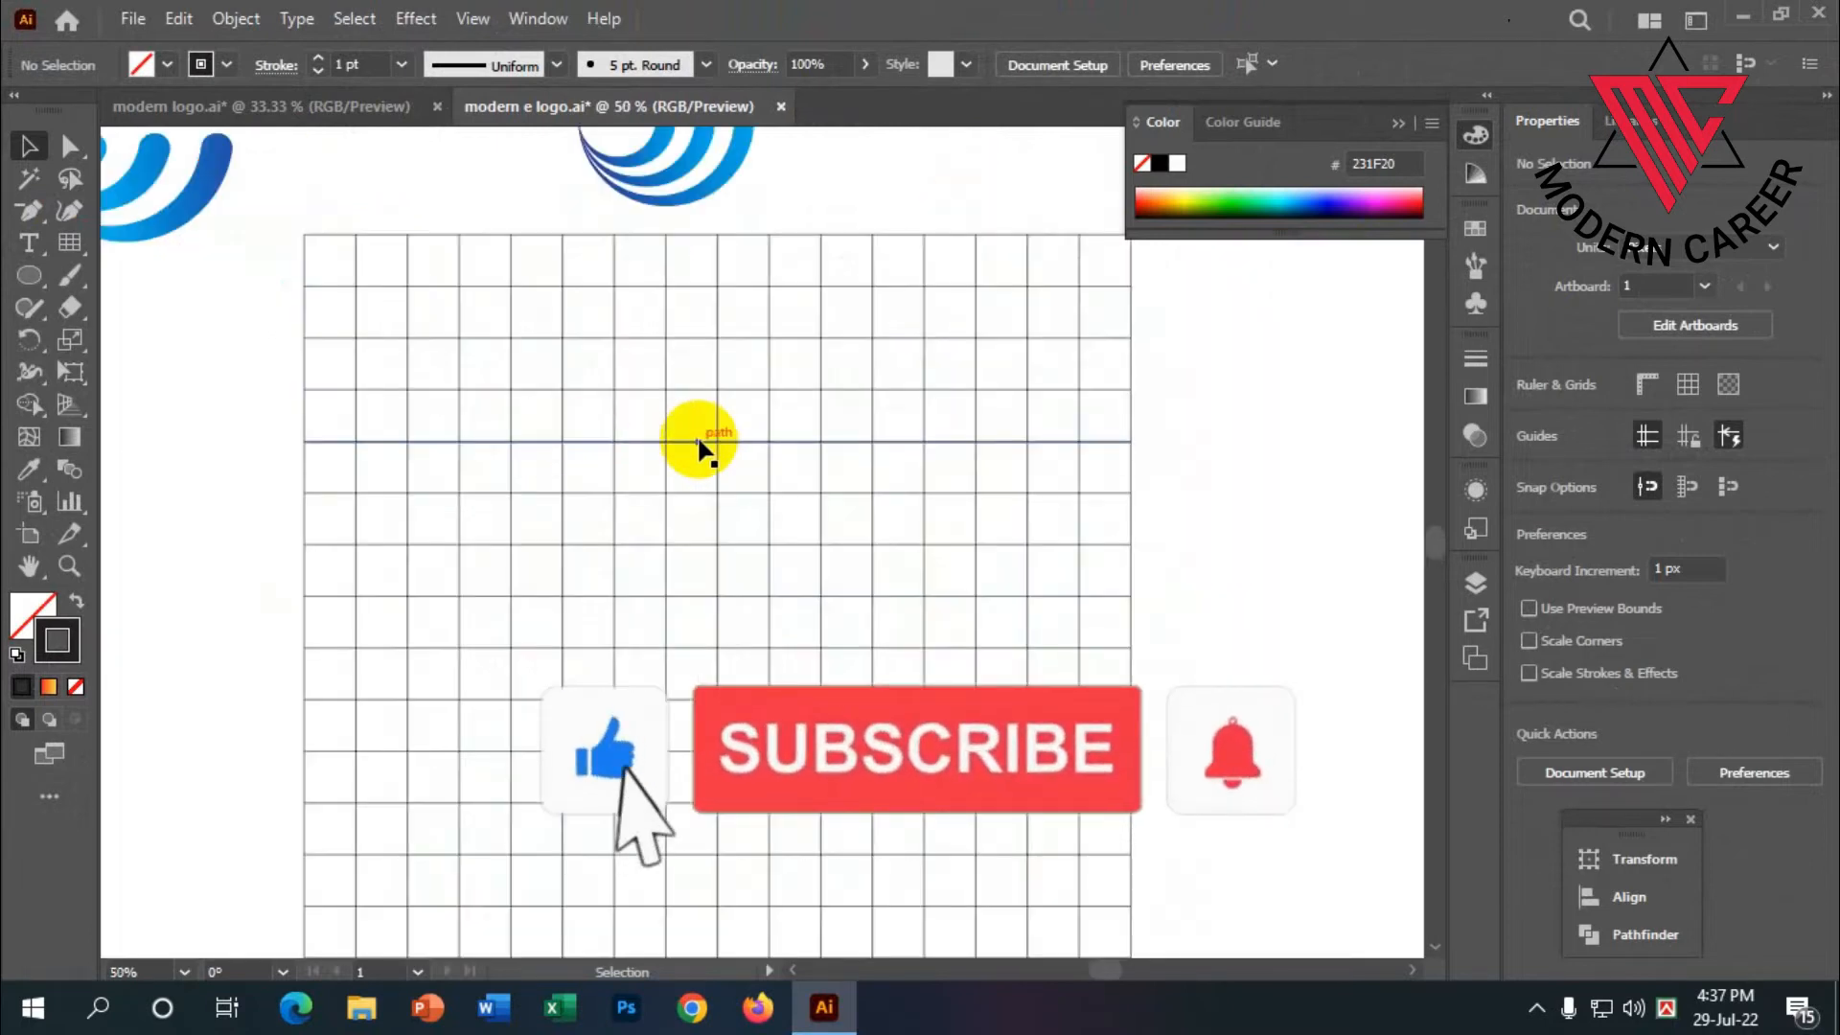
scroll(698, 446, "down", 1)
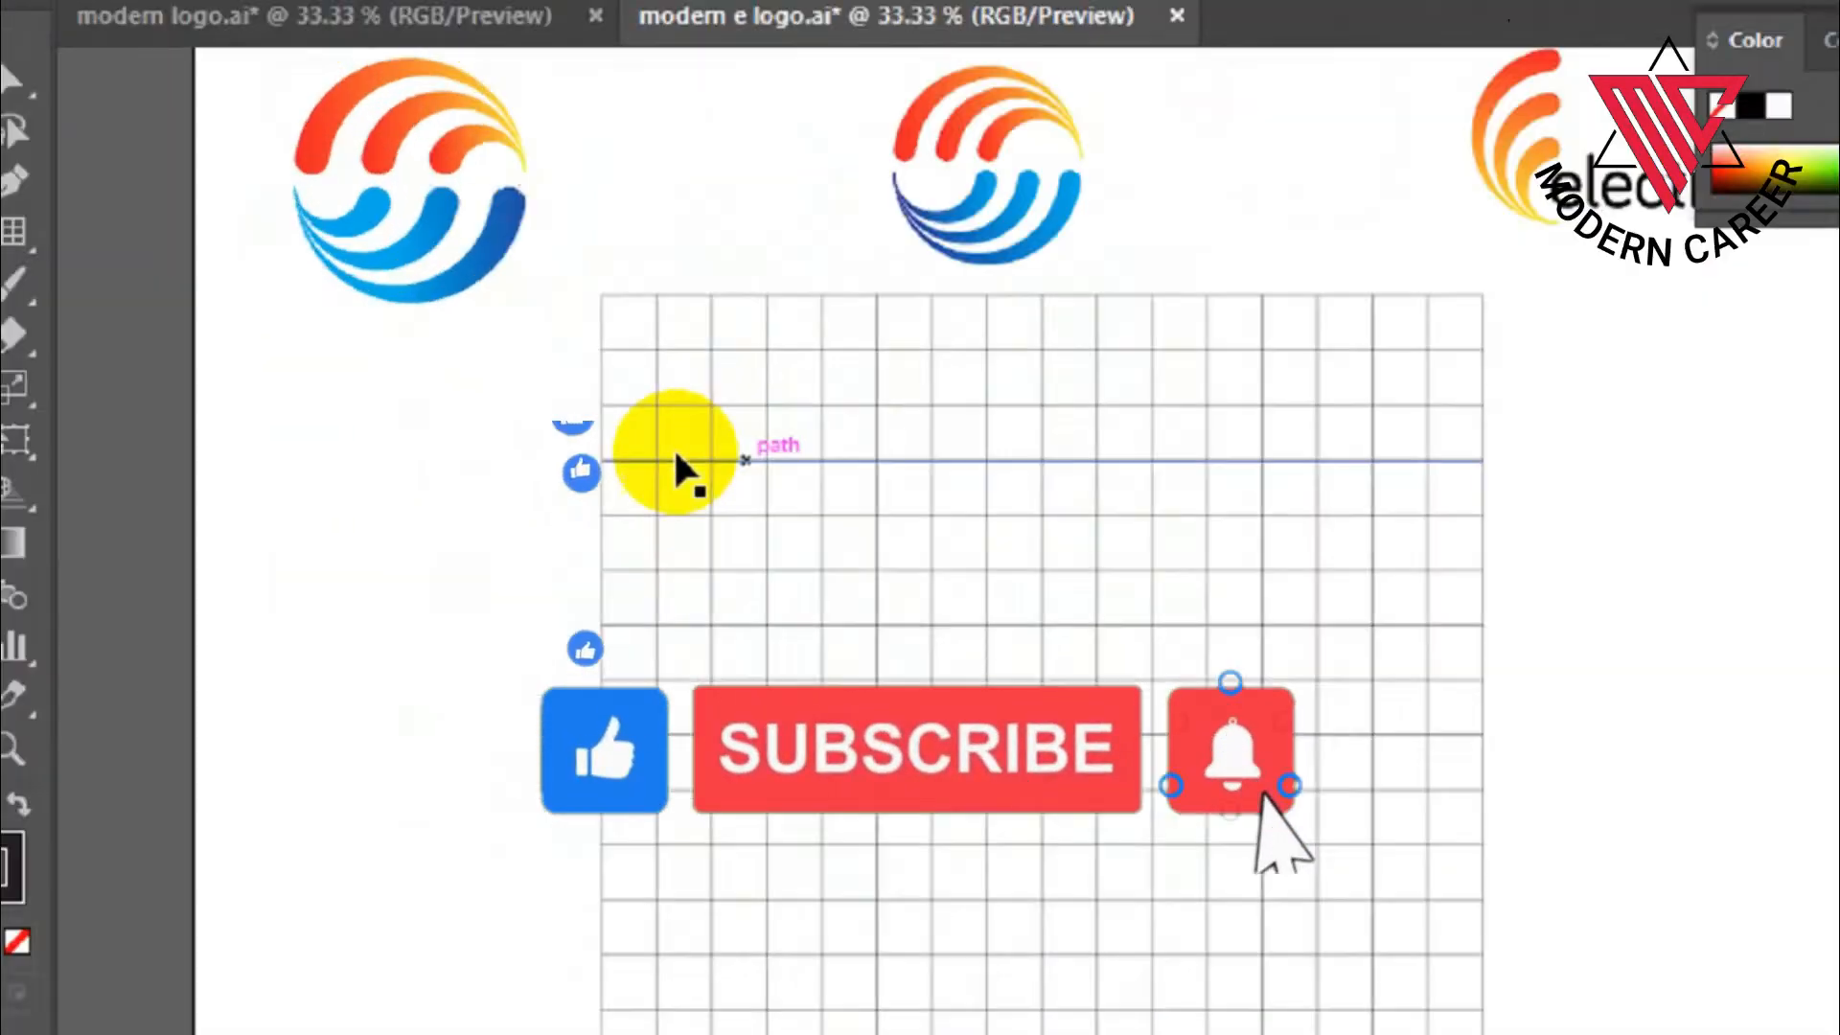
left_click(69, 441)
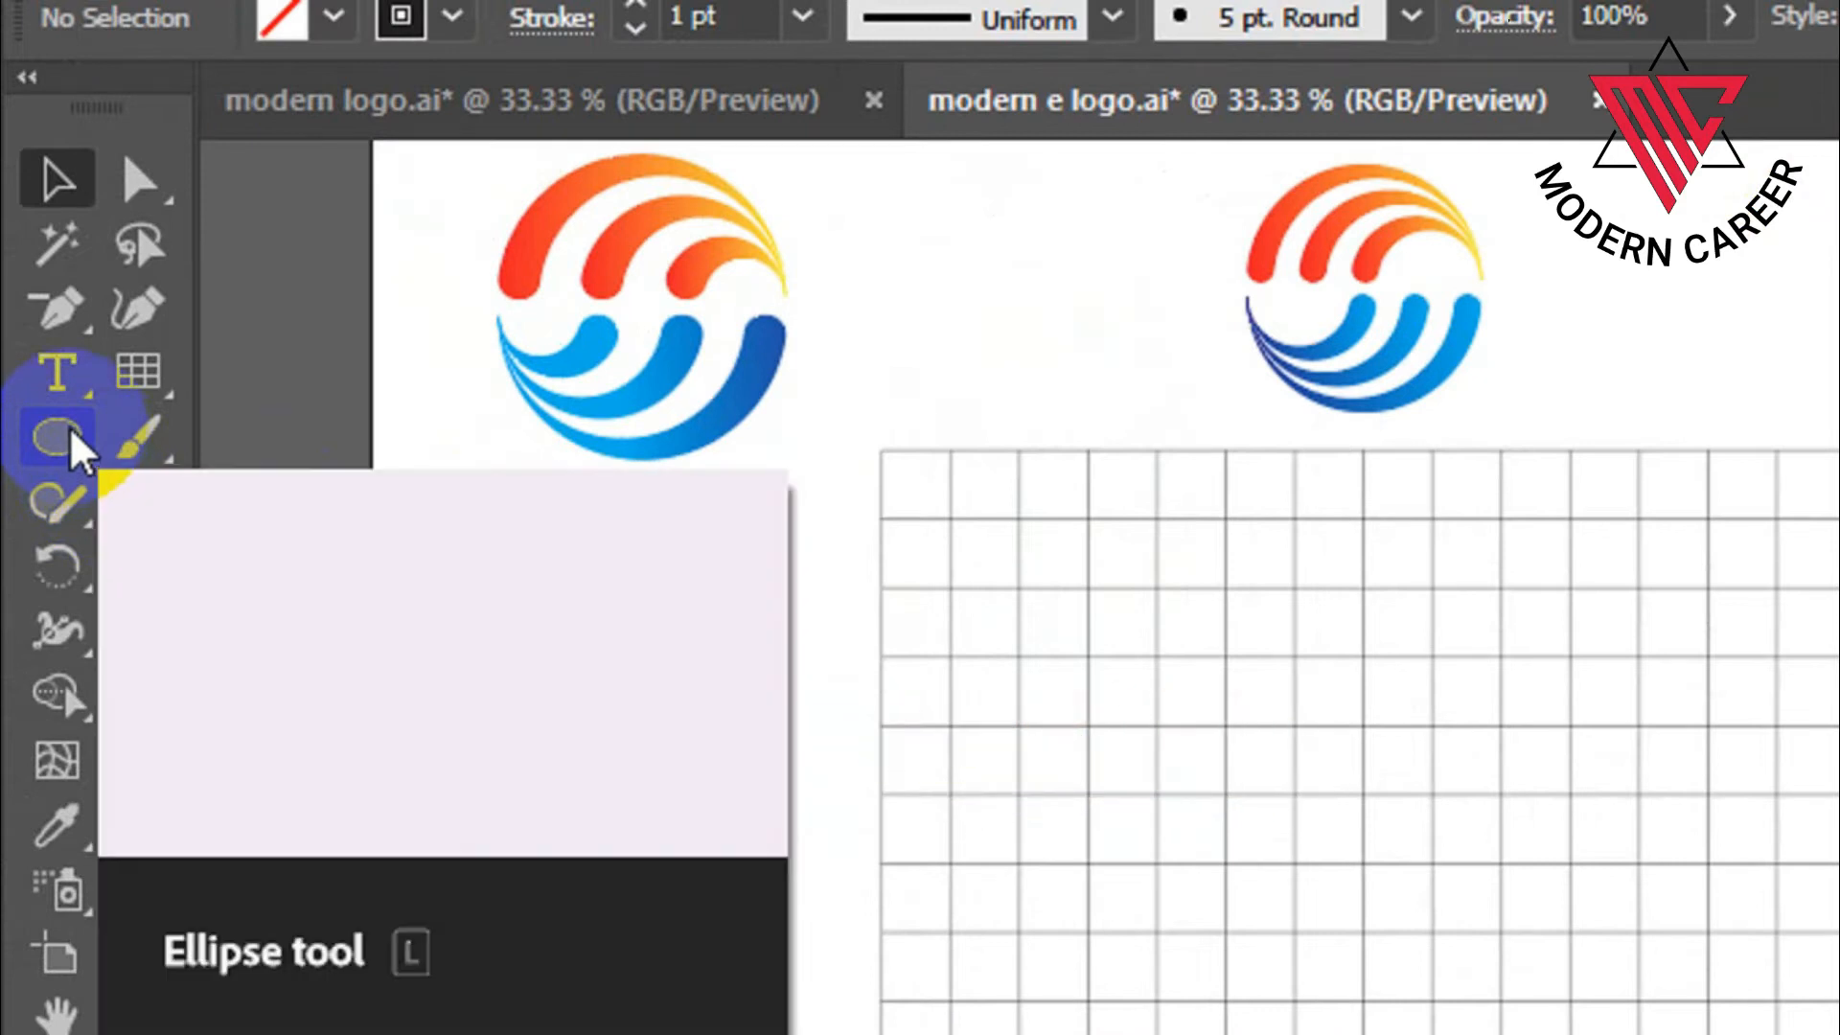
right_click(72, 430)
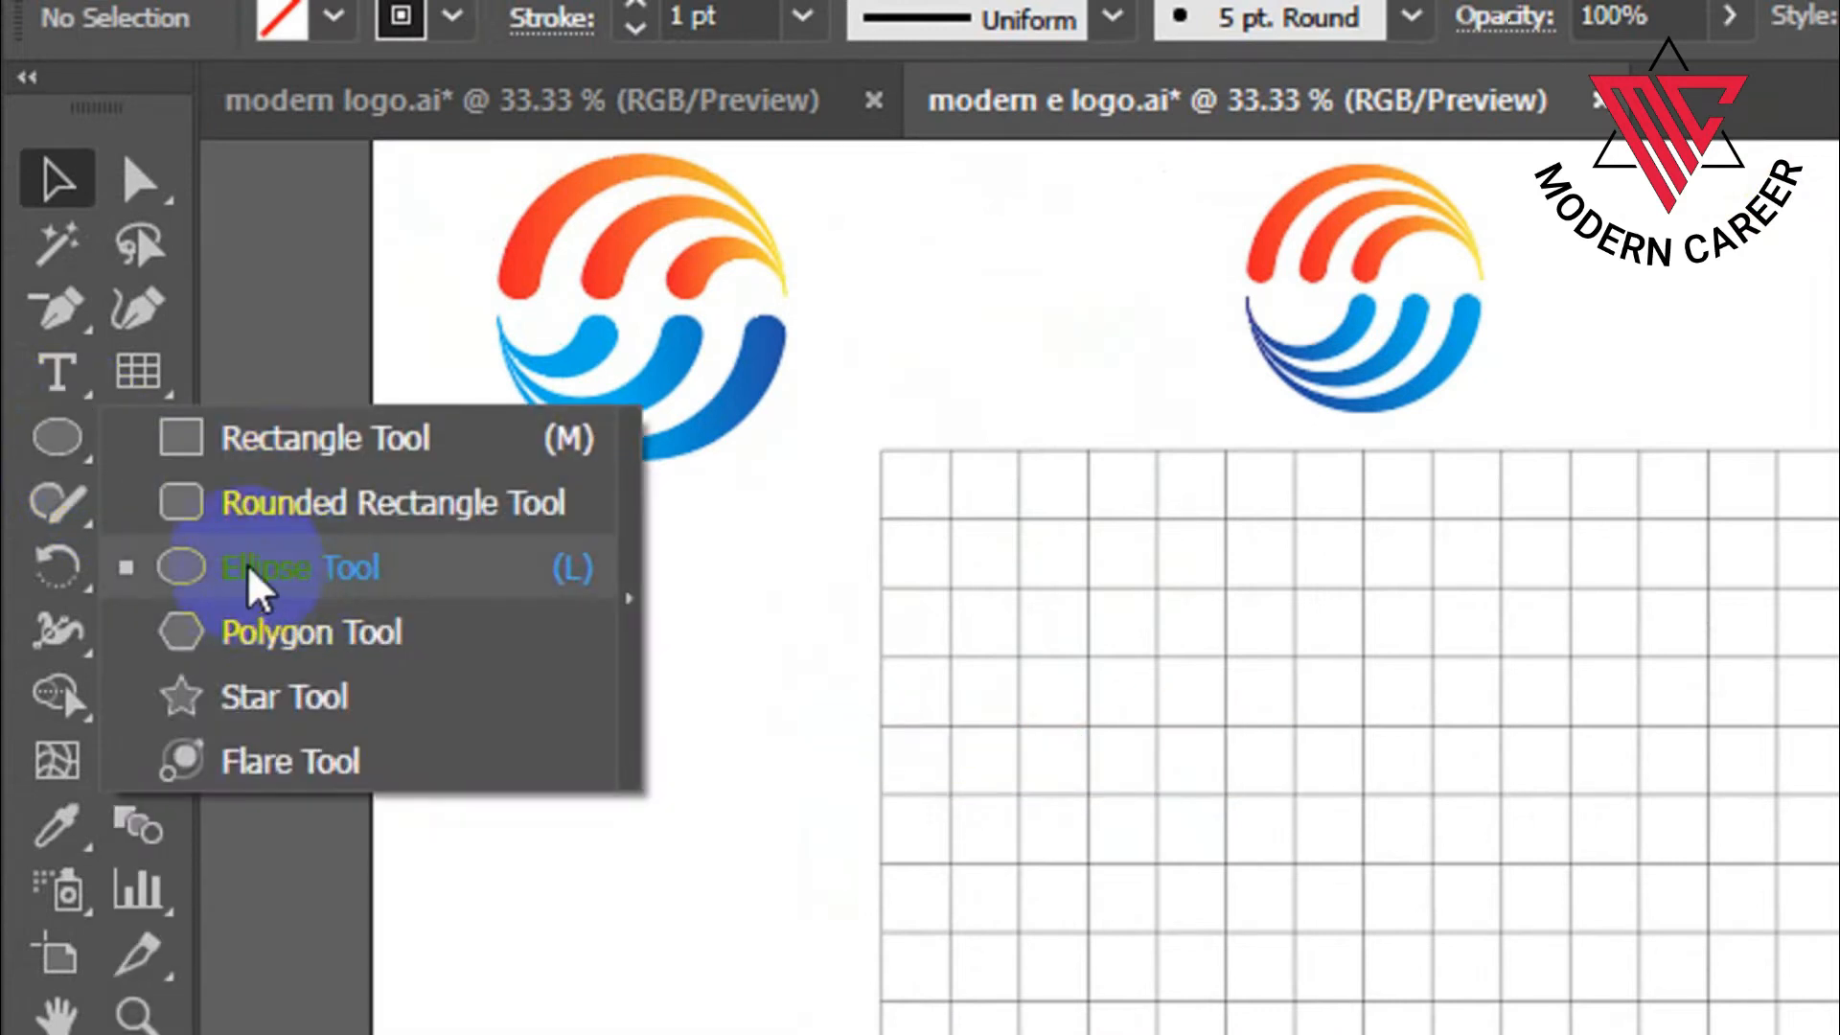
left_click(249, 568)
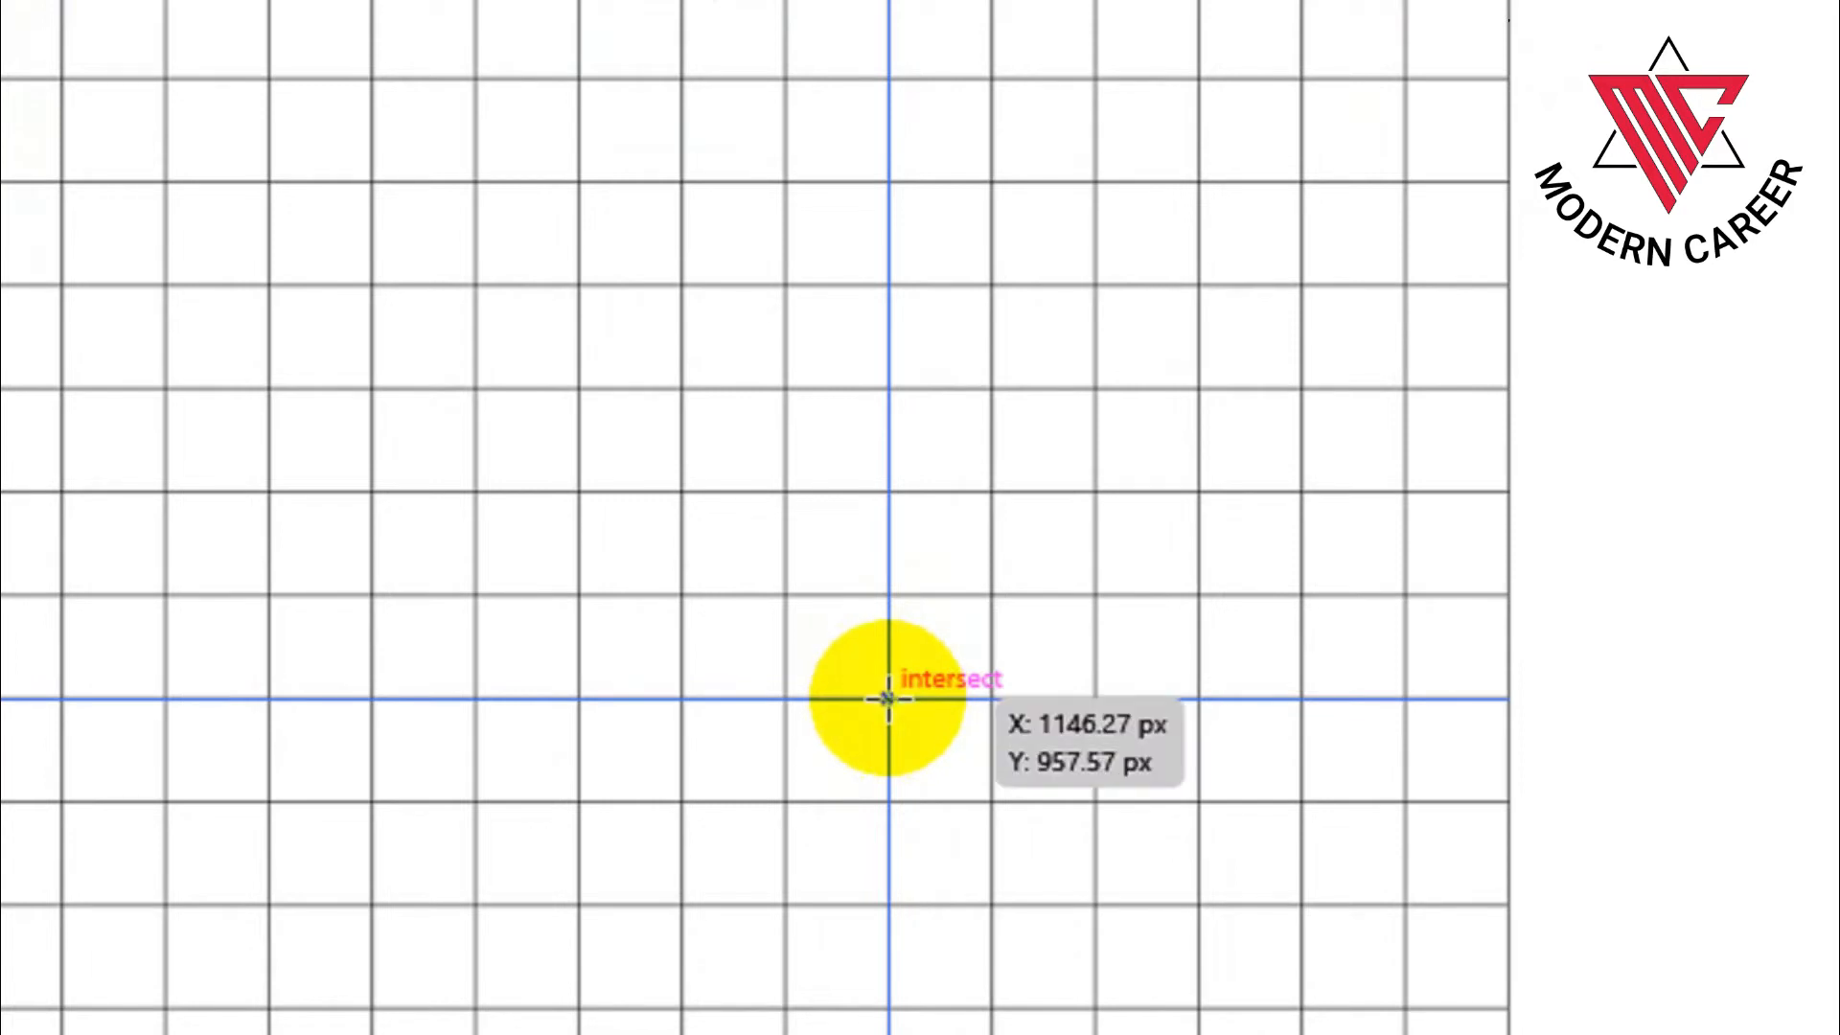
left_click_drag(887, 699, 1030, 769)
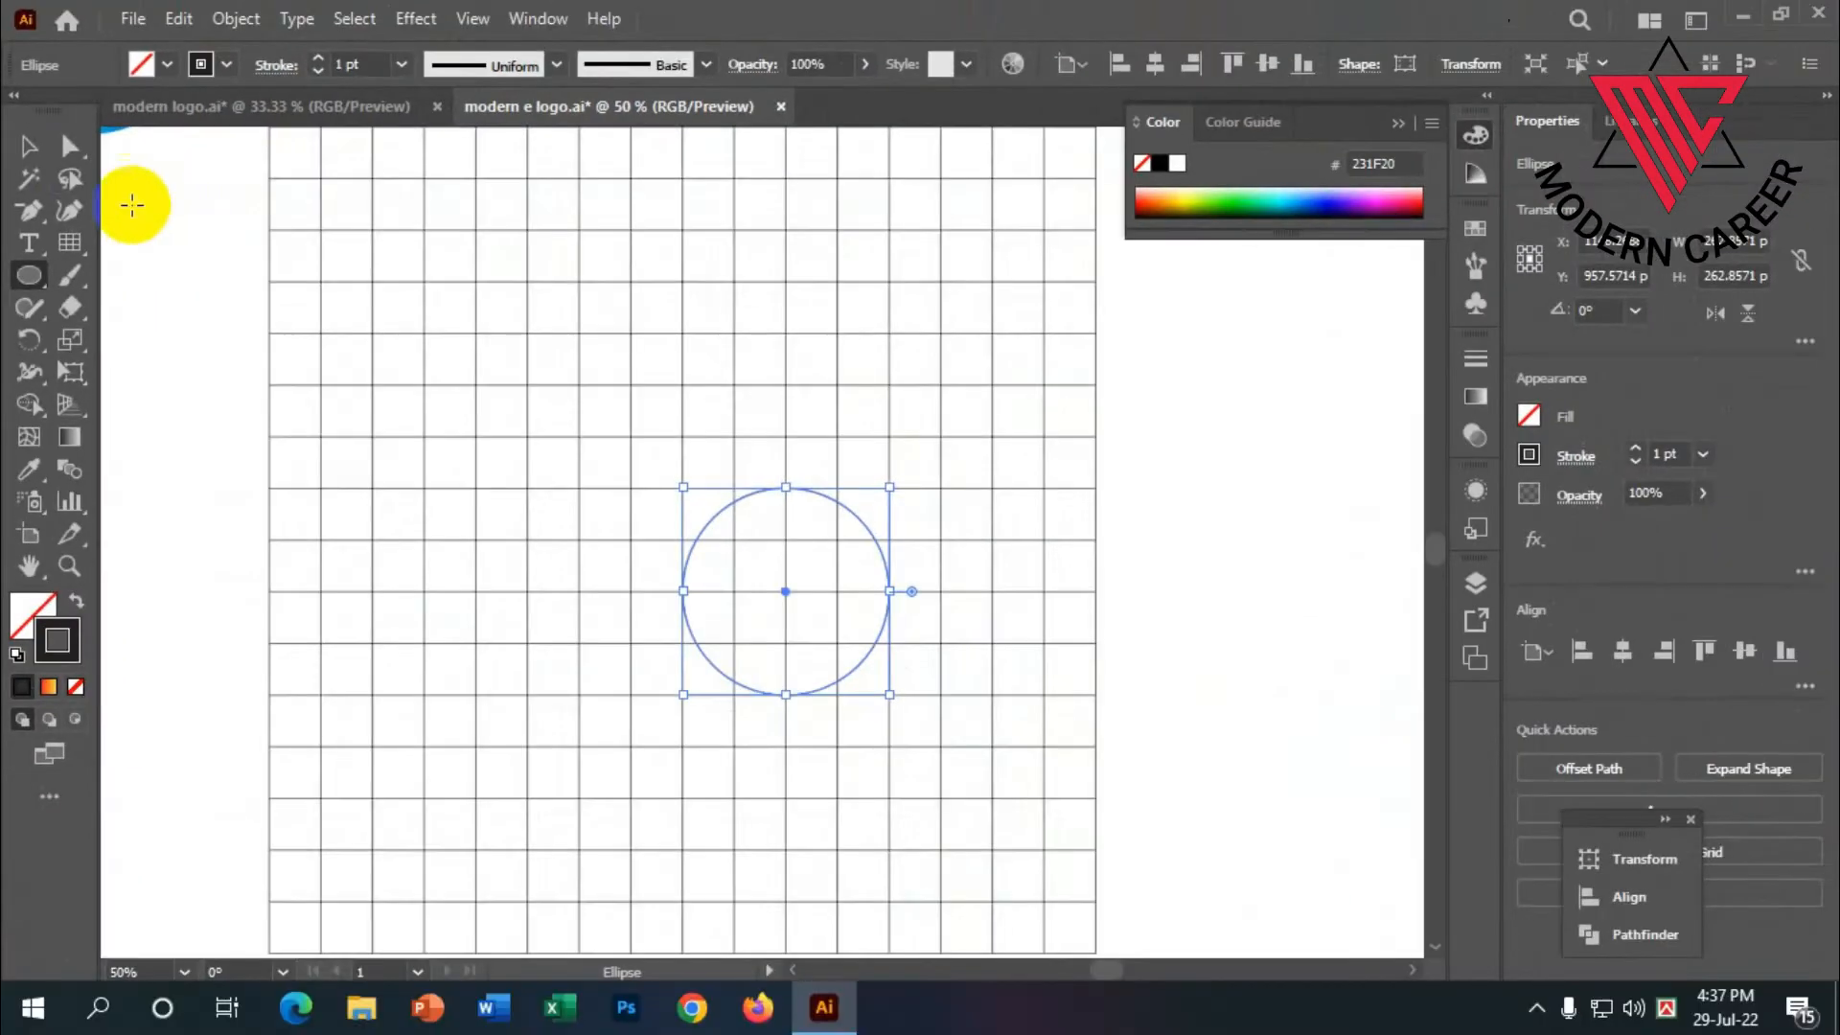
left_click(57, 91)
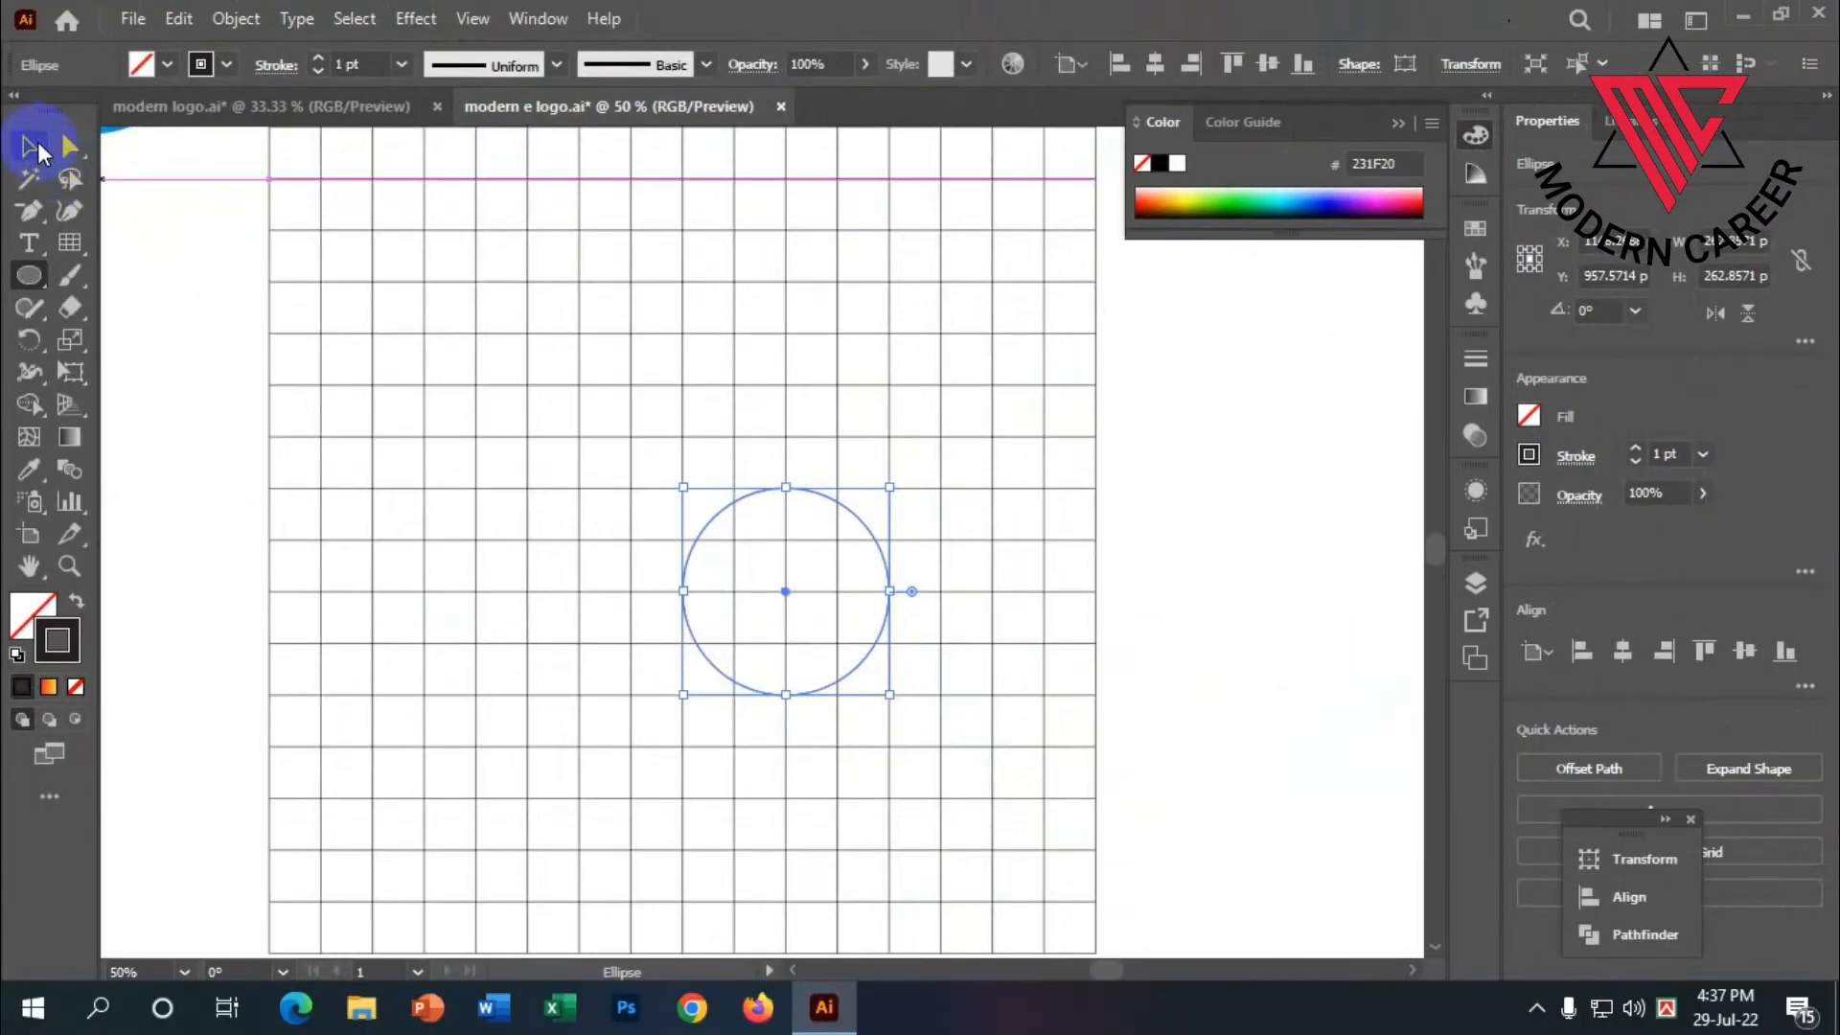
left_click(177, 321)
scroll(709, 441, "down", 1)
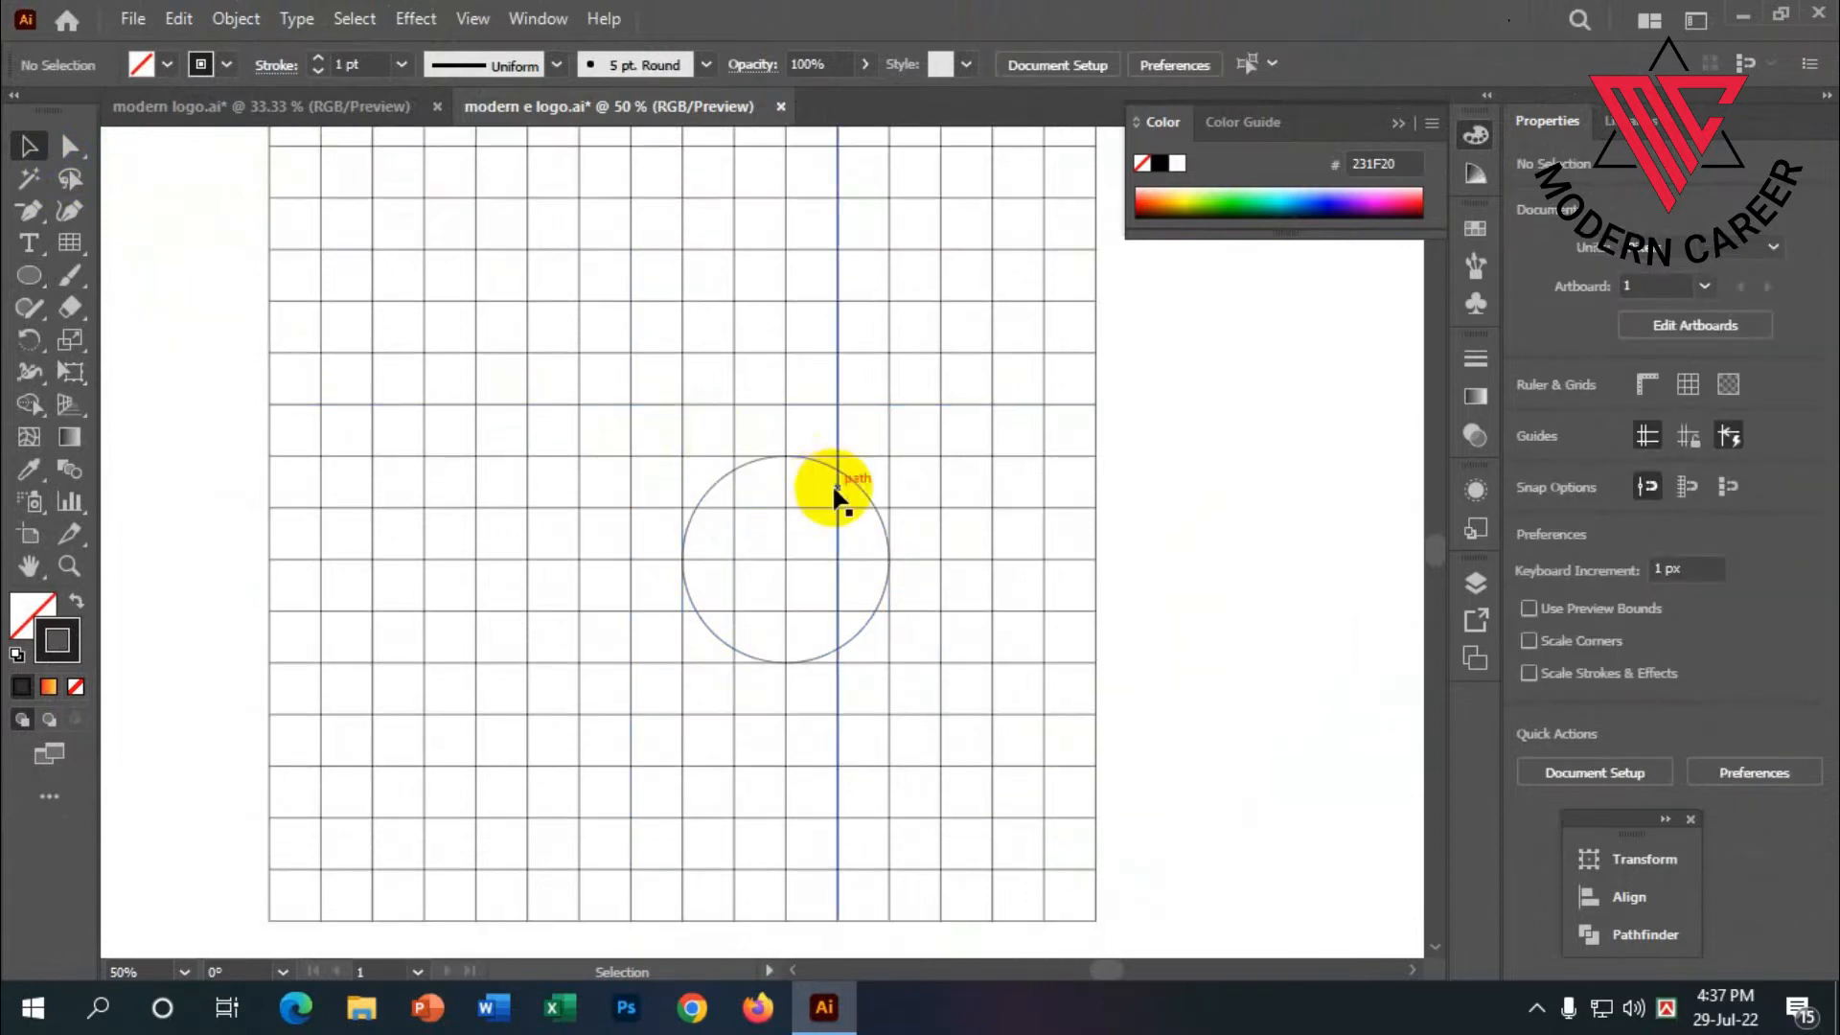
- Copy the four-cell circle and paste the duplicate in front of it
left_click(852, 482)
scroll(829, 493, "down", 1)
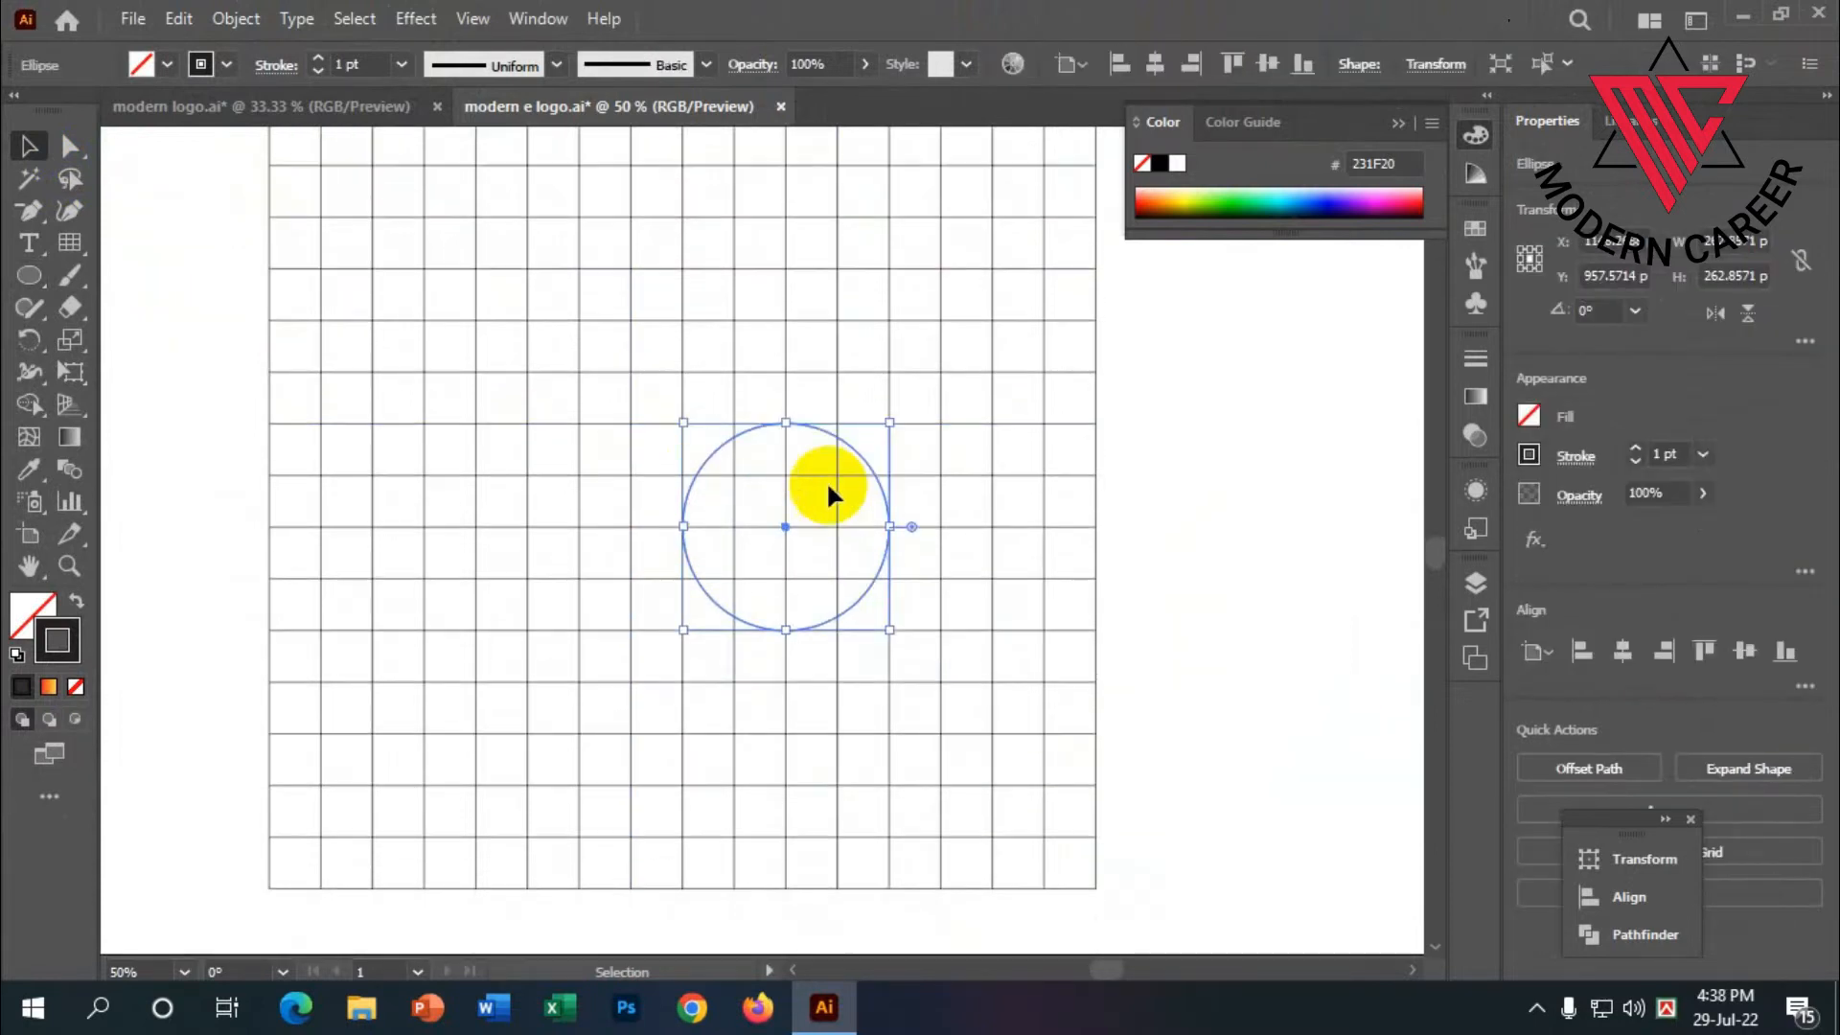
left_click(178, 19)
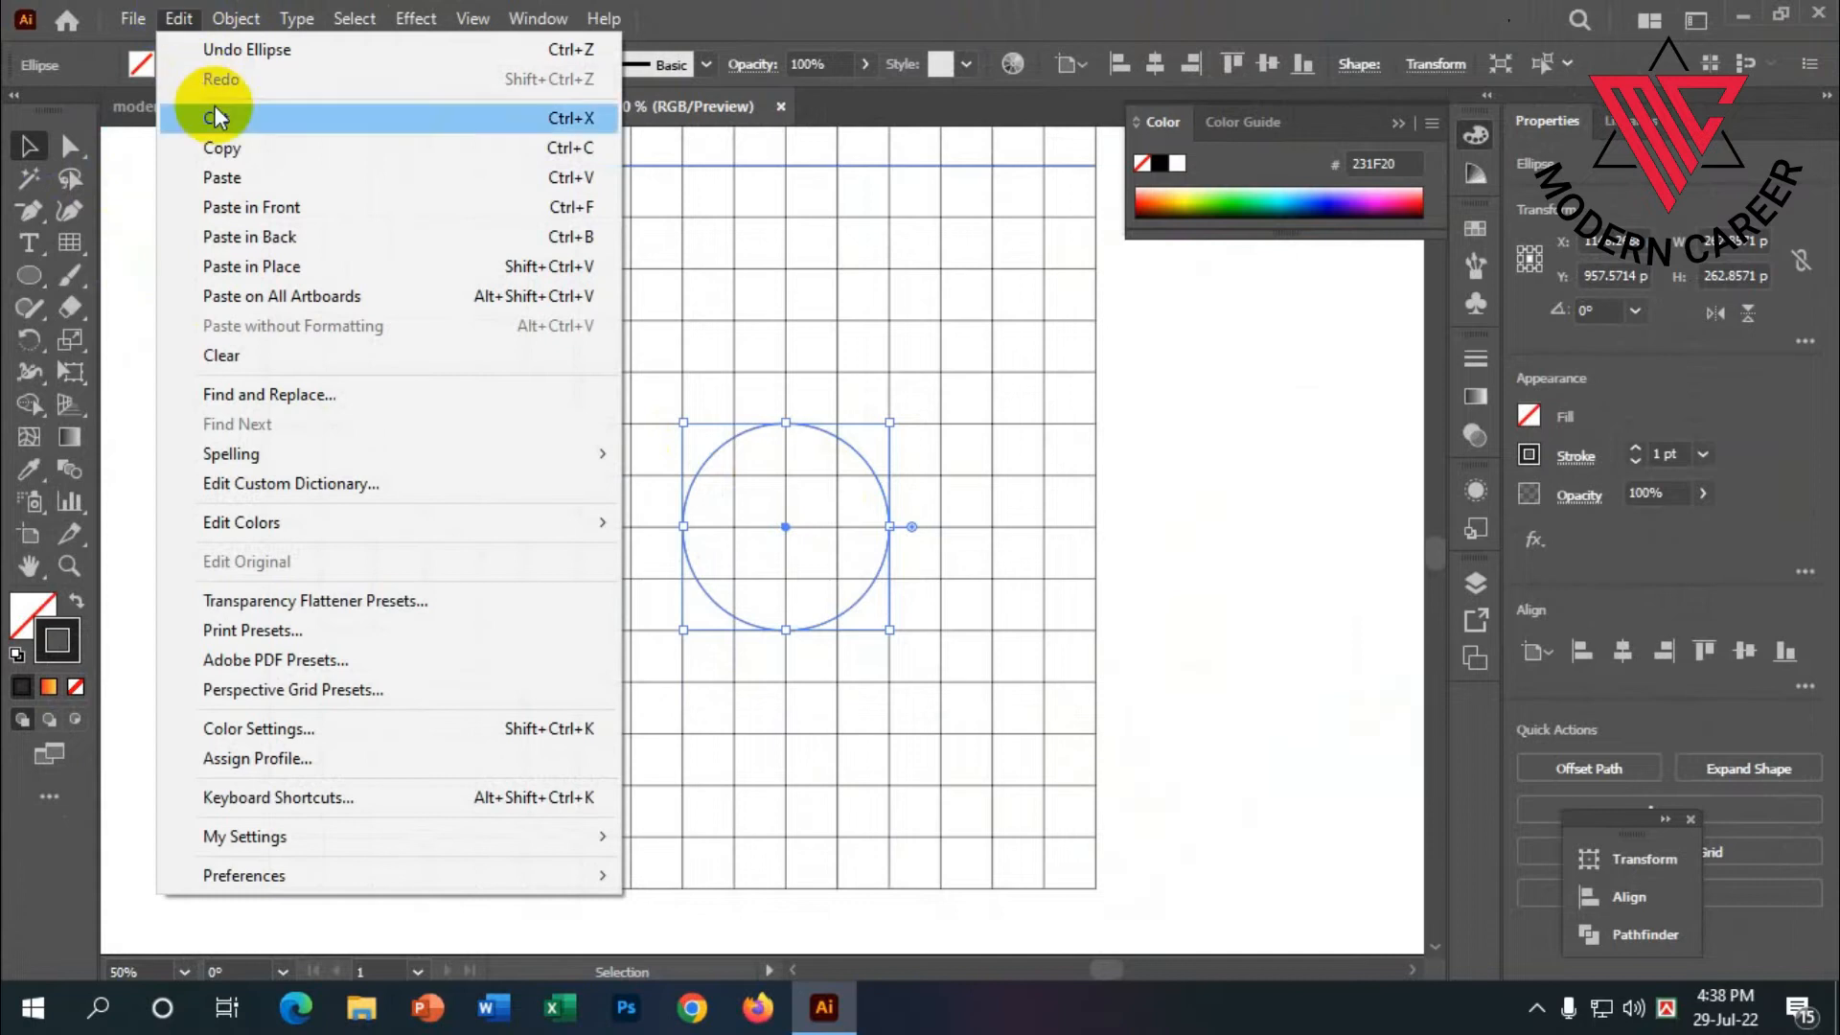
left_click(228, 148)
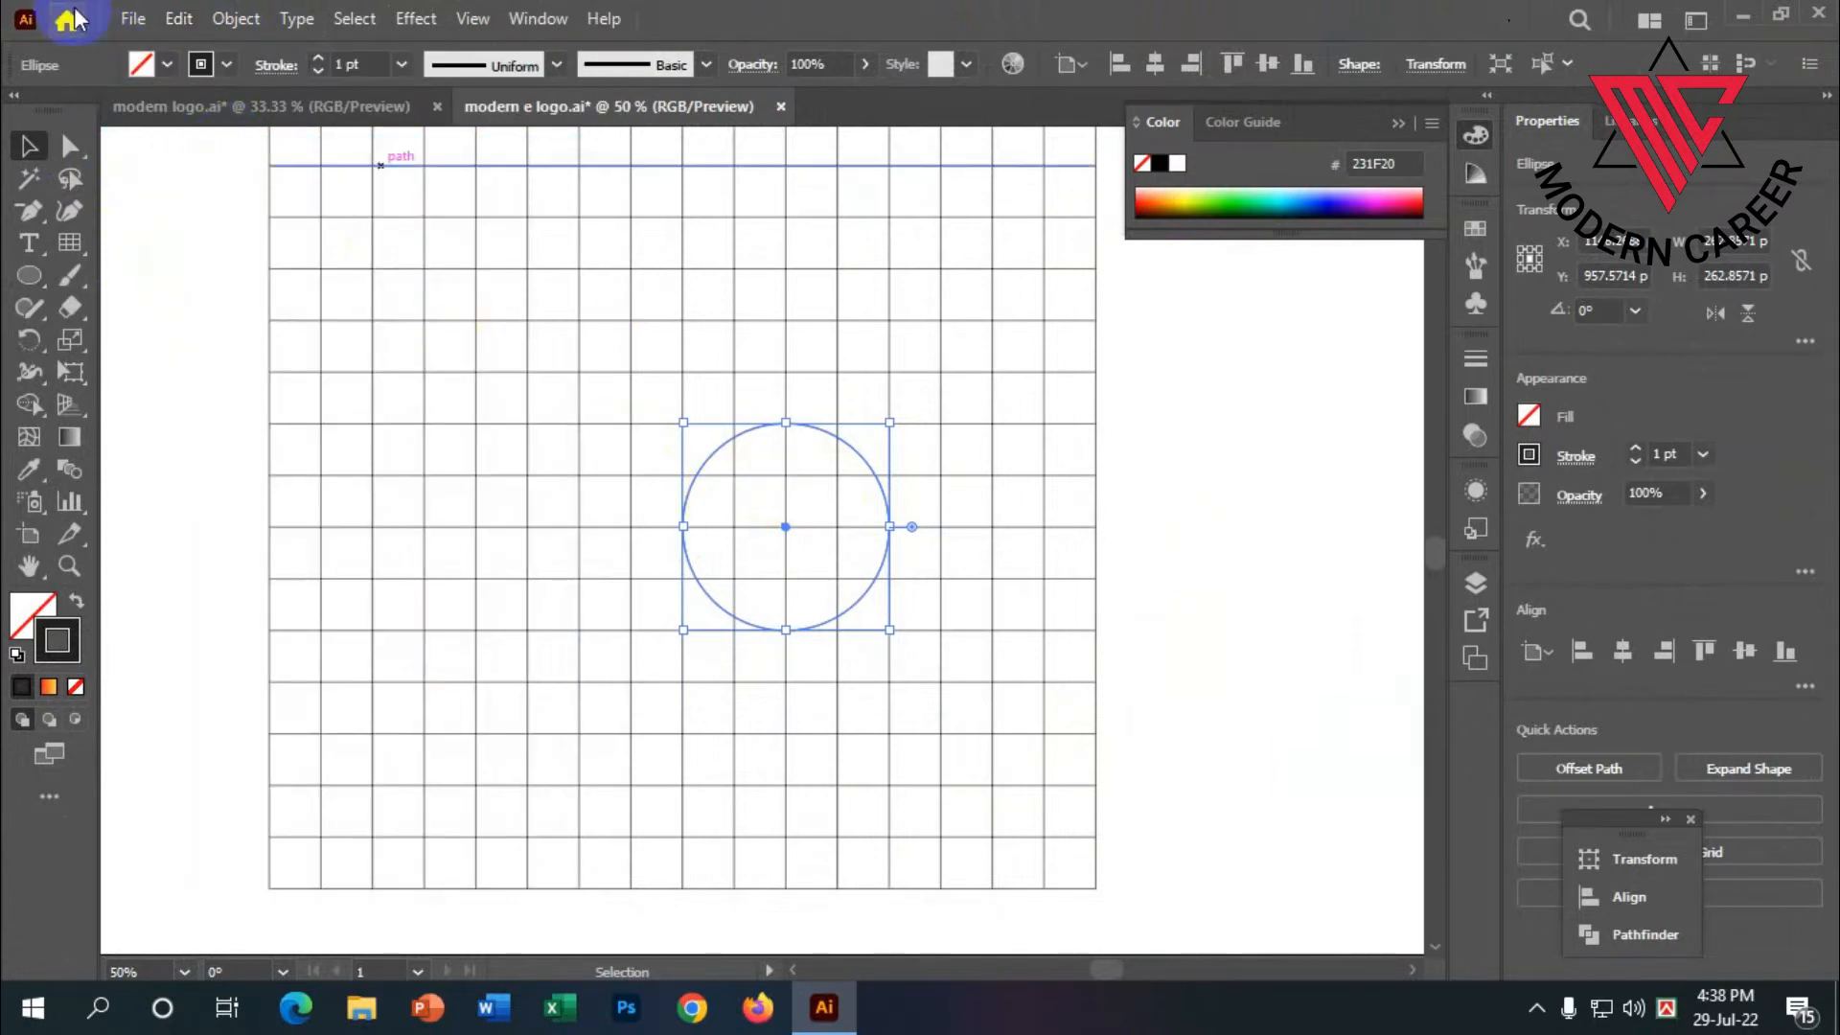
left_click(172, 20)
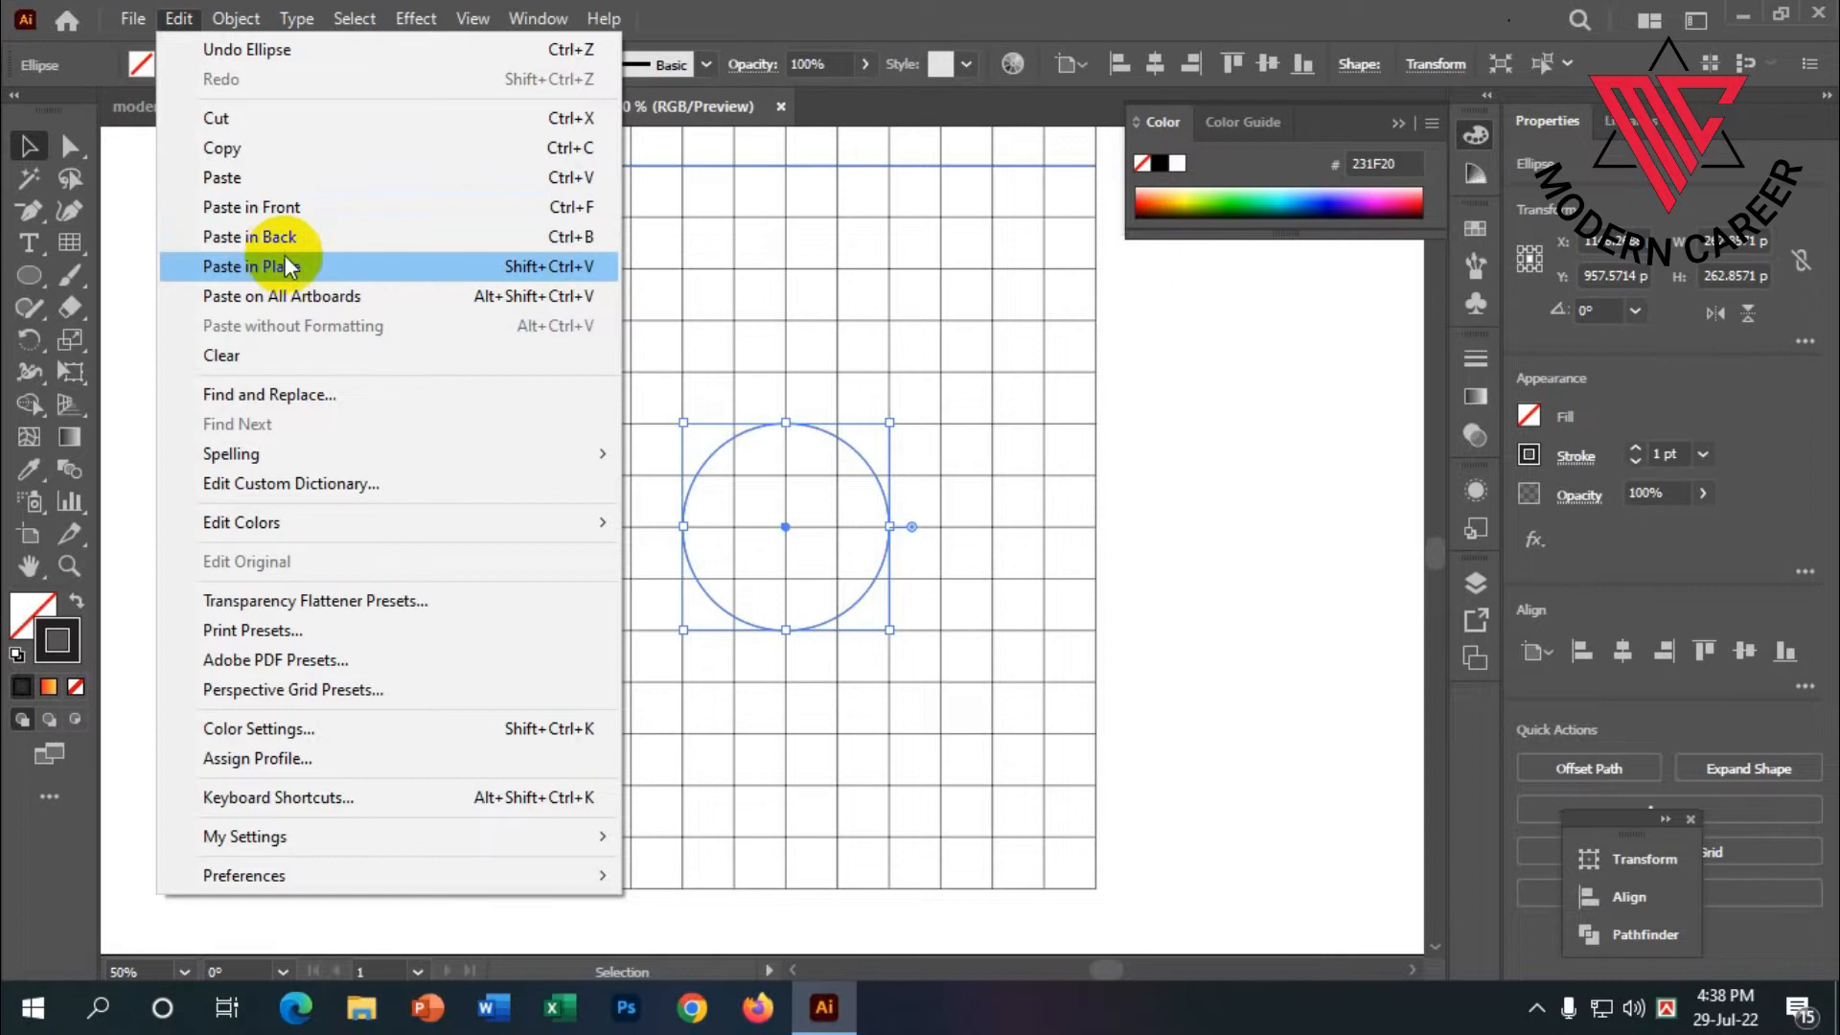
left_click(260, 207)
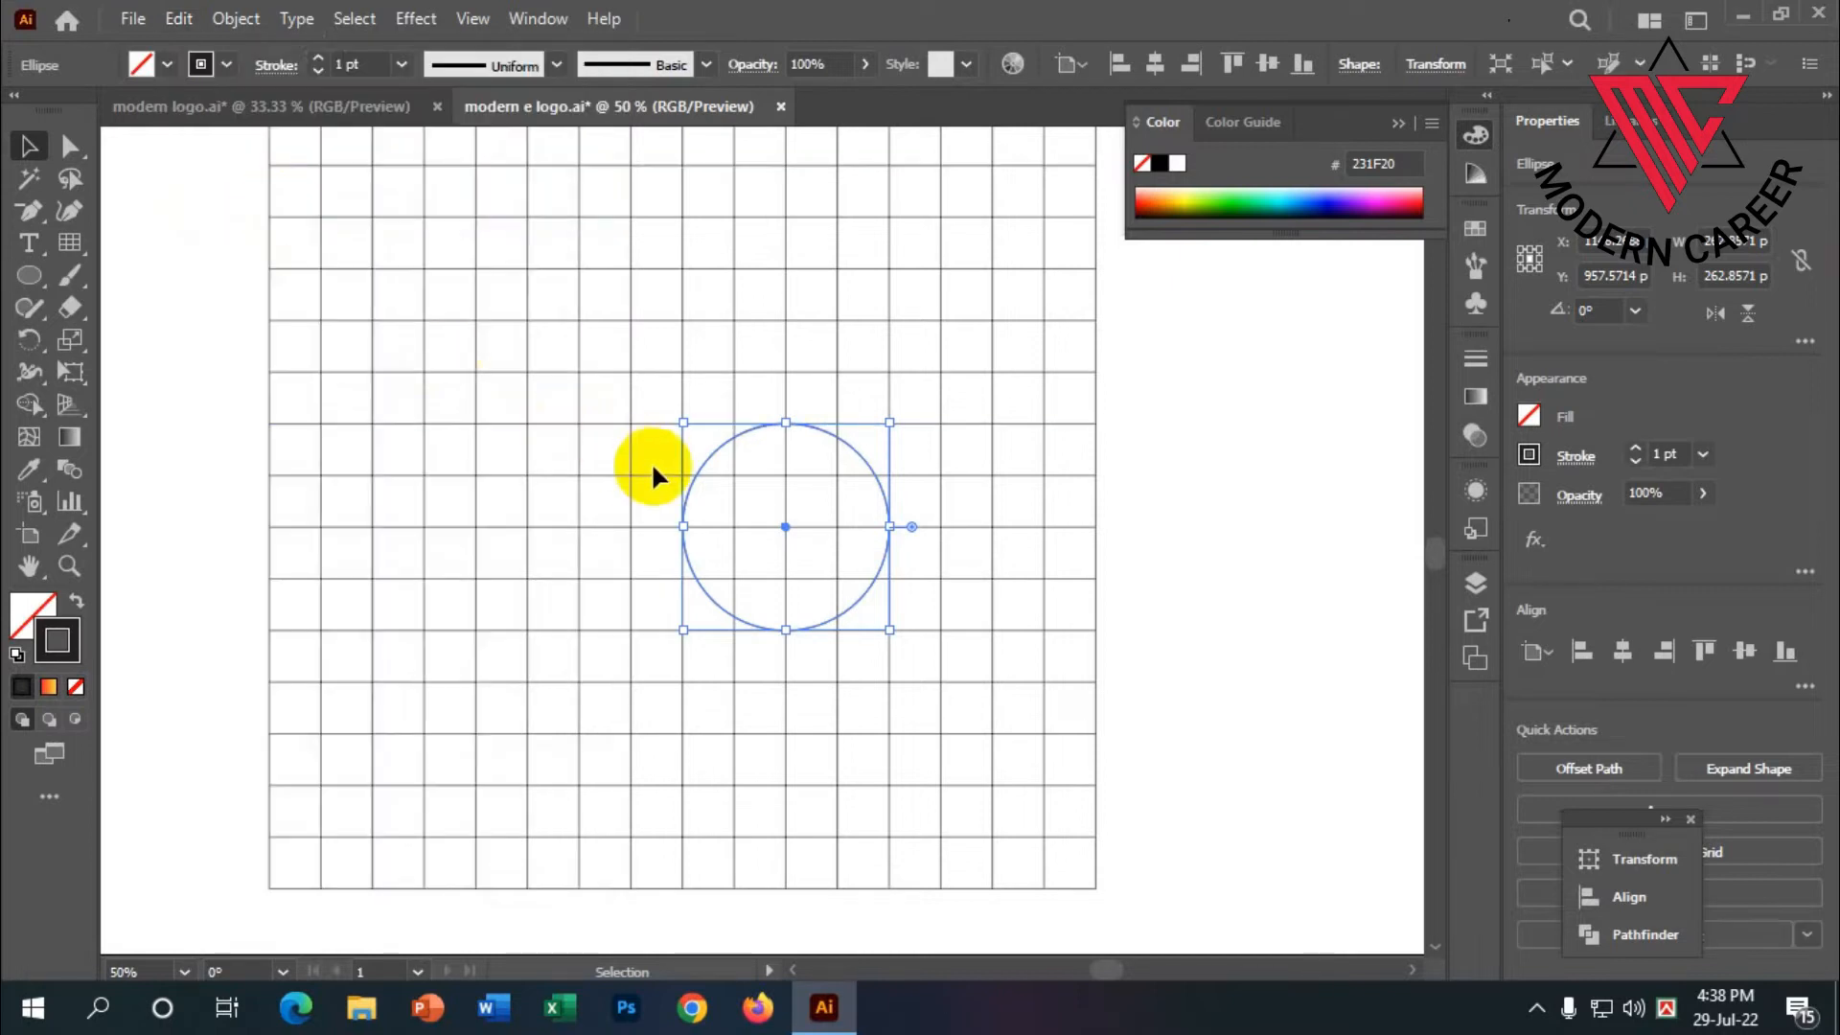
- Enlarge the pasted circle proportionally to about 329 px, five grid cells wide, keeping its right edge fixed
scroll(670, 475, "down", 1)
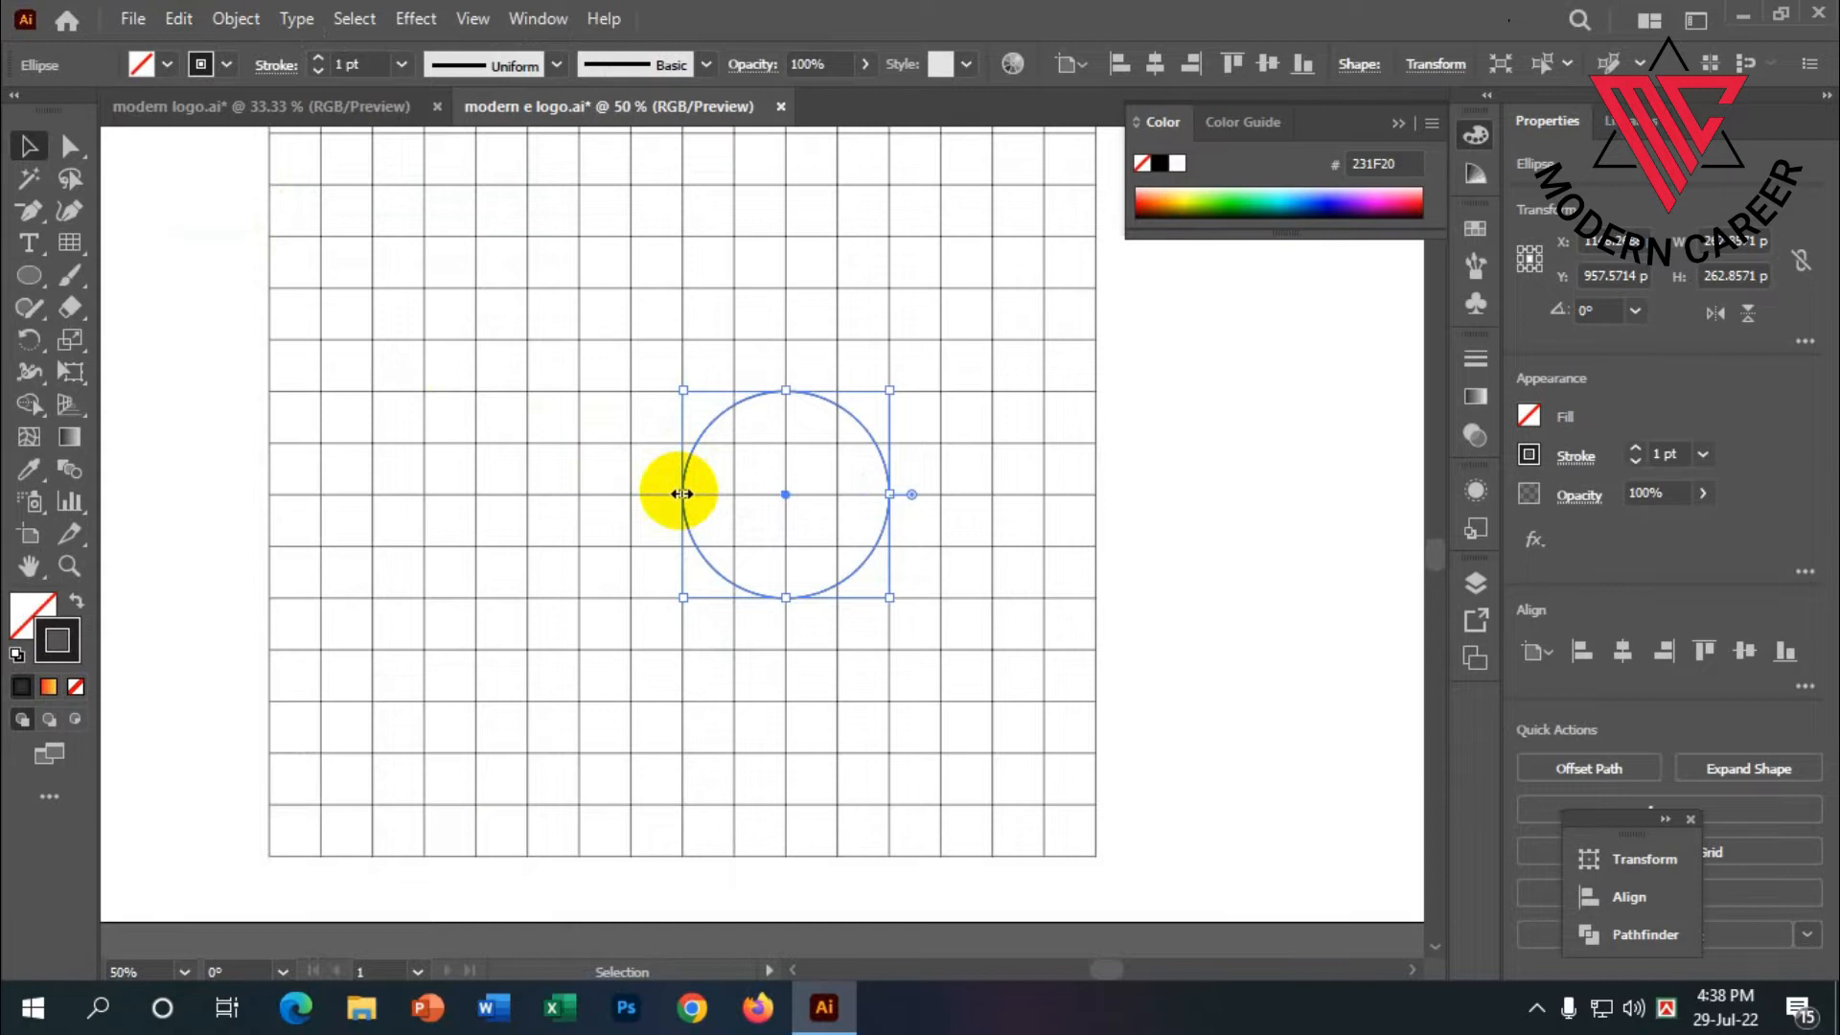
left_click_drag(682, 493, 631, 493)
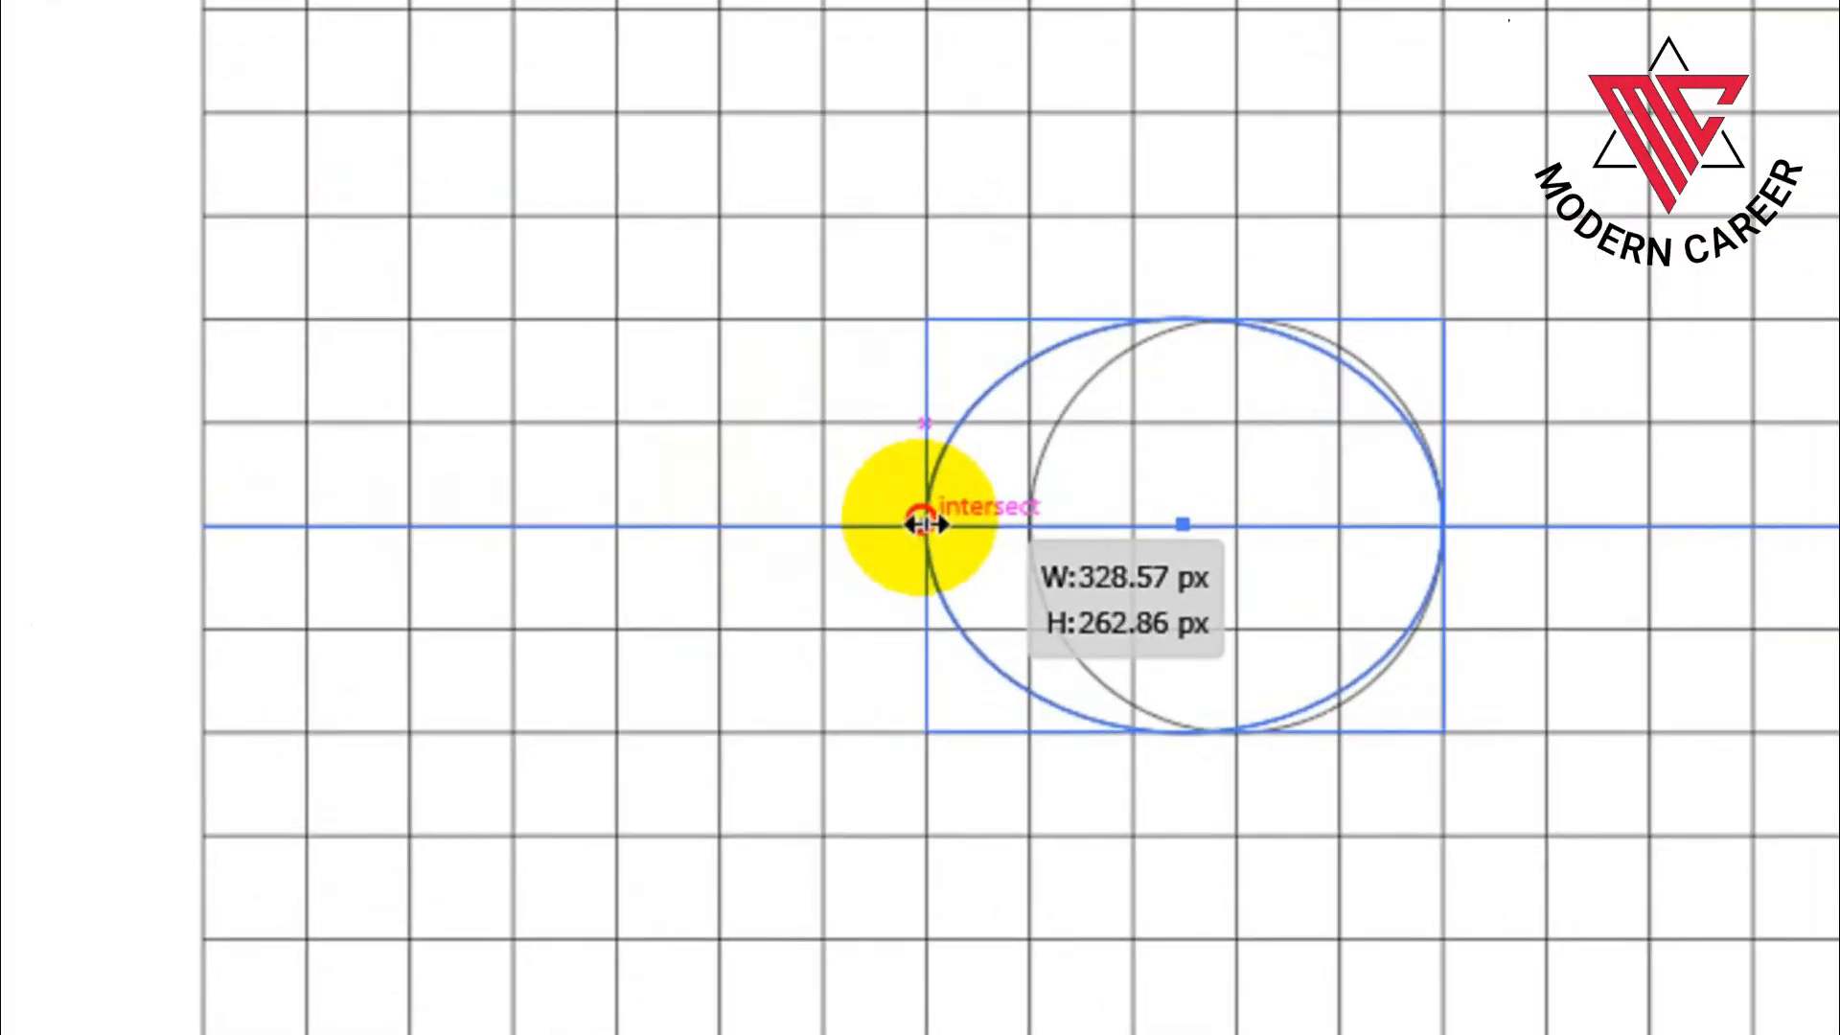
left_click_drag(922, 524, 922, 524)
key("shift")
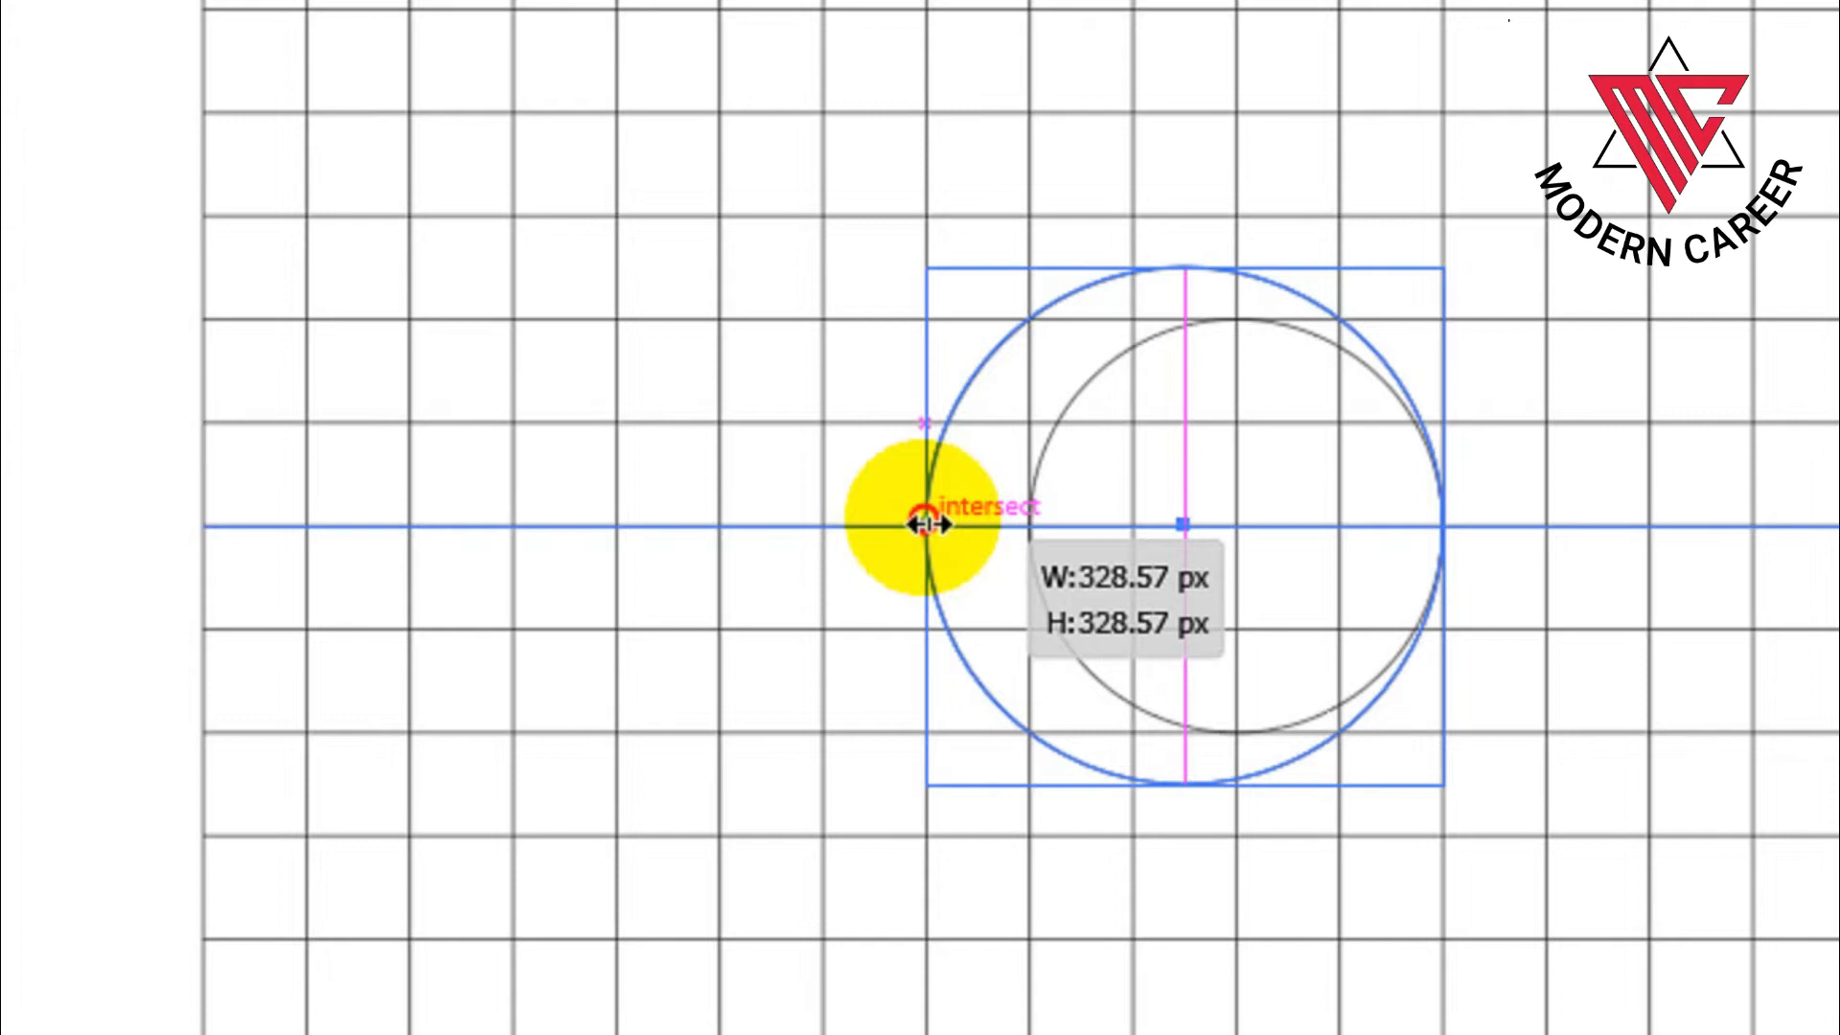
left_click_drag(922, 524, 925, 523)
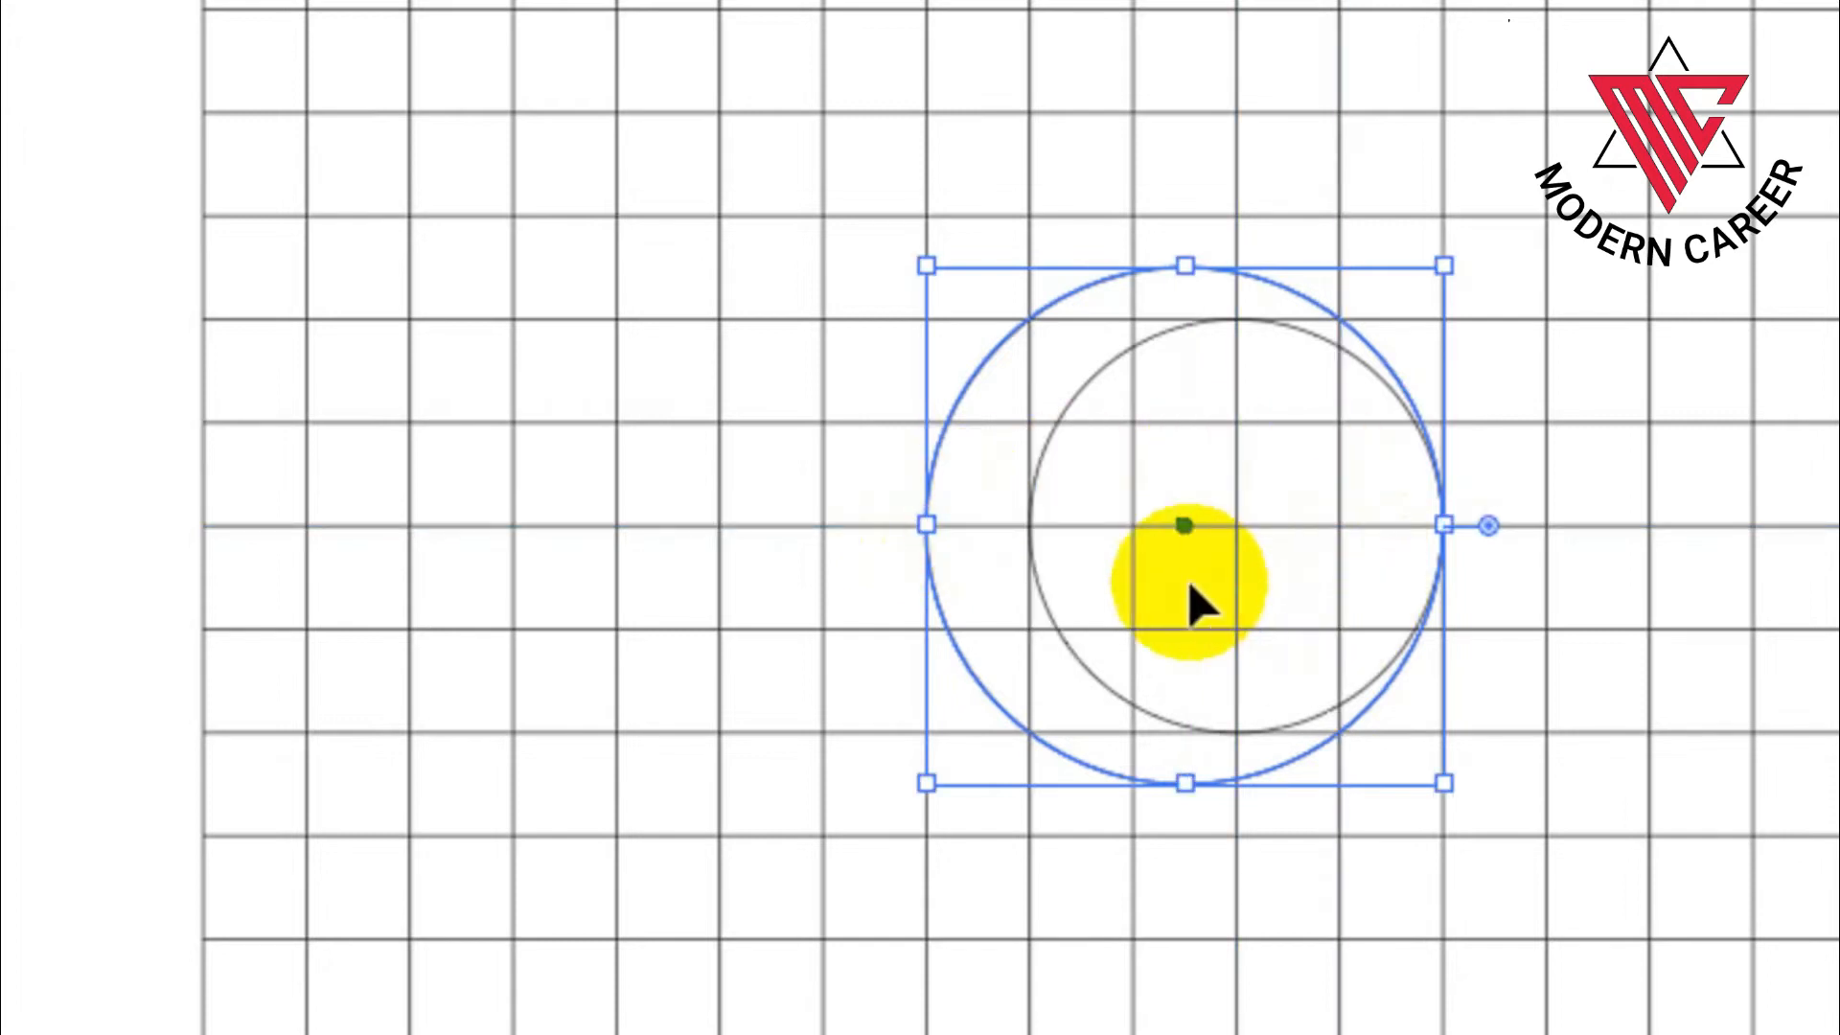
key("a")
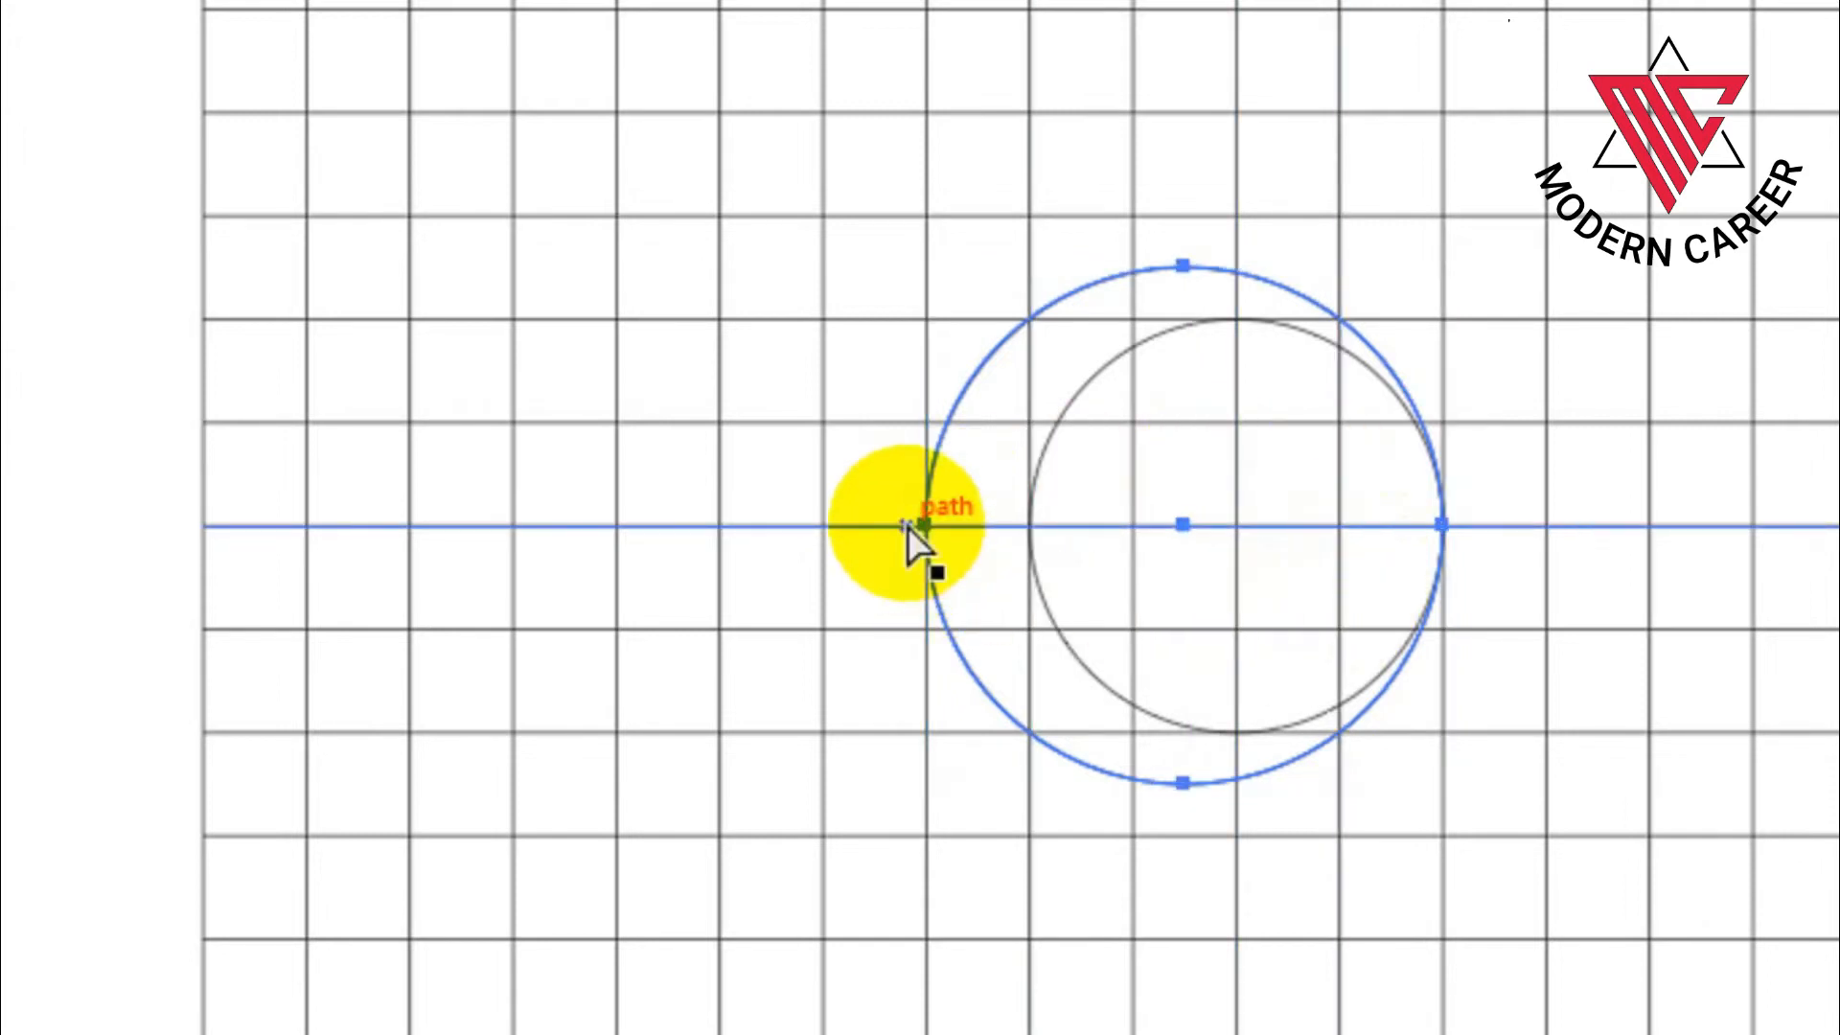
- Paste two more copies of the small circle in front and enlarge them proportionally to six and seven cells wide from the shared right edge
key("ctrl+f")
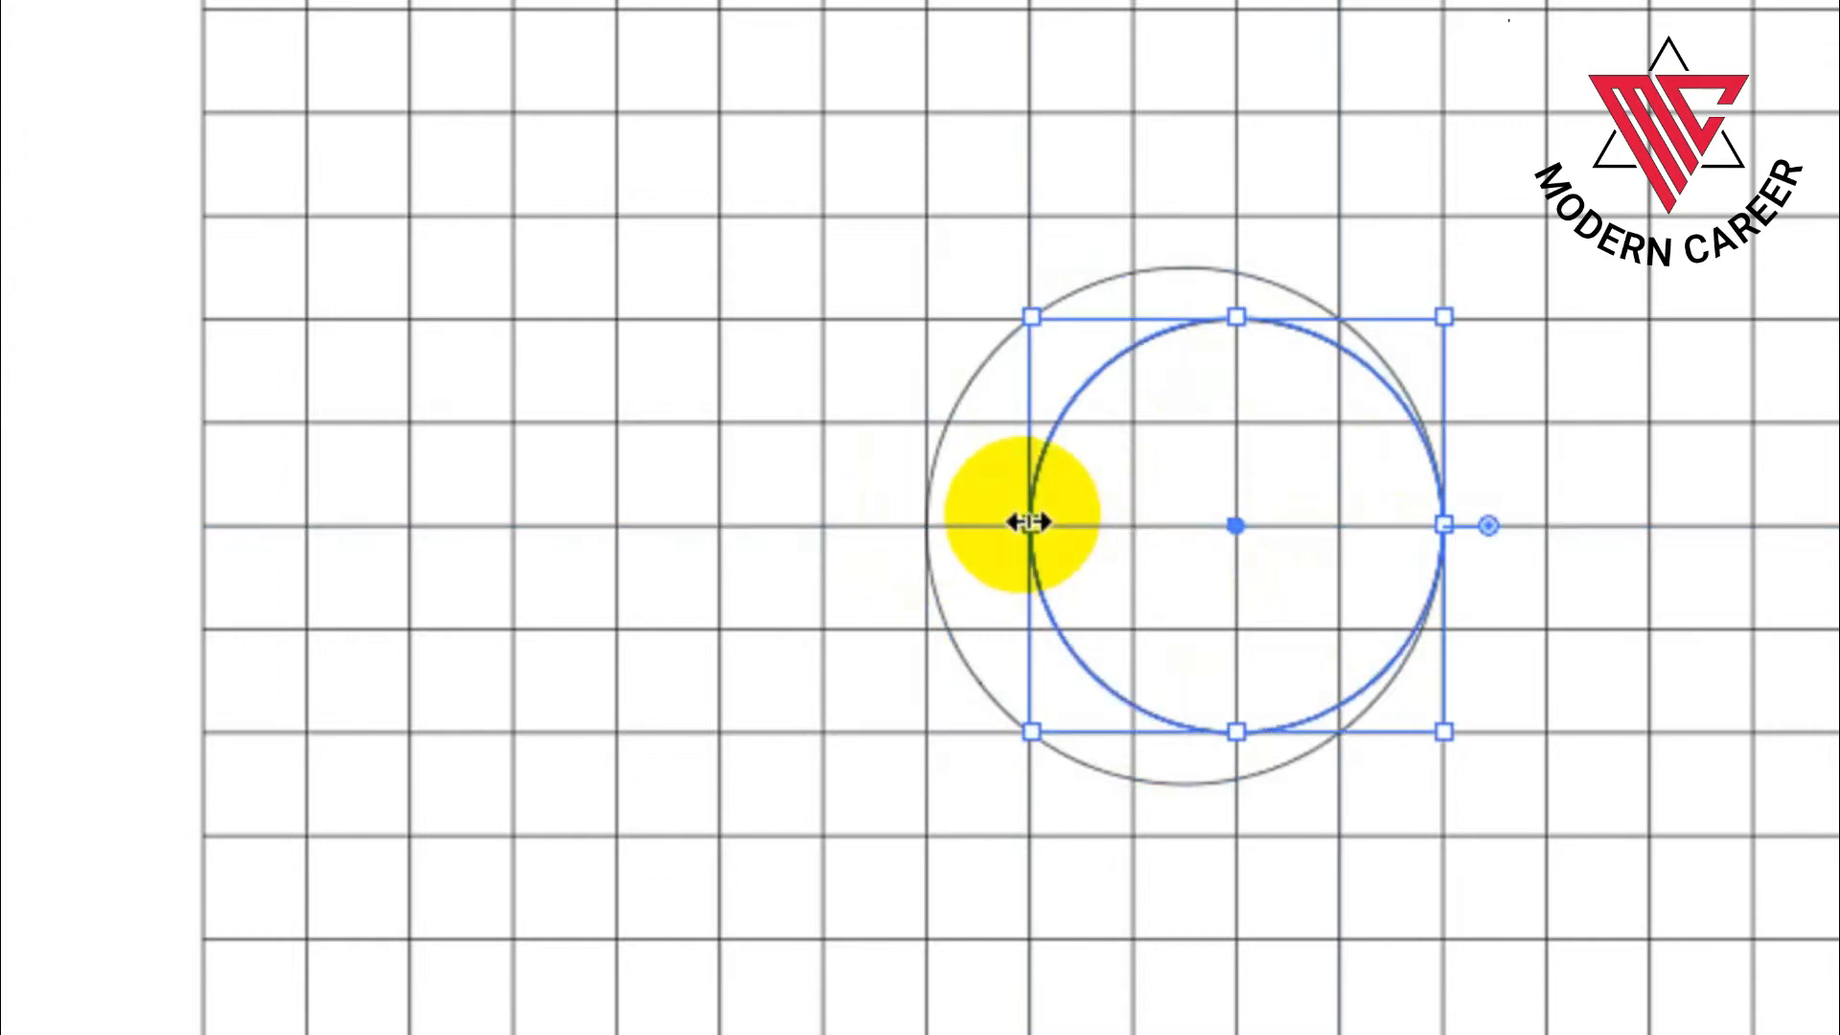
left_click_drag(1028, 522, 830, 527)
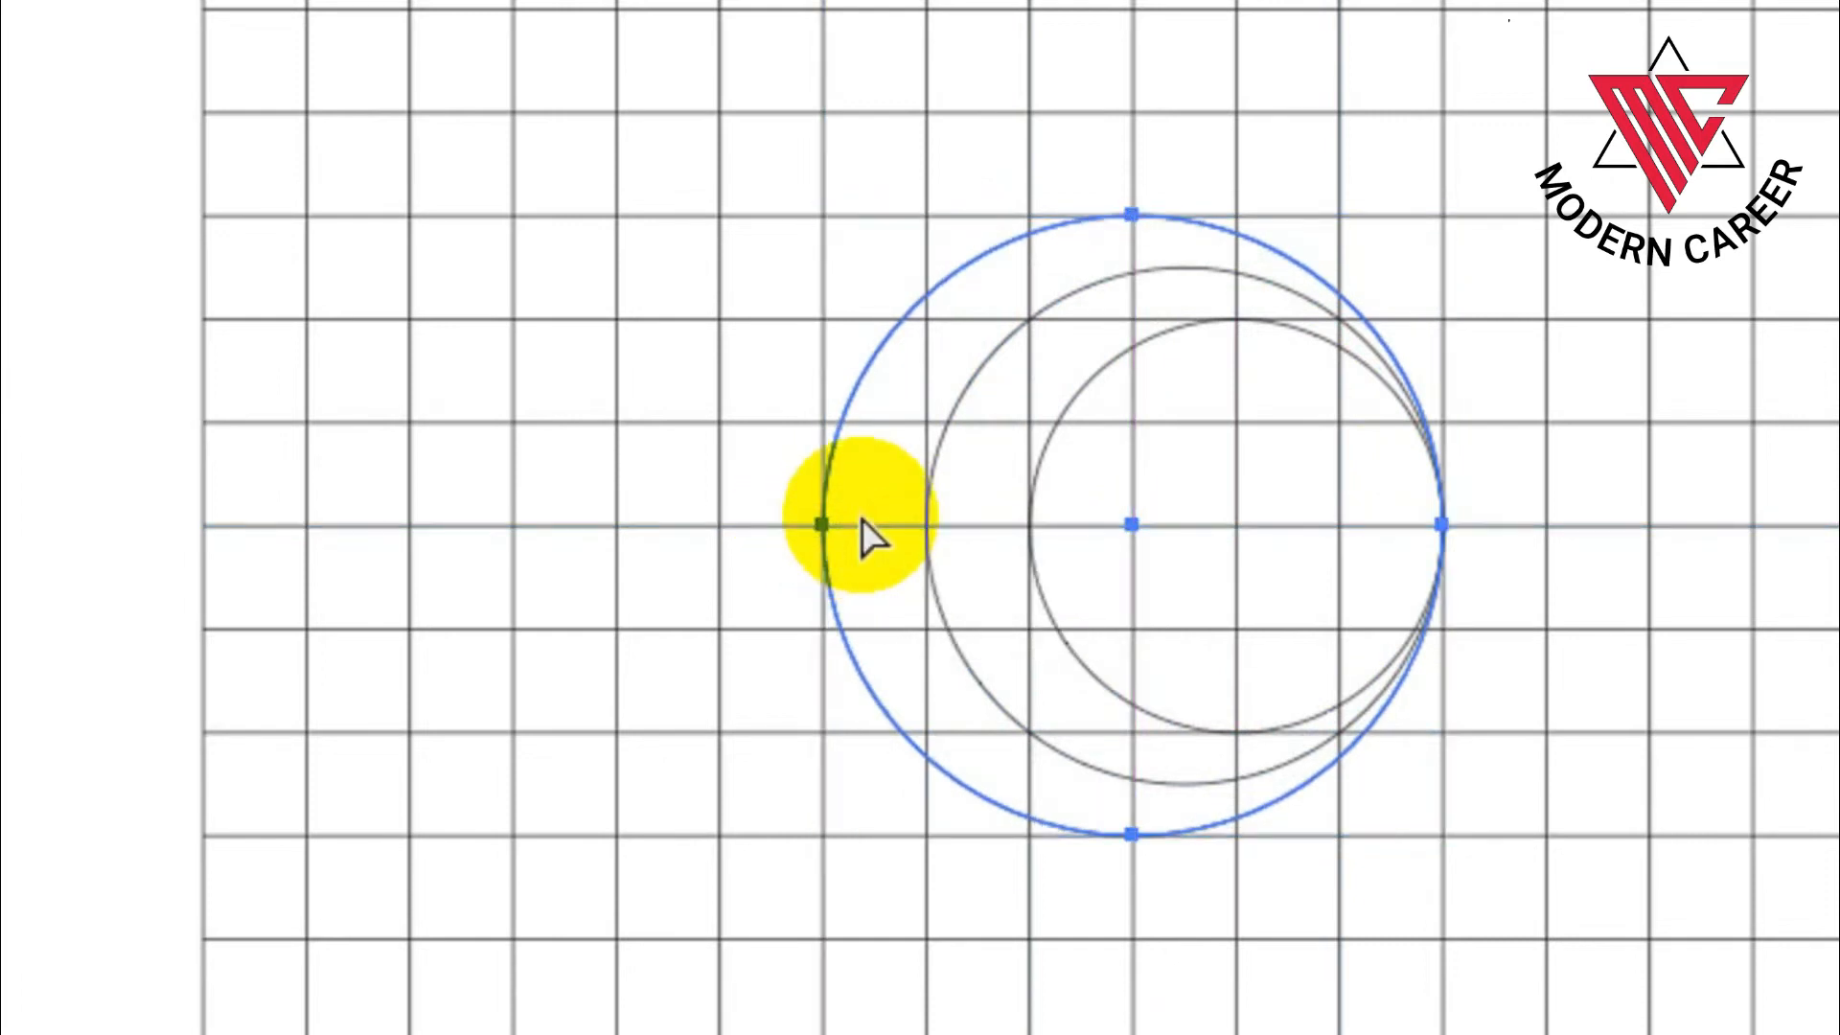
key("ctrl+f")
left_click_drag(1030, 525, 719, 526)
key("a")
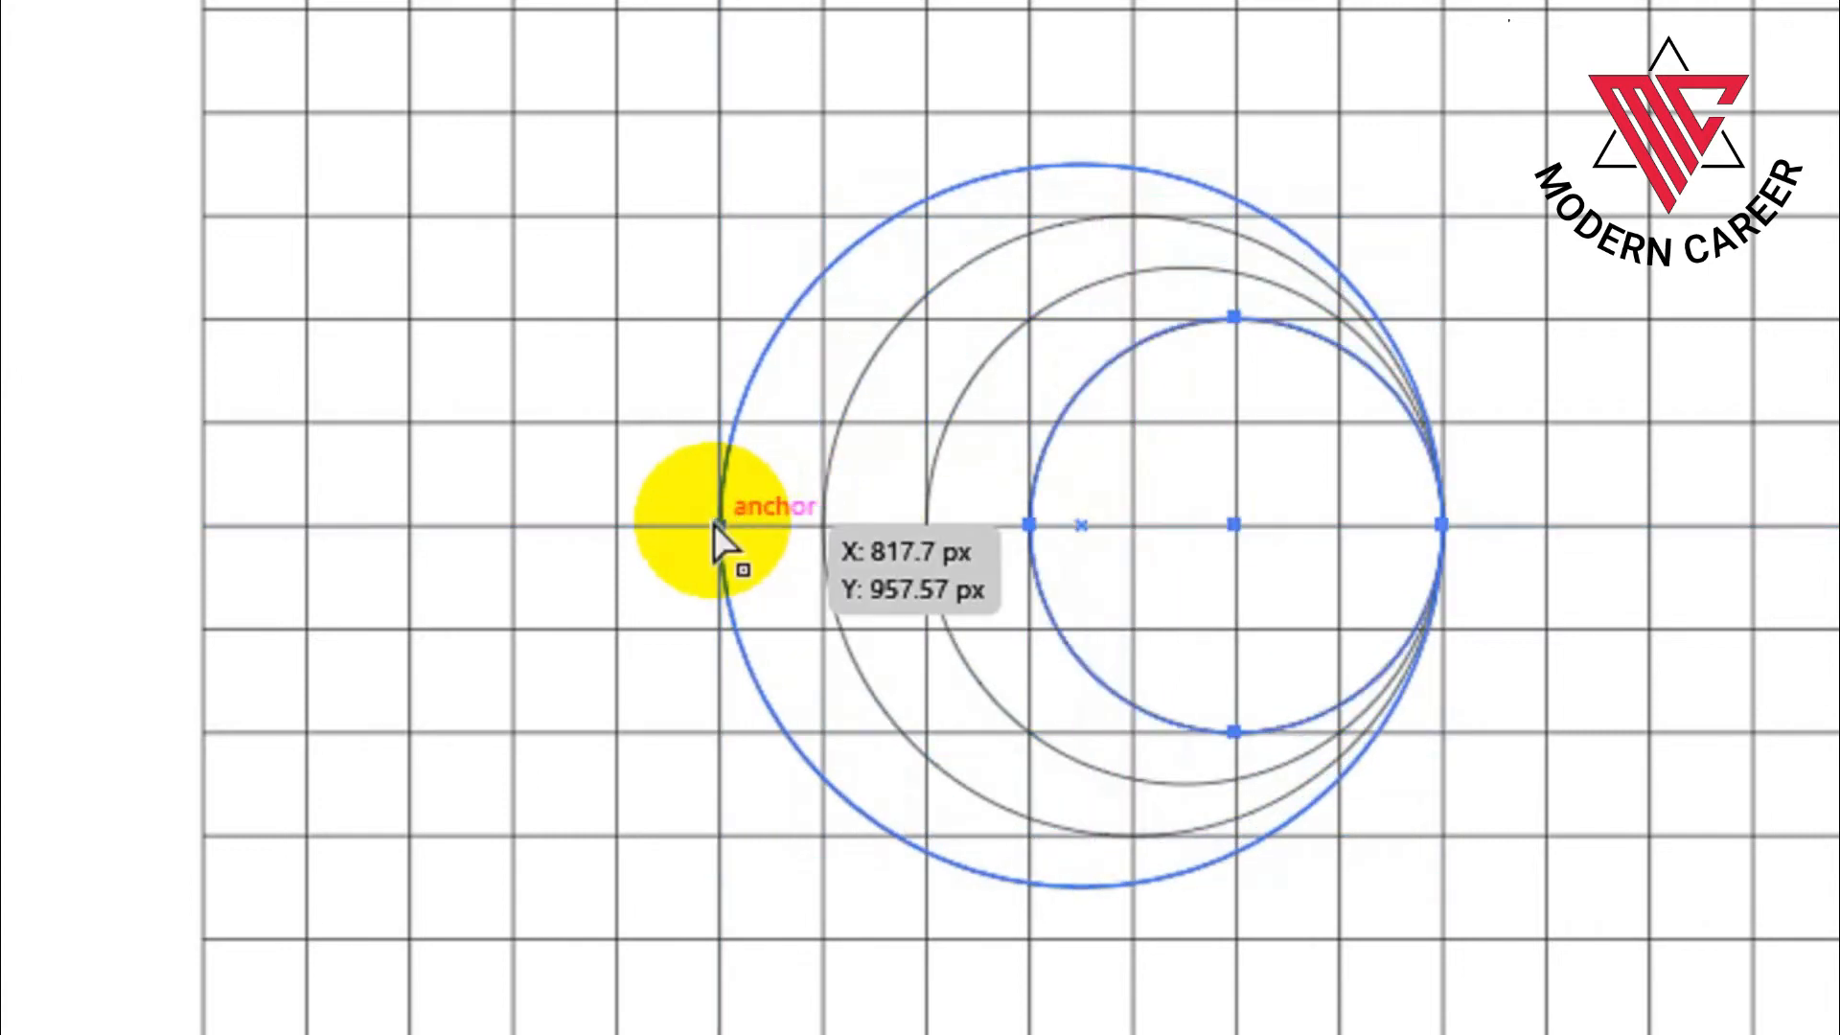
- Add two more circle copies, enlarged to eight and nine grid cells wide from the same right edge, and deselect
key("ctrl+f")
left_click_drag(1032, 528, 621, 528)
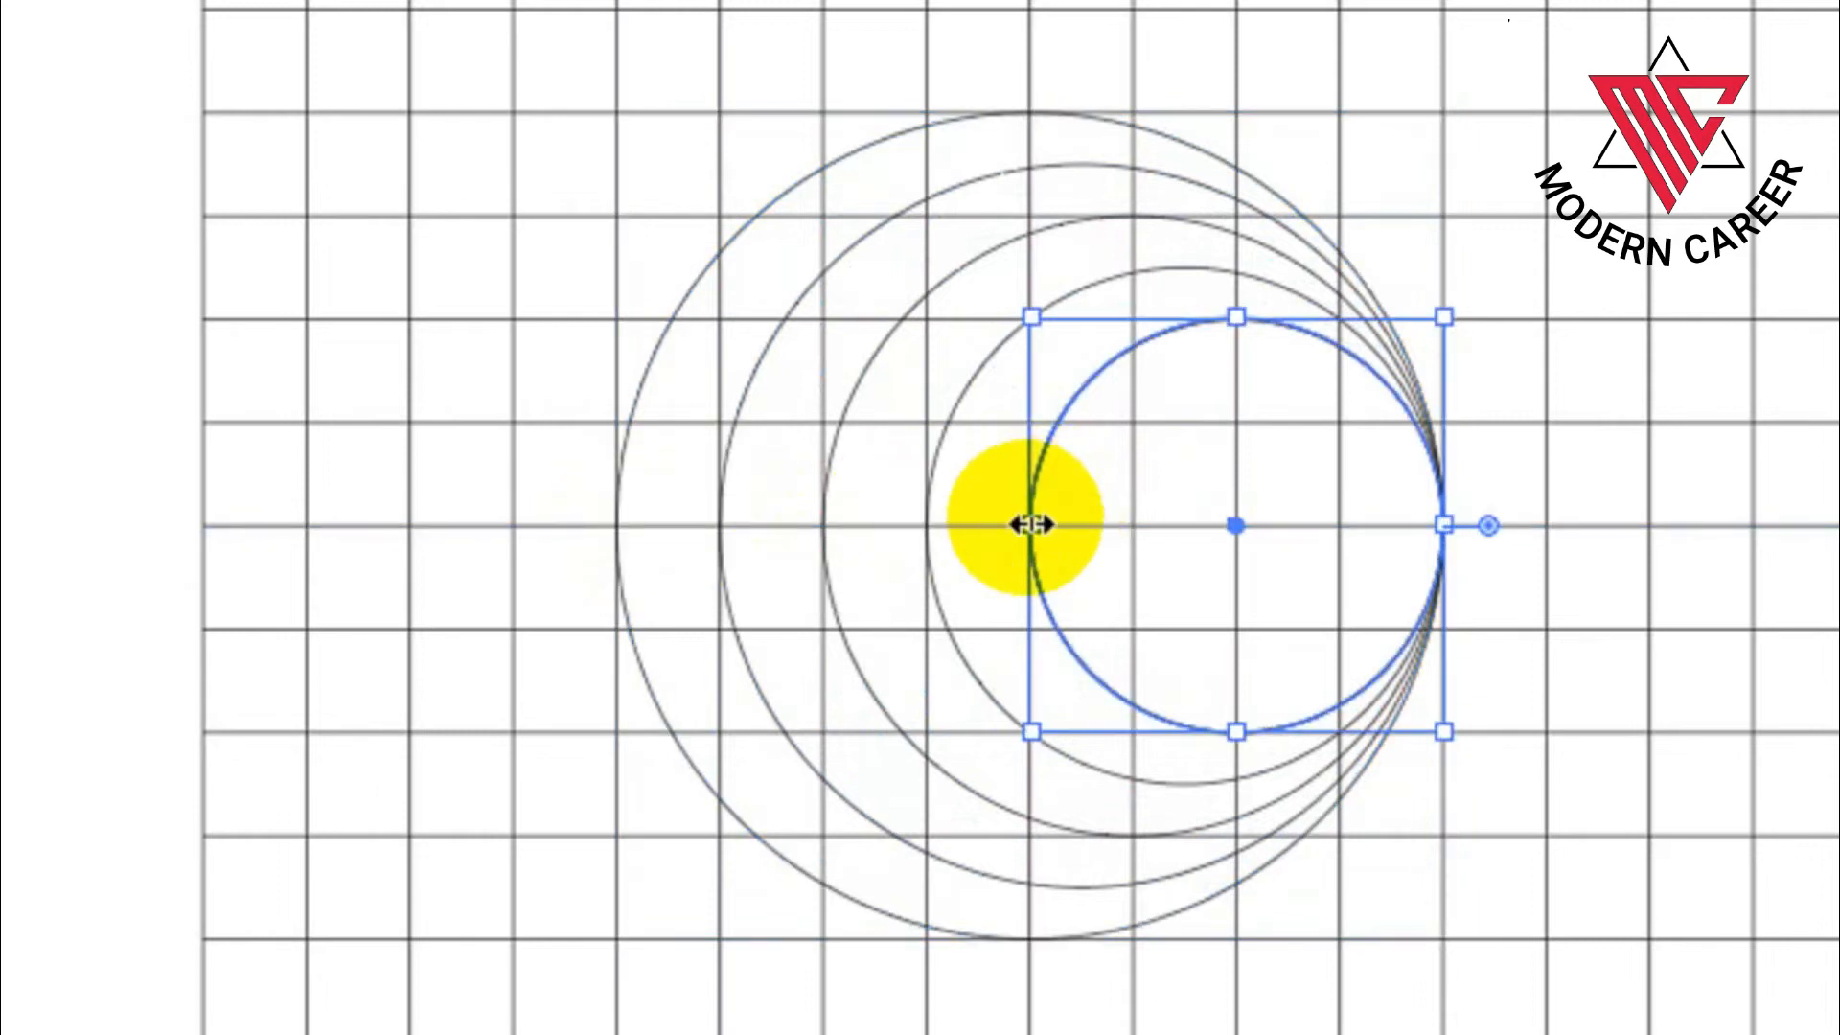
left_click_drag(1030, 525, 510, 523)
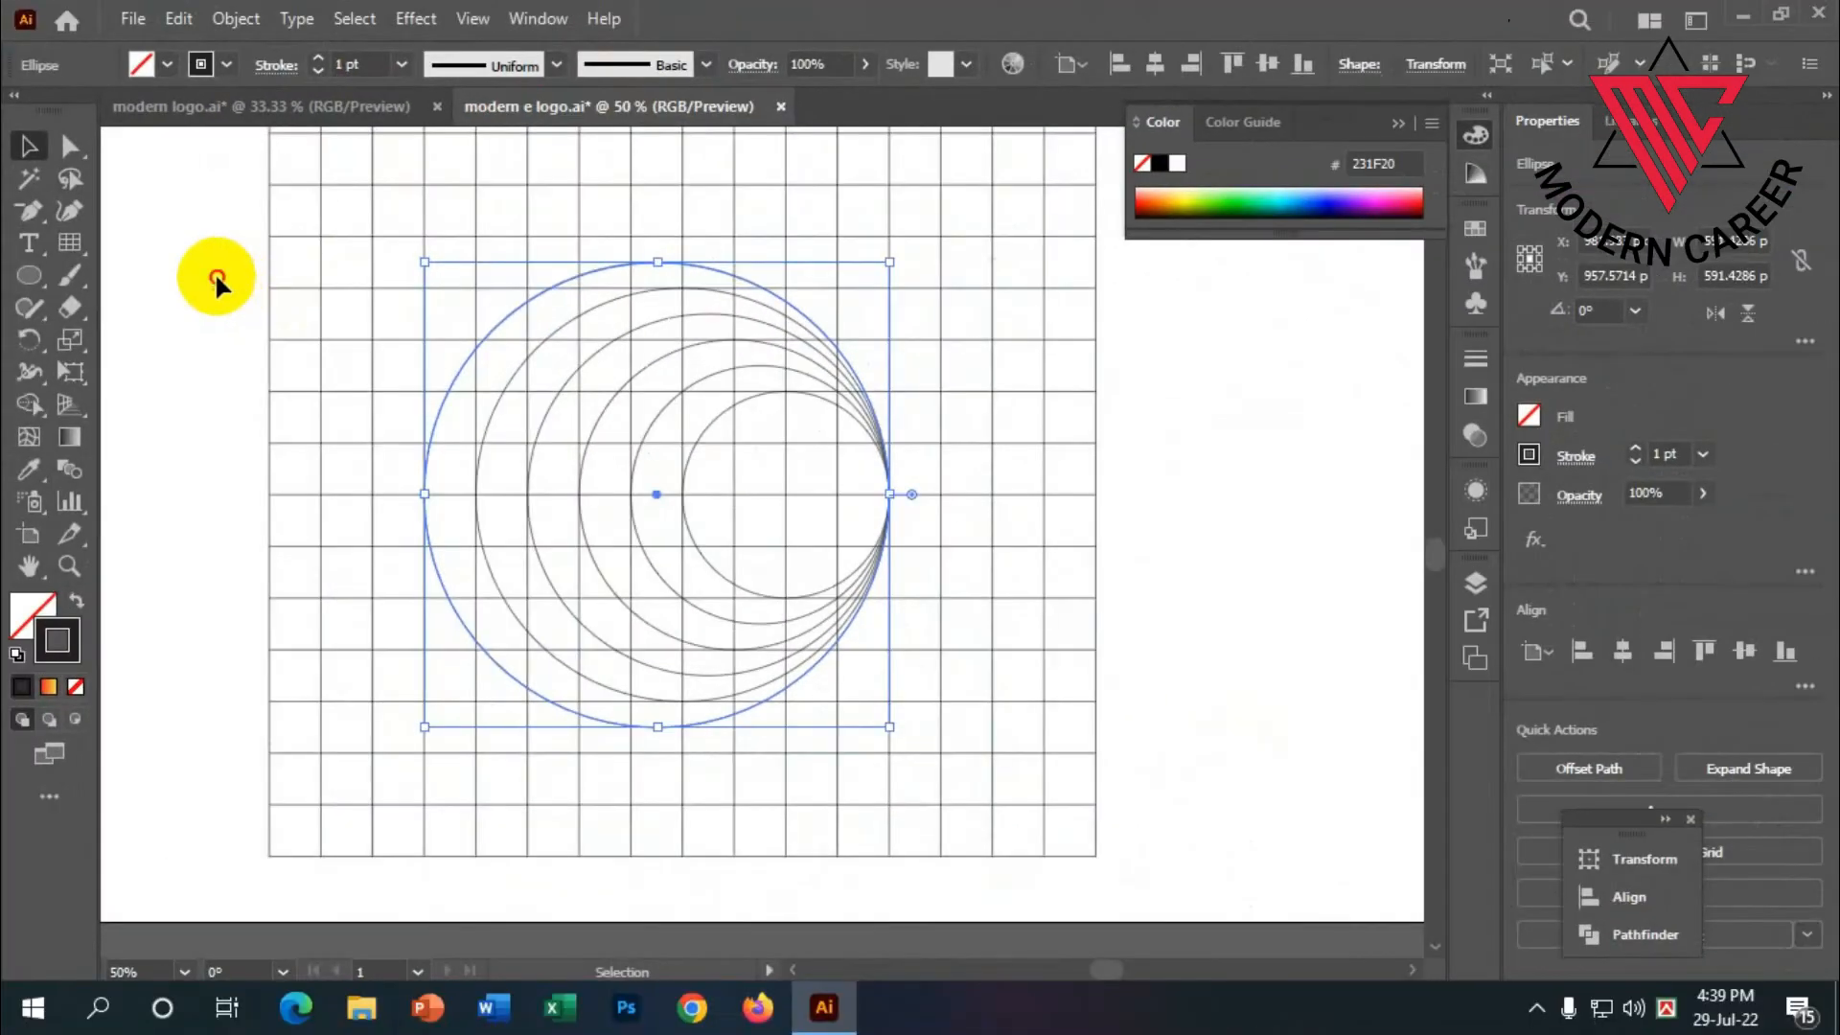
left_click(255, 251)
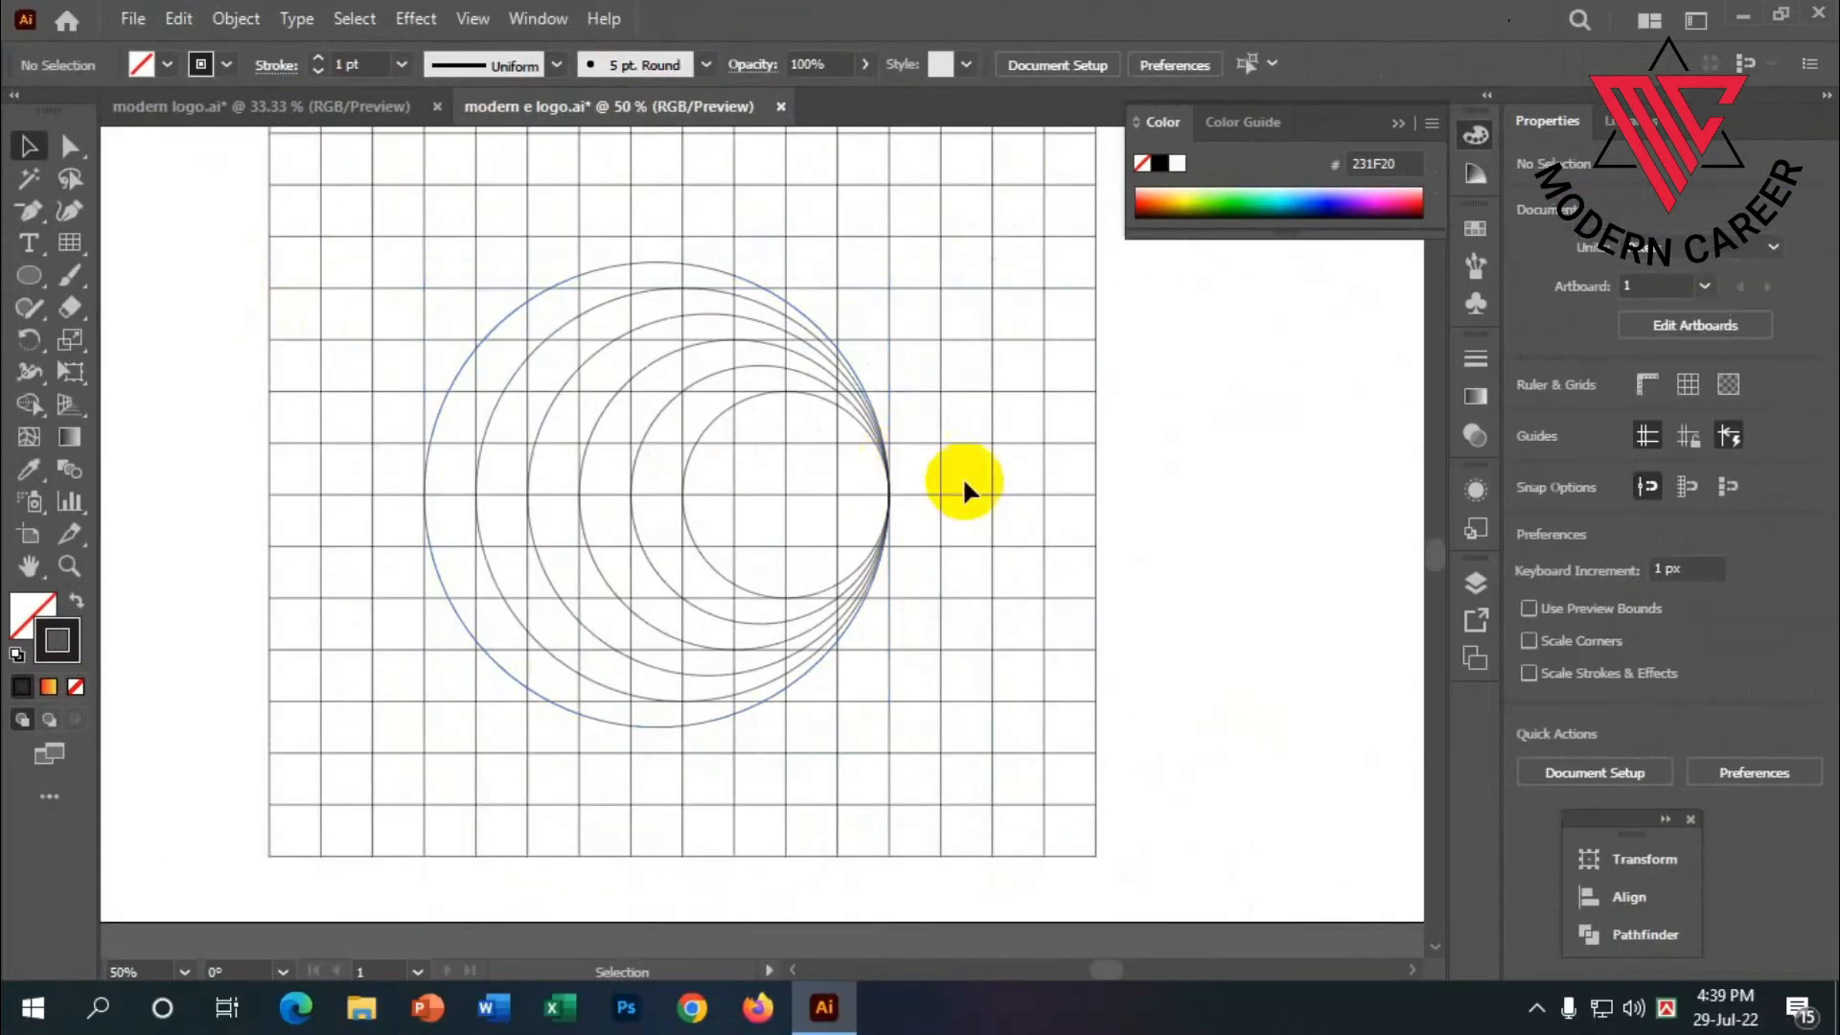
- Delete the rectangular grid behind the circles
left_click(1066, 393)
key("Delete")
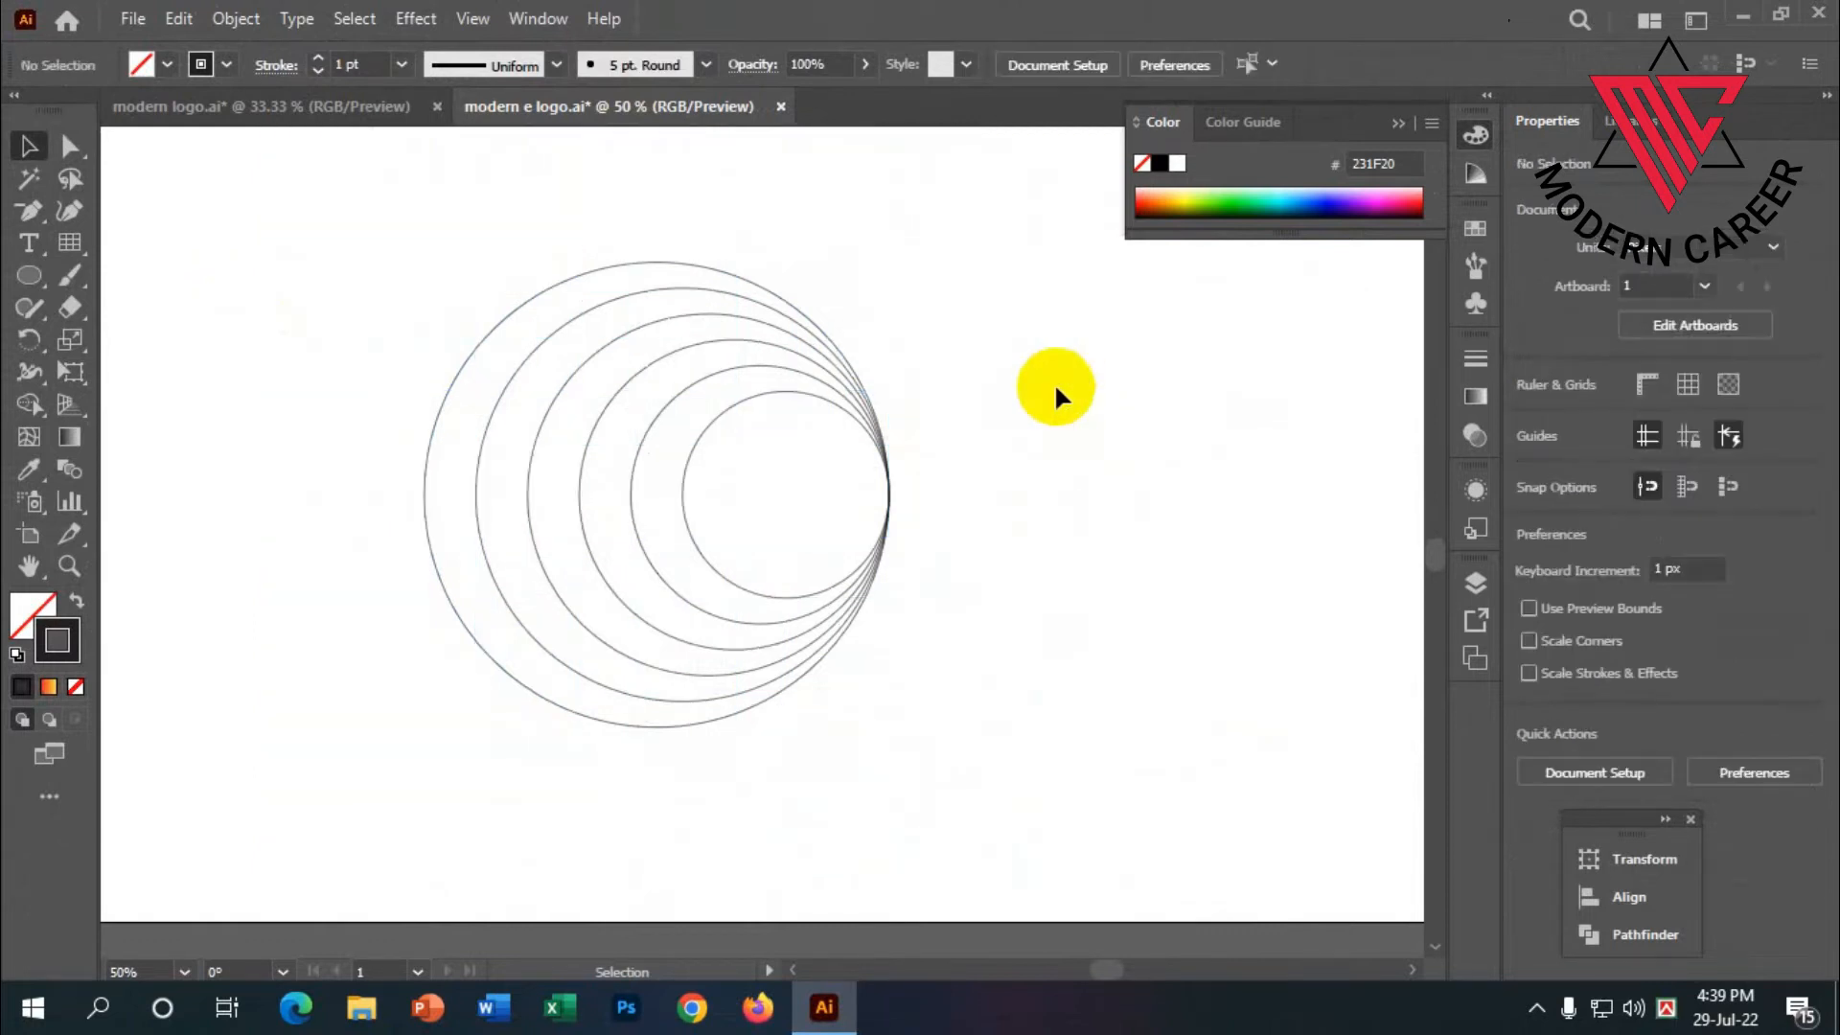
scroll(1023, 422, "up", 1)
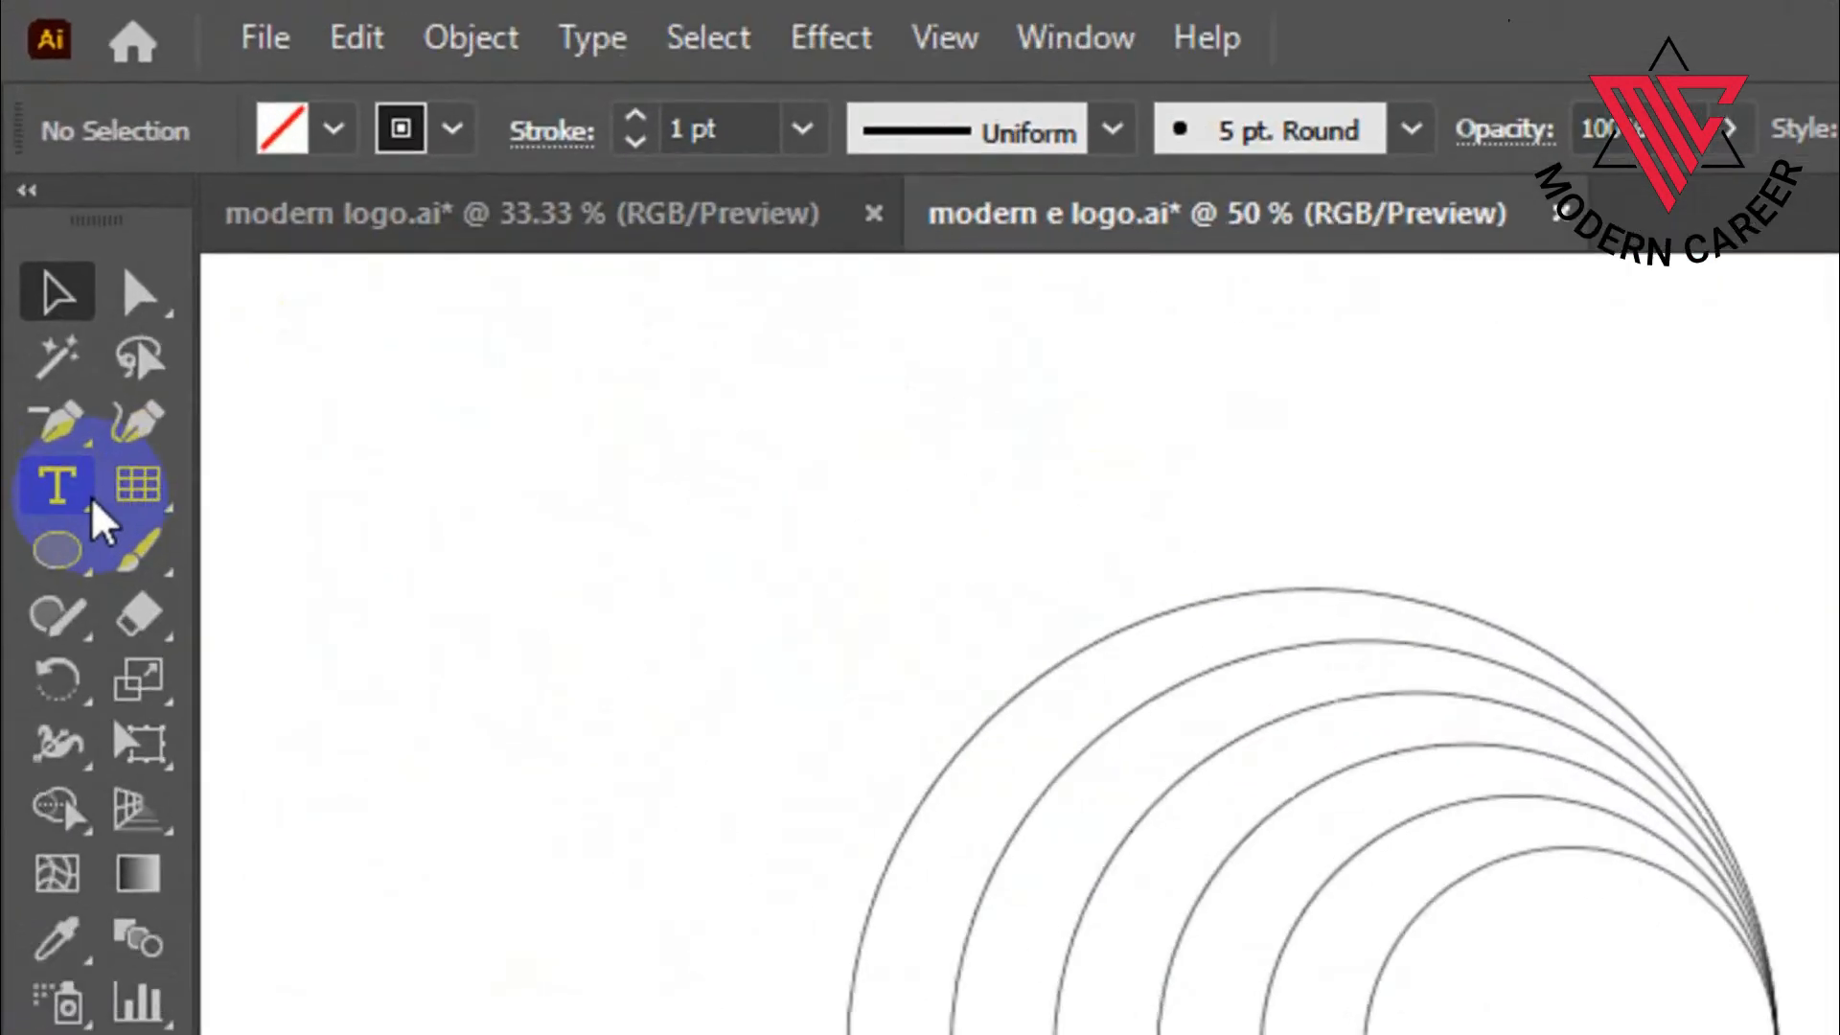
- Draw a horizontal line segment through the circles' centres, extending past both sides of the largest circle
left_click(134, 486)
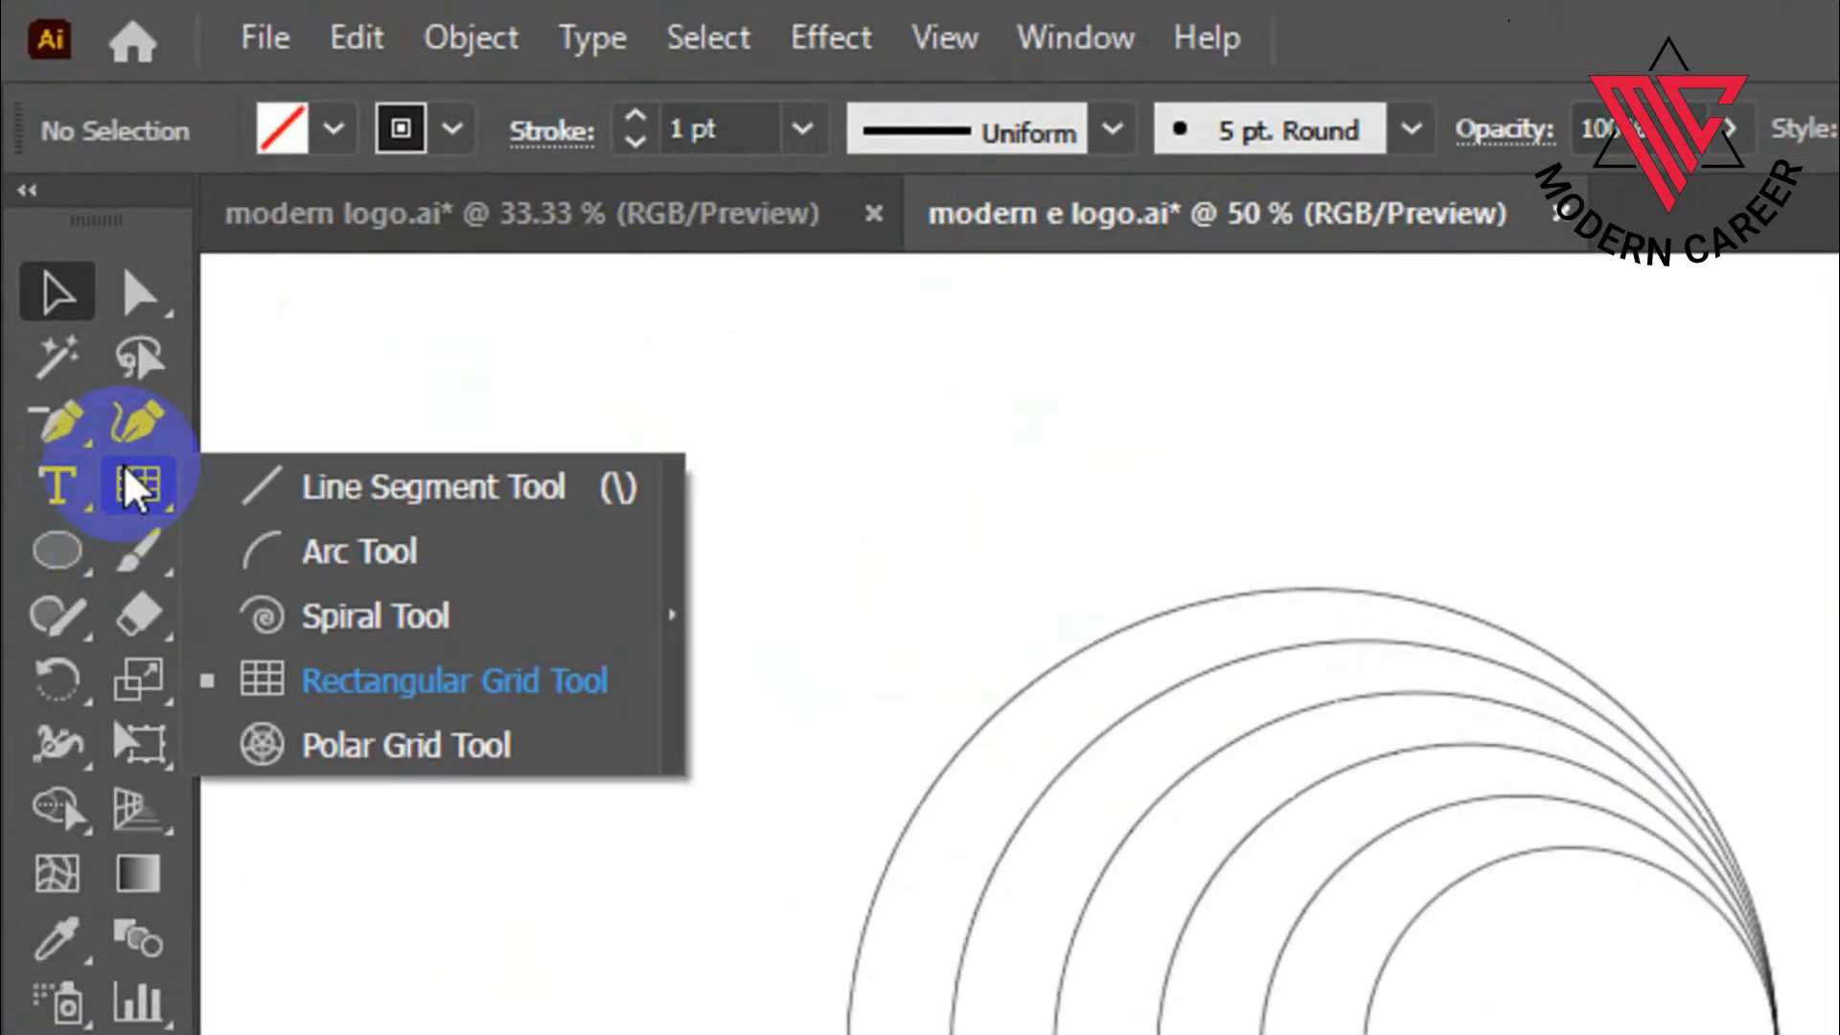
left_click(462, 493)
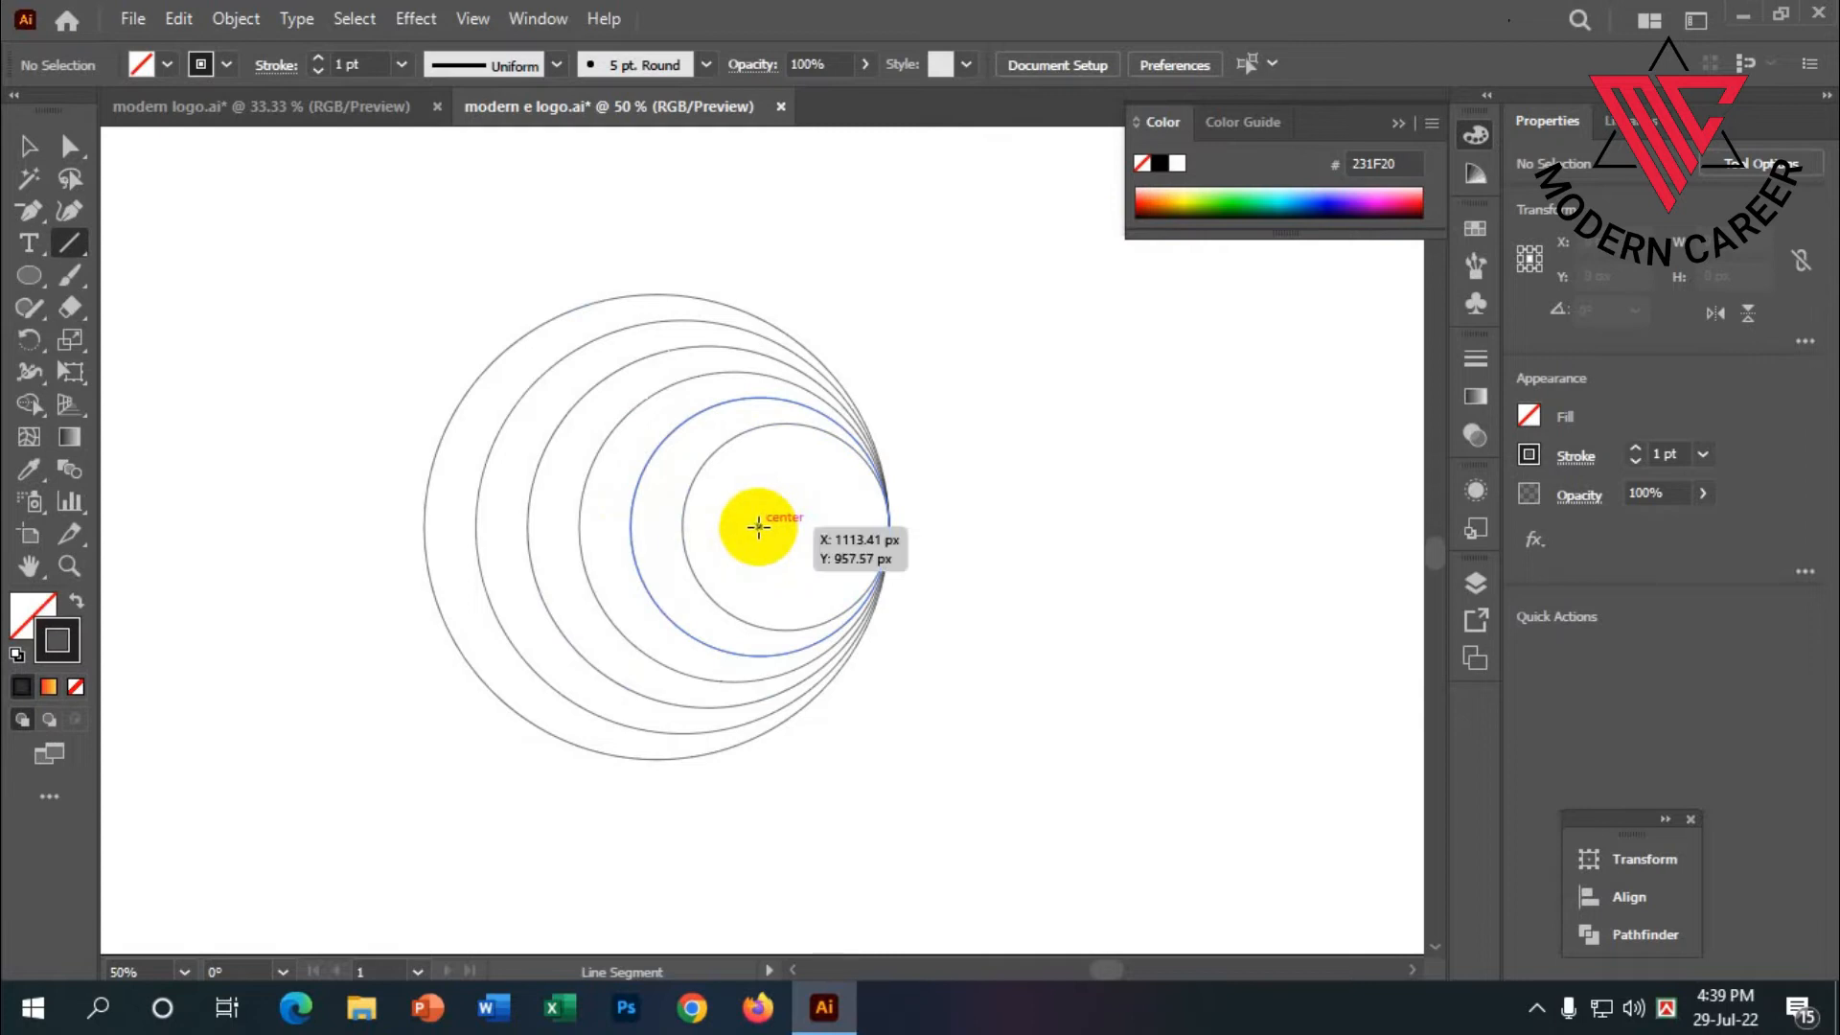
left_click_drag(746, 525, 298, 525)
- Select the circles and line, and build three alternating black crescents above the line with the Shape Builder tool
left_click(29, 146)
left_click_drag(288, 259, 952, 780)
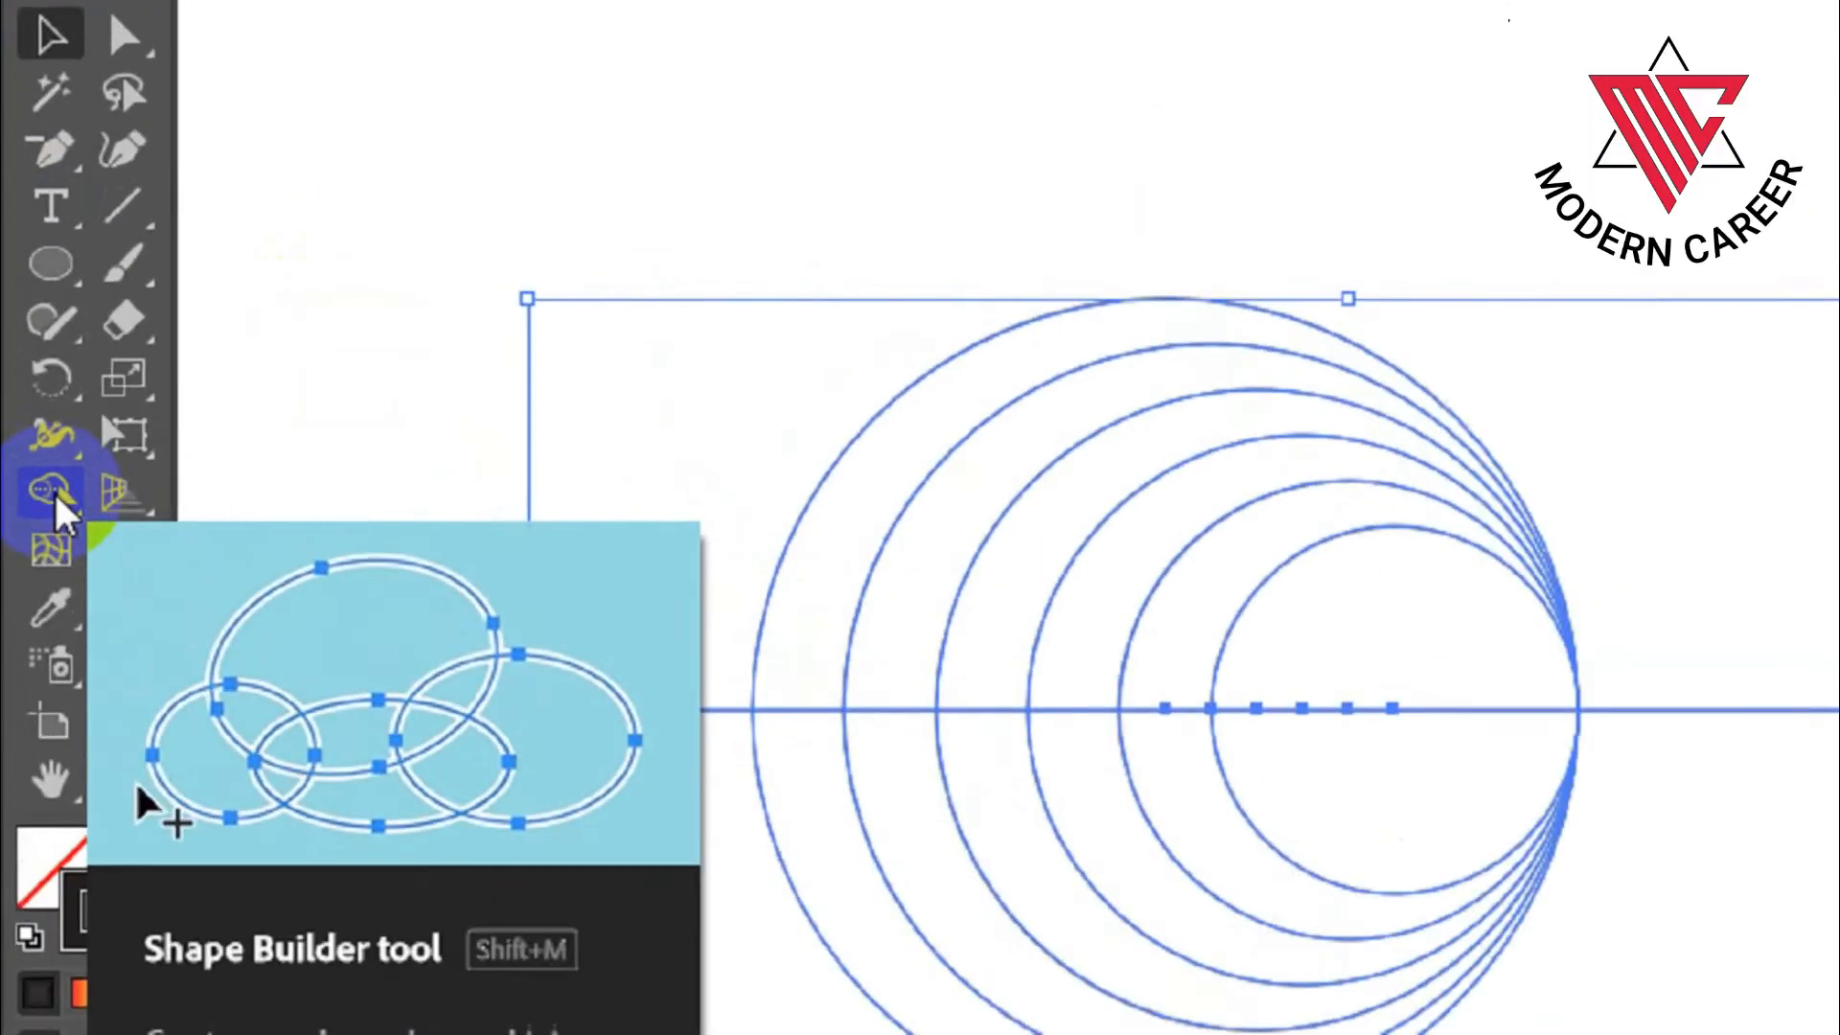
left_click(30, 405)
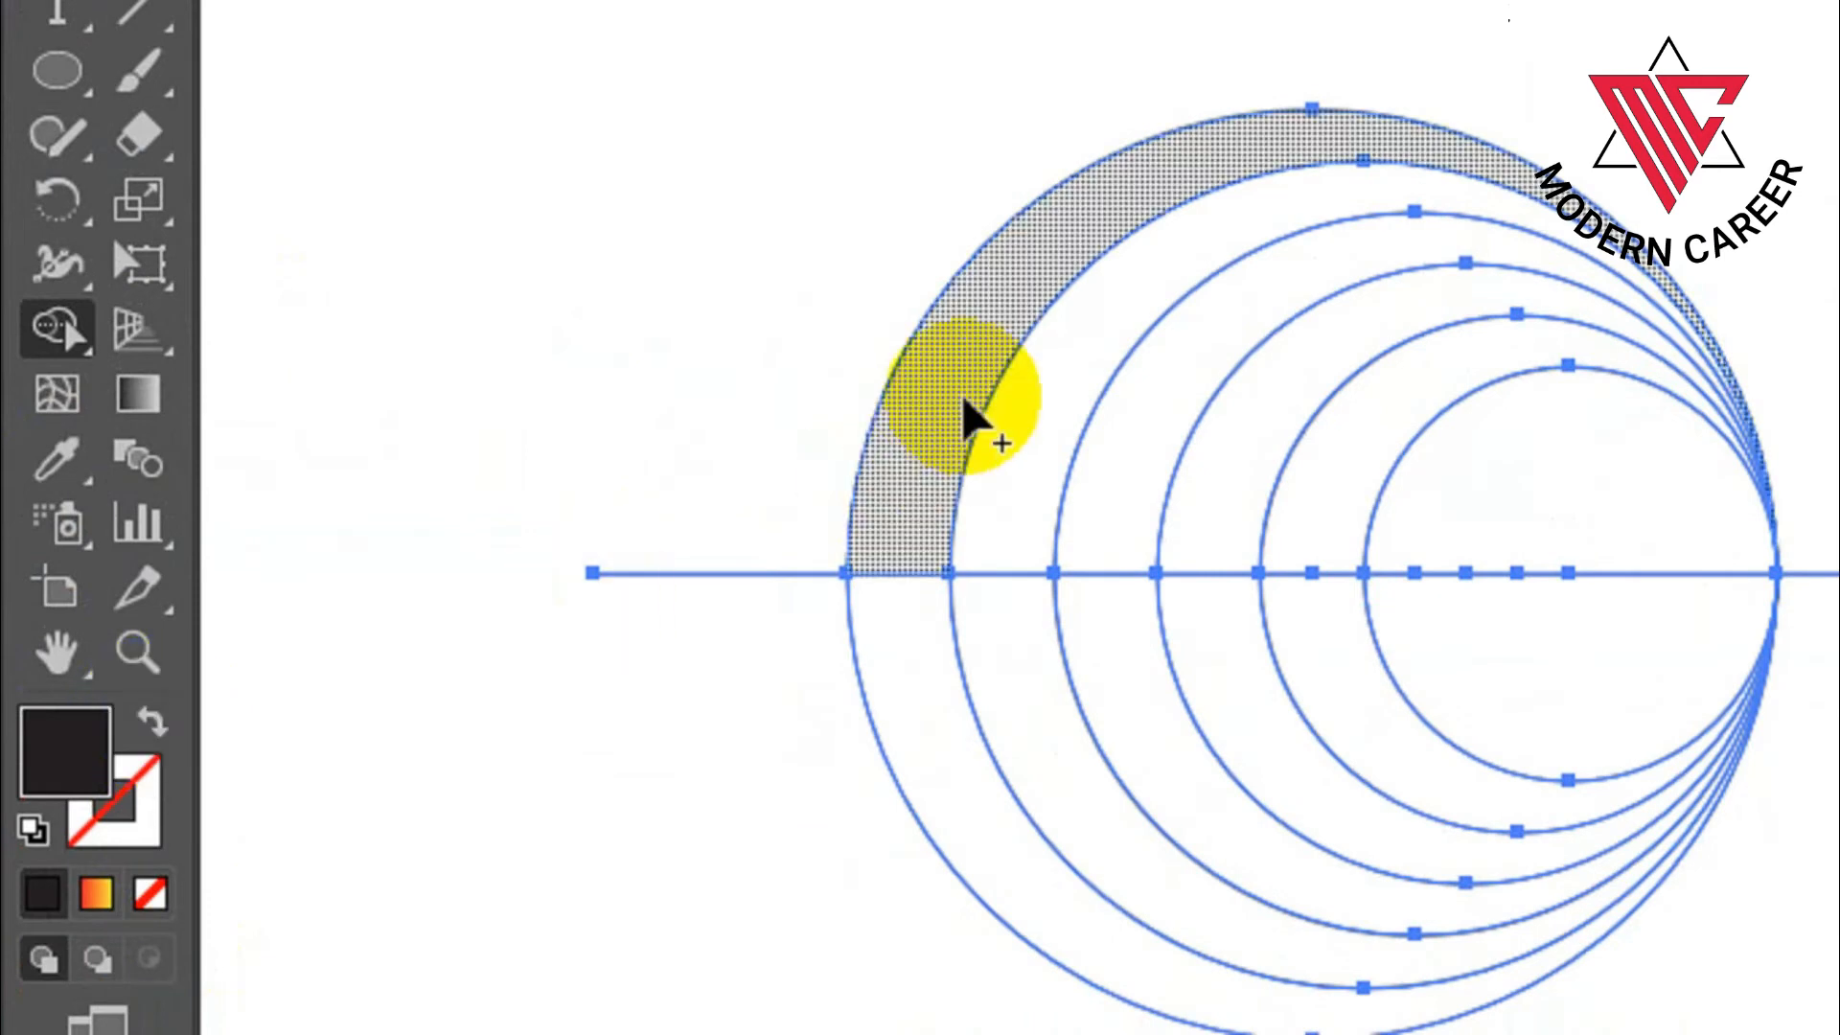
left_click(978, 356)
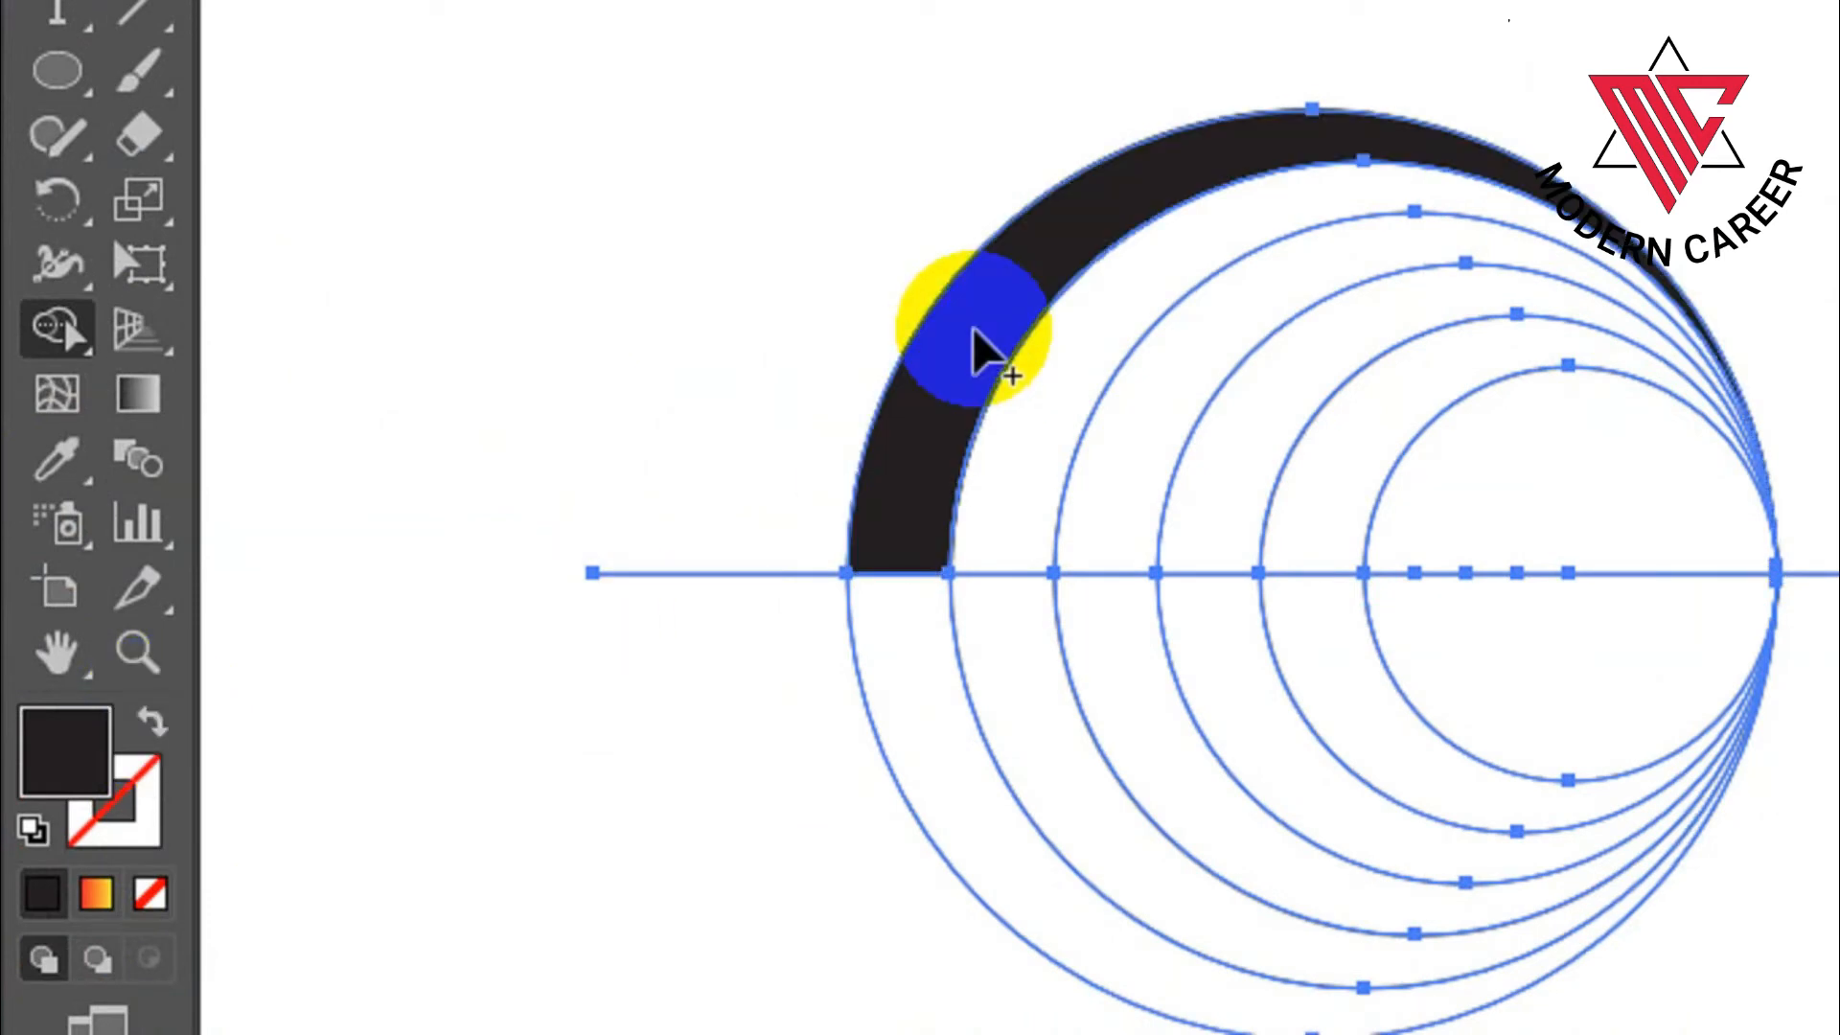
left_click(1171, 393)
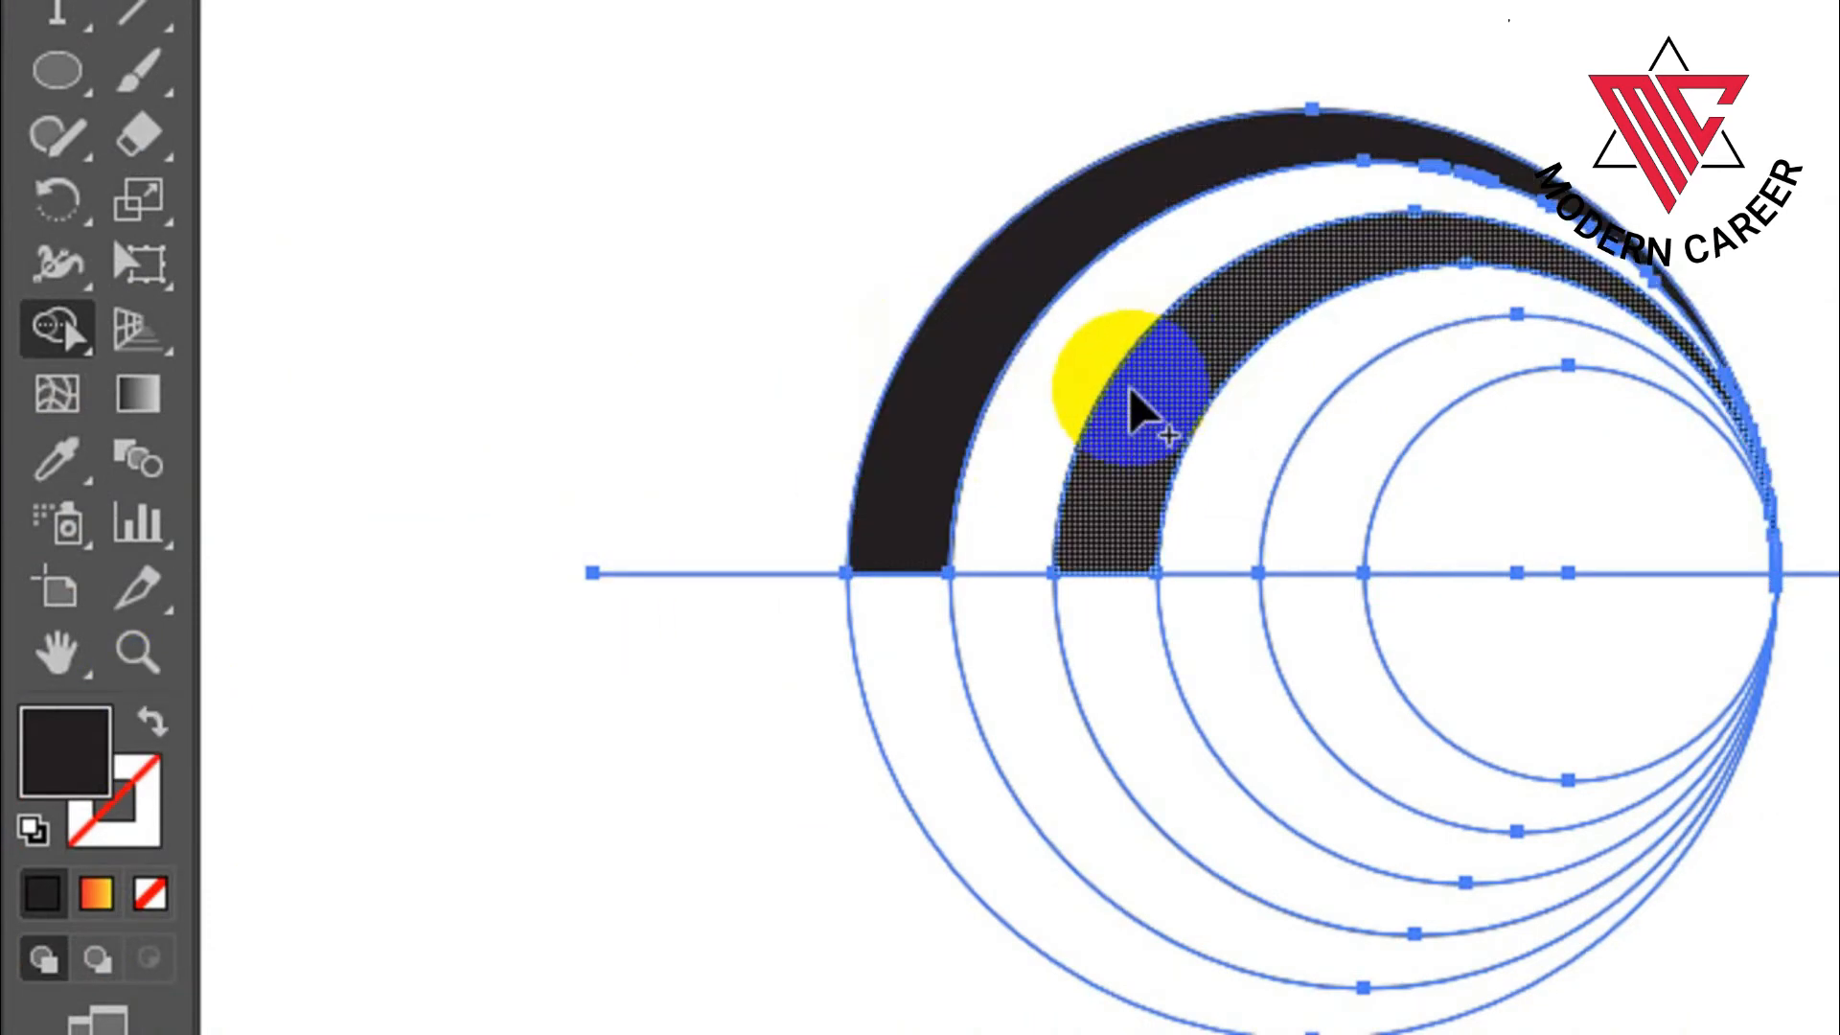
left_click(1370, 448)
left_click(1418, 356)
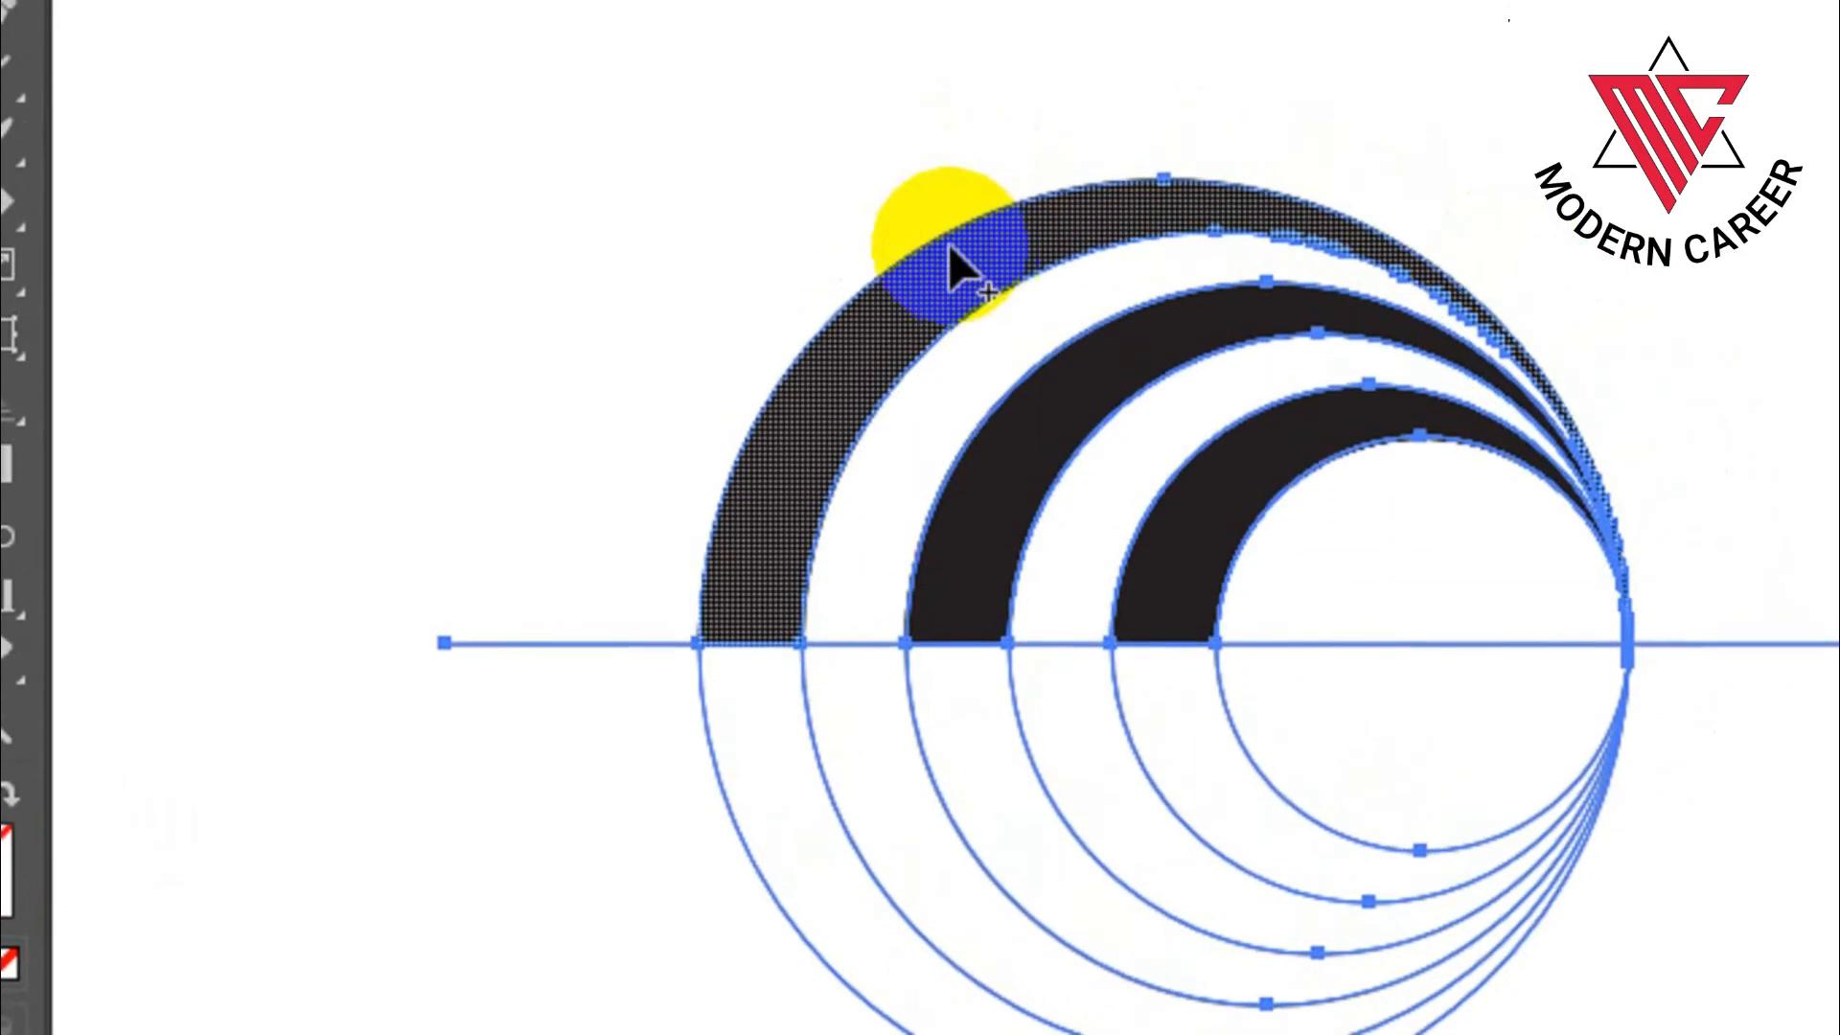
- Select only the three black crescents and move them to the empty area left of the circles, then deselect
left_click(58, 66)
left_click(670, 359)
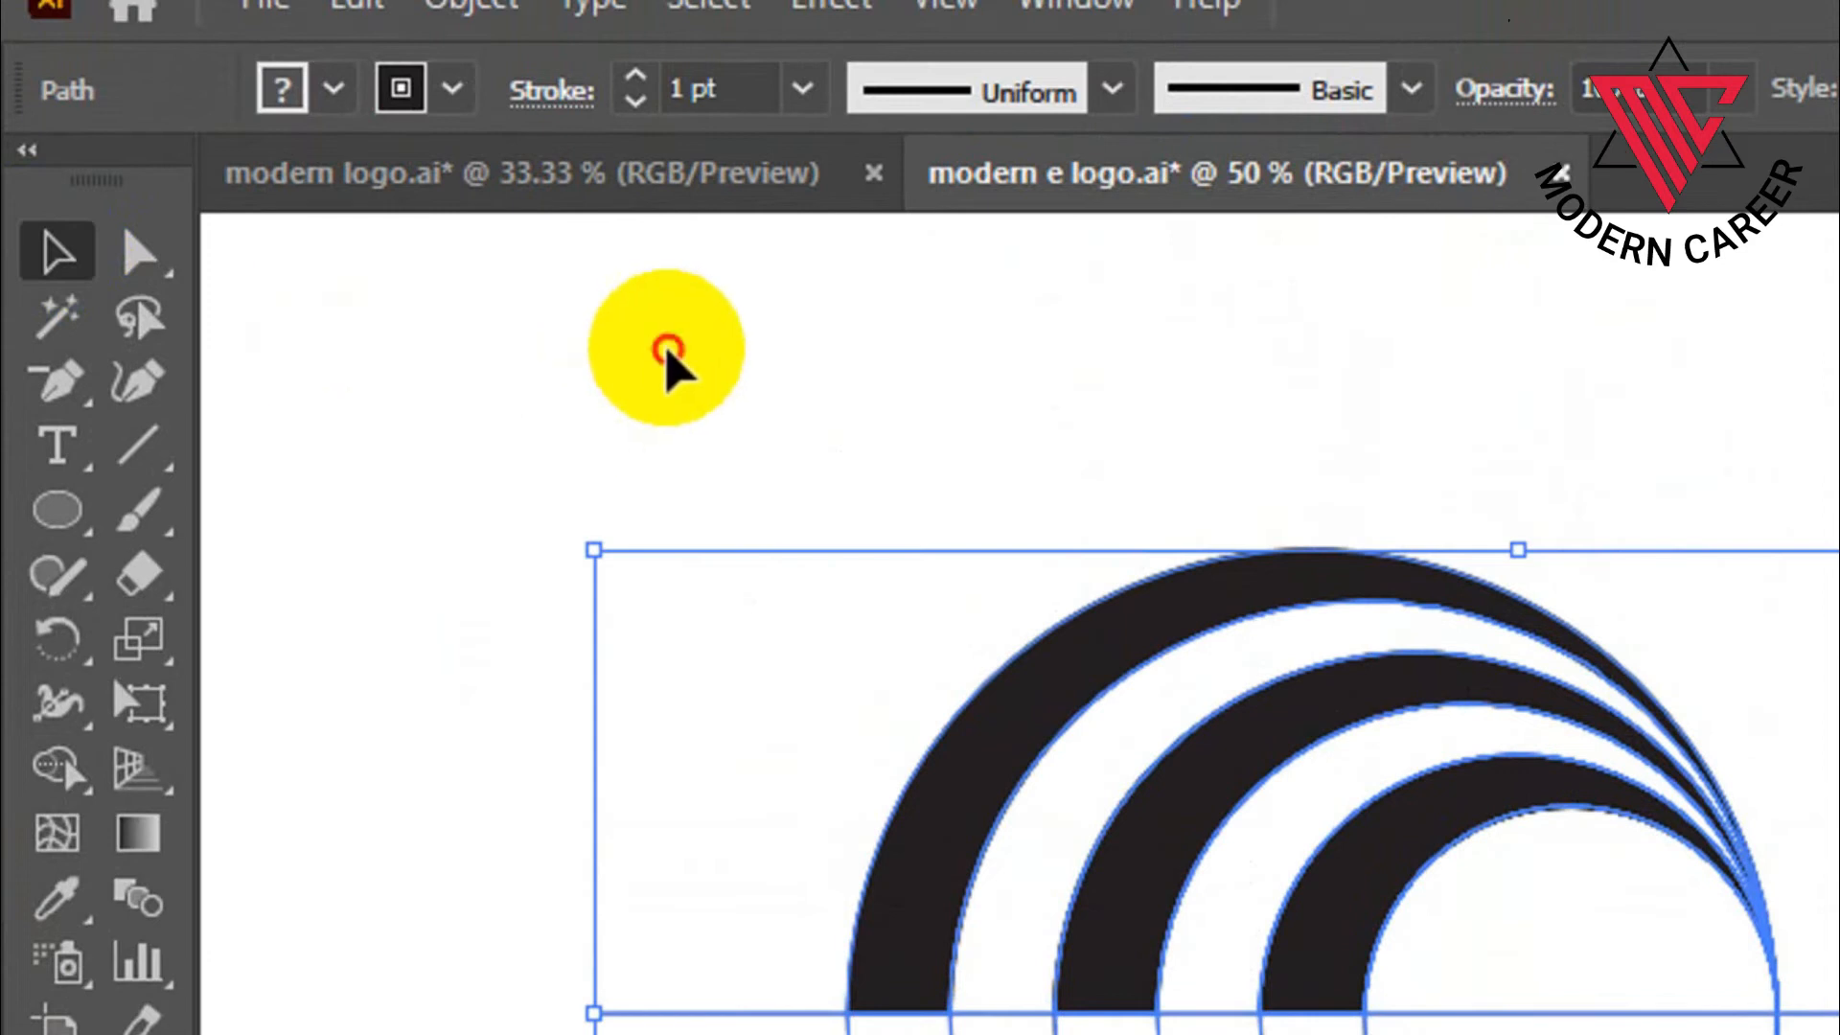
left_click(967, 720)
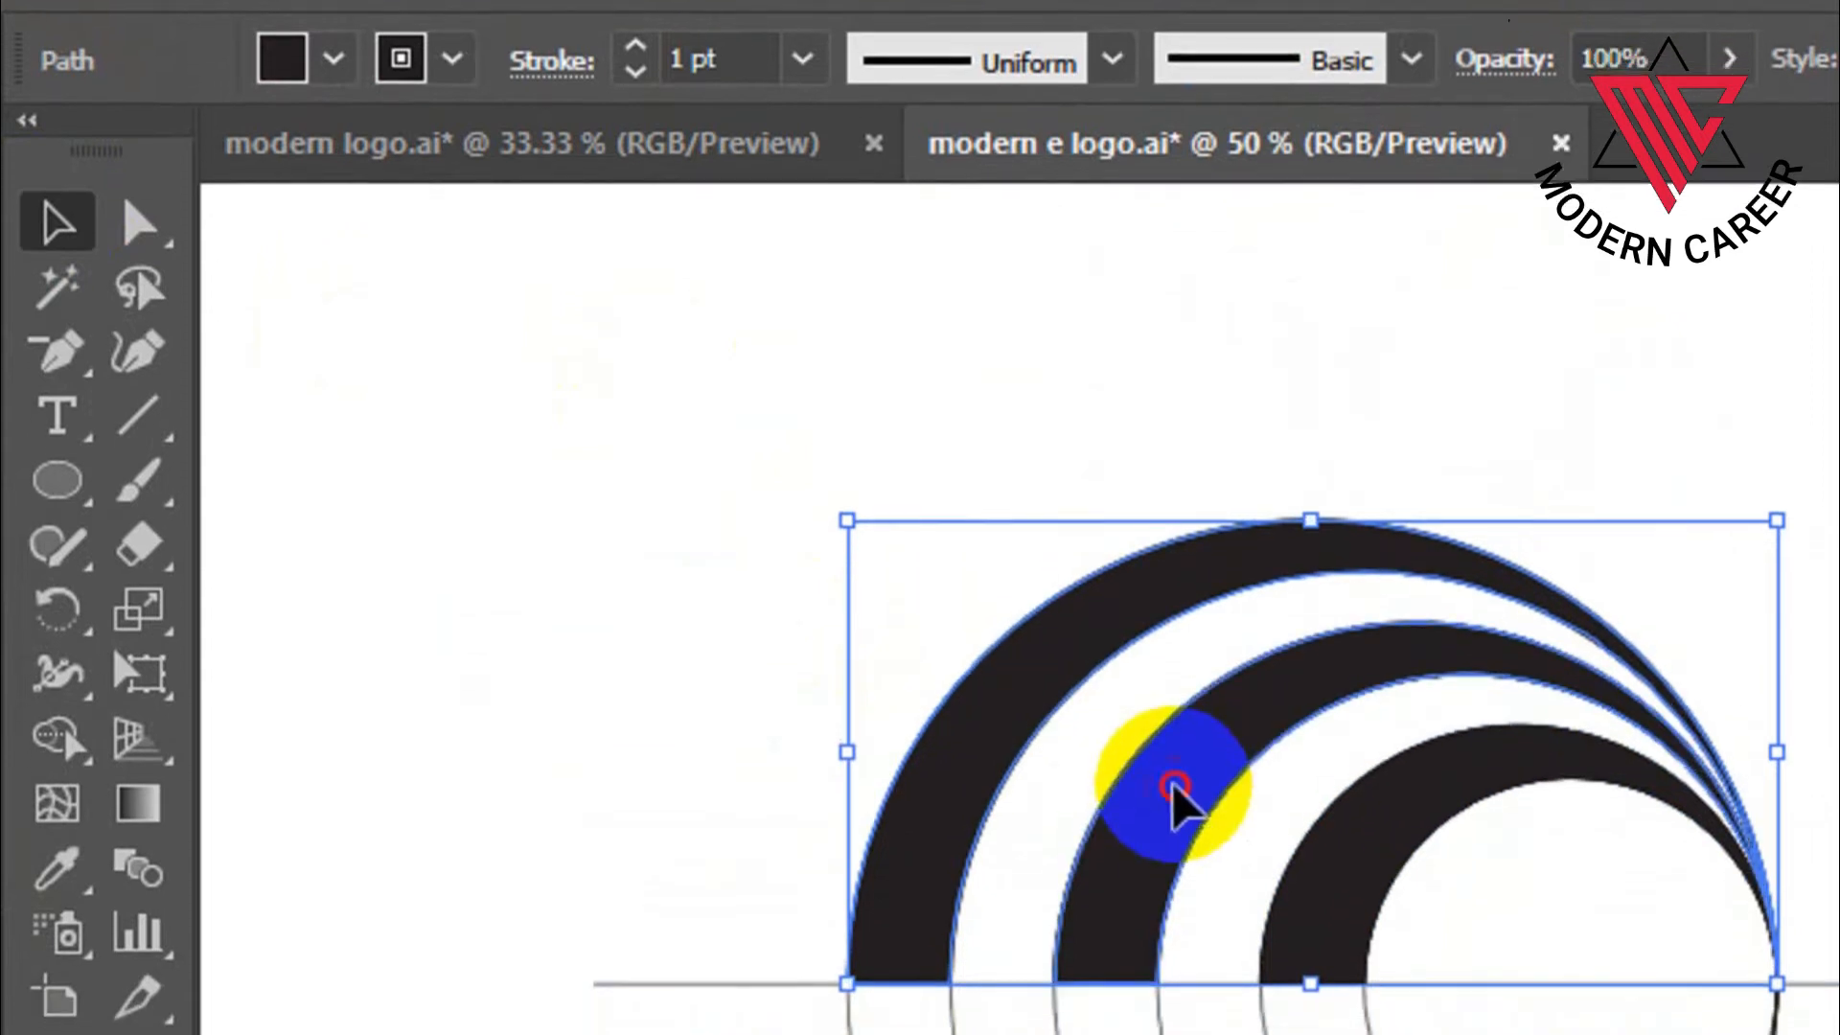
scroll(1372, 795, "down", 1)
scroll(1371, 780, "down", 2)
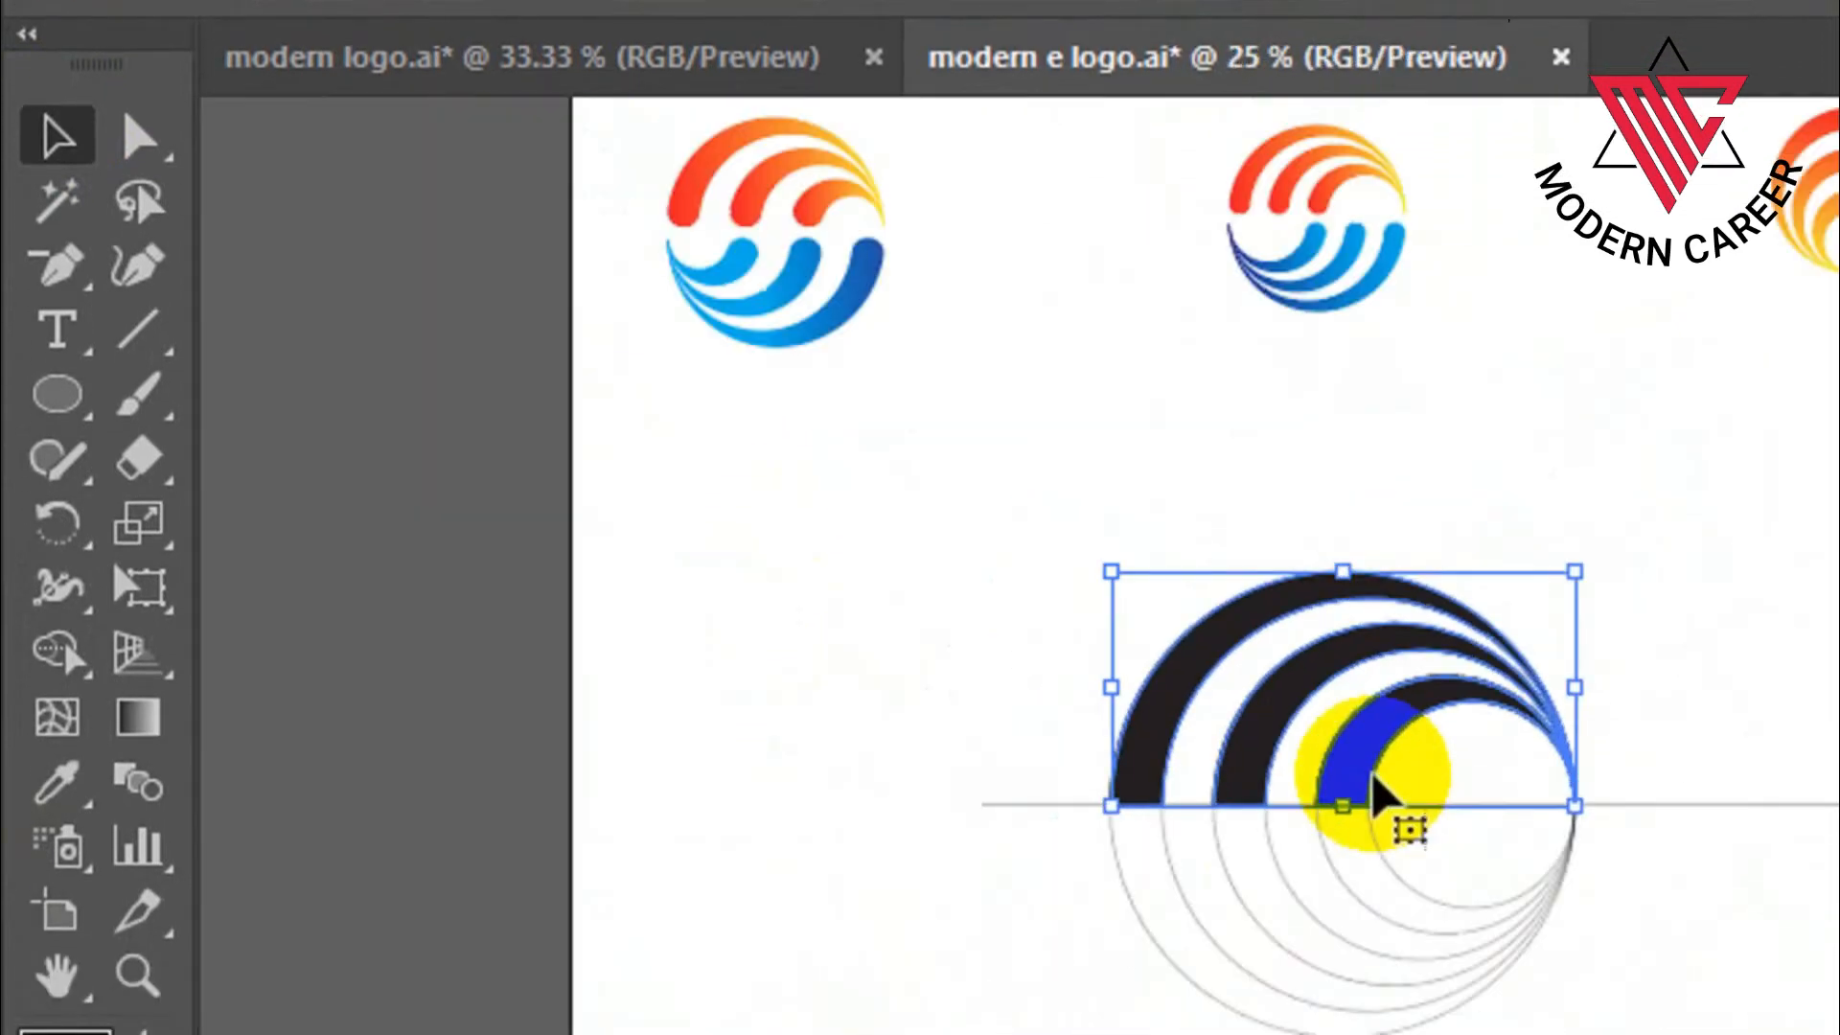
left_click_drag(1372, 757, 882, 616)
left_click(894, 895)
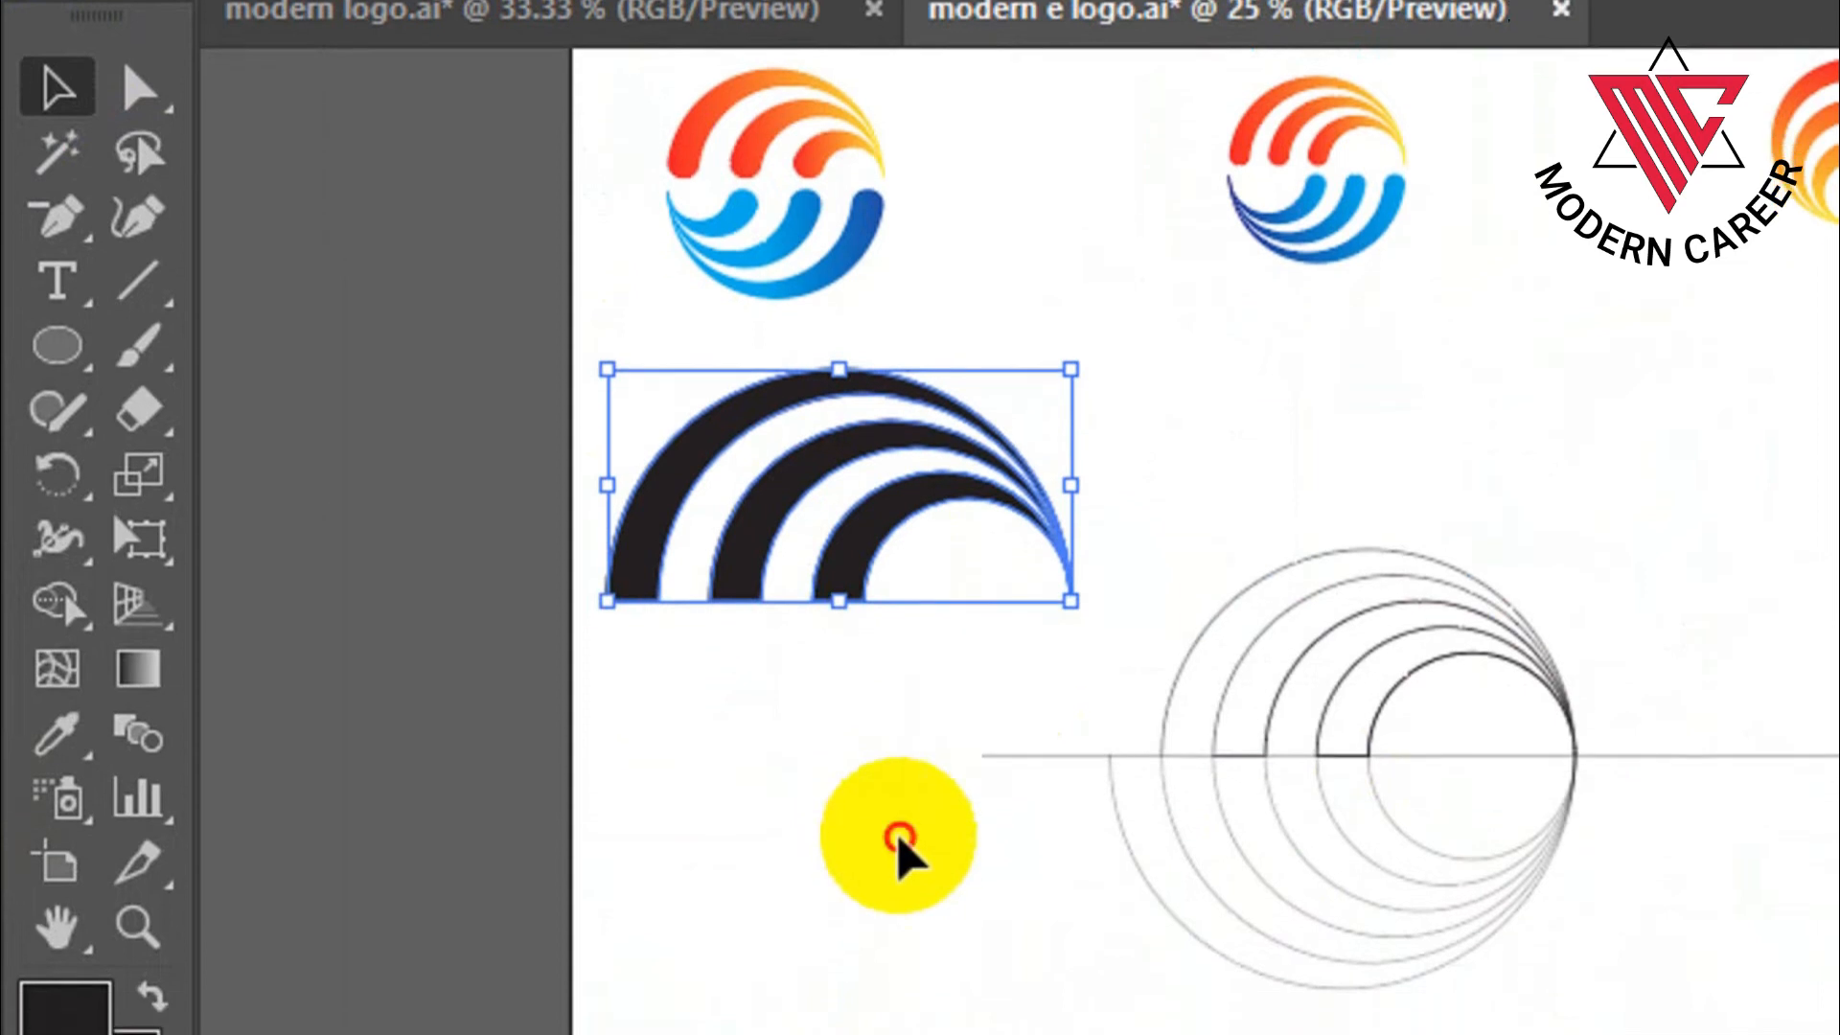
- Delete the leftover circle outlines and the horizontal line
left_click_drag(1128, 405, 1571, 1030)
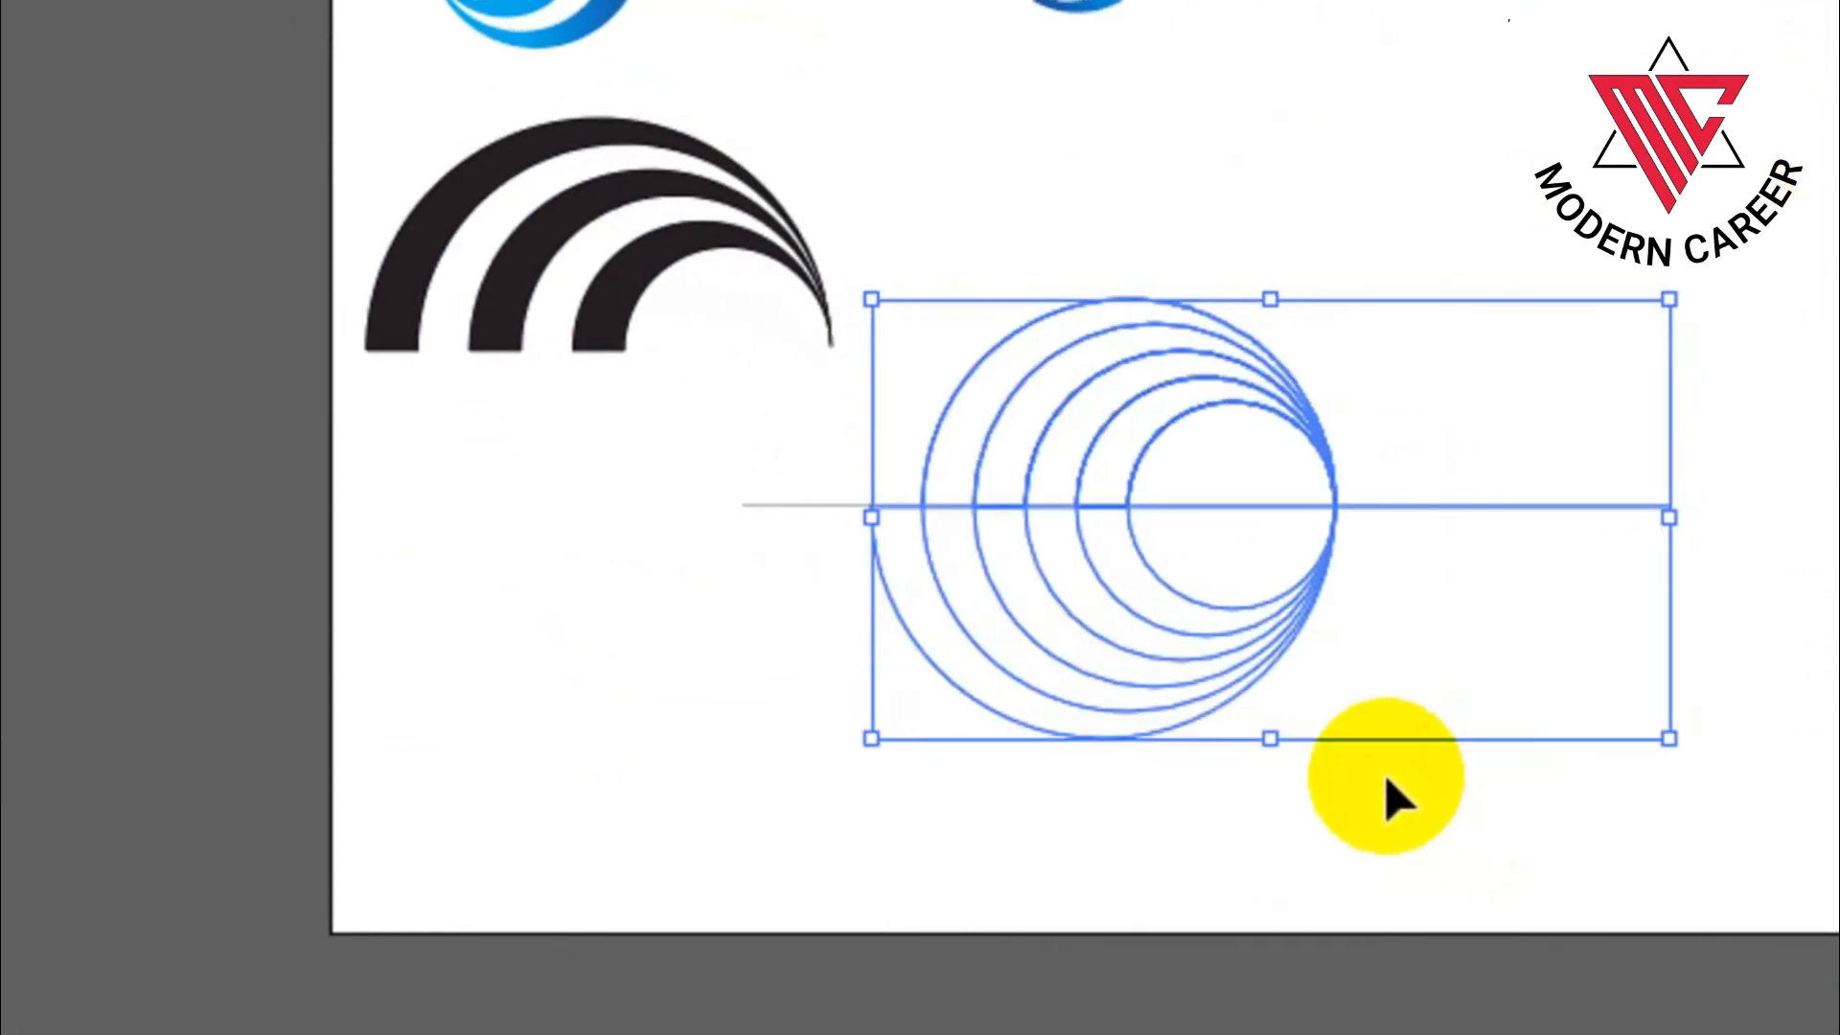
key("Delete")
left_click_drag(1027, 657, 396, 79)
key("Delete")
- Select the three black crescents and remove their stroke
left_click_drag(520, 293, 1104, 487)
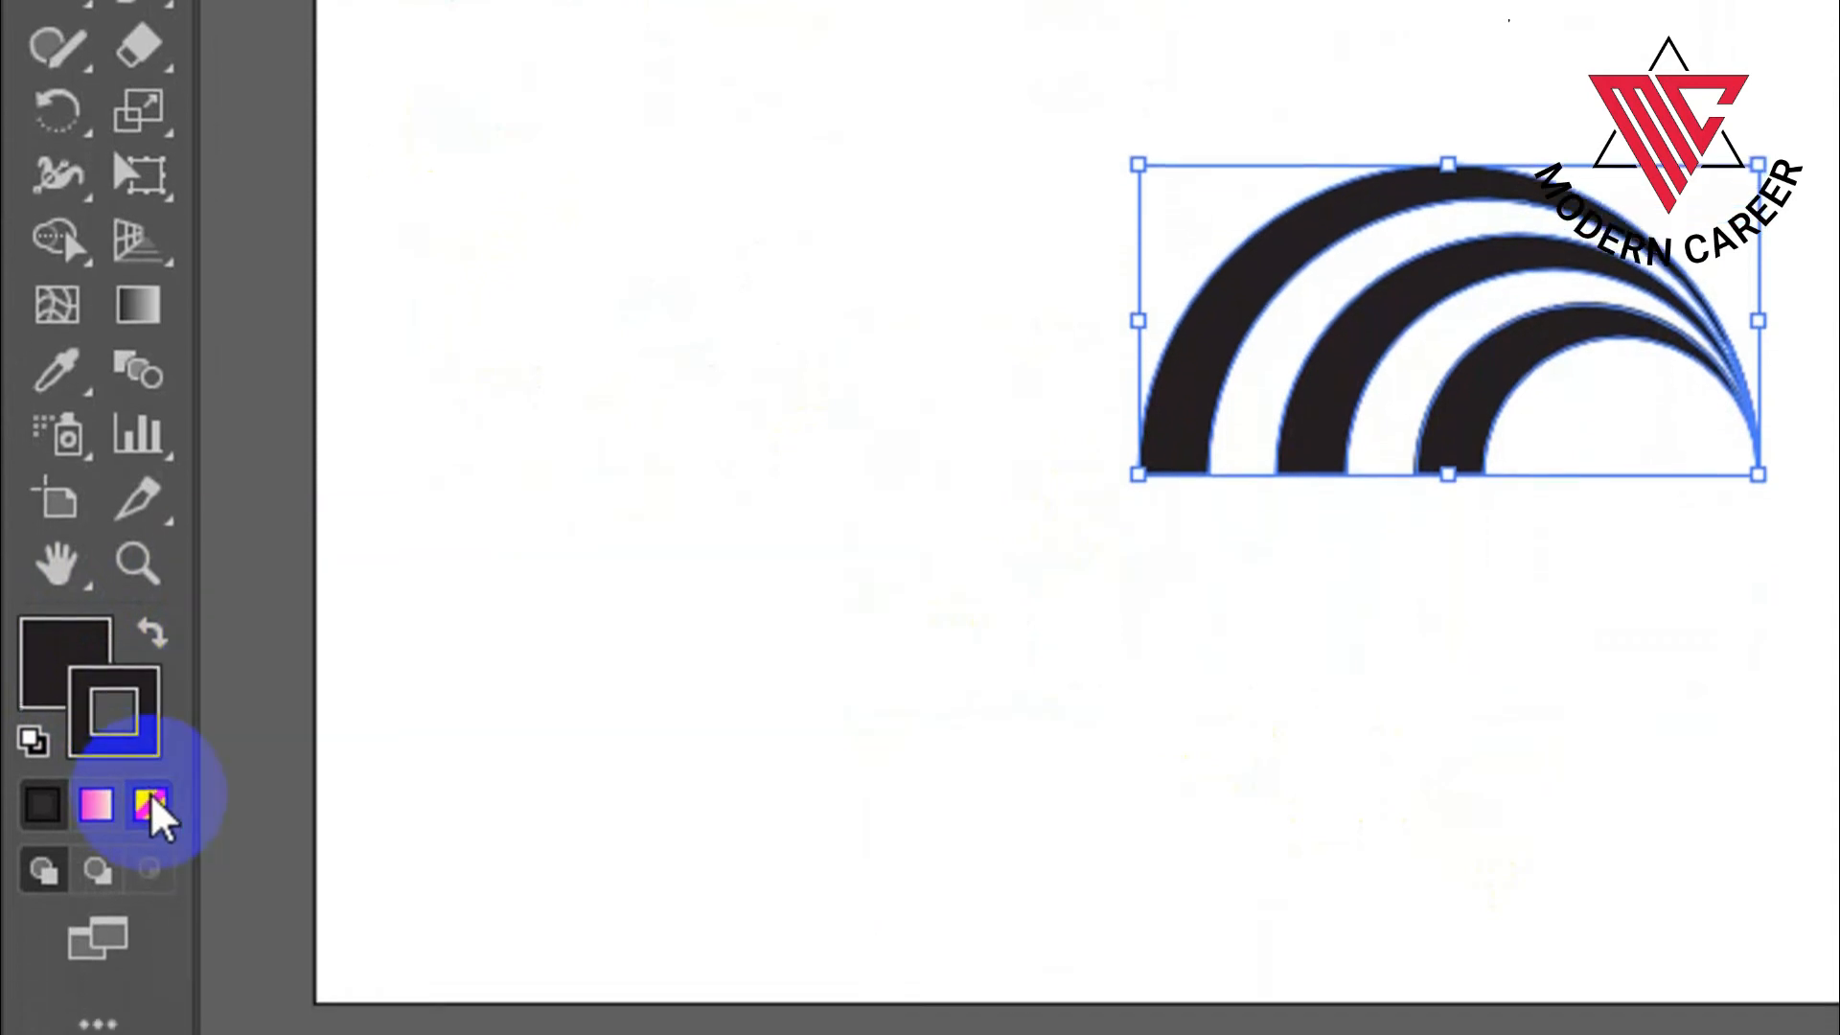
left_click(154, 795)
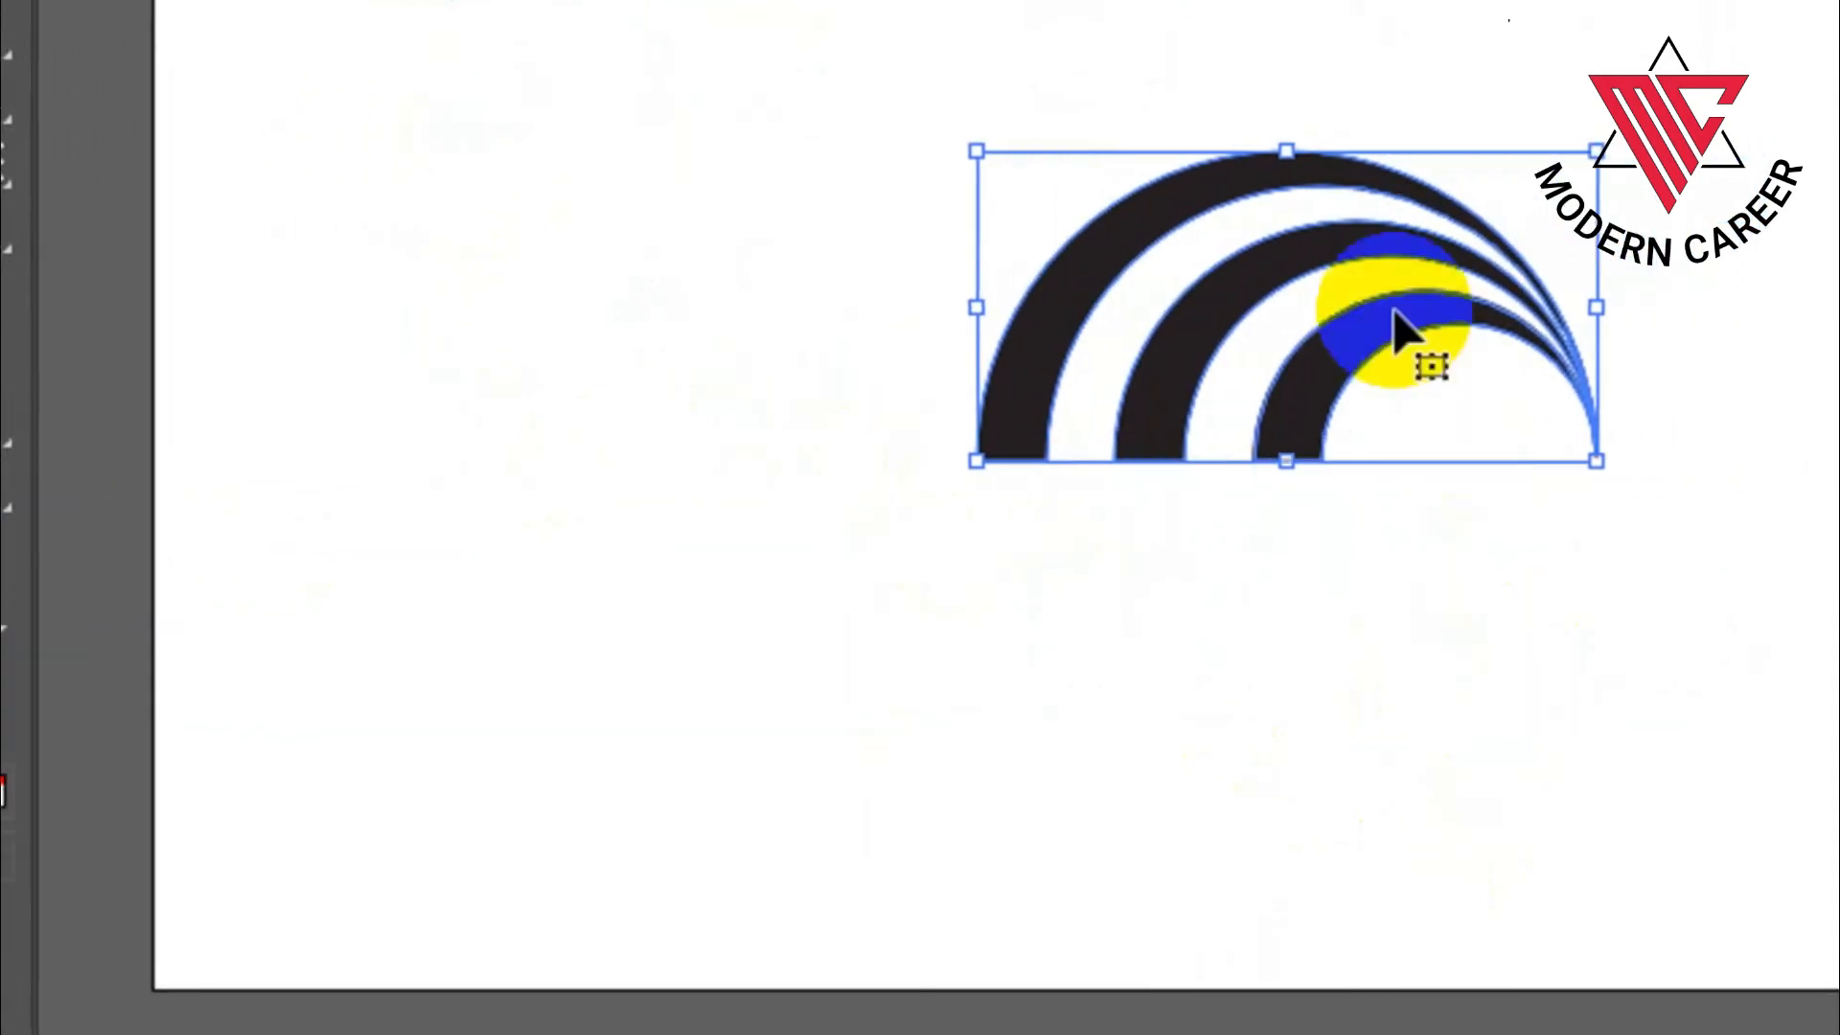
- Duplicate the three crescents to the right of the originals and rotate the copy 180°
left_click_drag(1255, 460, 1388, 474)
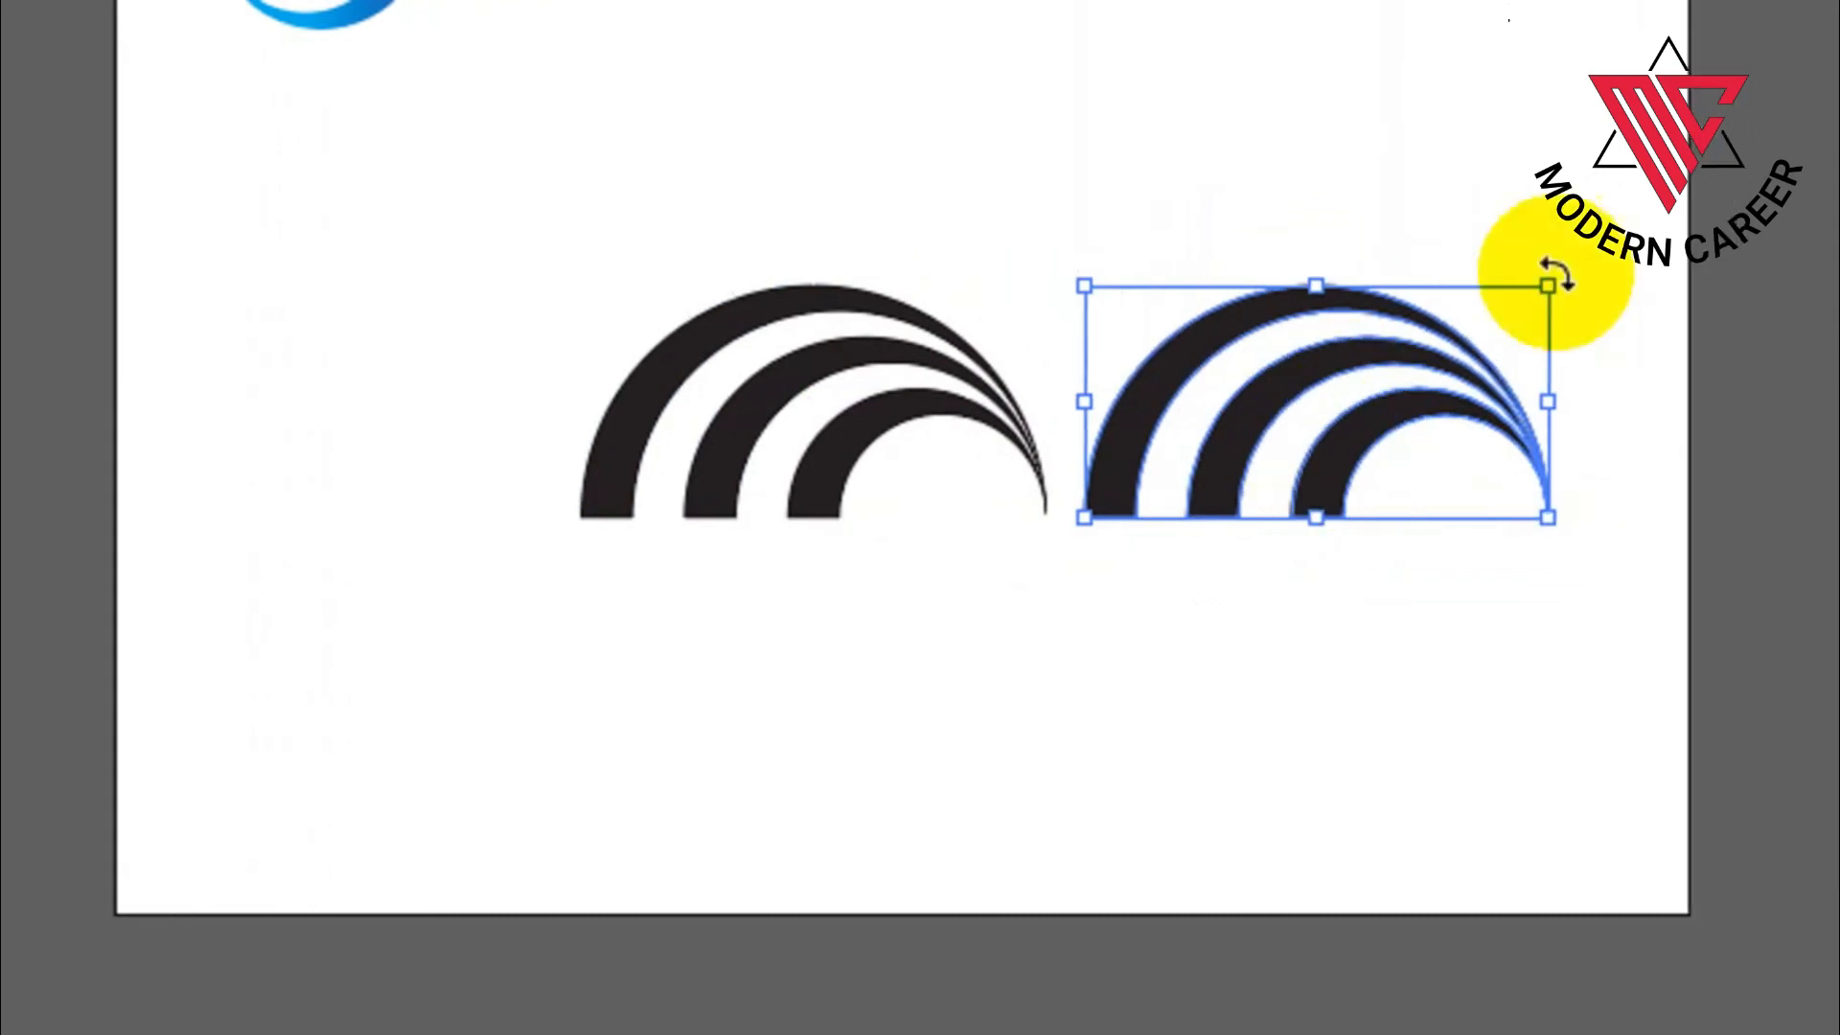
left_click_drag(1378, 261, 891, 452)
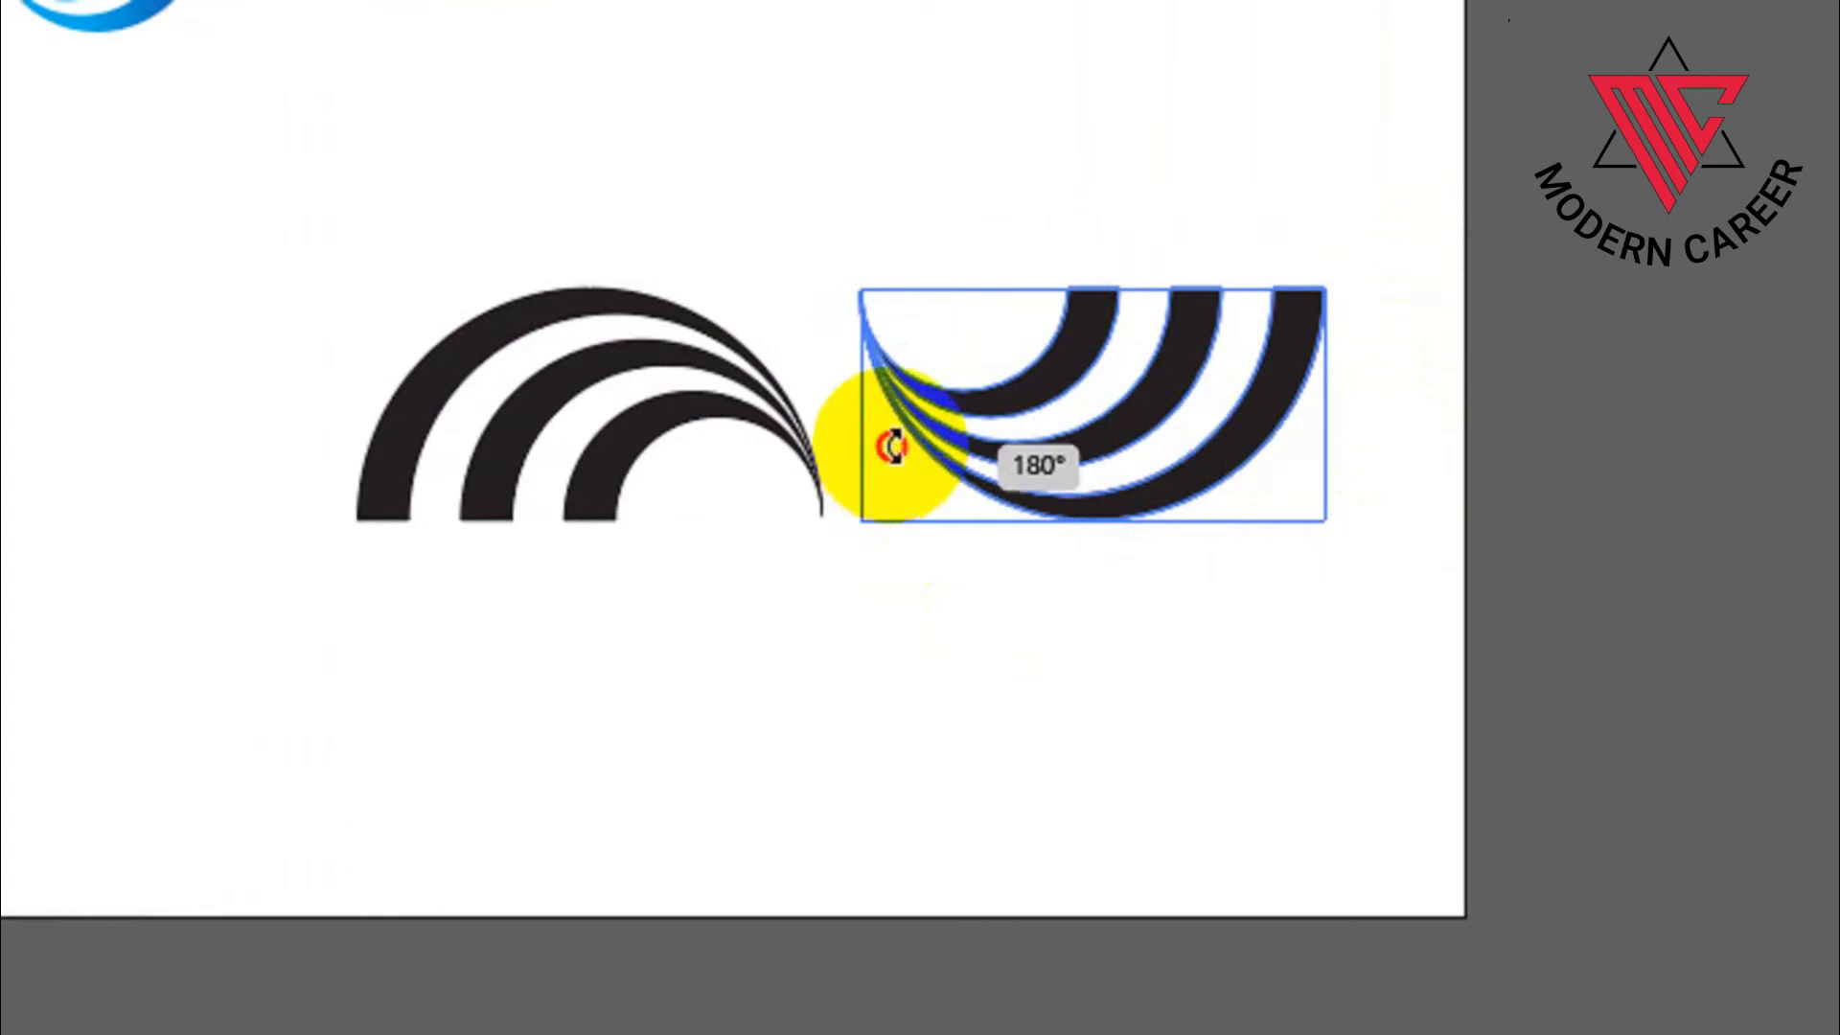
left_click(1188, 393)
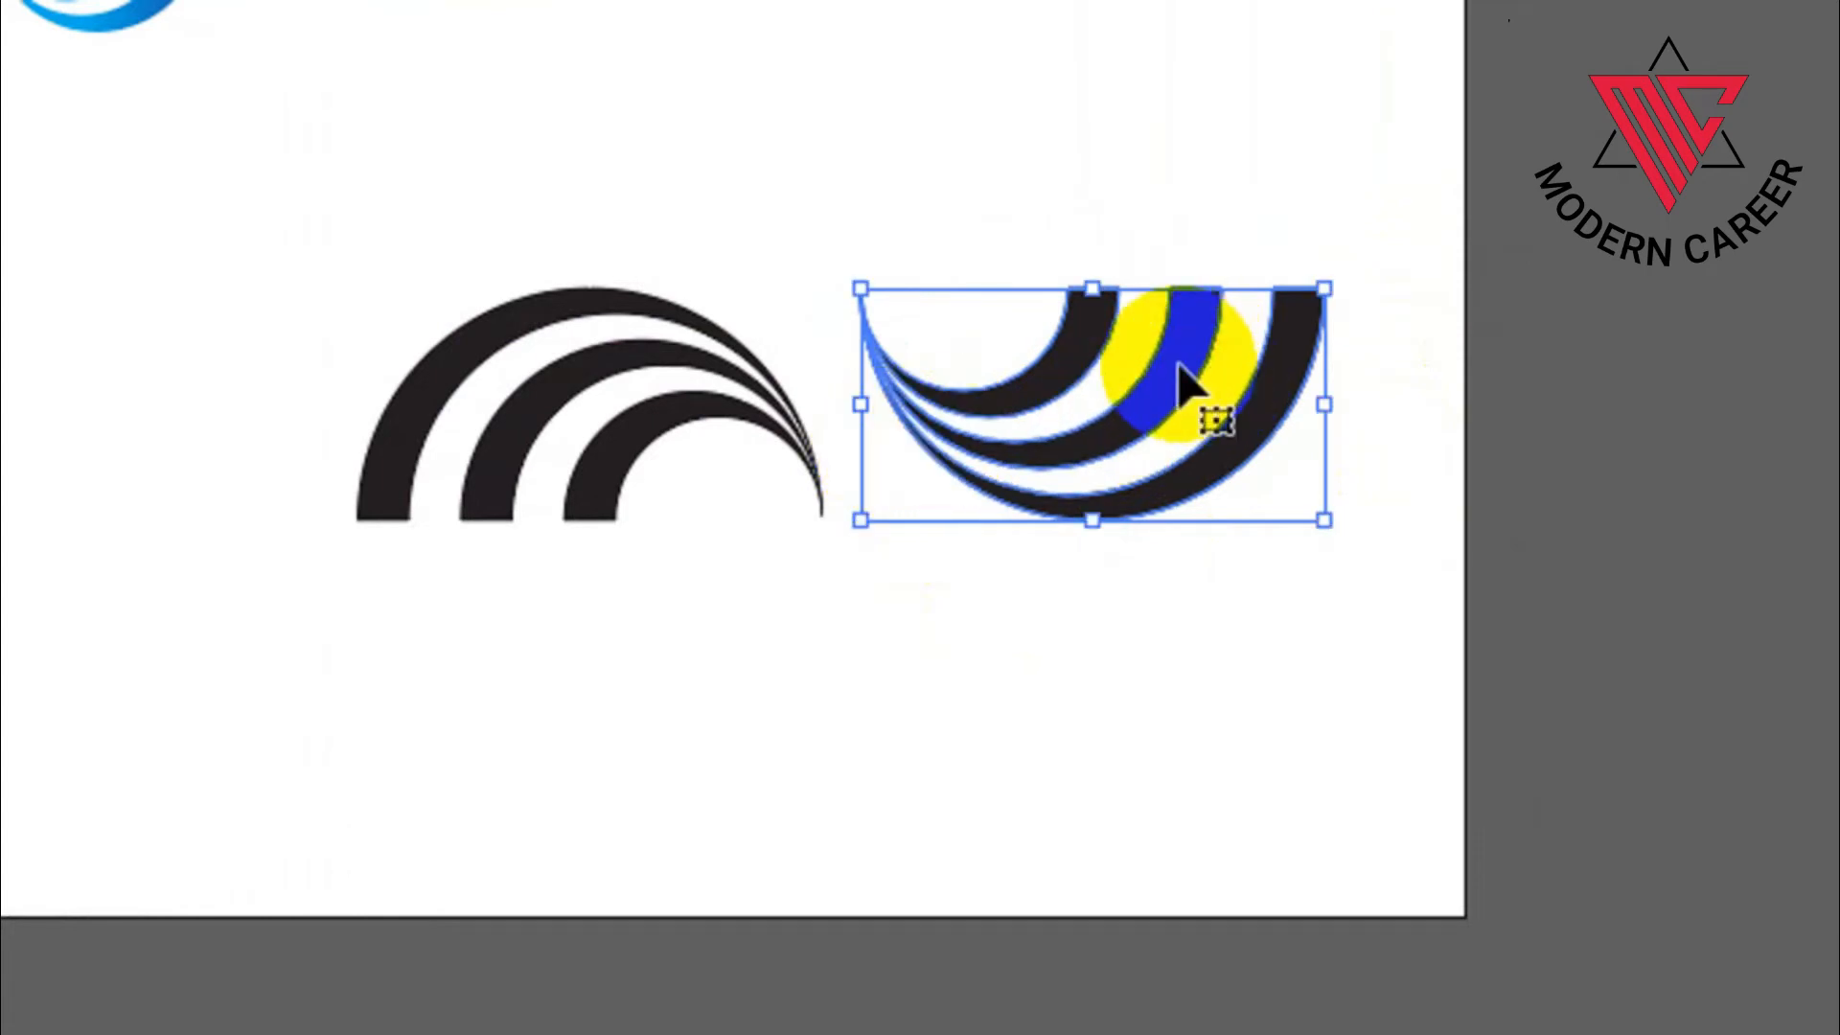
- Move the rotated crescents directly beneath the original three, forming a full circle with a narrow gap, and deselect
left_click_drag(1181, 372, 688, 616)
left_click(969, 623)
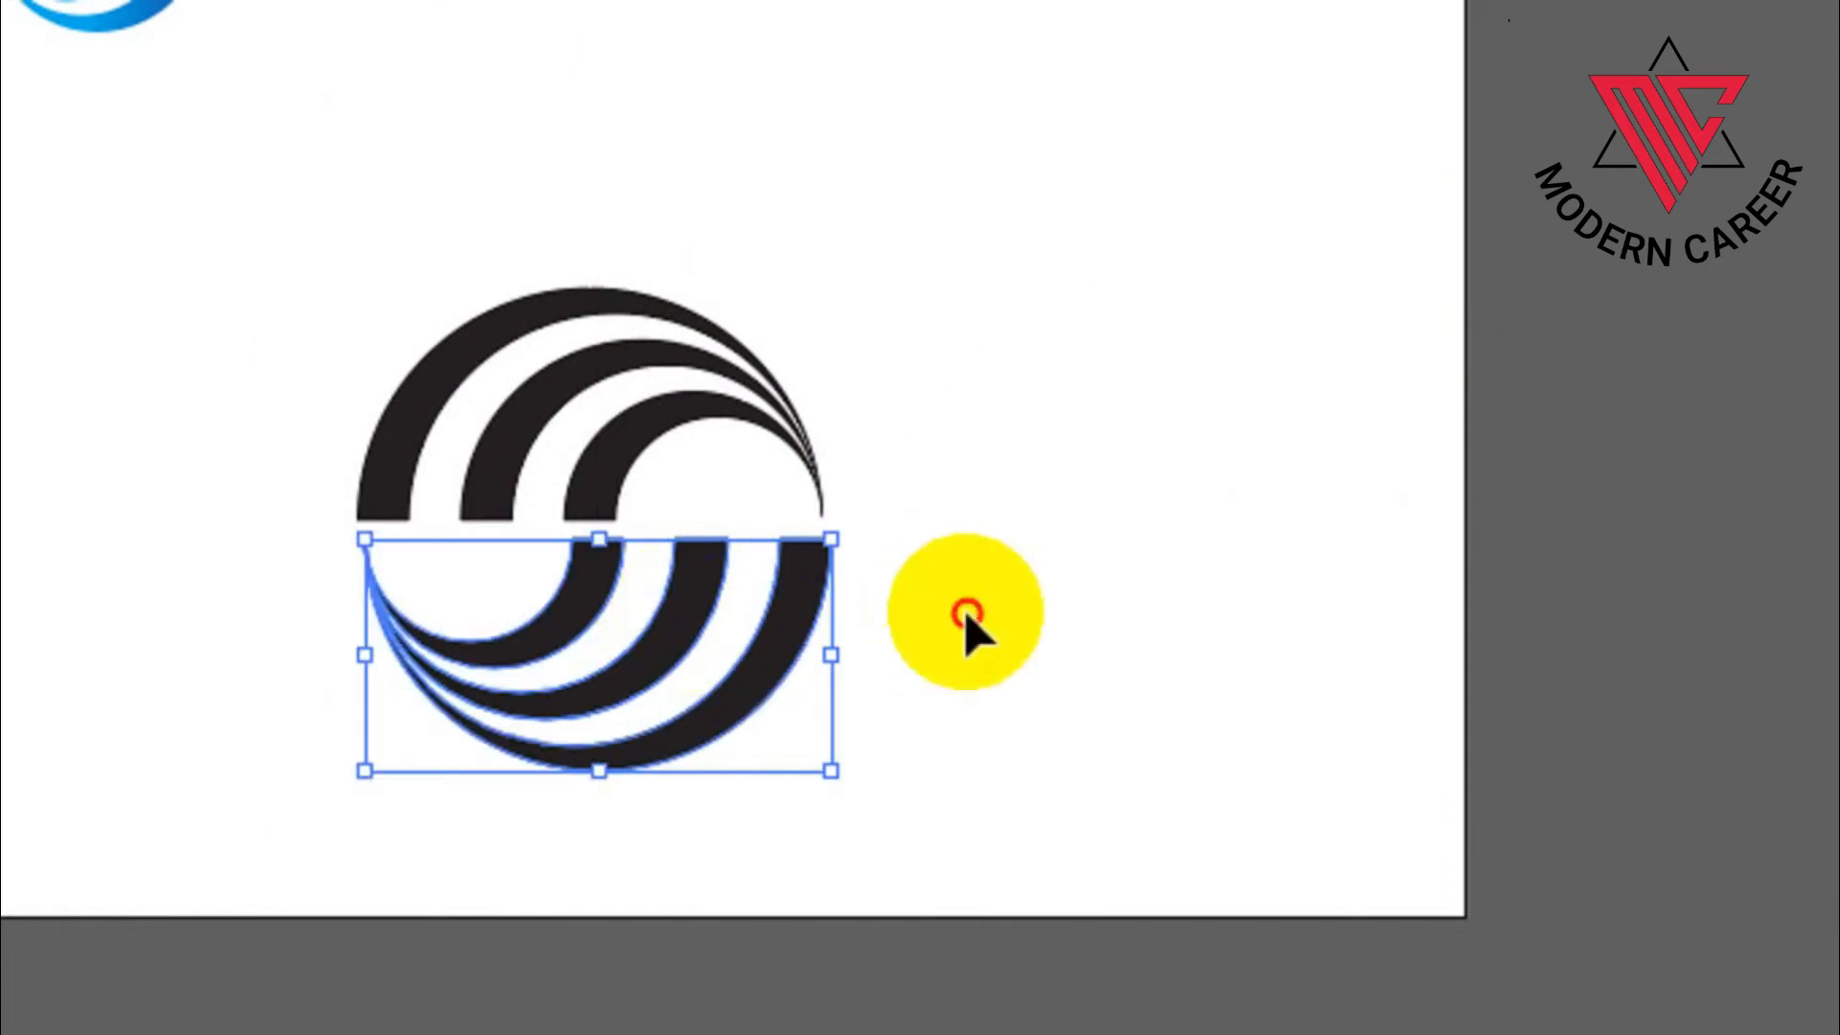
- Select all six crescents, round their square ends fully with the corner widgets, and deselect
scroll(411, 501, "up", 4)
scroll(749, 536, "up", 1)
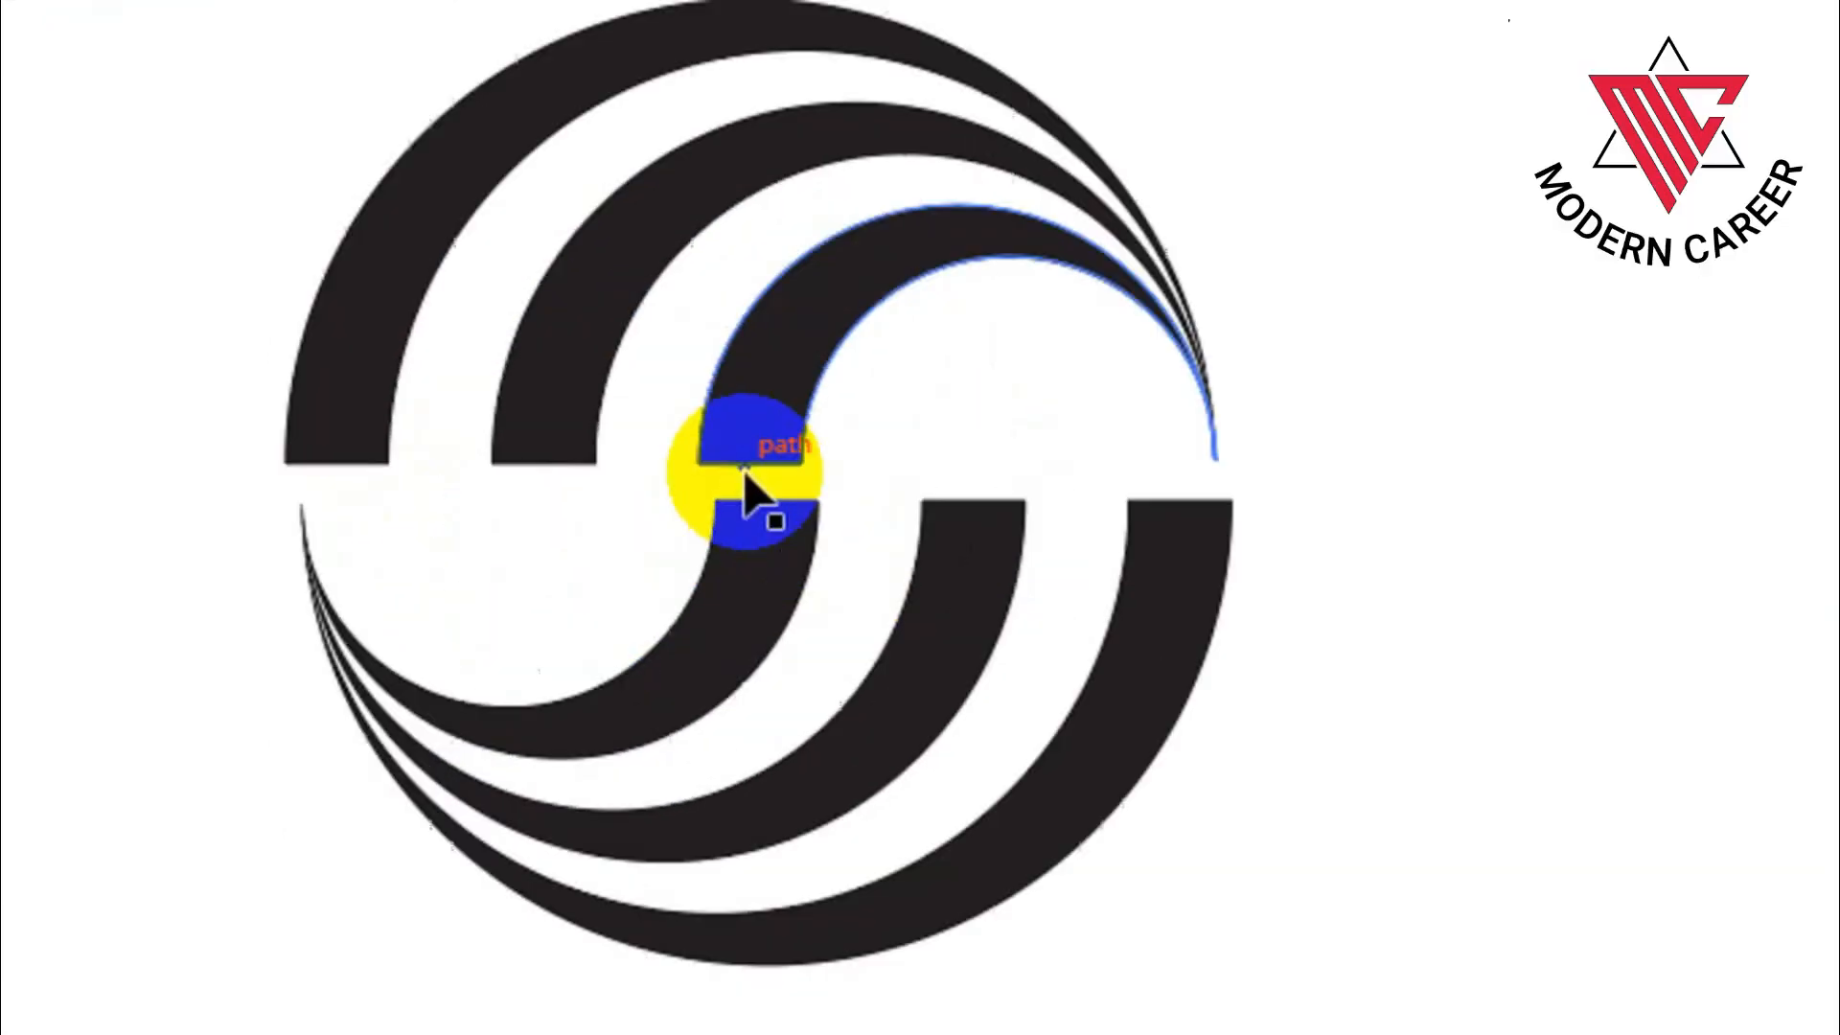
left_click_drag(1339, 875, 382, 112)
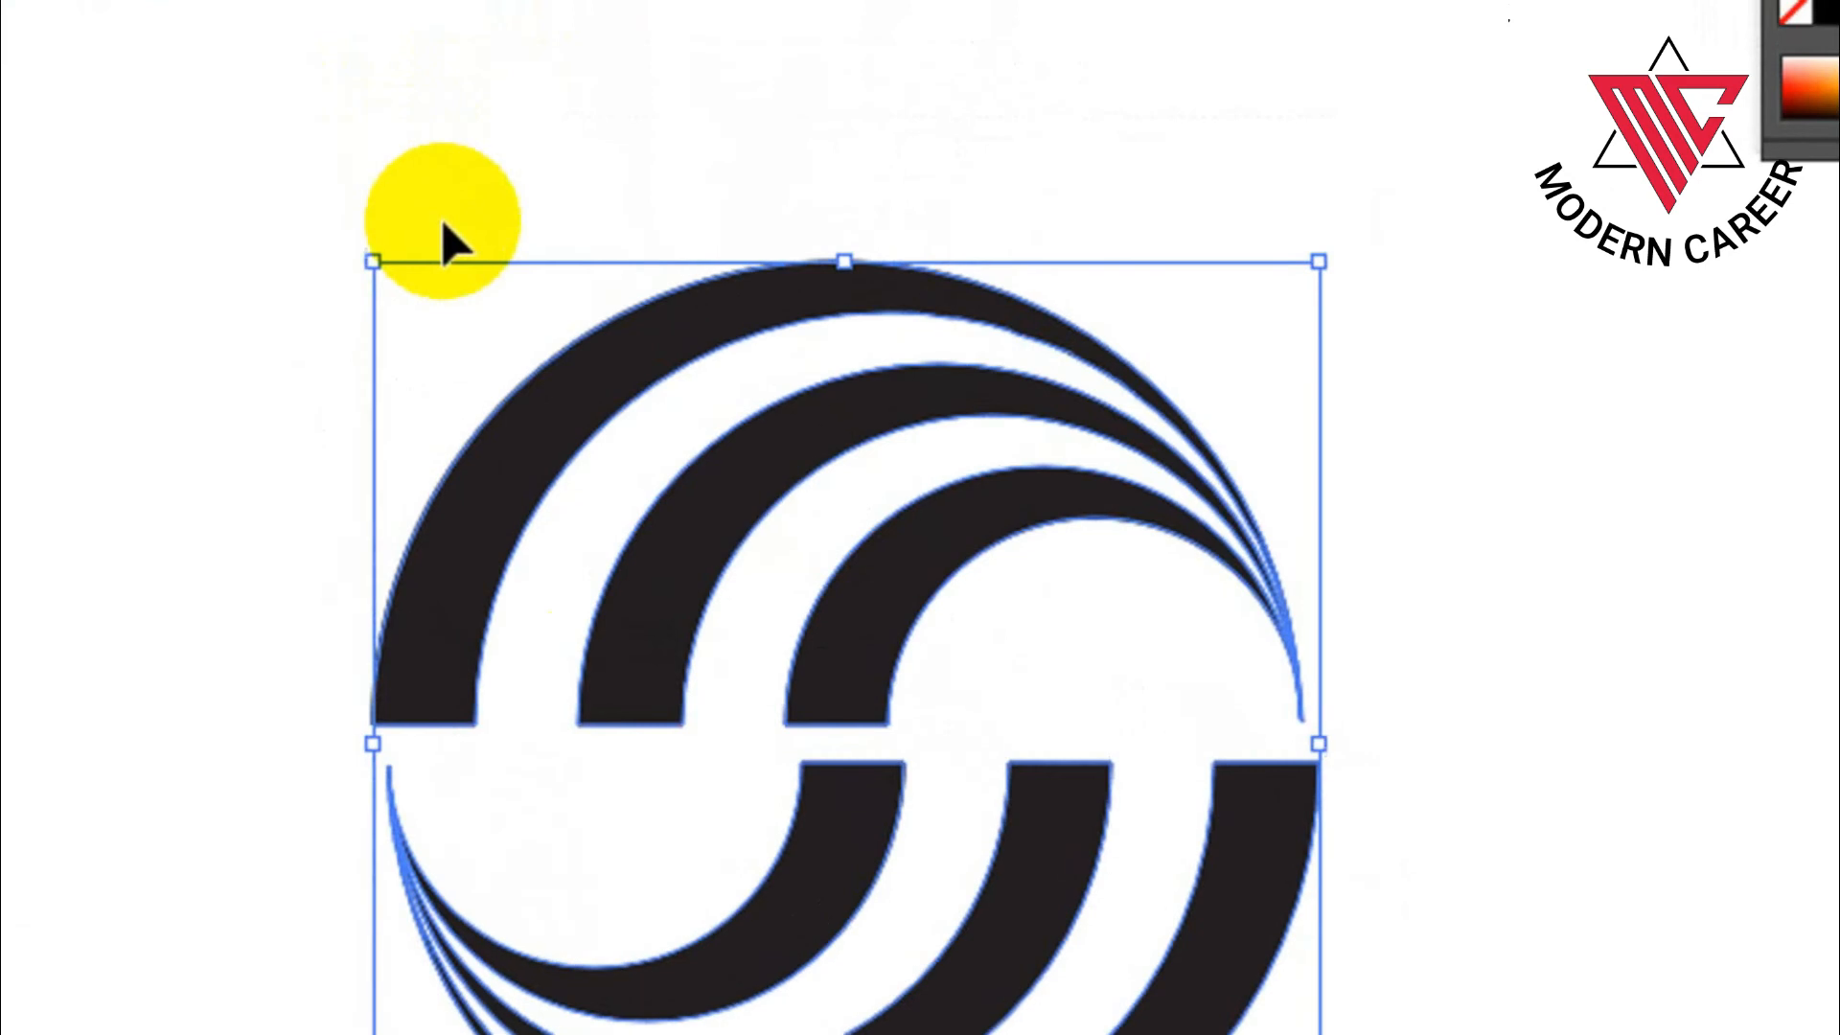
key("a")
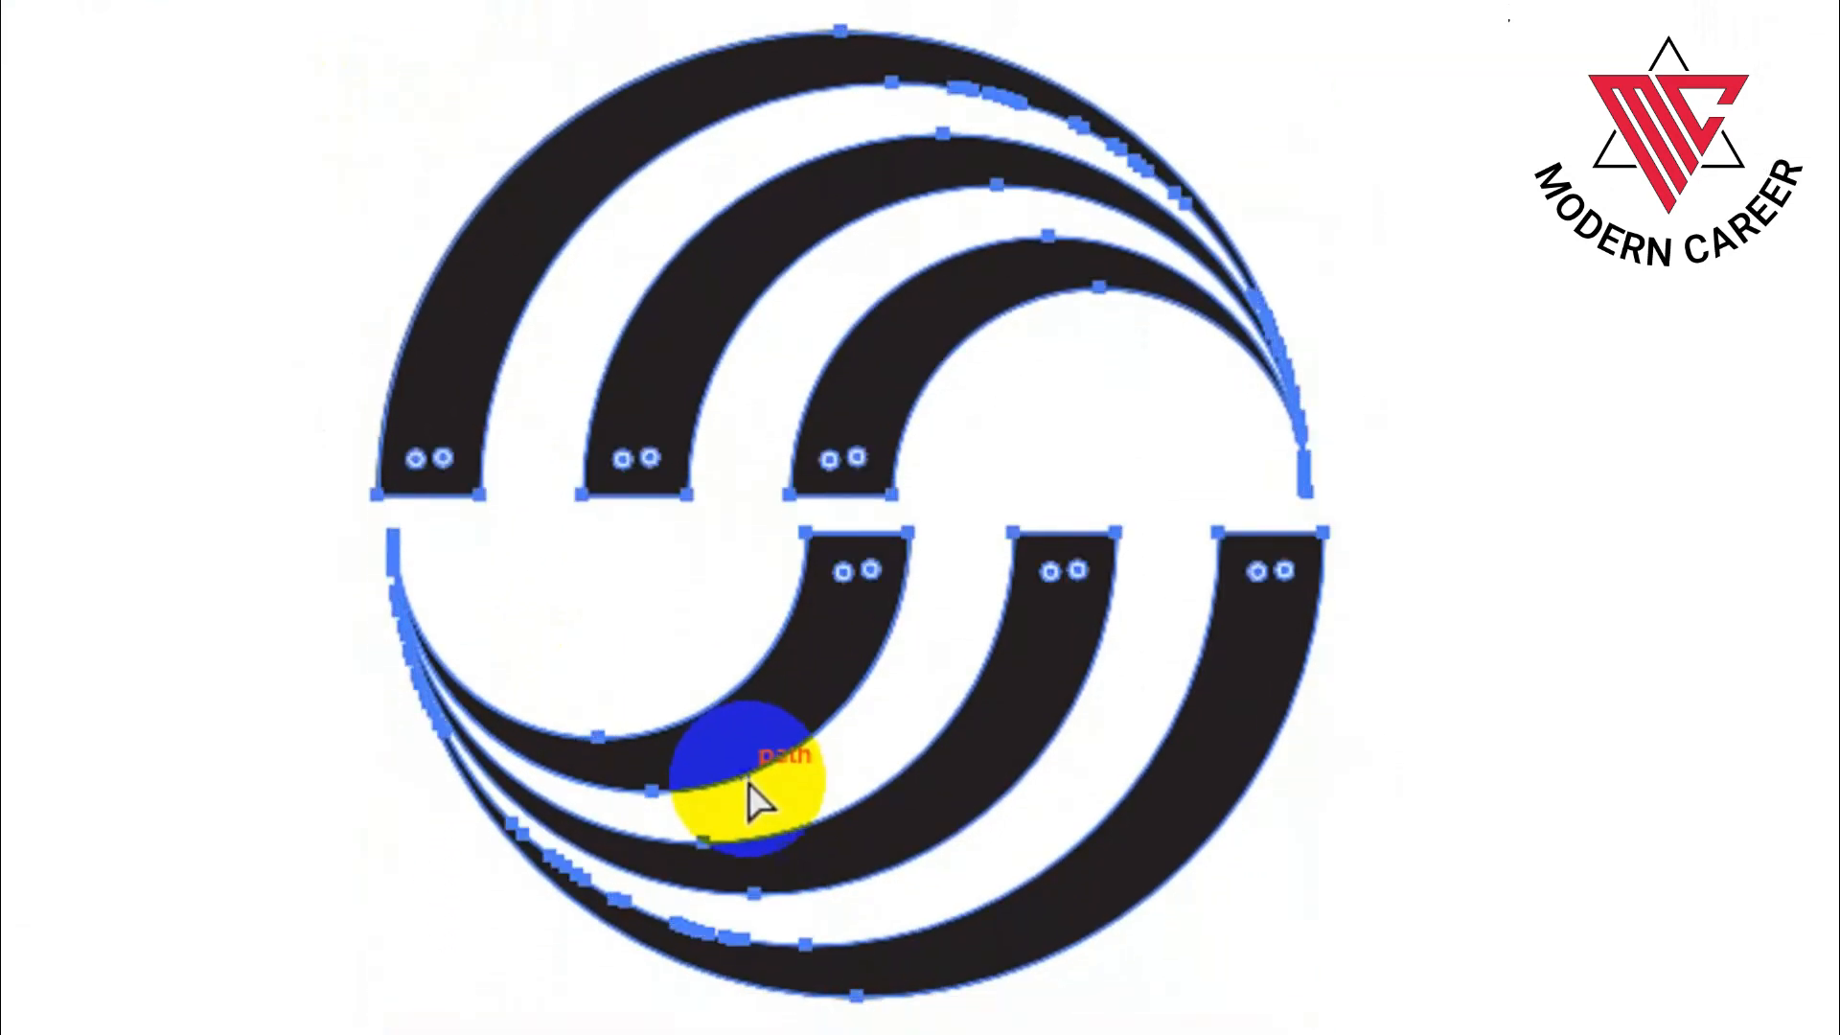
left_click_drag(838, 458, 898, 261)
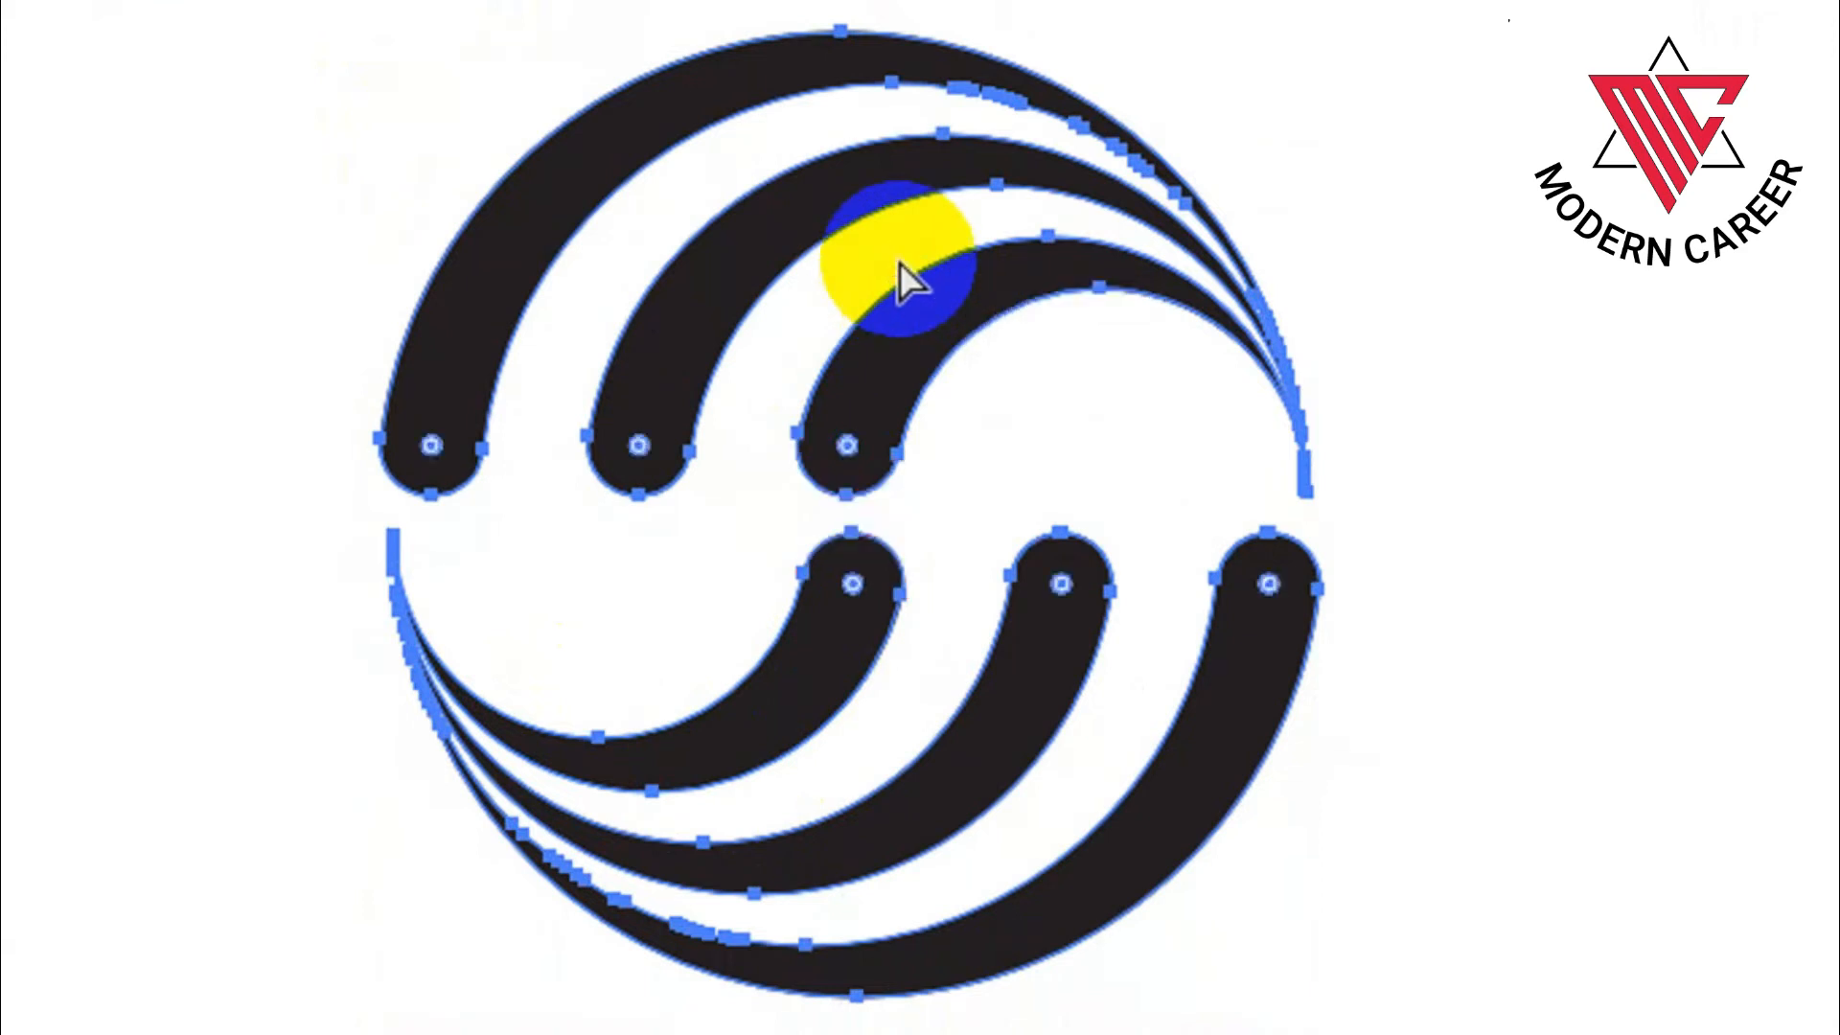
key("v")
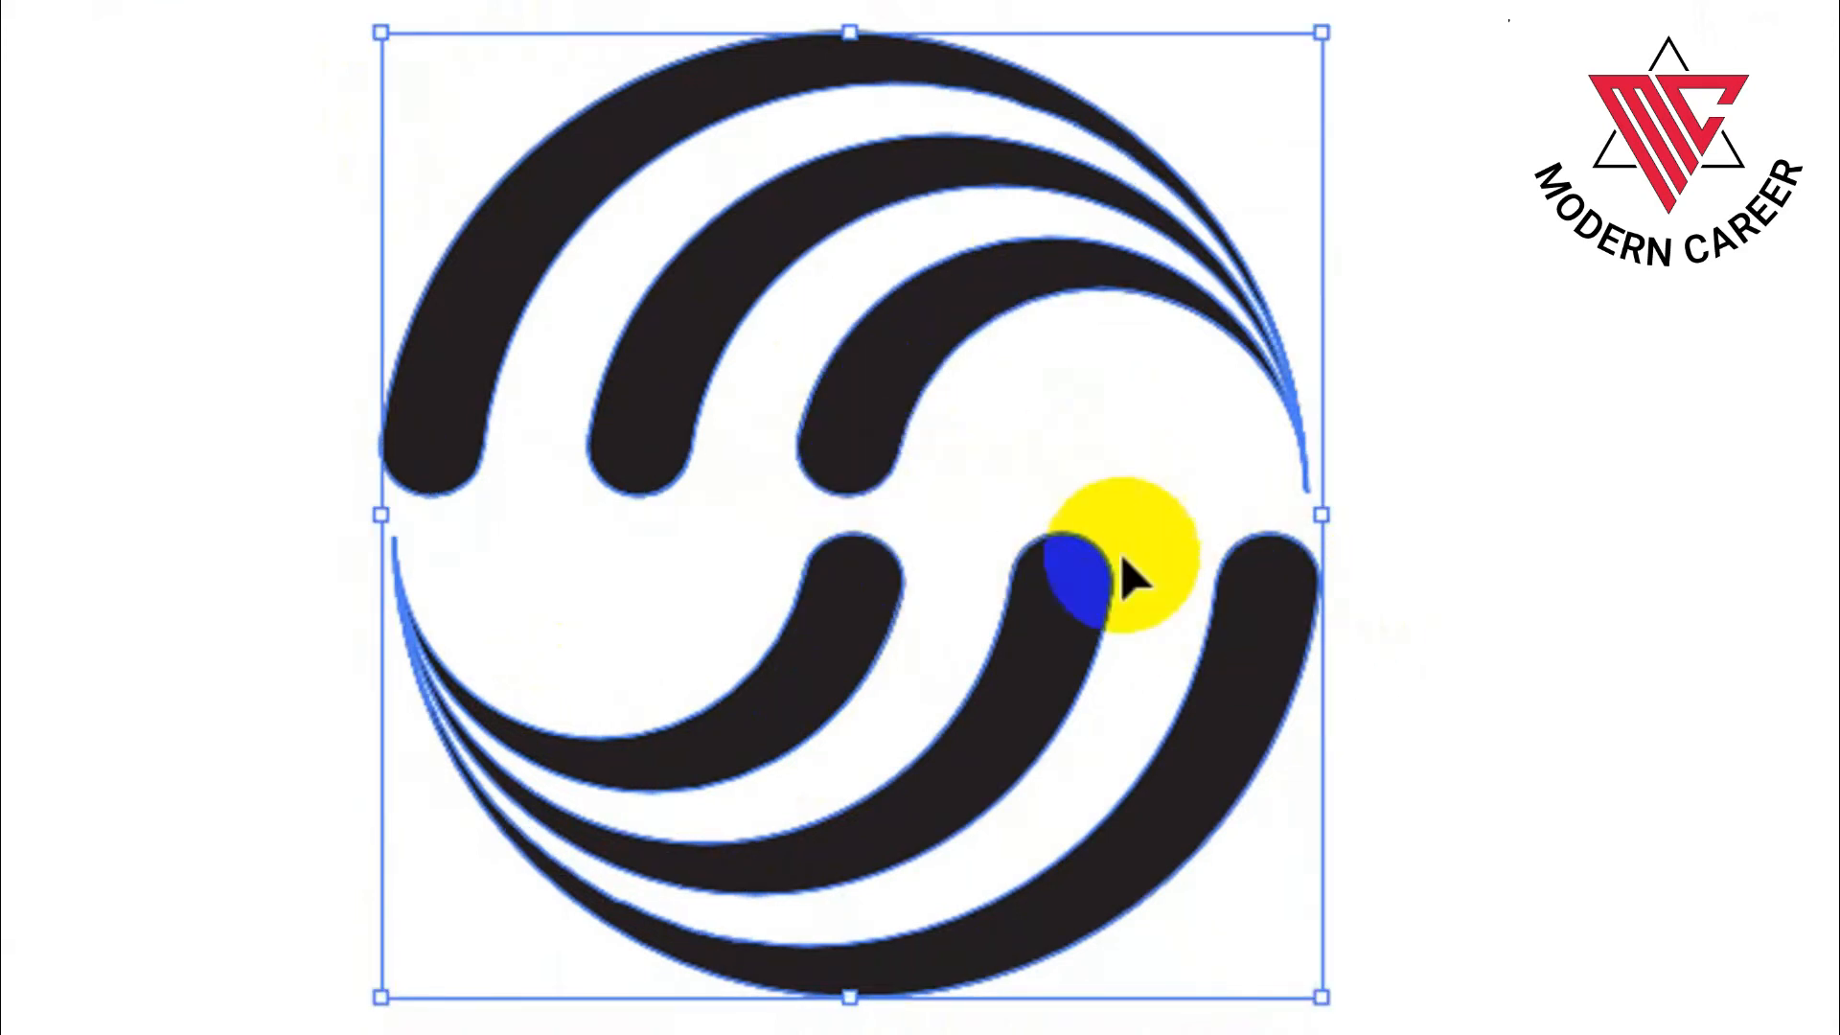
left_click(1418, 531)
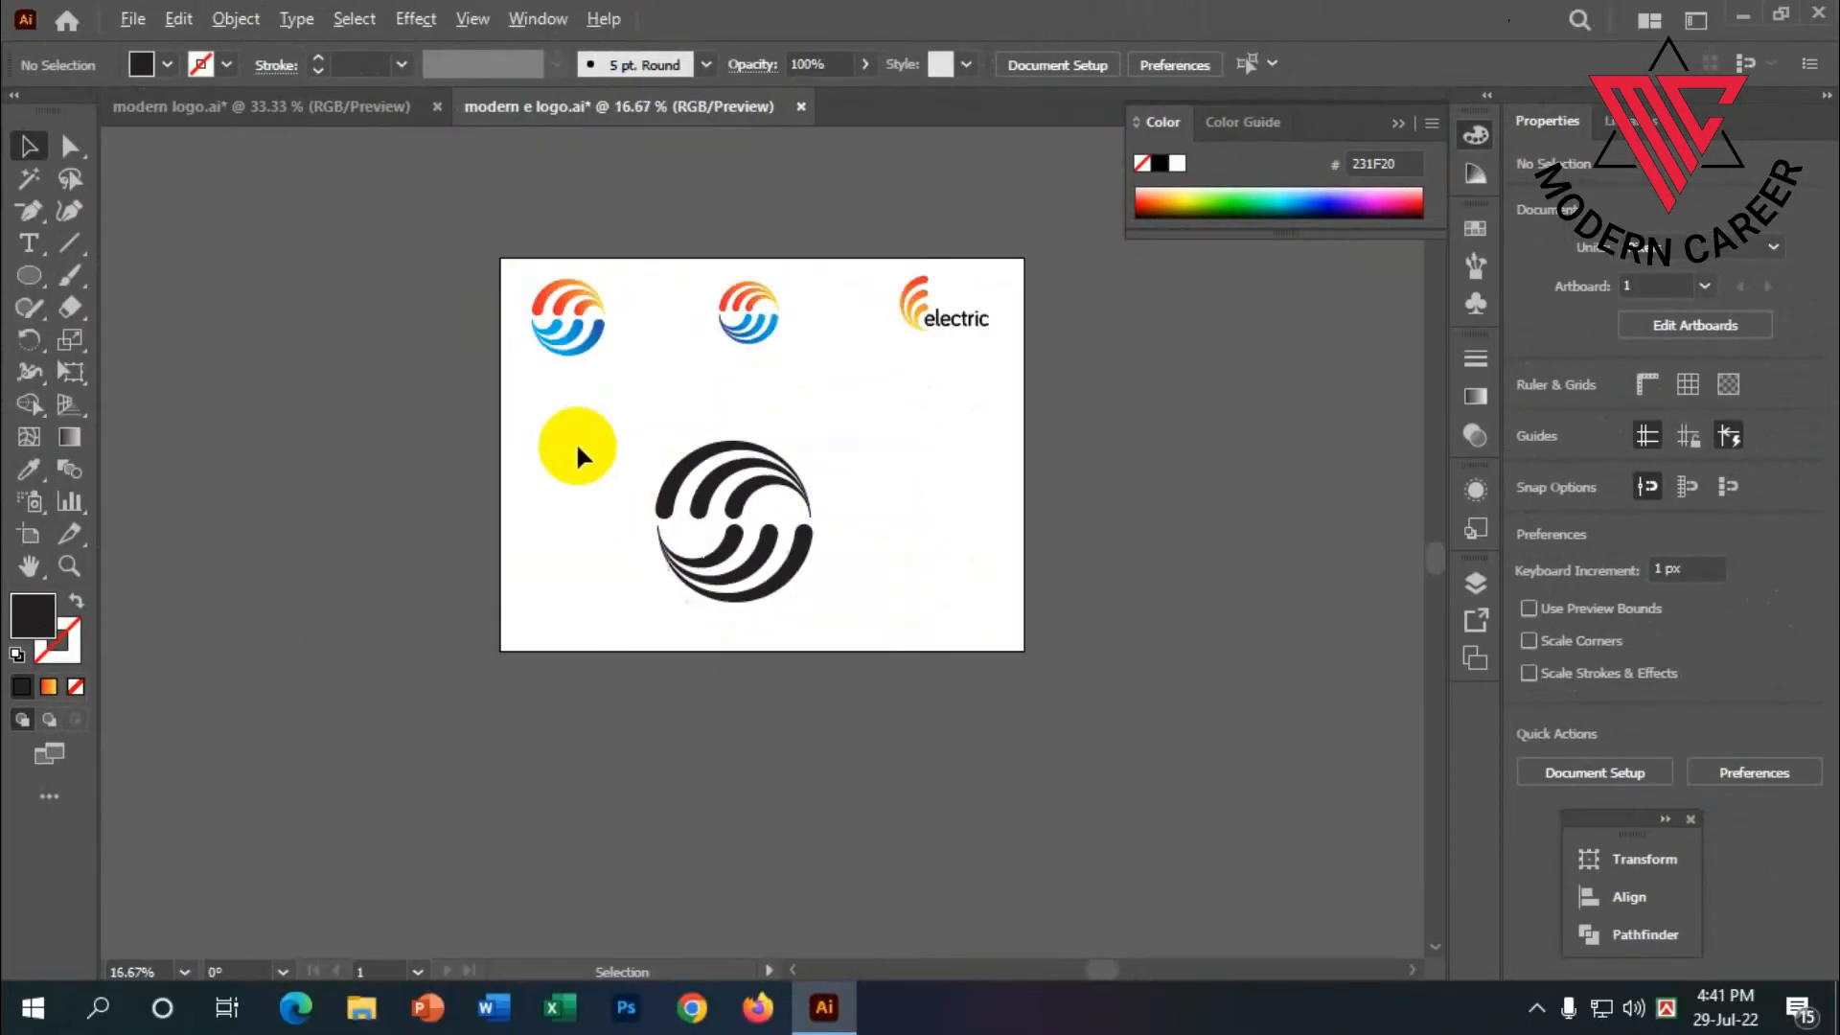
- Group the three lower crescents together and group the three upper crescents as a separate group
scroll(760, 526, "up", 2)
left_click_drag(648, 553, 637, 551)
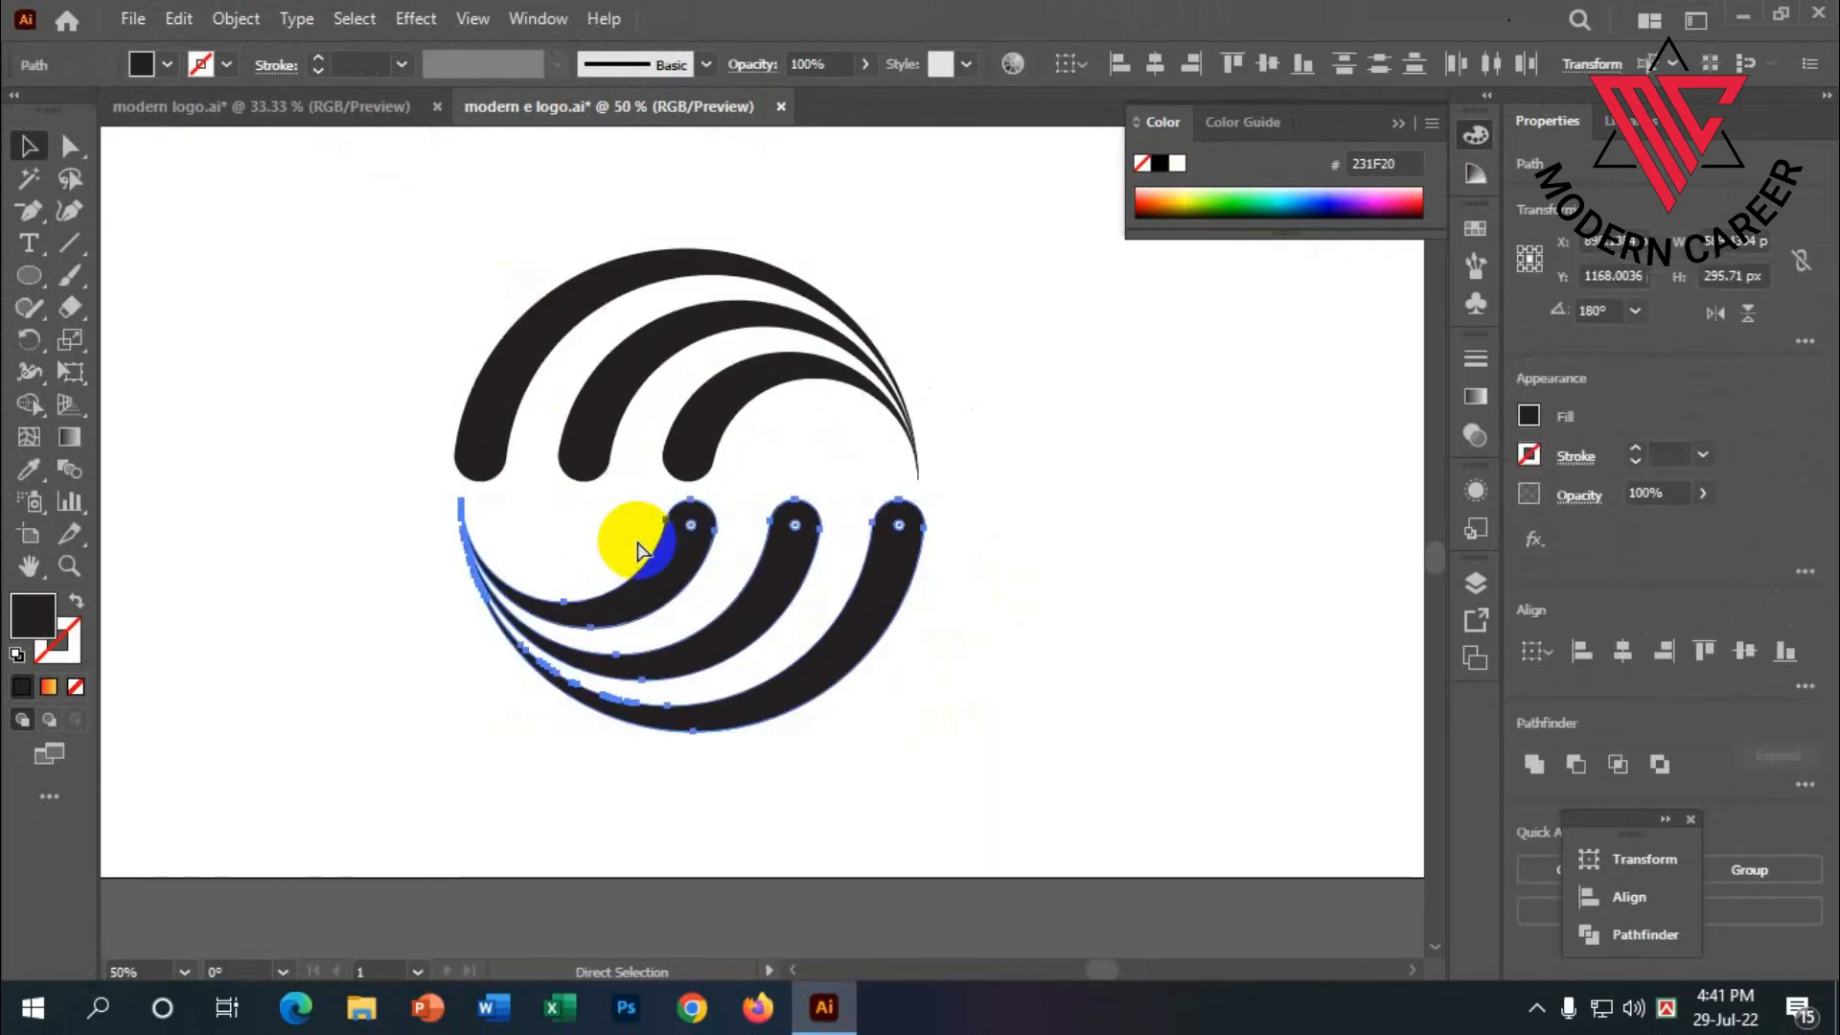
left_click(431, 361)
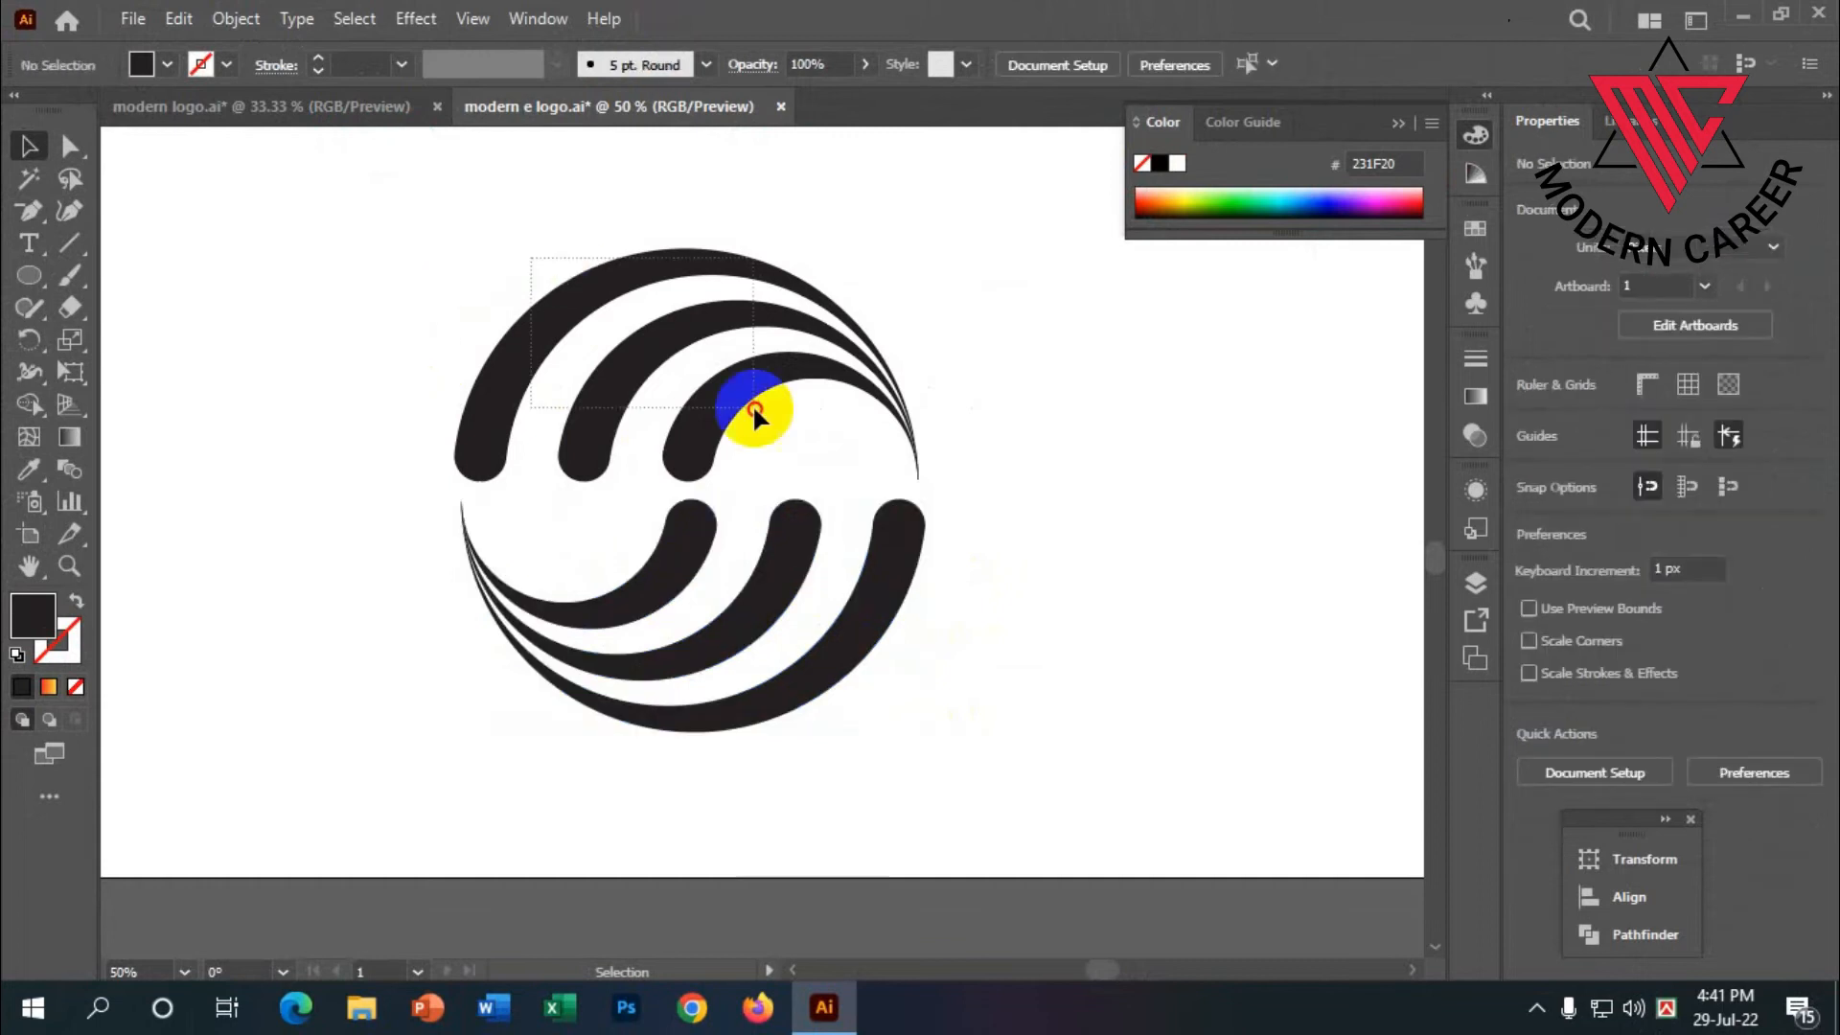
left_click_drag(760, 402, 779, 438)
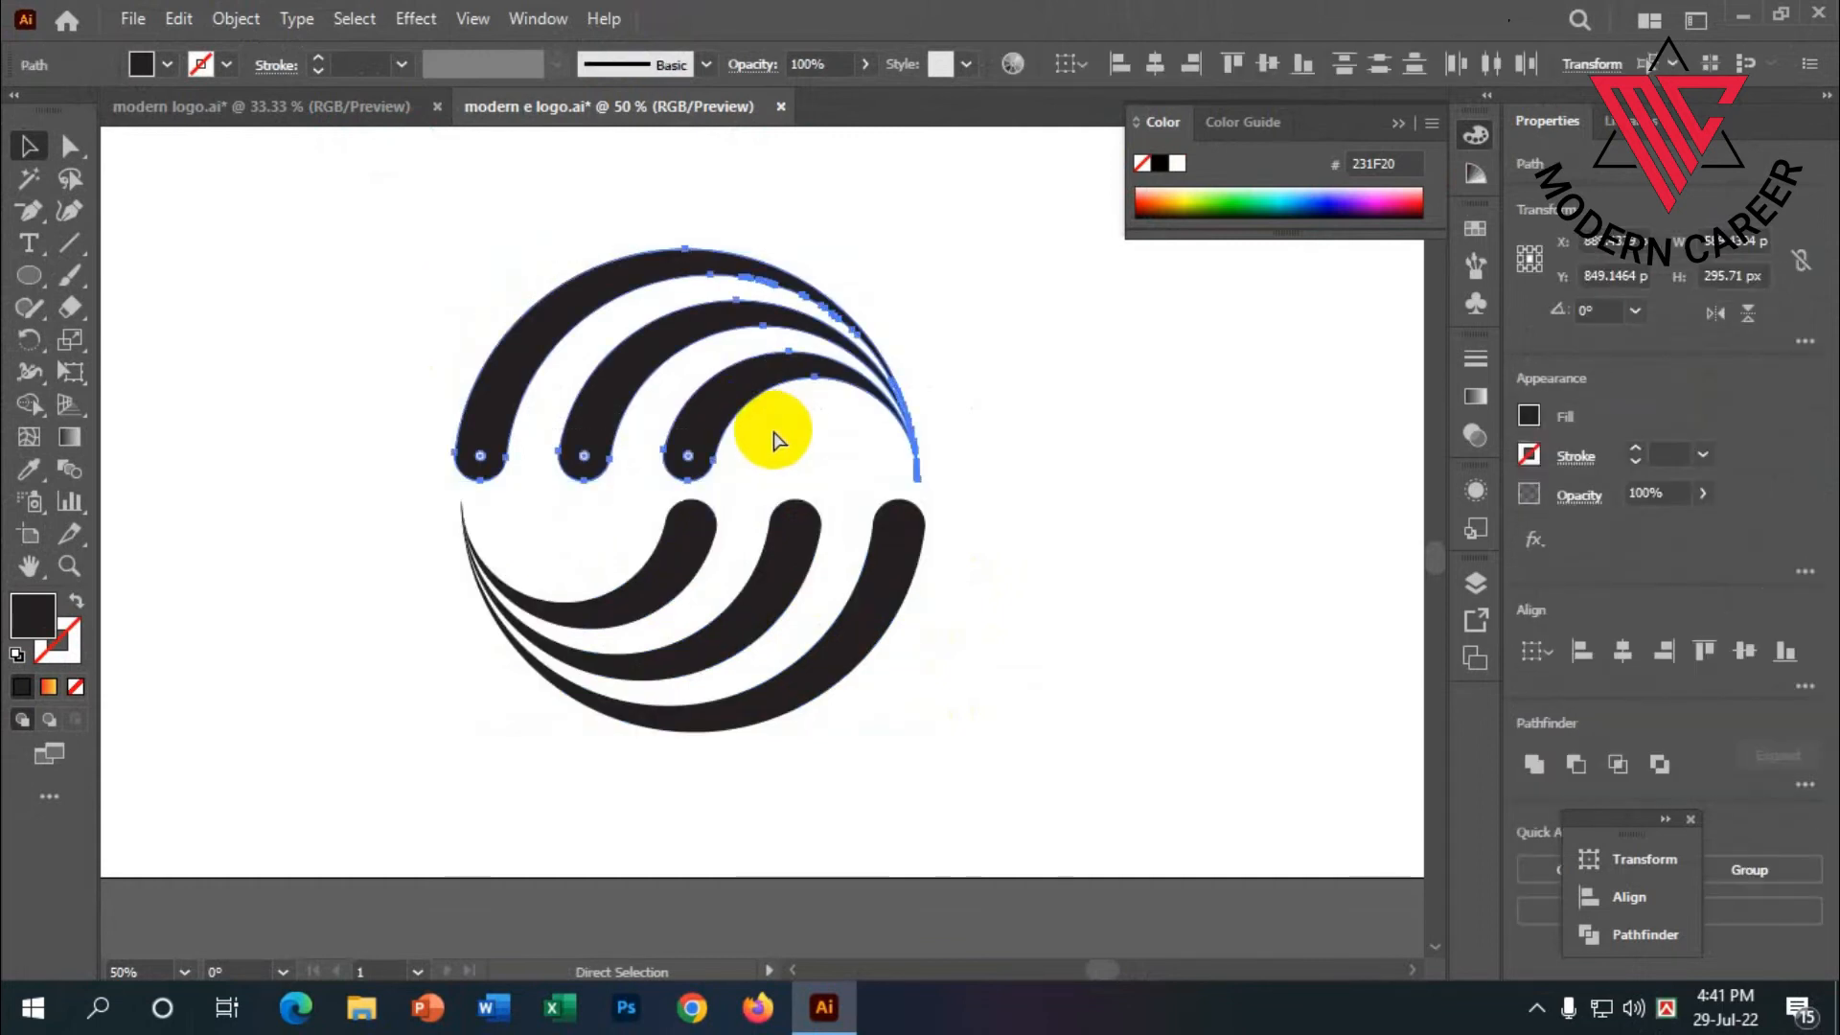
left_click(751, 448)
scroll(753, 479, "down", 2)
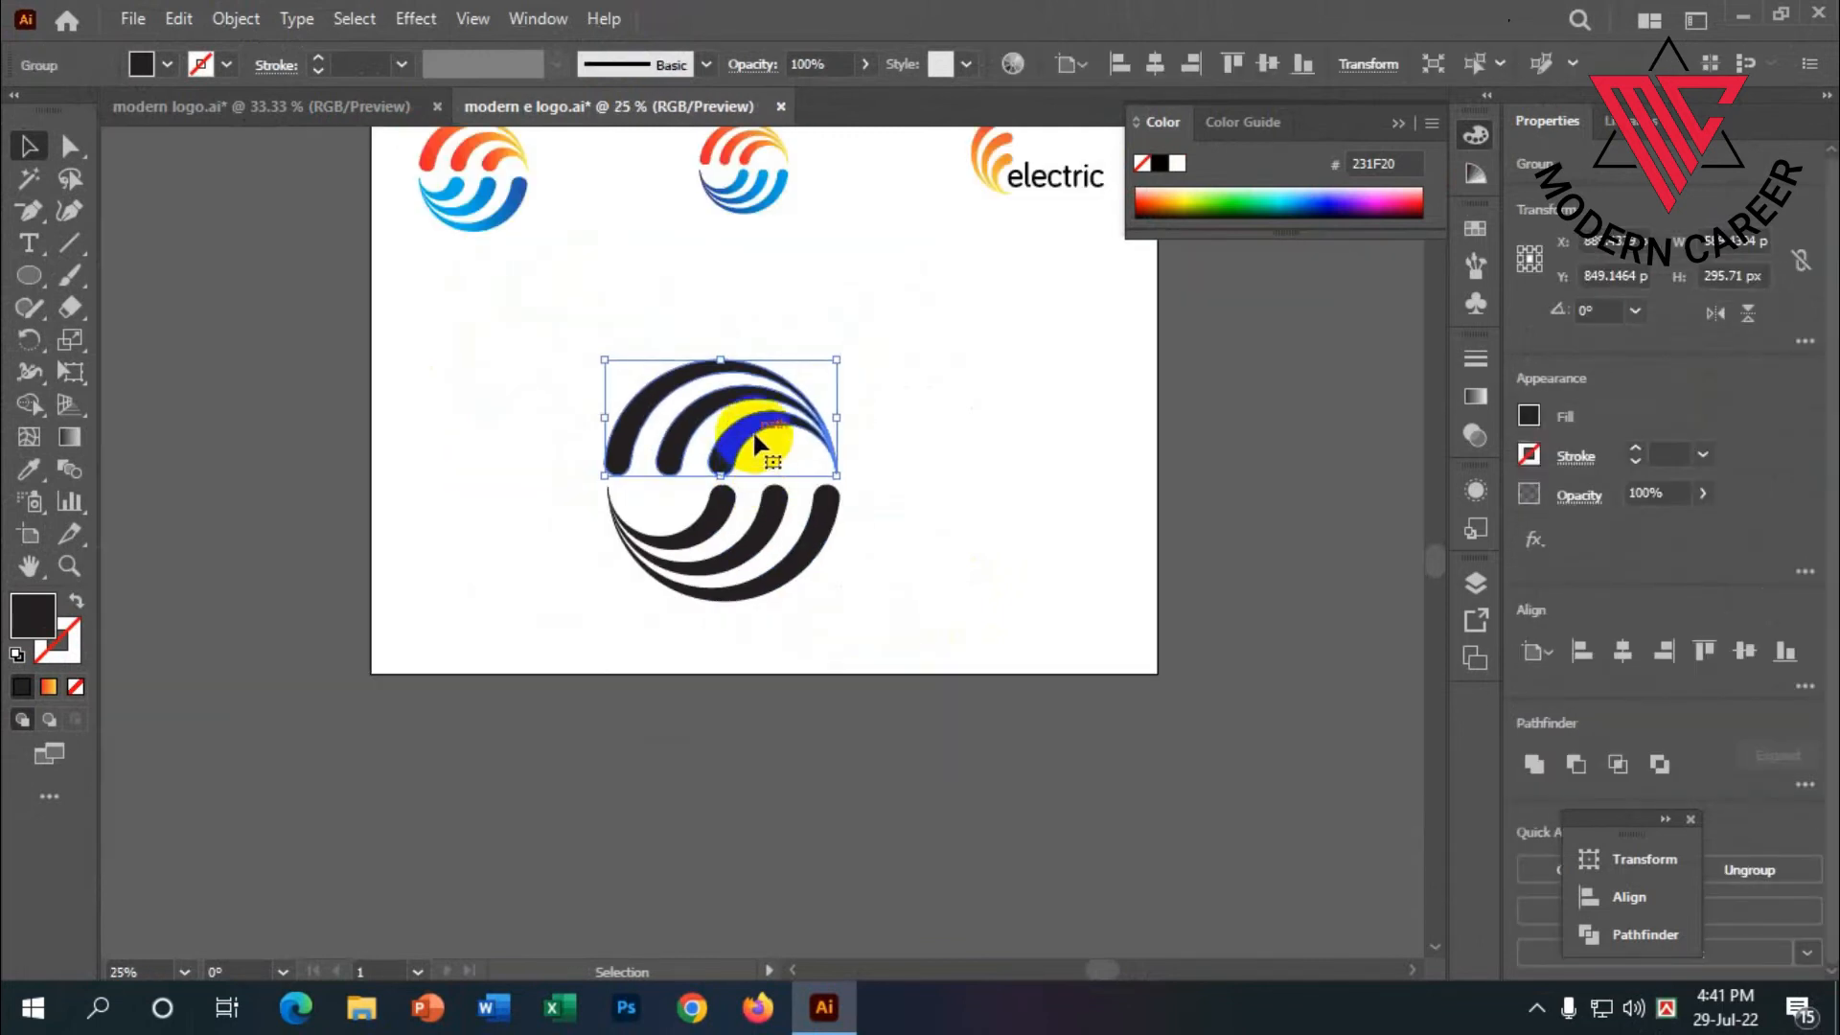
- Fill the upper crescent group with a linear gradient running from red to yellow
scroll(718, 441, "up", 1)
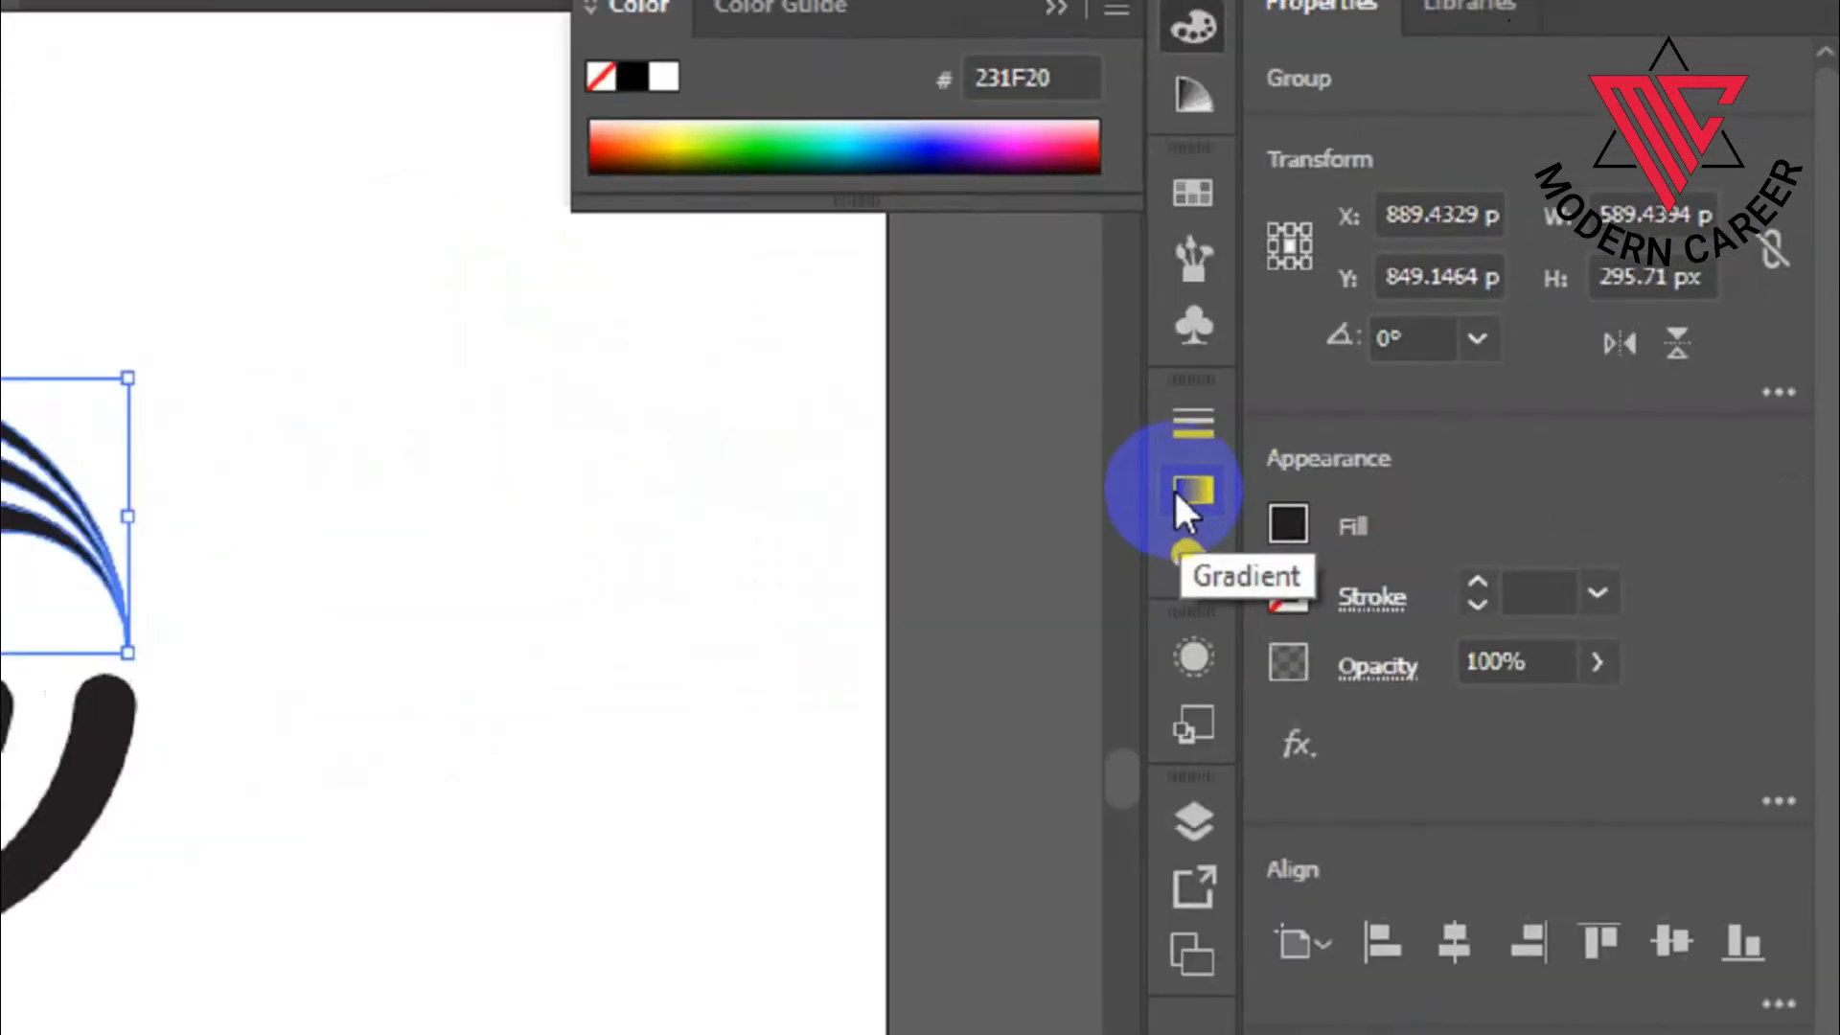
left_click(1472, 399)
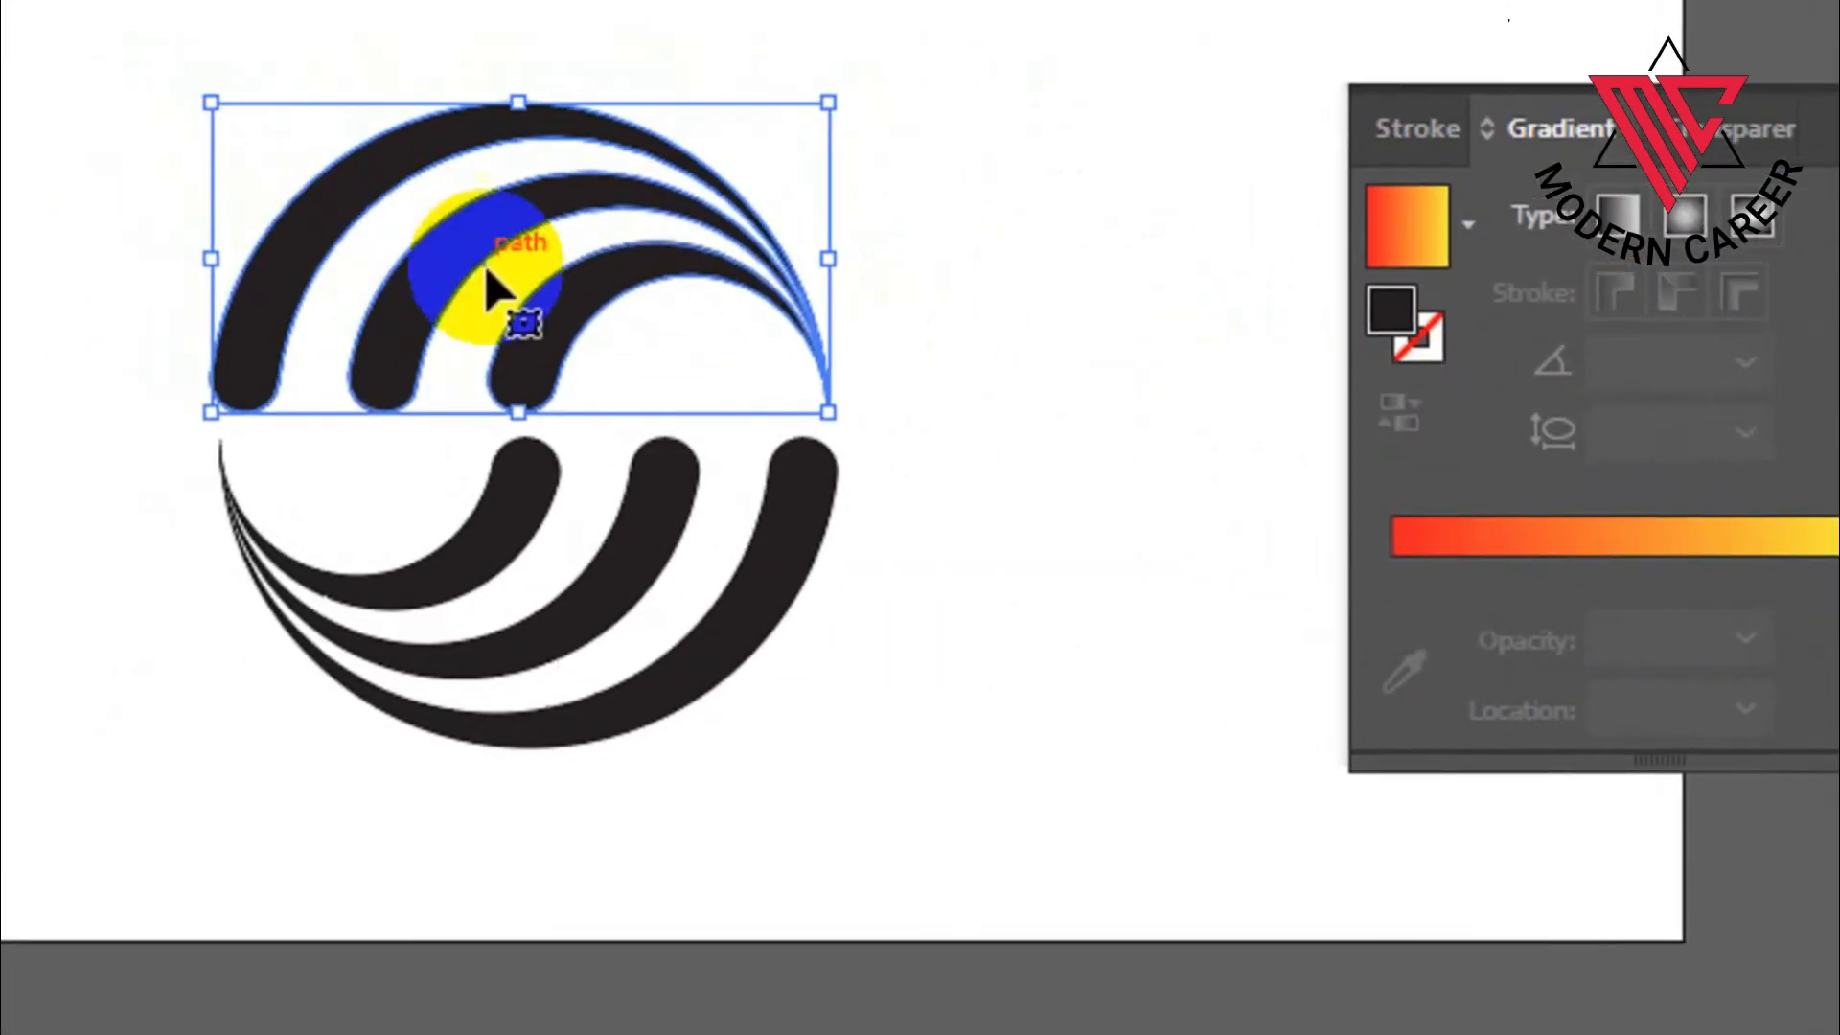
left_click(1466, 546)
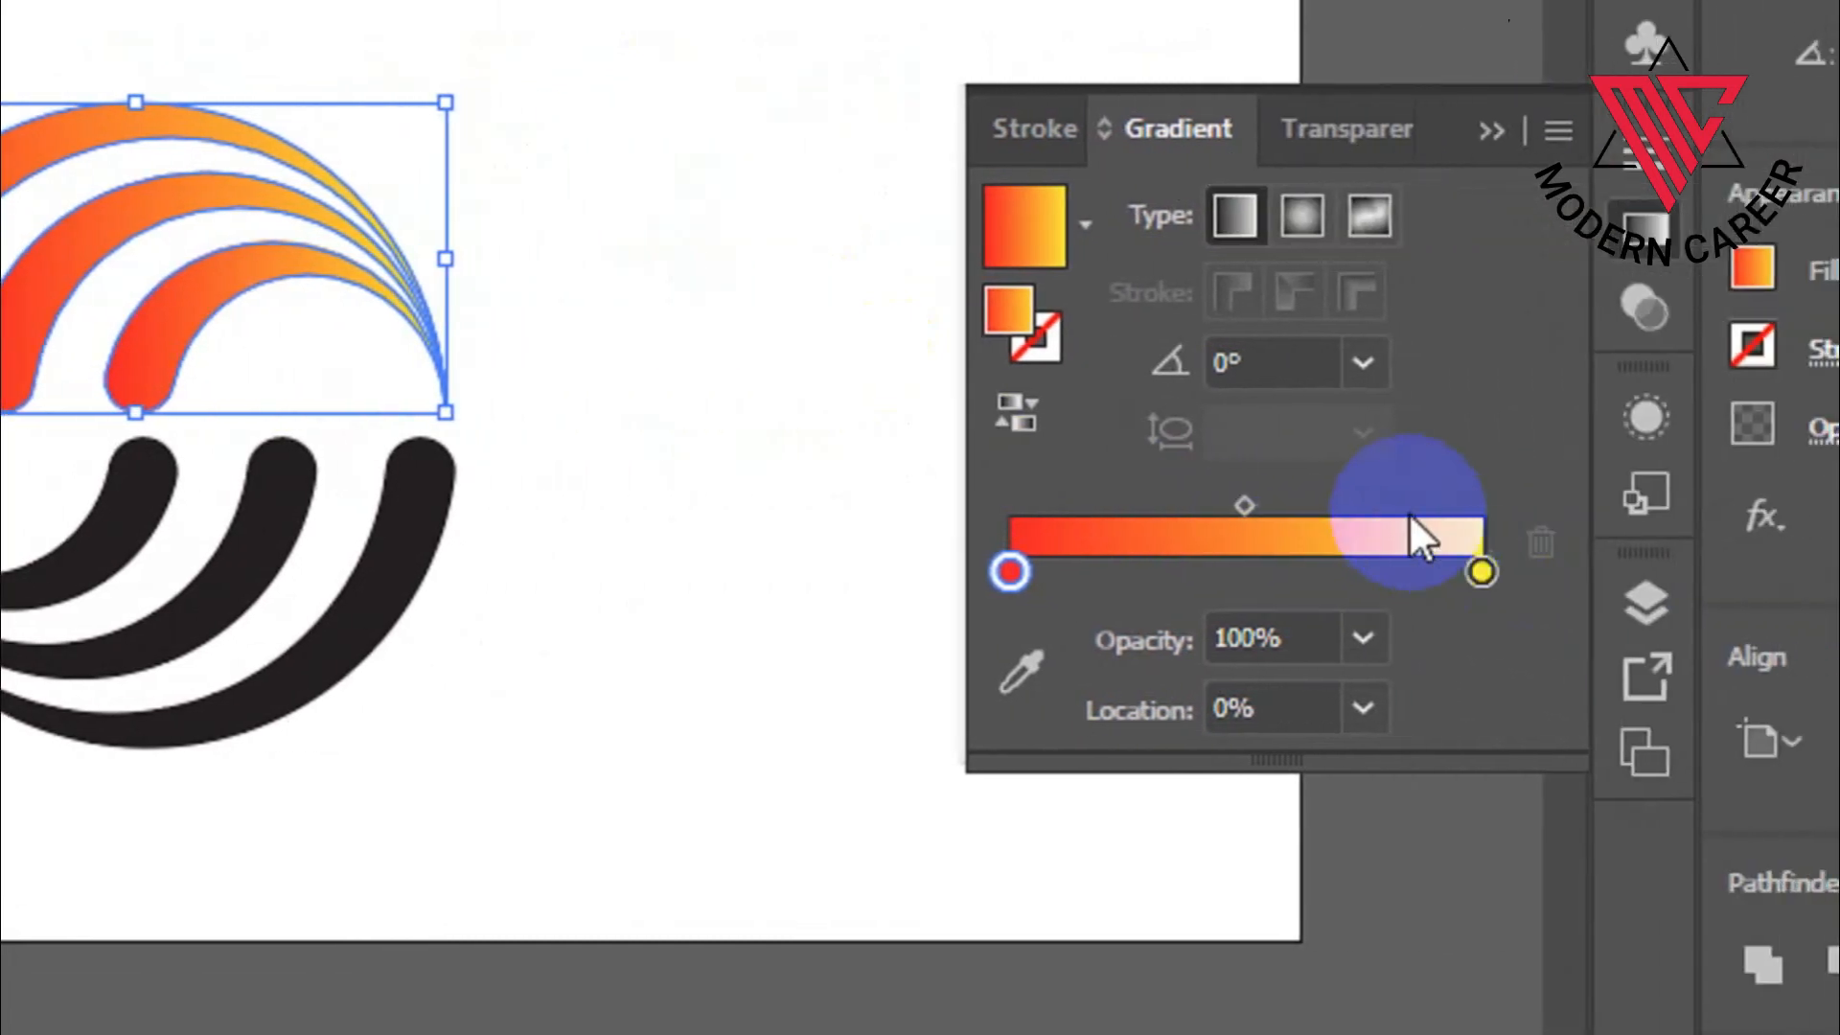
double_click(999, 571)
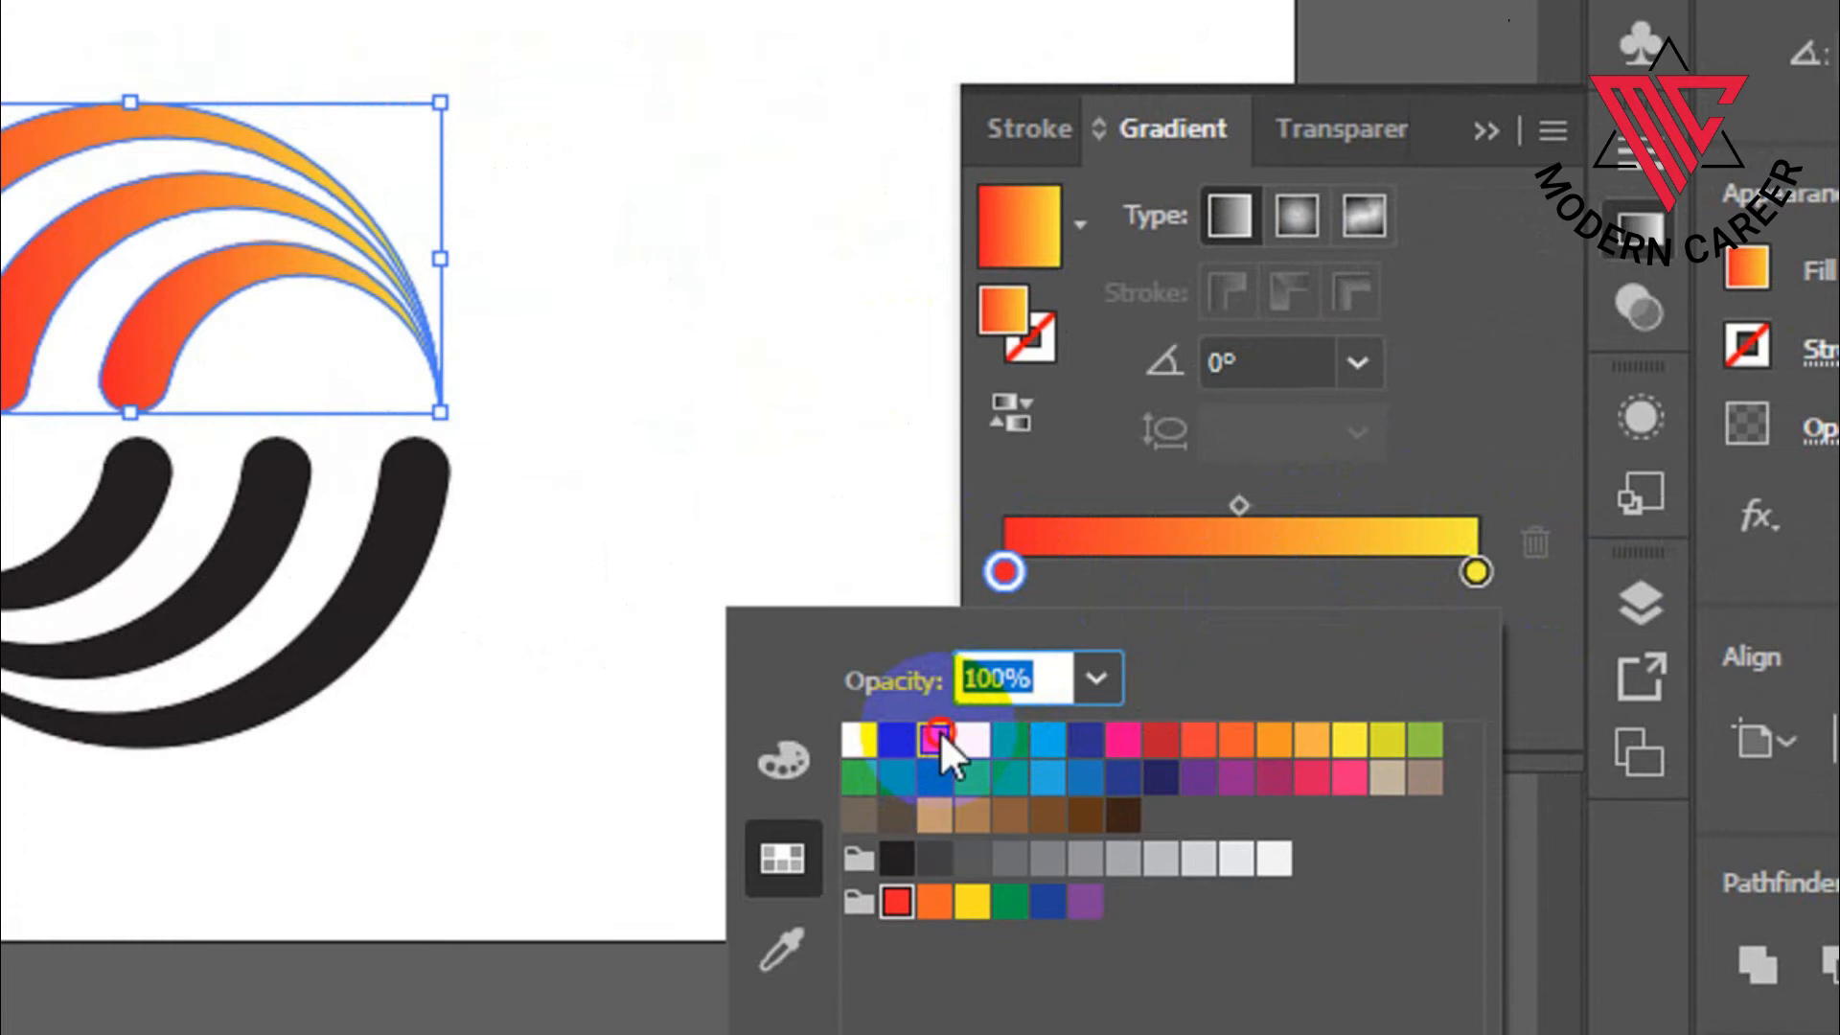
left_click(1475, 572)
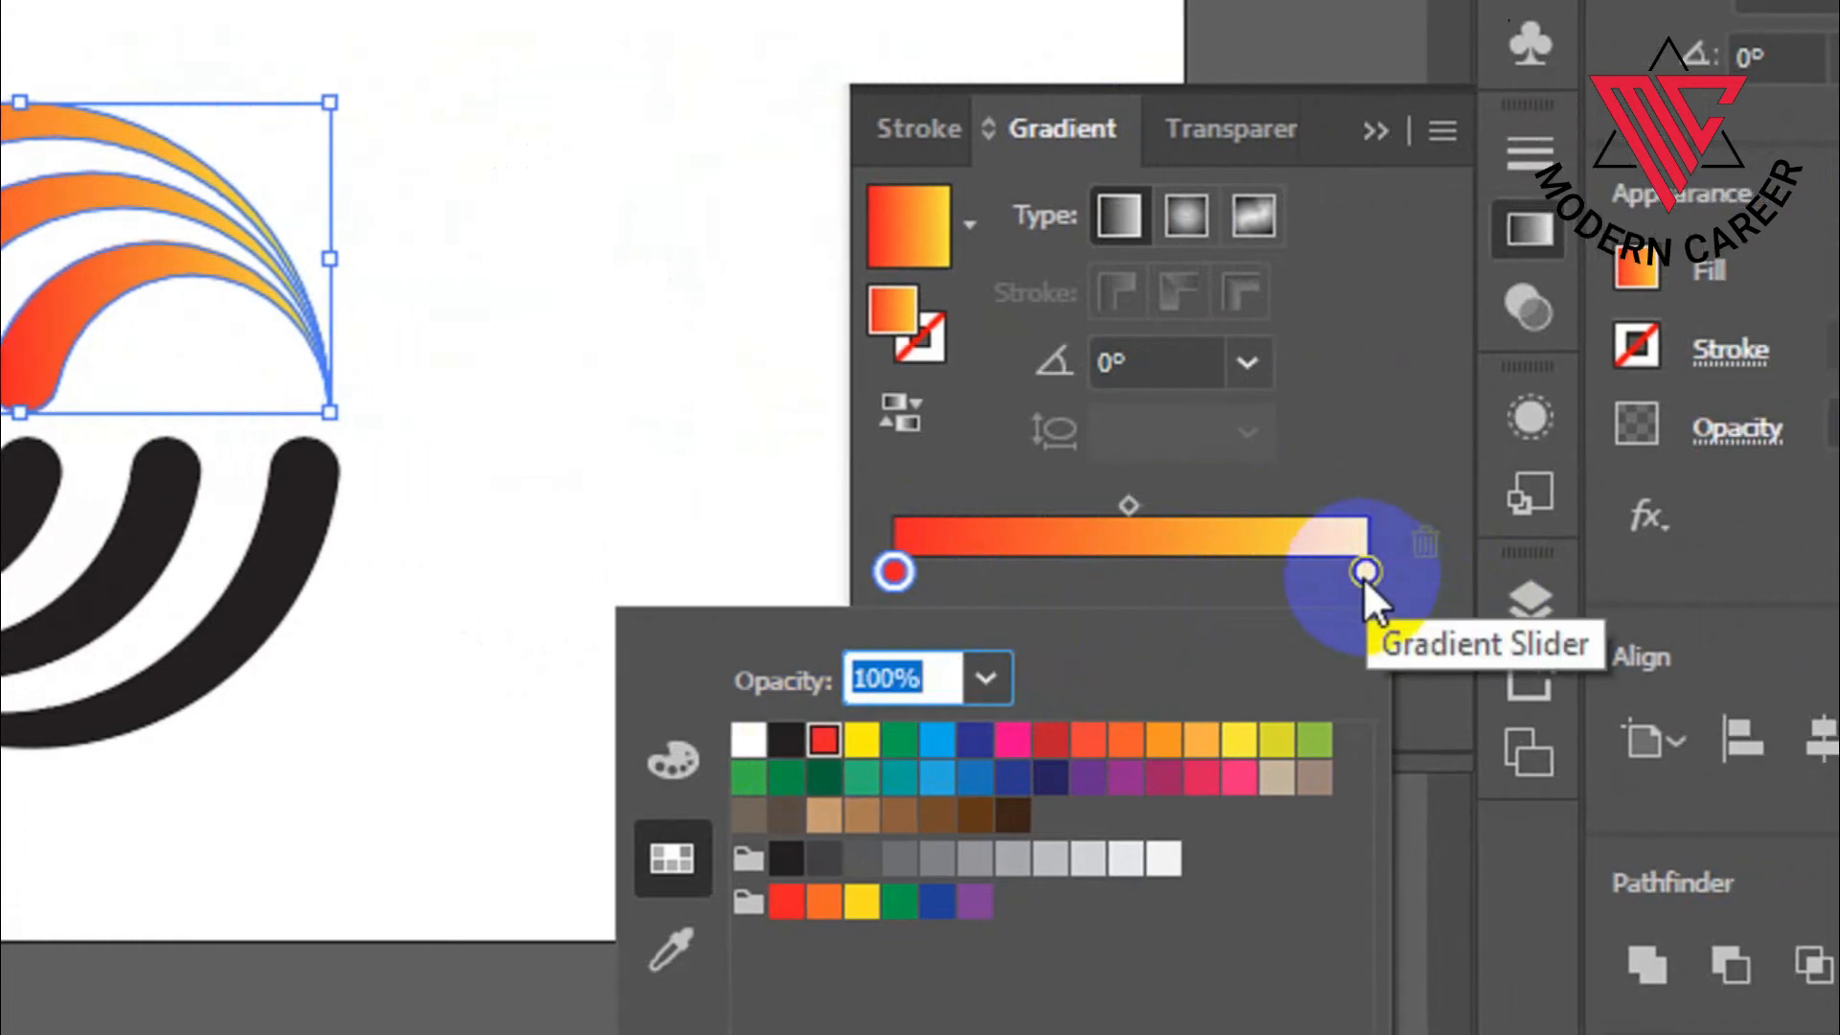
left_click(1366, 572)
double_click(1365, 572)
left_click(1239, 707)
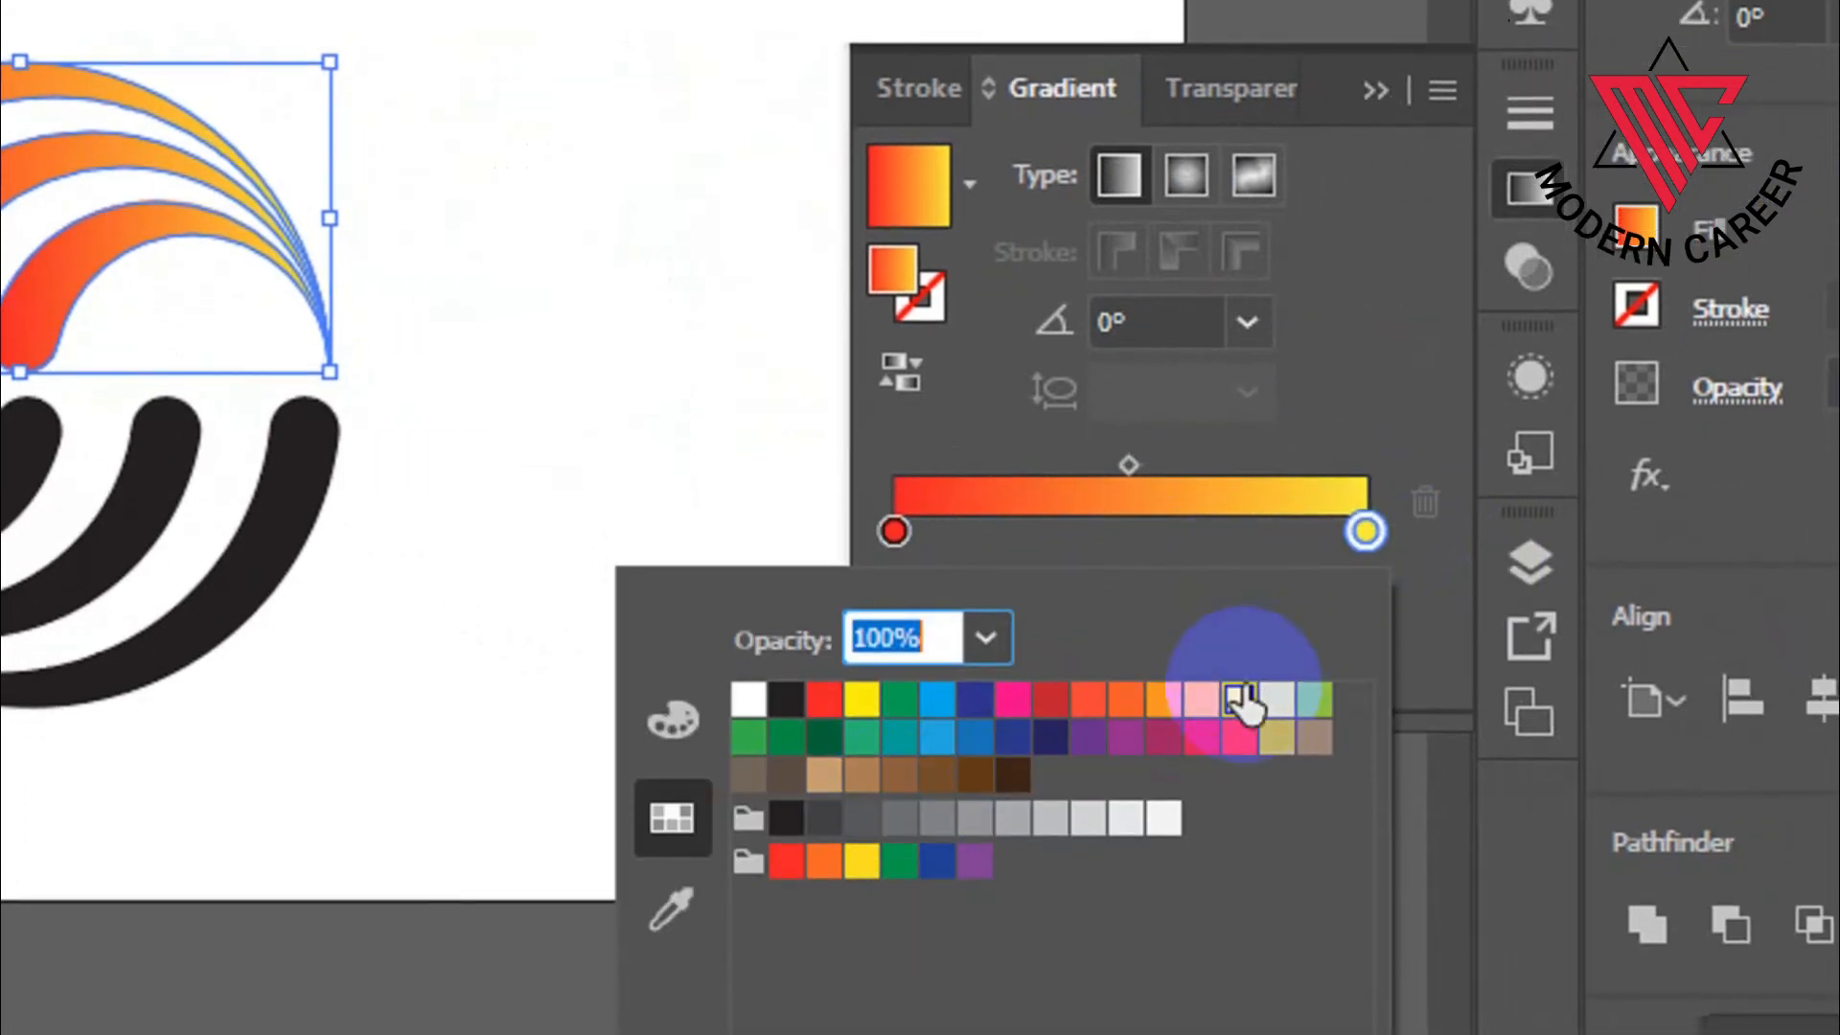
left_click(650, 397)
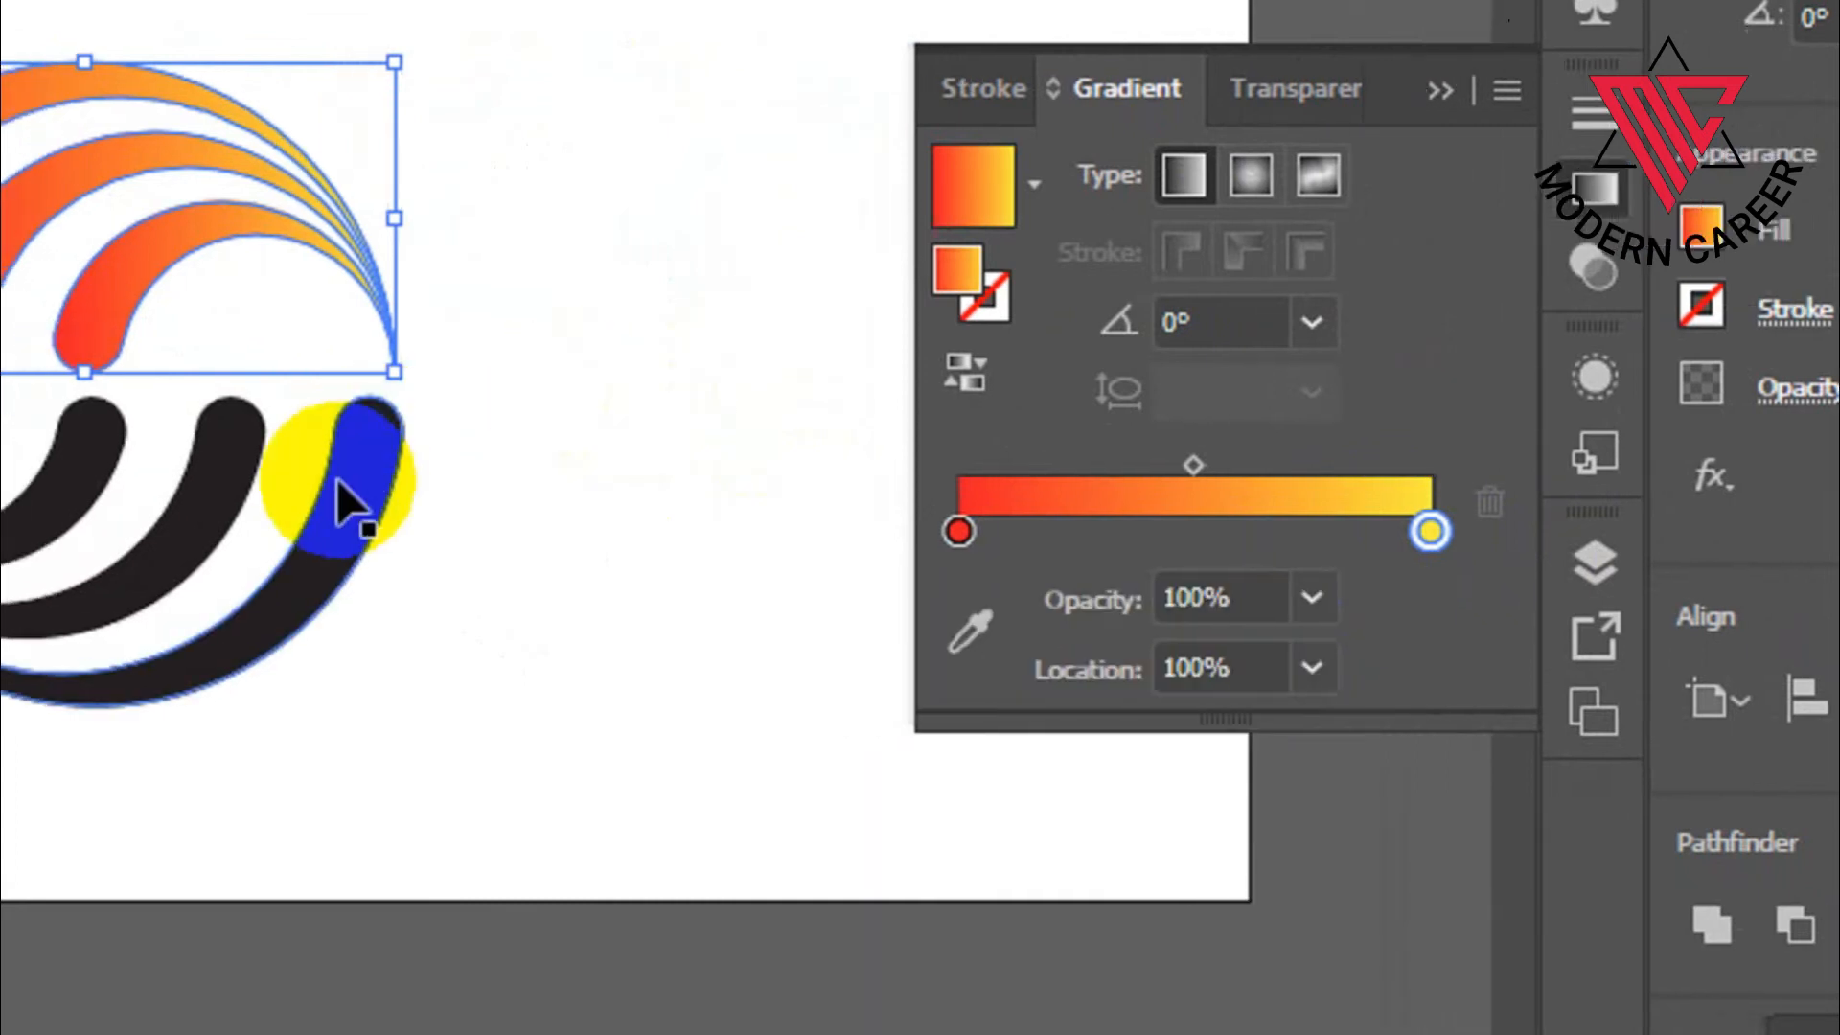
- Fill the lower crescent group with a linear gradient running from dark blue to light blue, then deselect
left_click(137, 479)
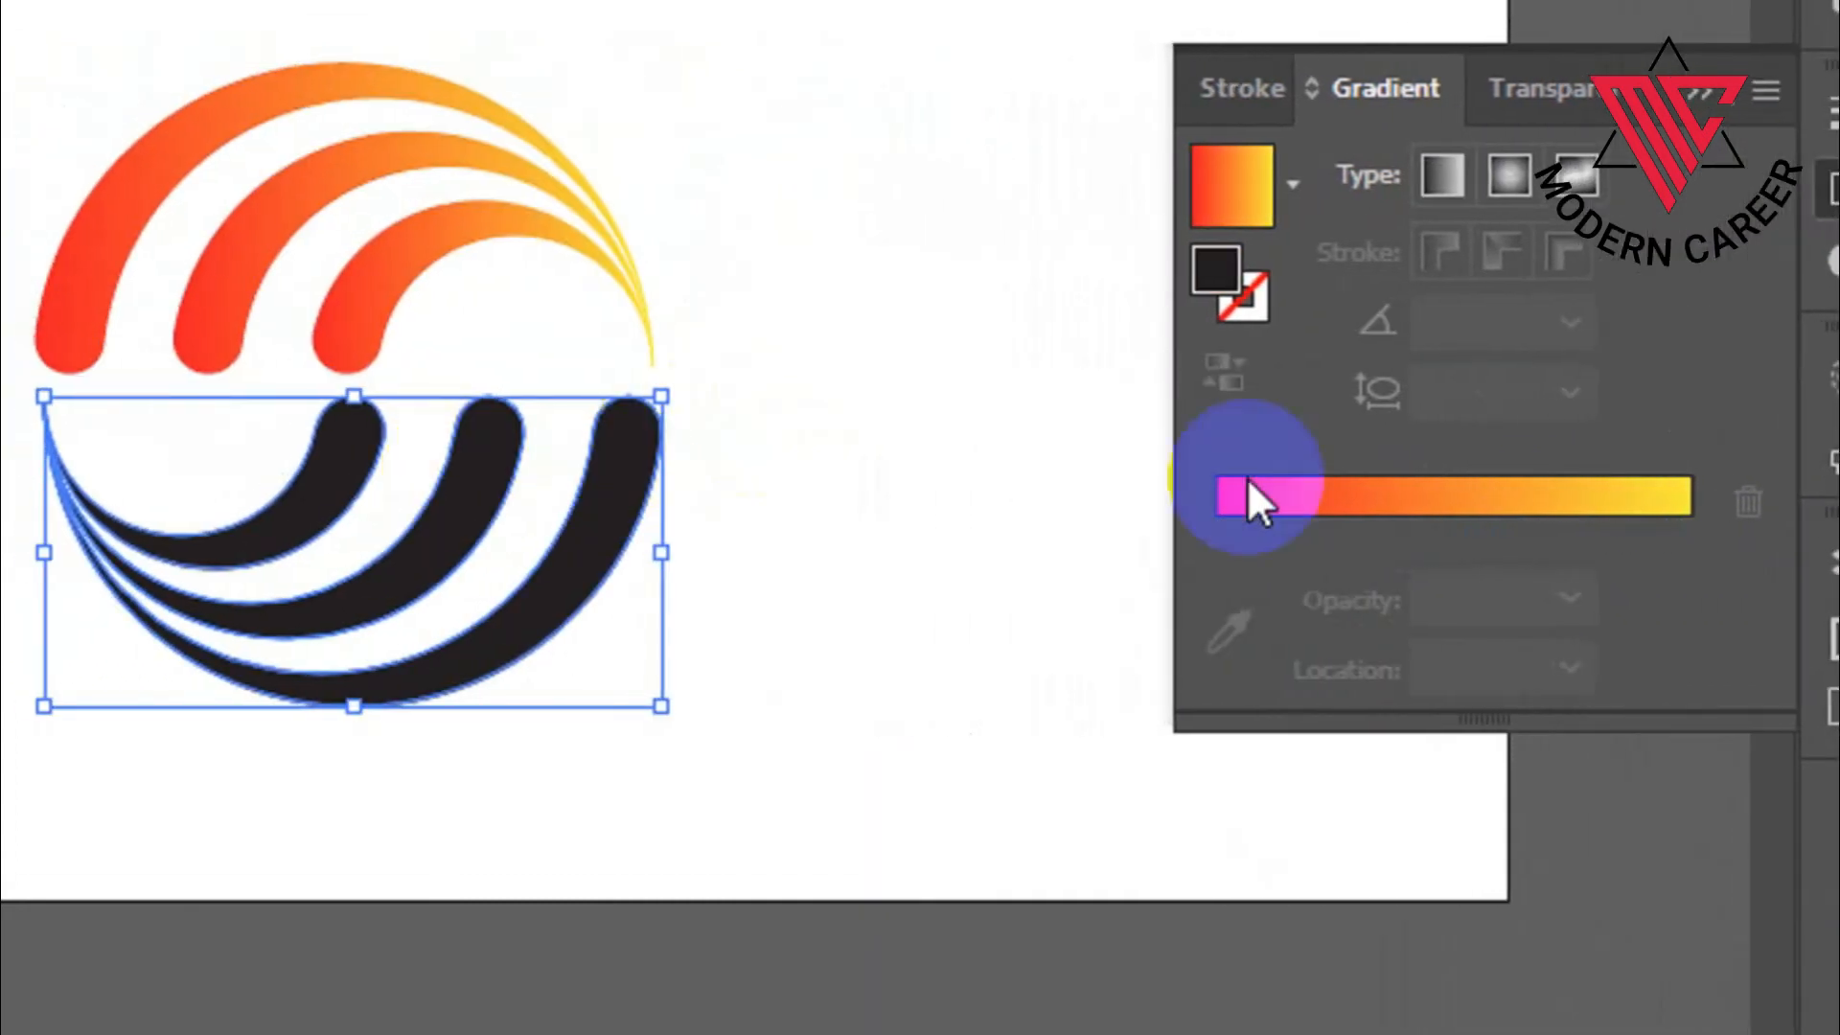
left_click(1382, 496)
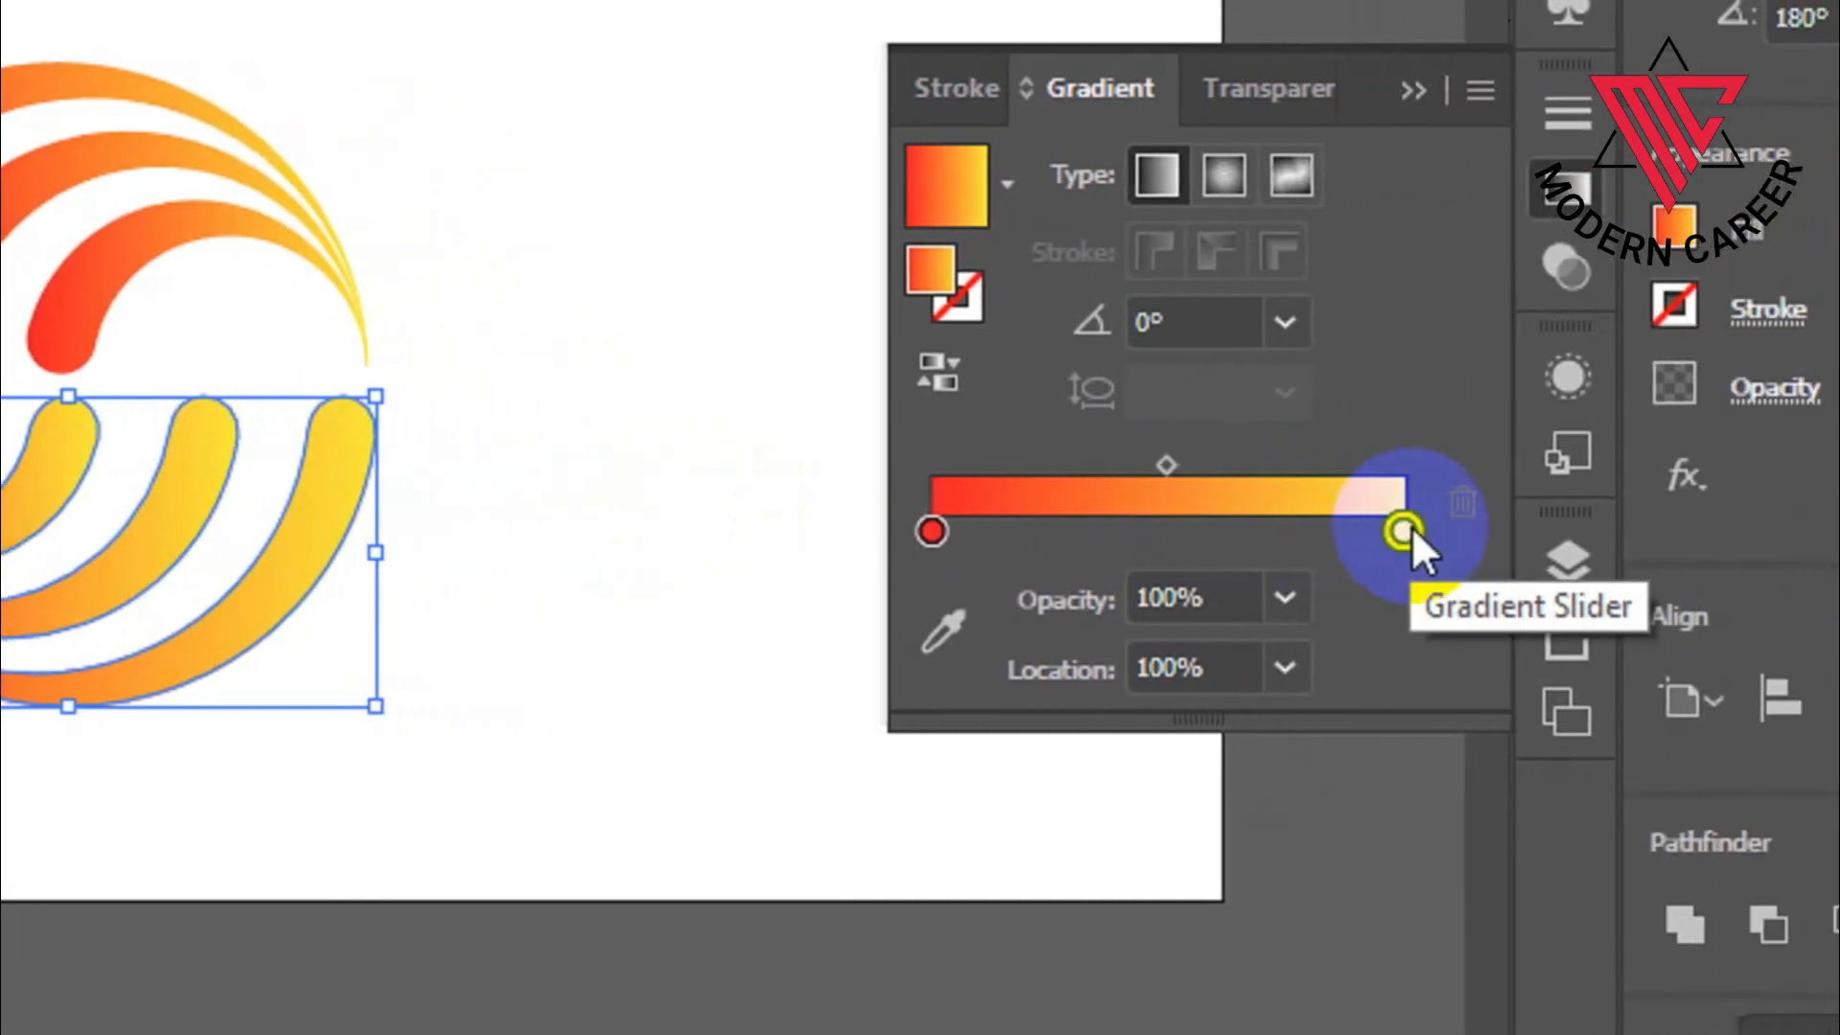
double_click(1640, 531)
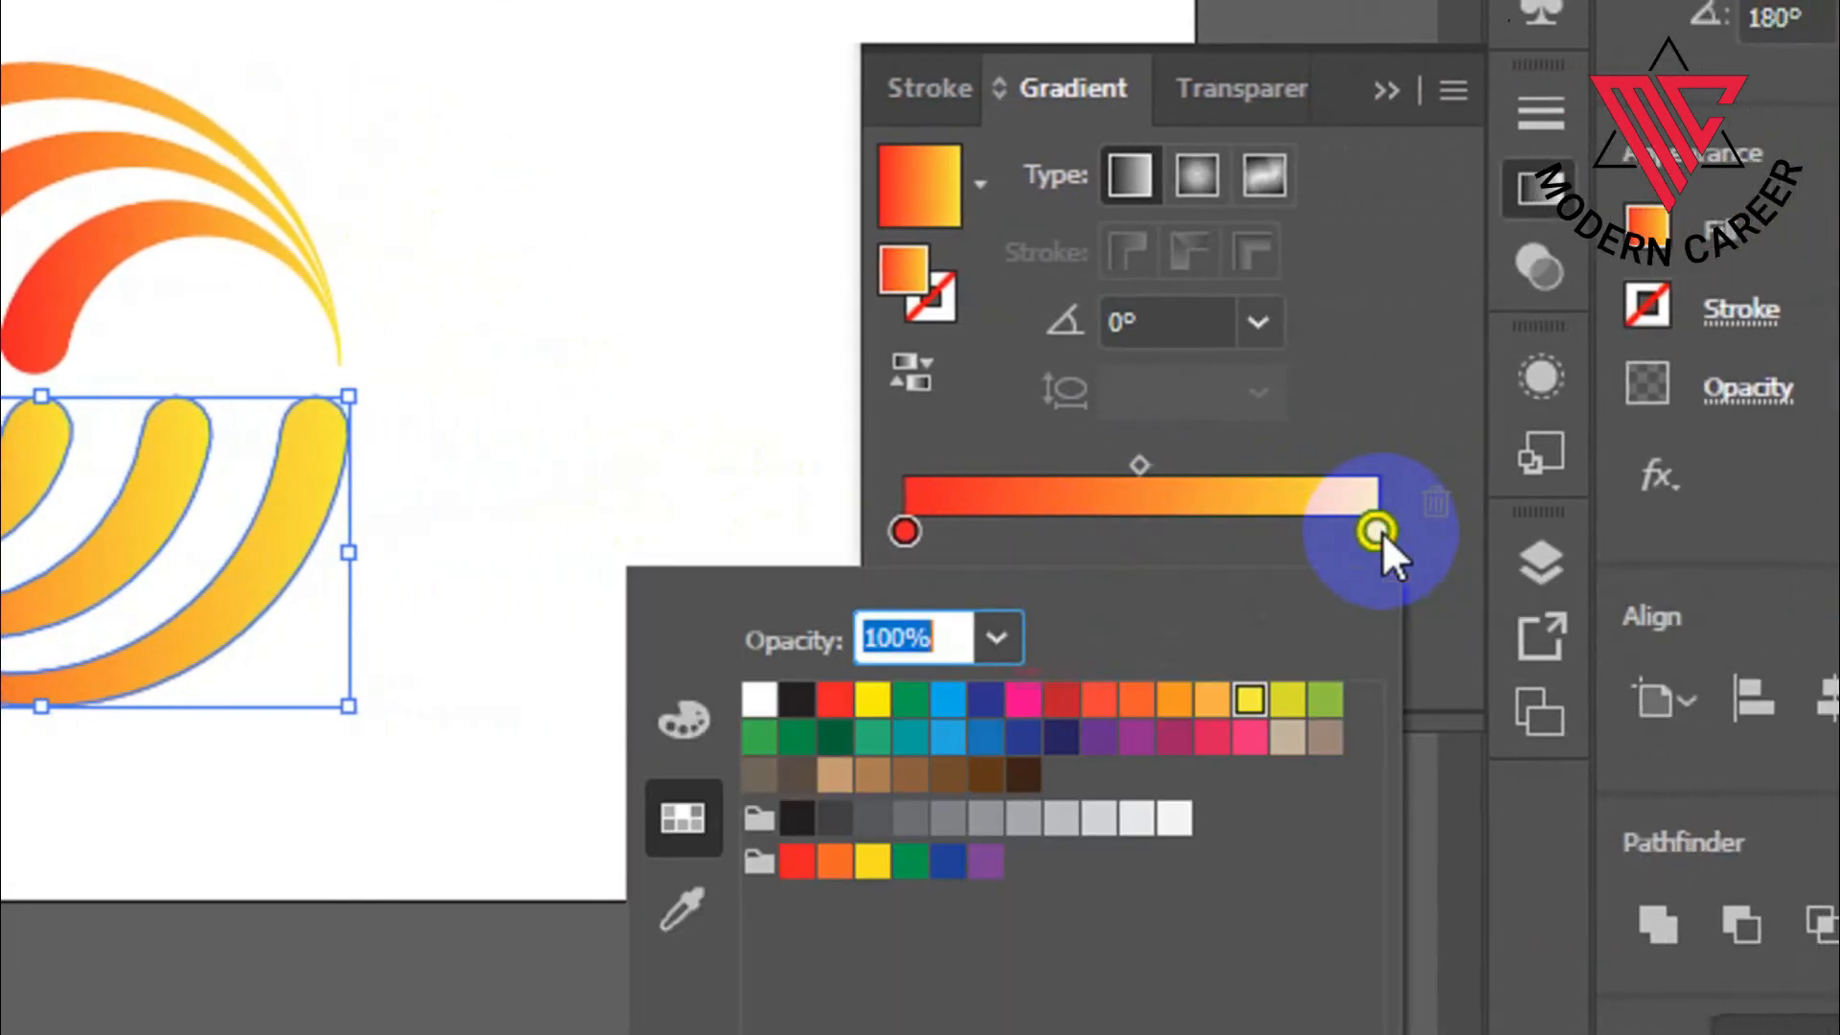
left_click(948, 699)
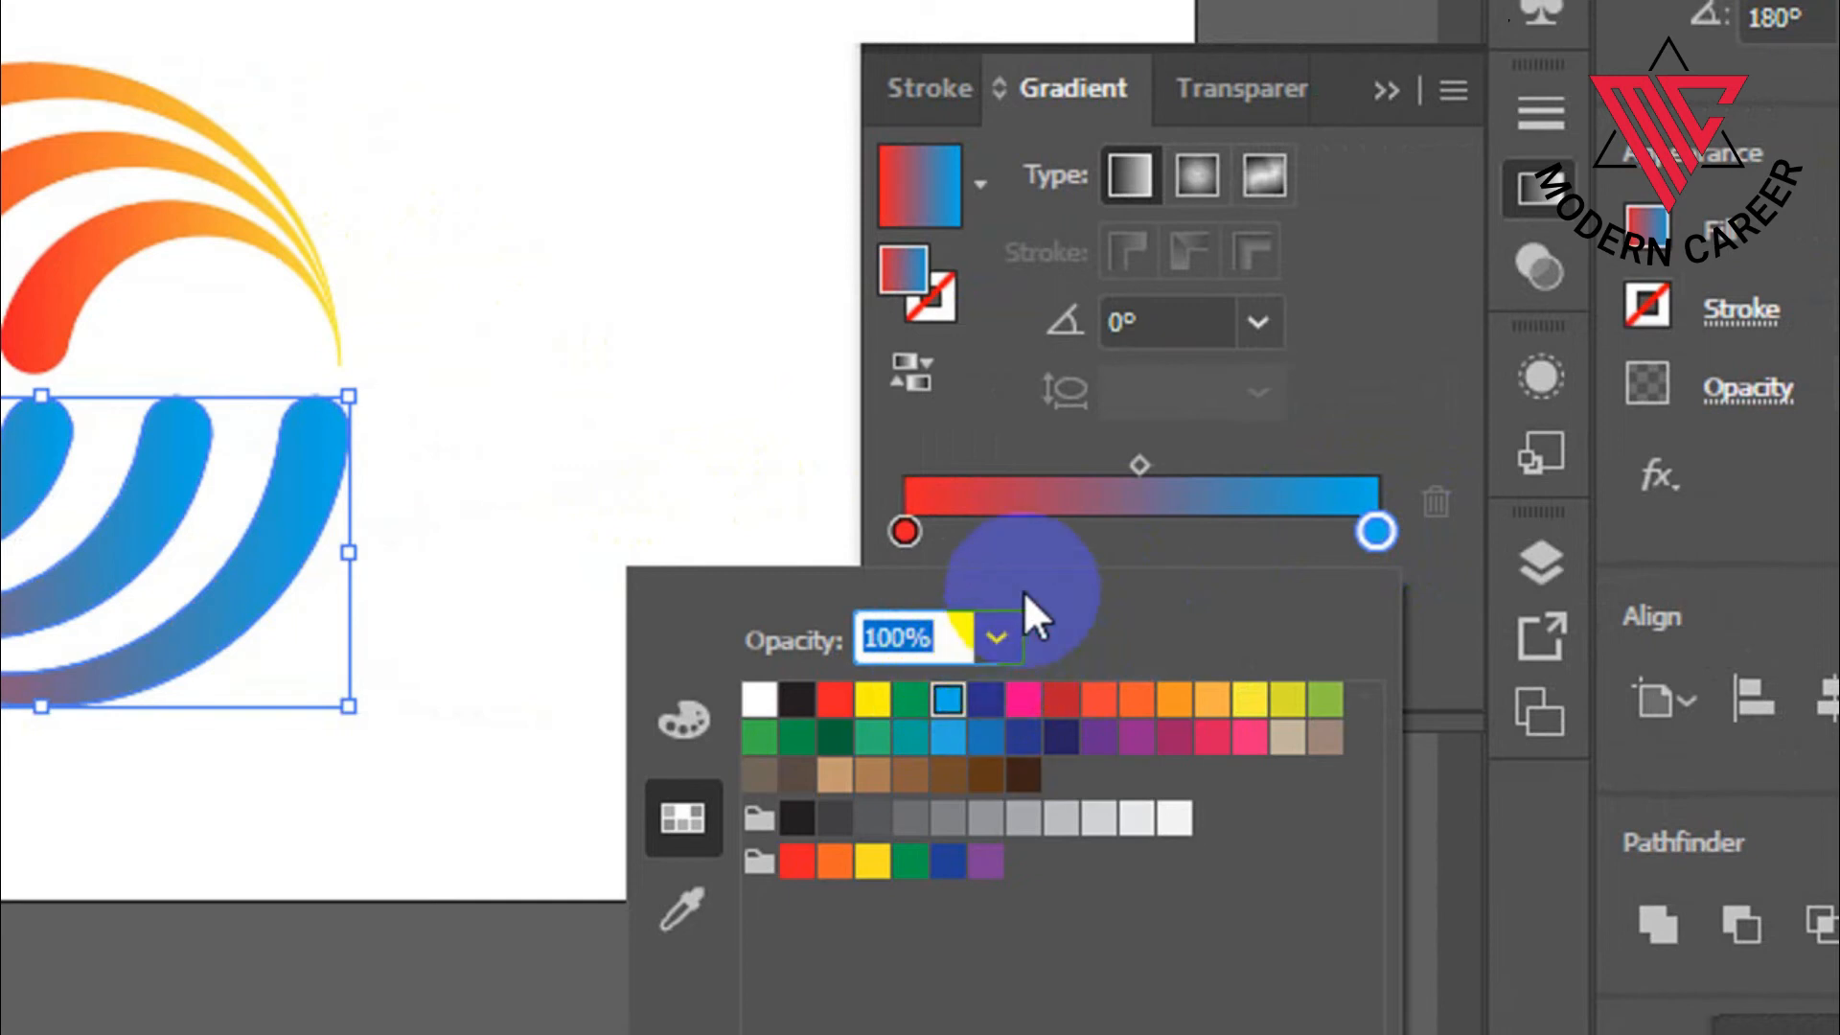
double_click(904, 532)
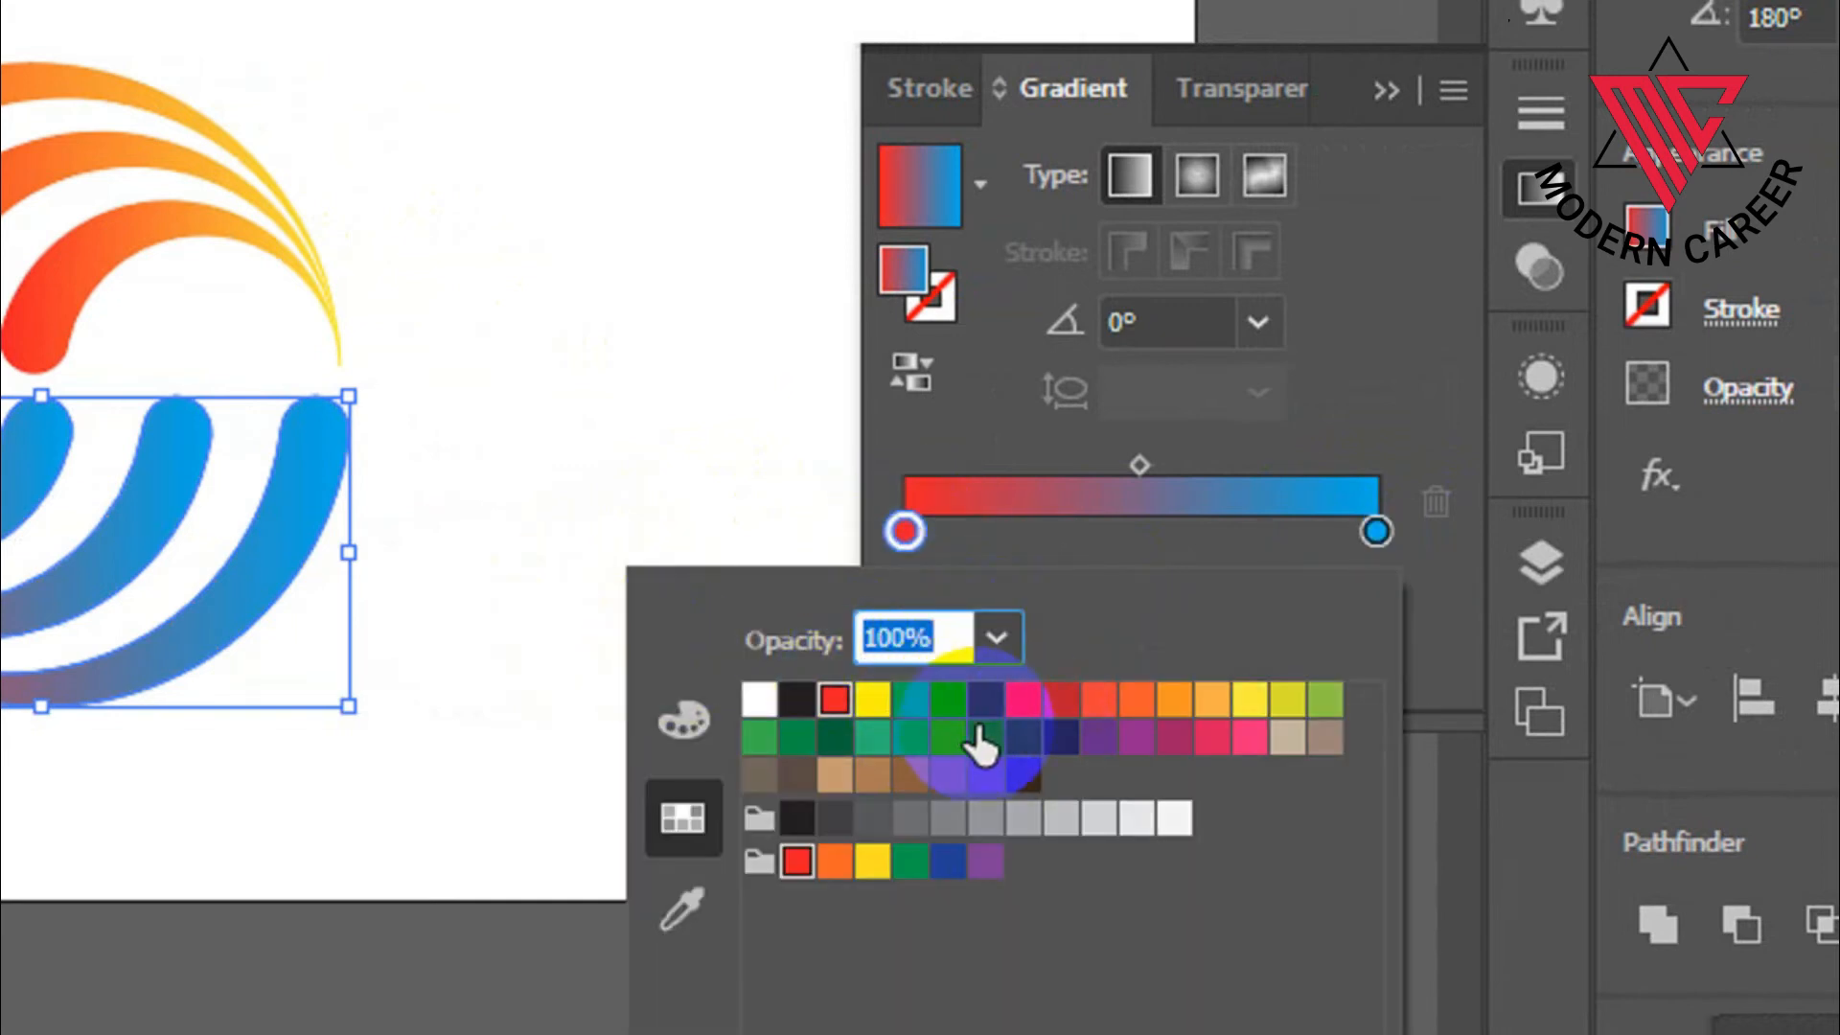
left_click(987, 696)
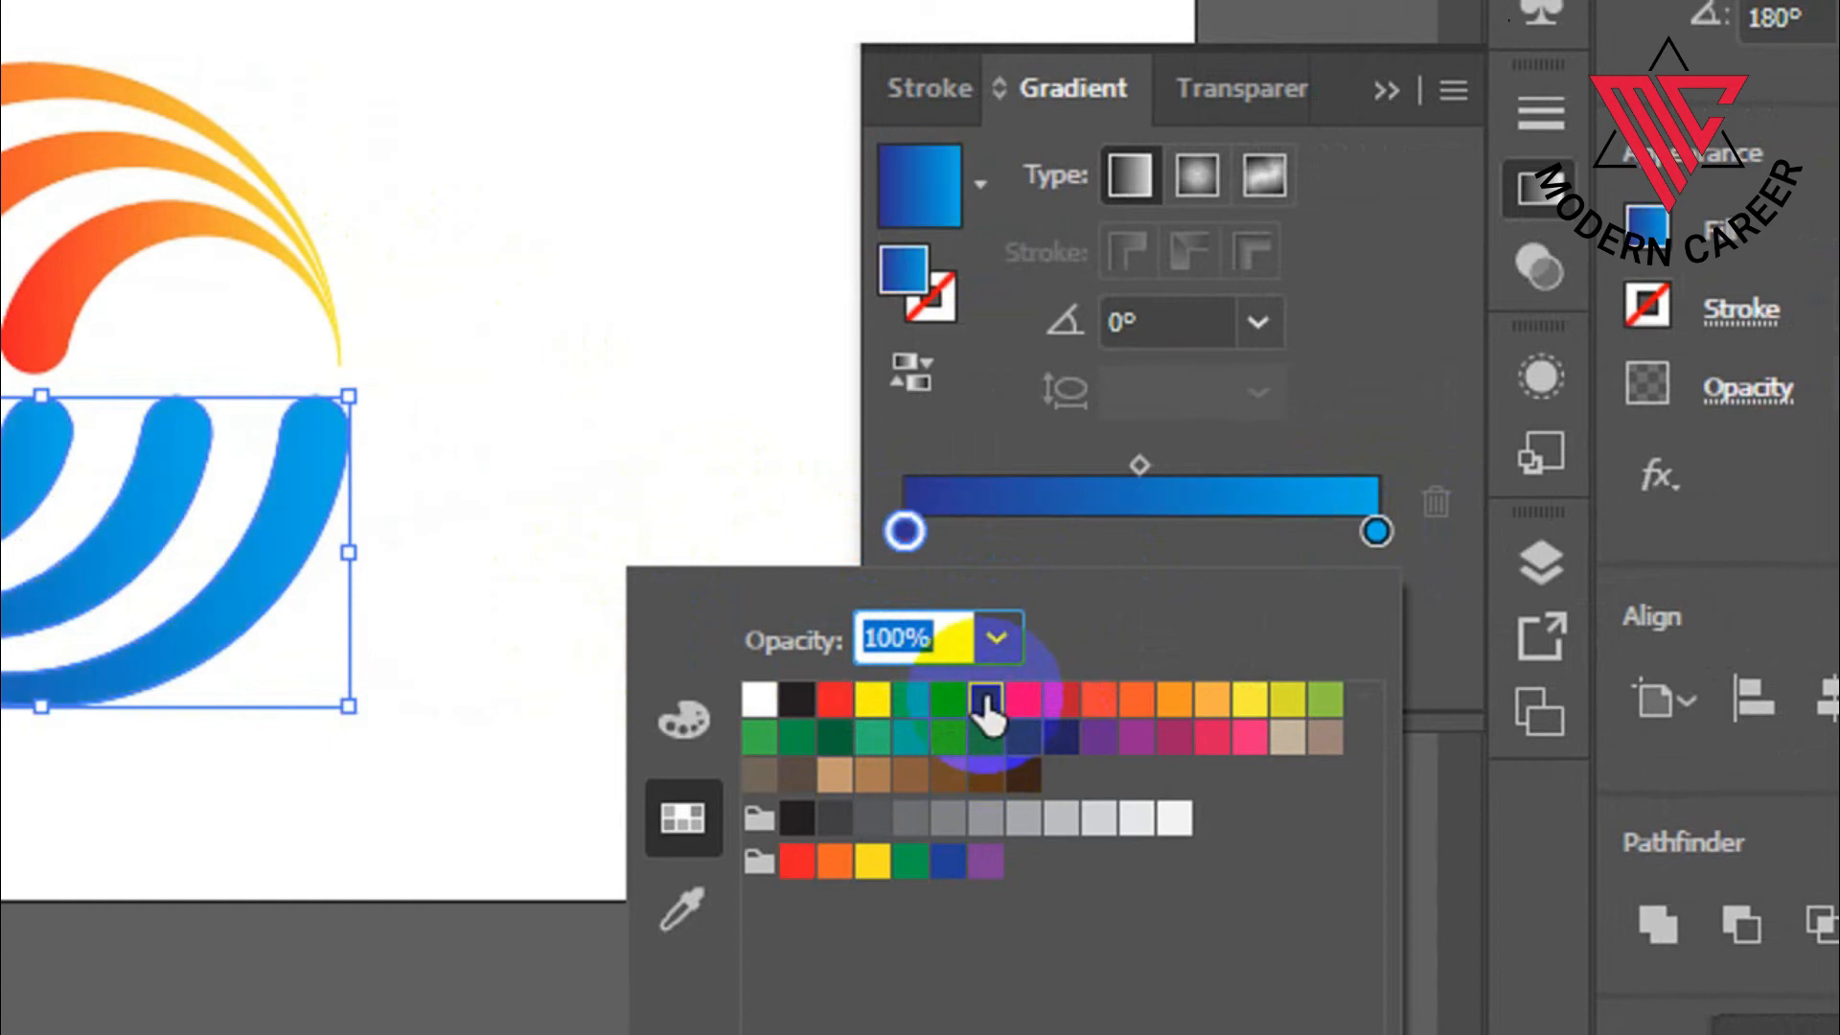
left_click(636, 383)
left_click(313, 267)
- Select both halves of the circle, align their horizontal centres, and group them into one logo
scroll(623, 427, "down", 2)
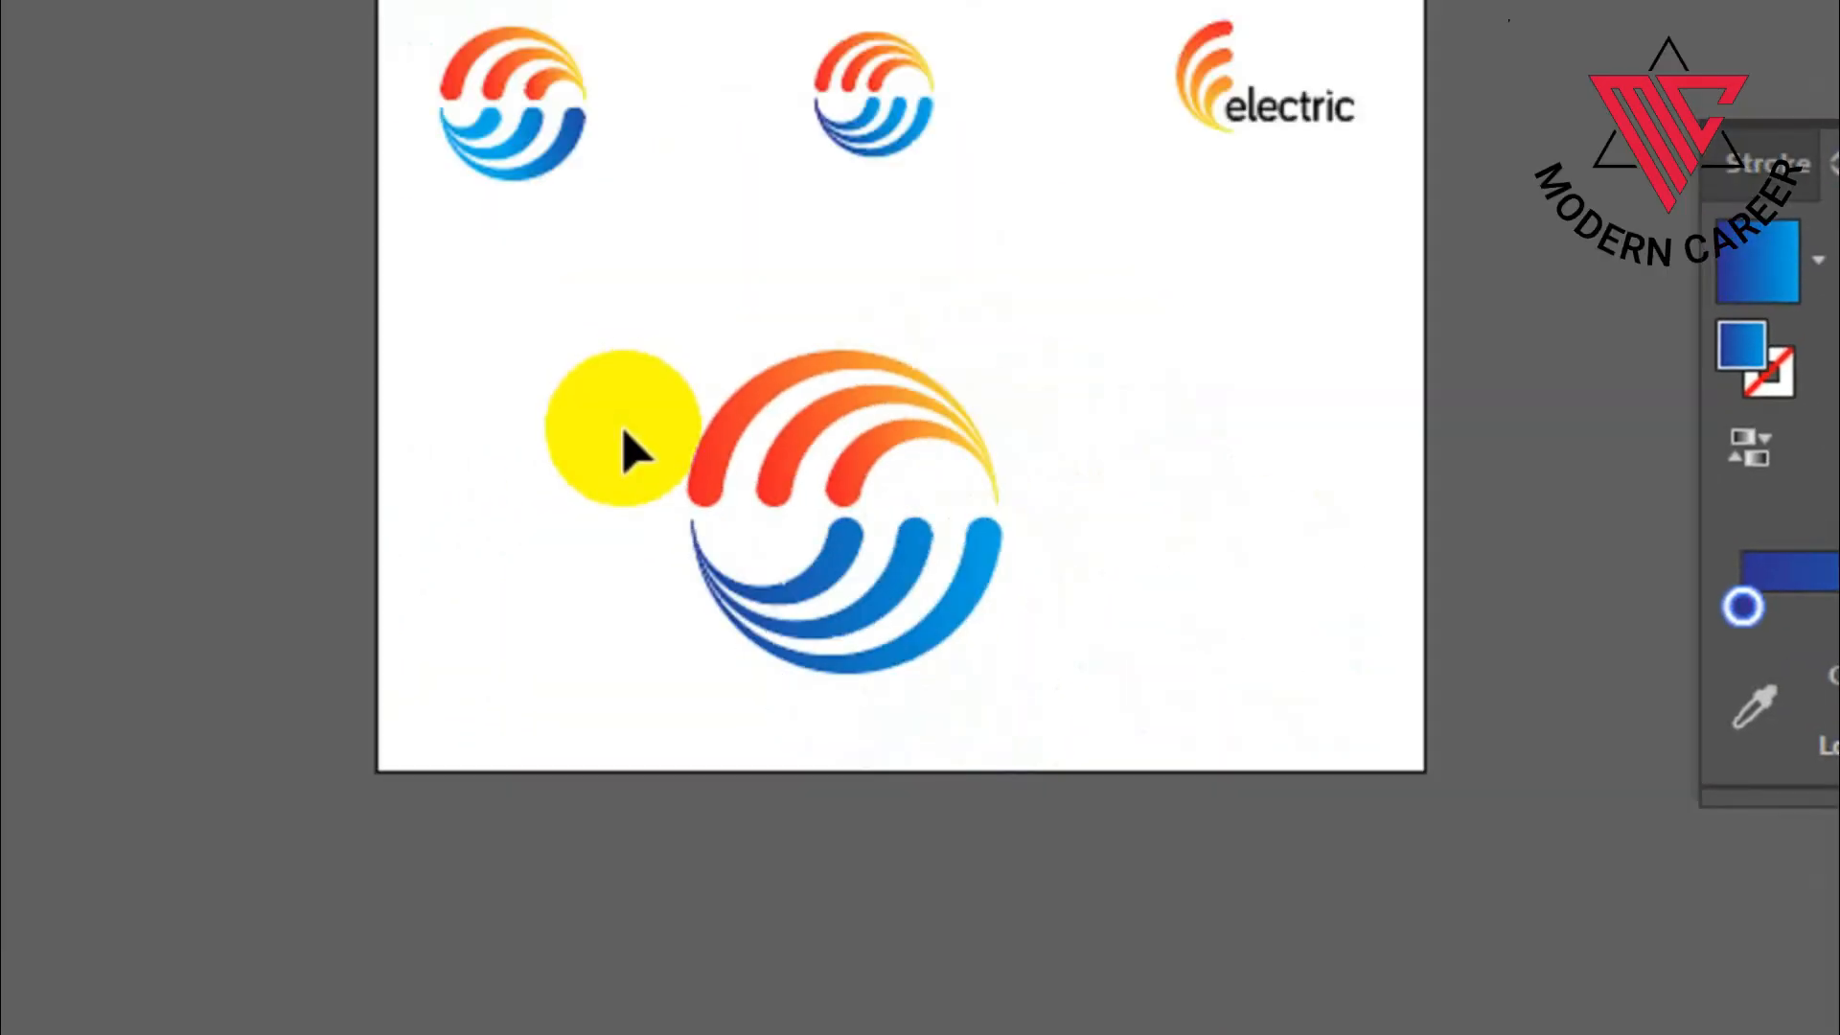
scroll(629, 434, "up", 2)
left_click_drag(1240, 938, 723, 363)
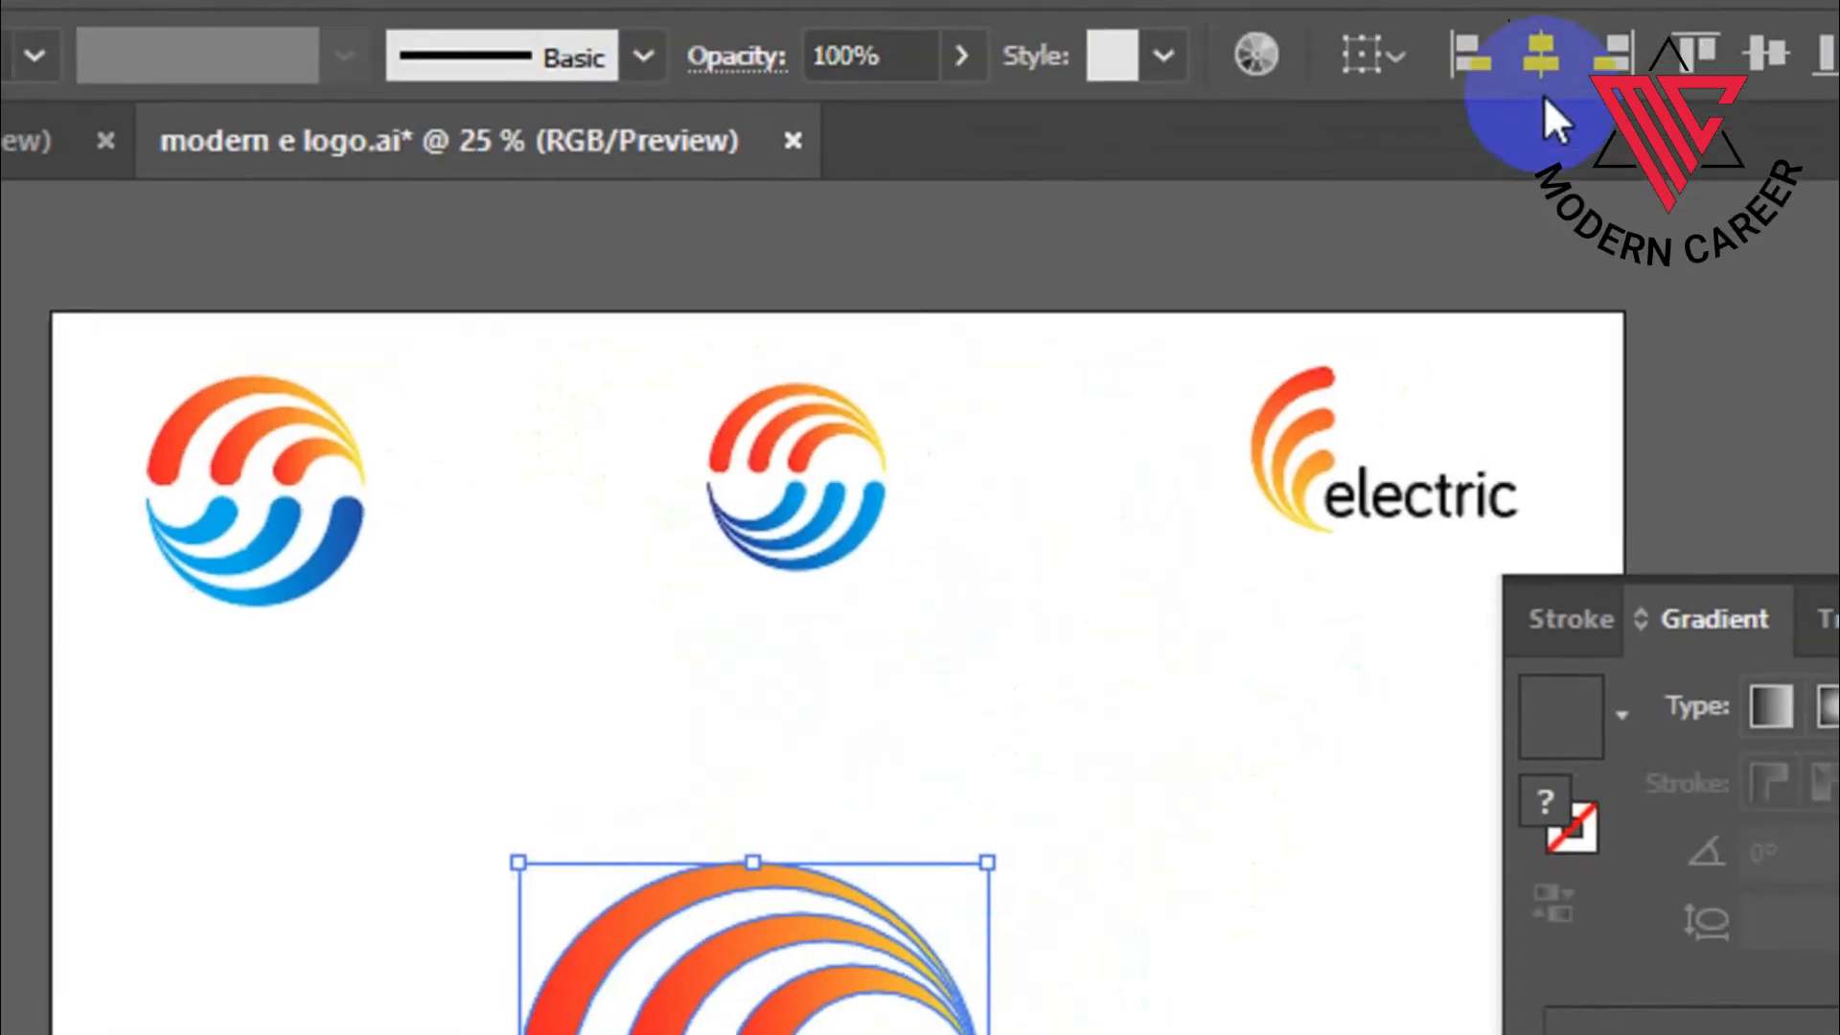
left_click(1540, 59)
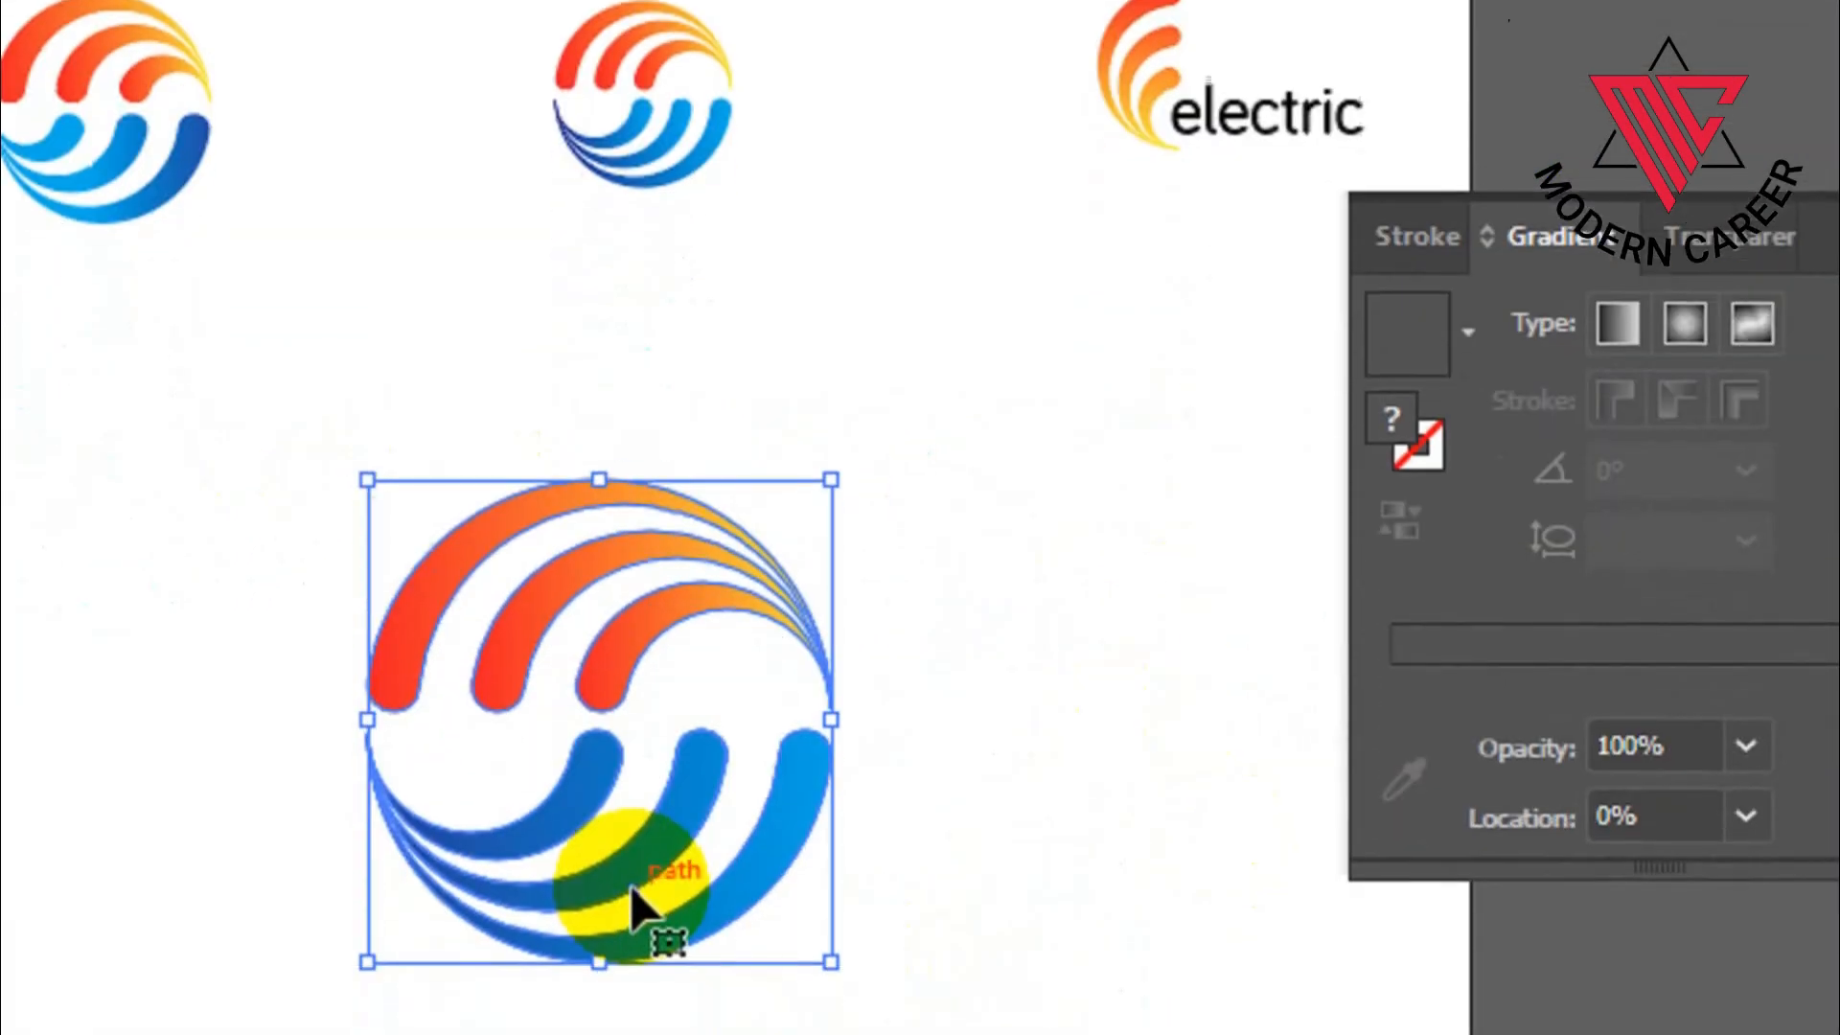
key("ctrl+g")
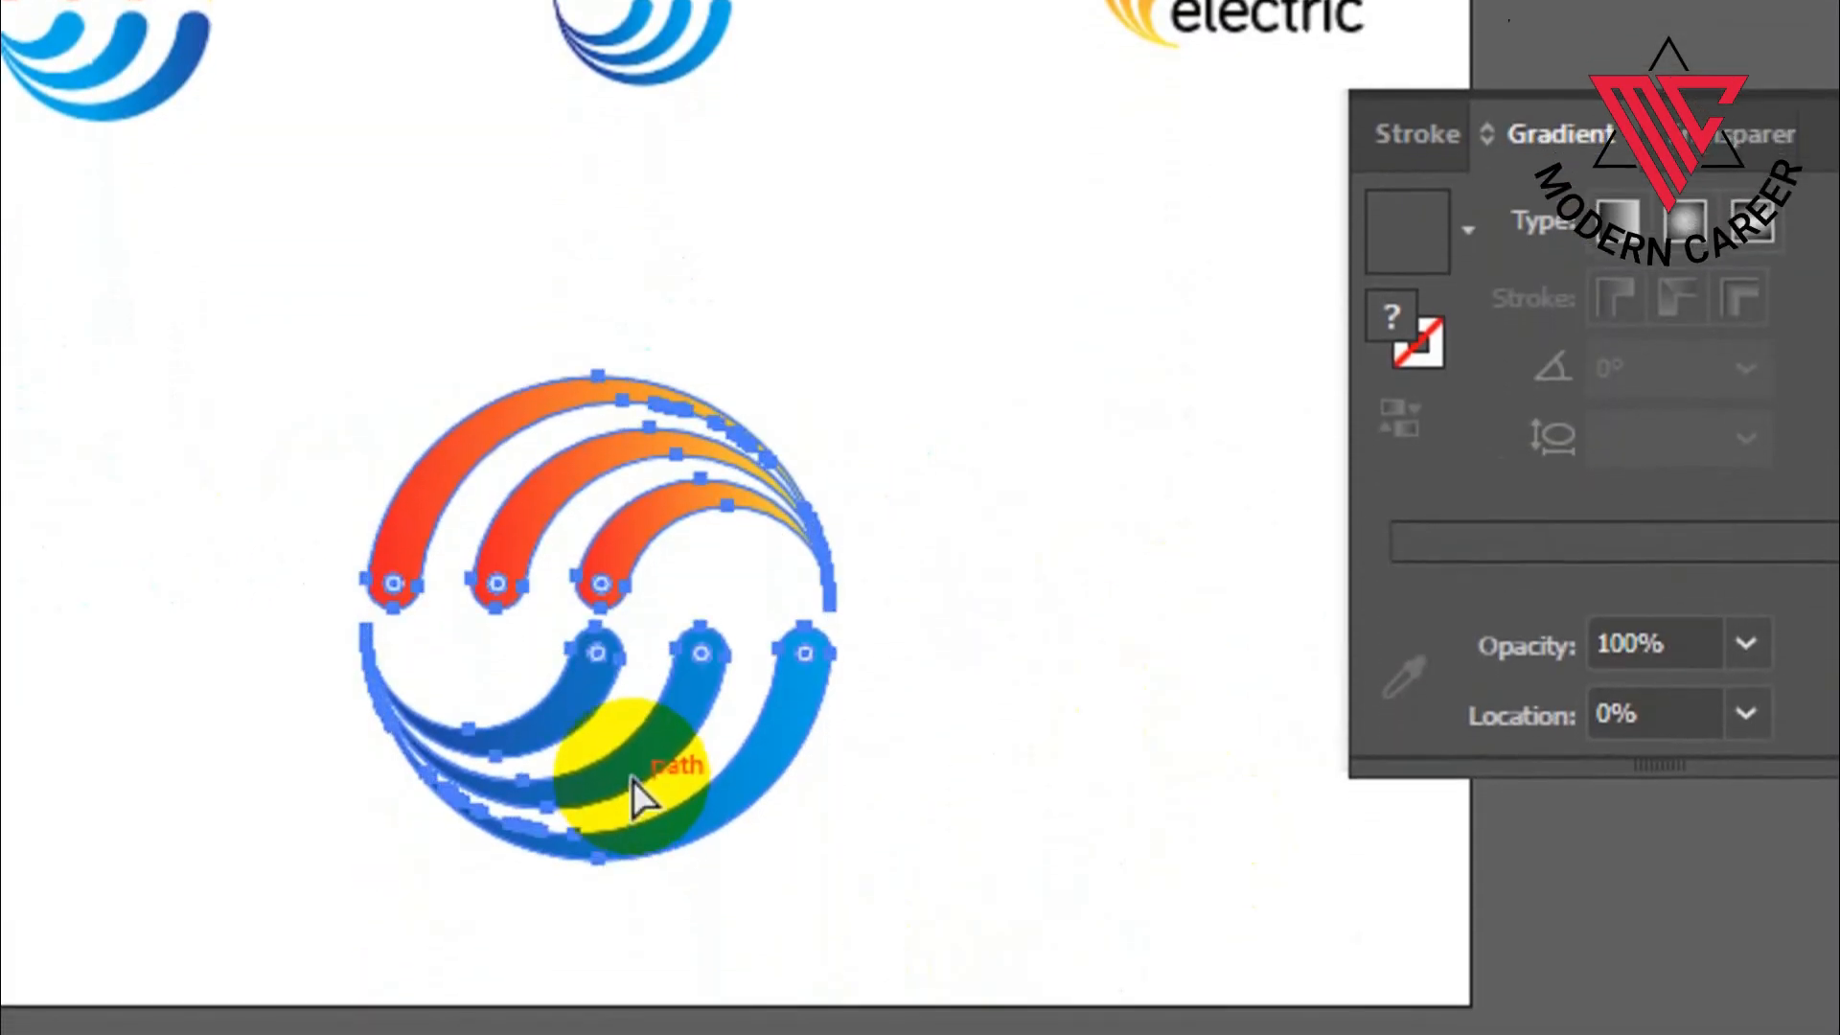
- Shift the grouped logo toward the artboard's left side, place a duplicate to its right, and deselect
left_click(93, 563)
left_click(914, 402)
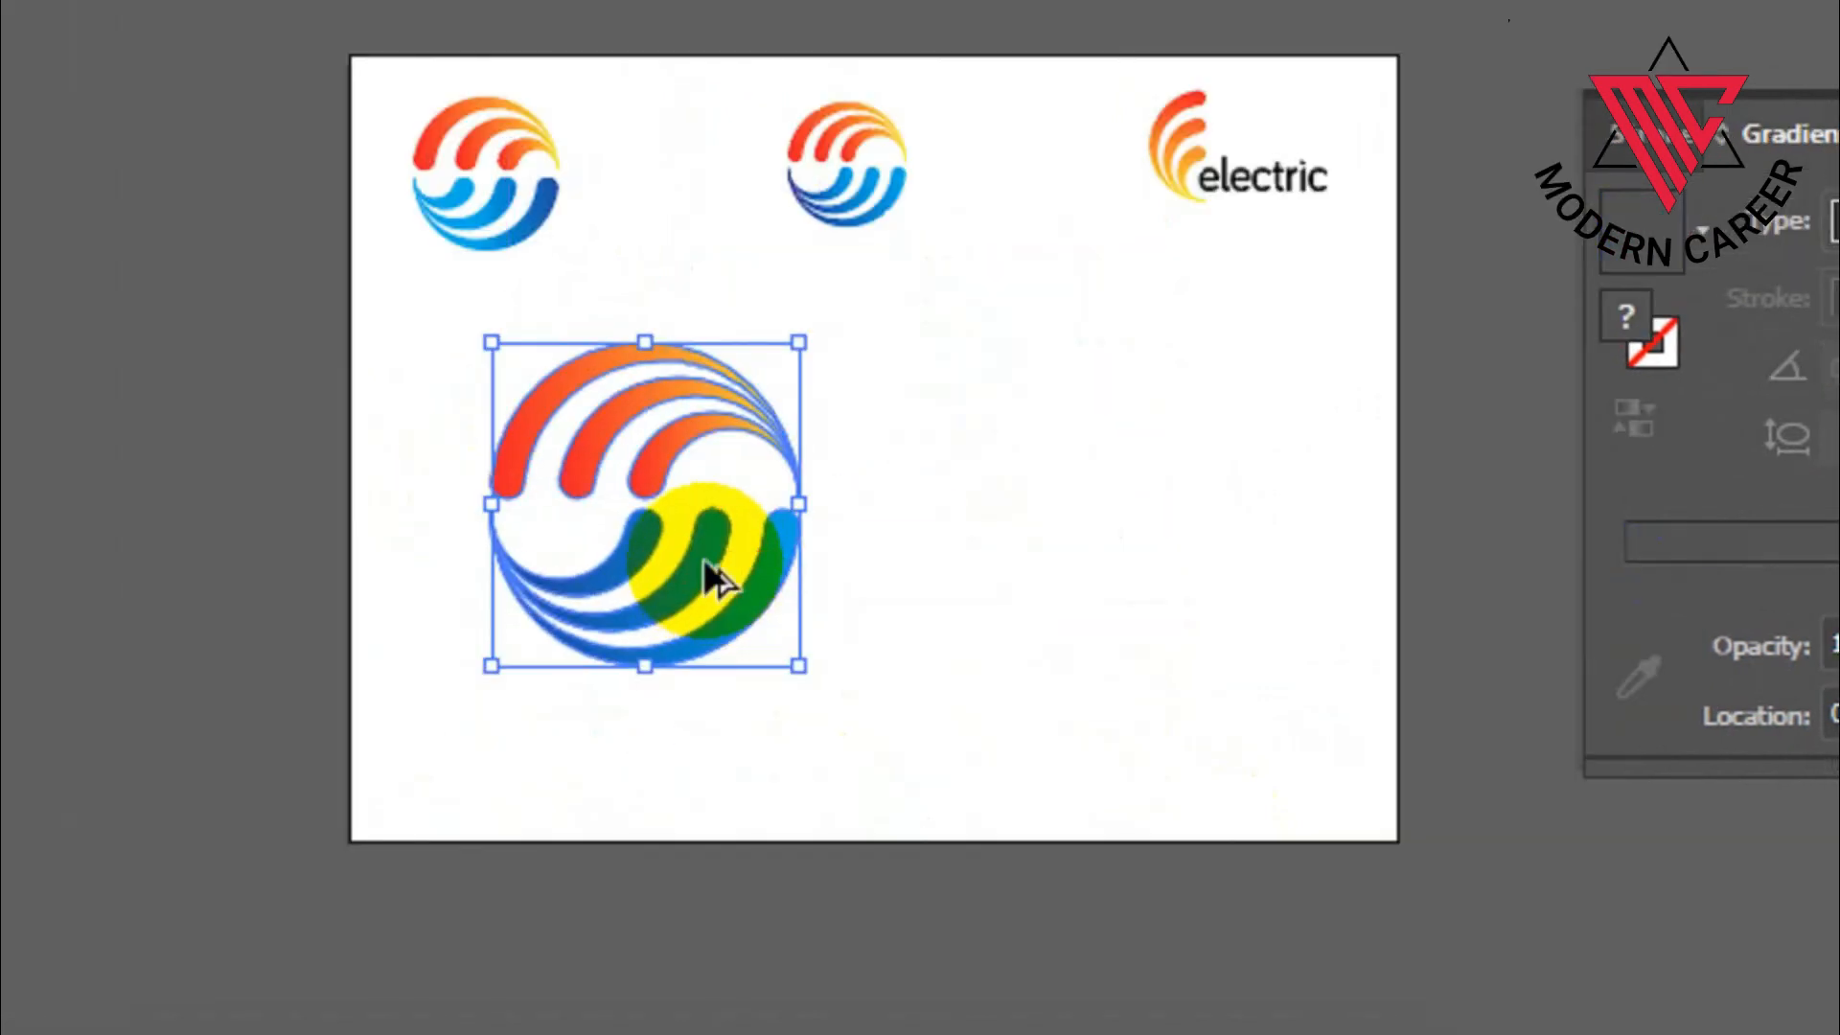
left_click_drag(706, 565, 1109, 573)
scroll(1264, 567, "up", 1)
left_click(1254, 583)
- Ungroup the duplicate logo and delete its blue lower half
left_click(1138, 560)
right_click(1141, 575)
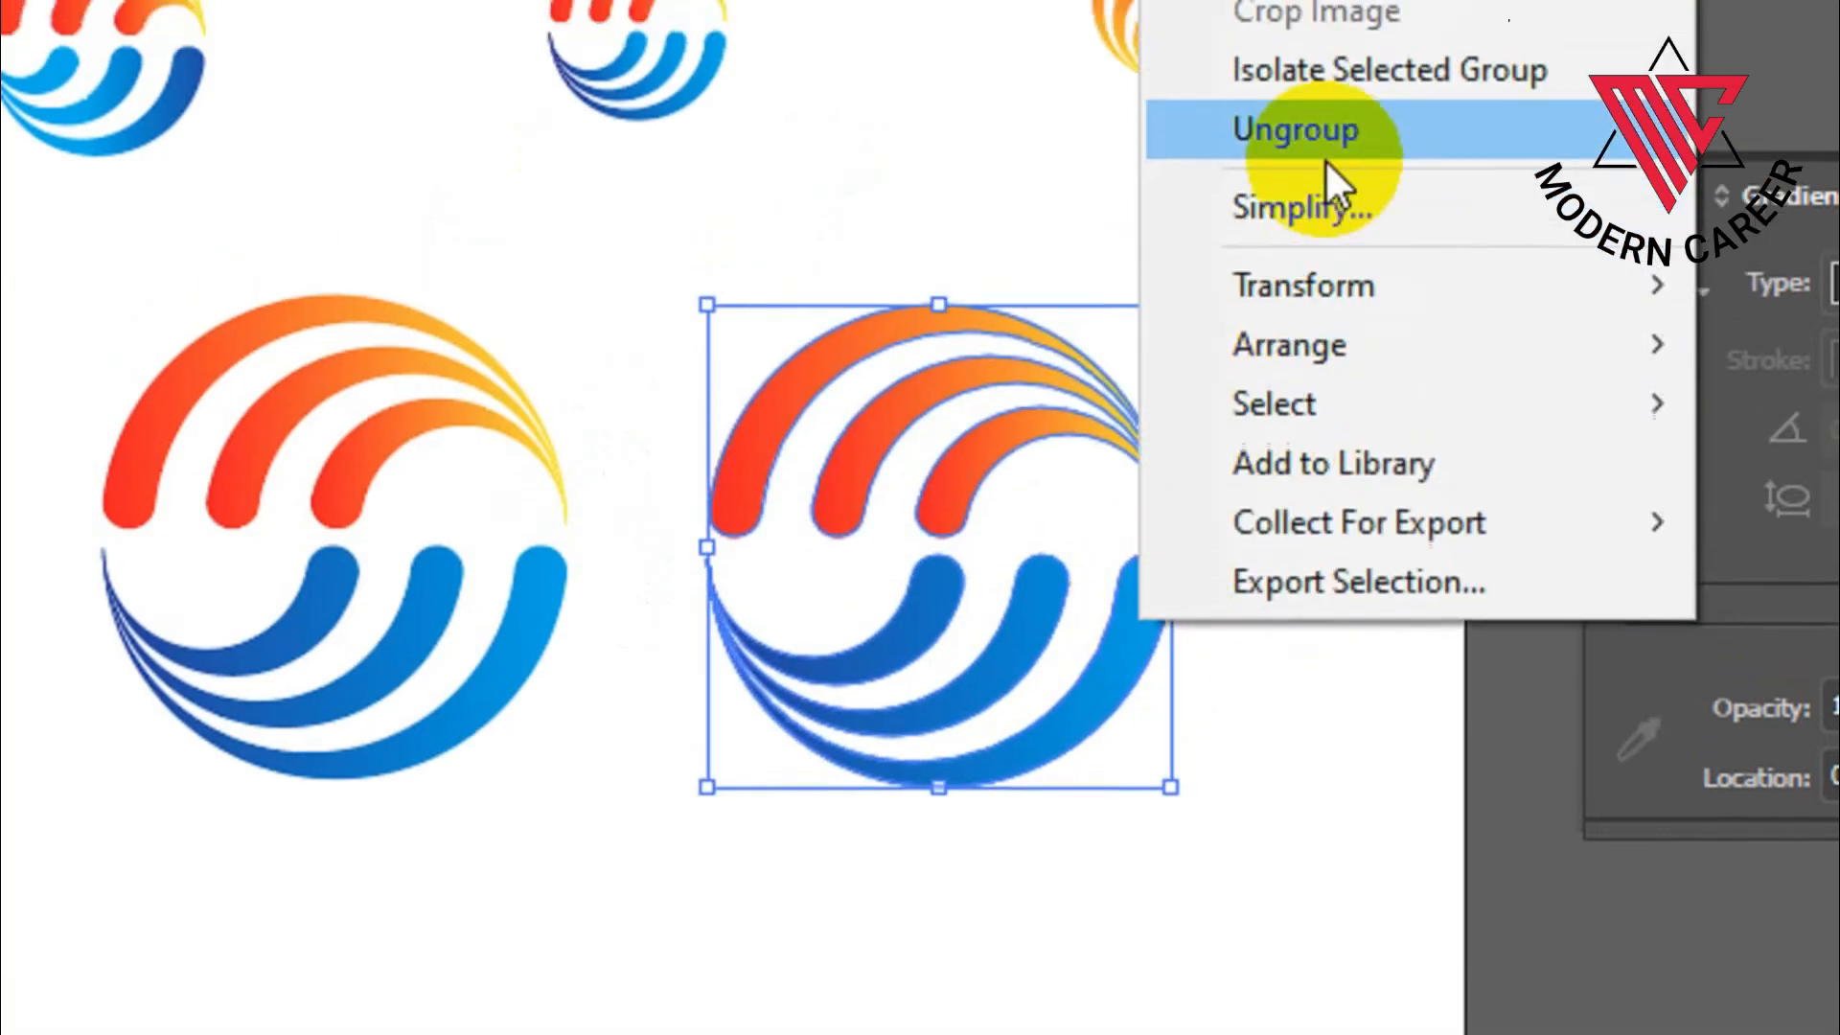
left_click(1334, 66)
left_click(1347, 280)
left_click(1131, 762)
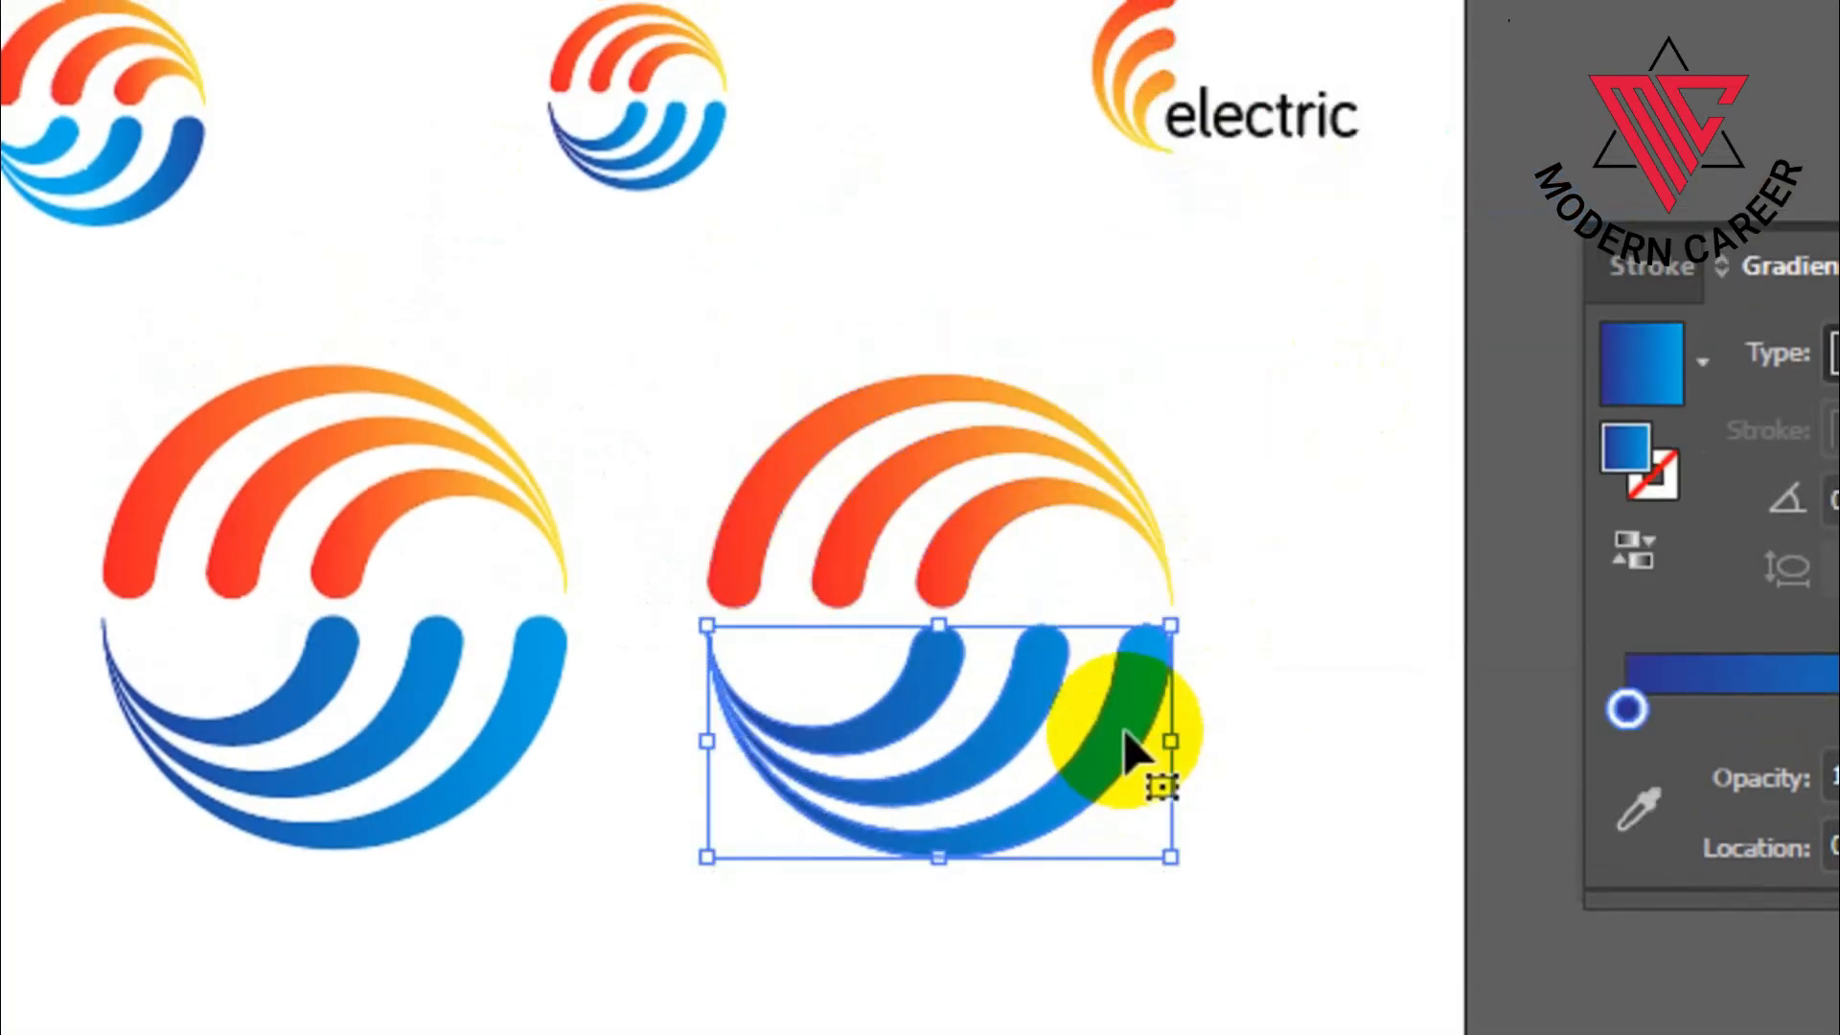
key("Delete")
- Rotate the red-yellow half 90° clockwise and reflect it across the vertical axis to form an E shape, then deselect
left_click_drag(1081, 626, 931, 376)
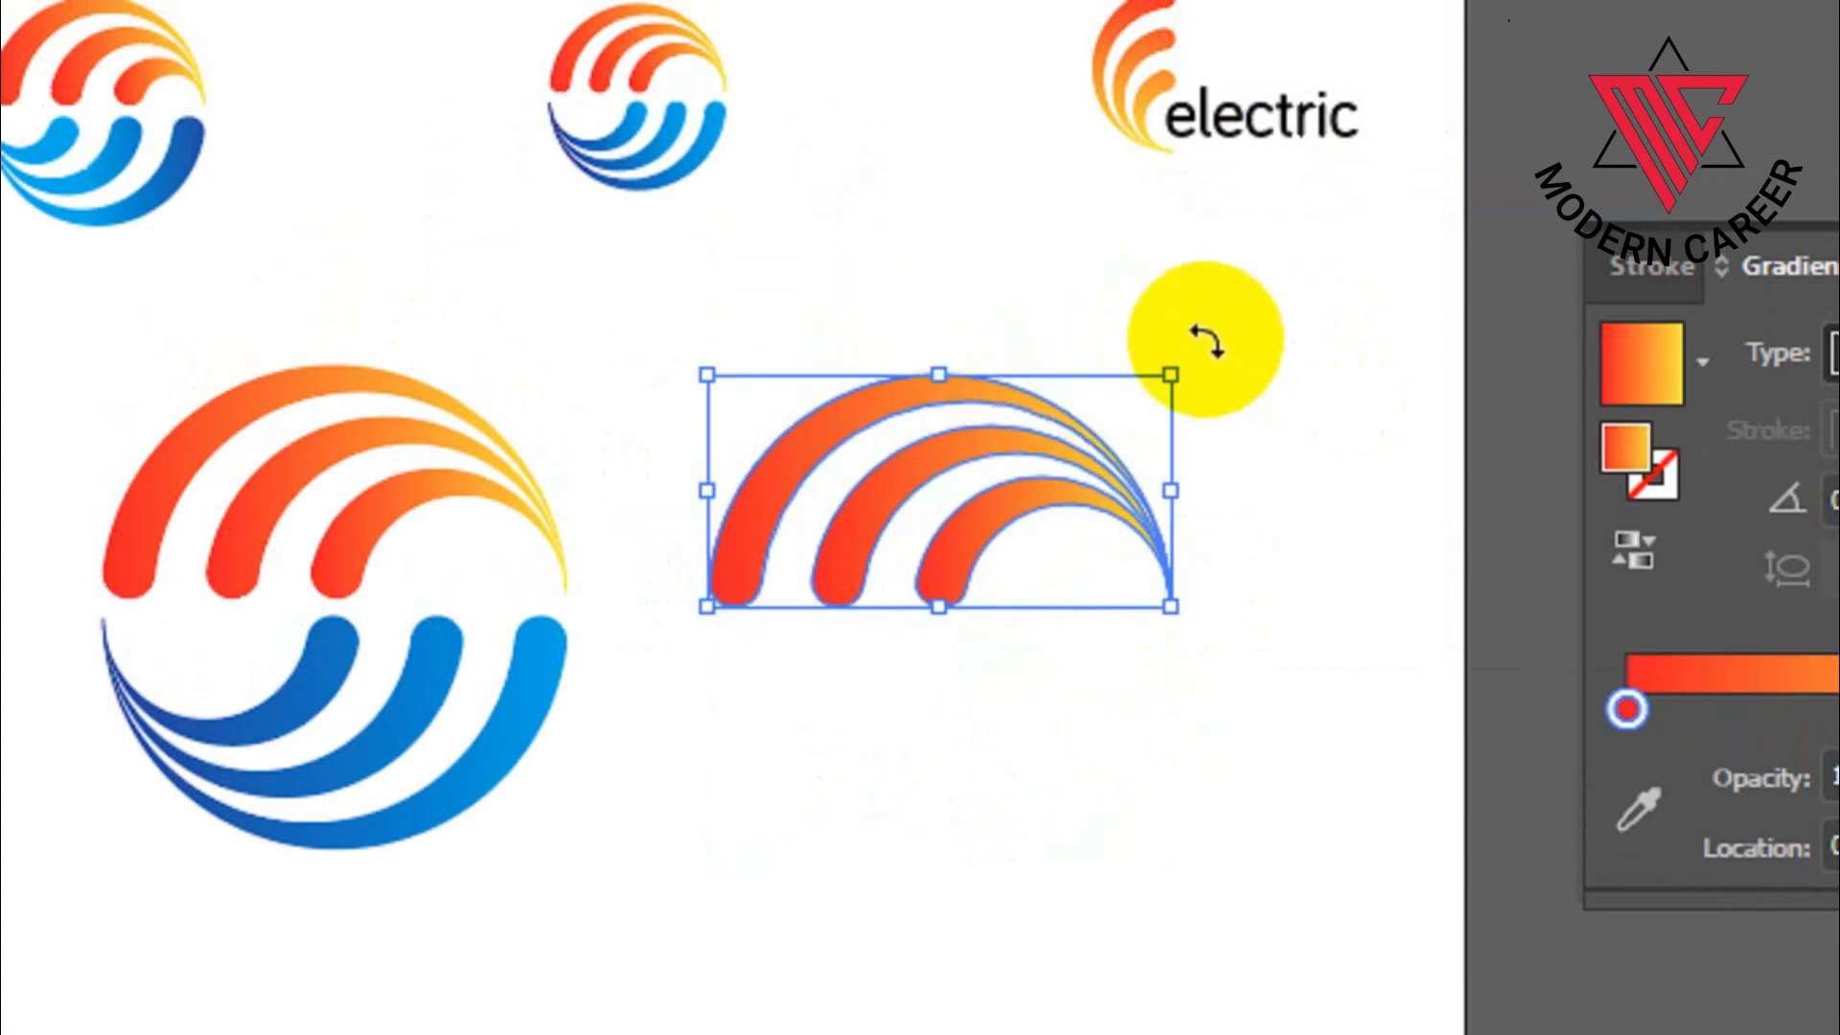
left_click_drag(1198, 347, 1052, 692)
right_click(956, 425)
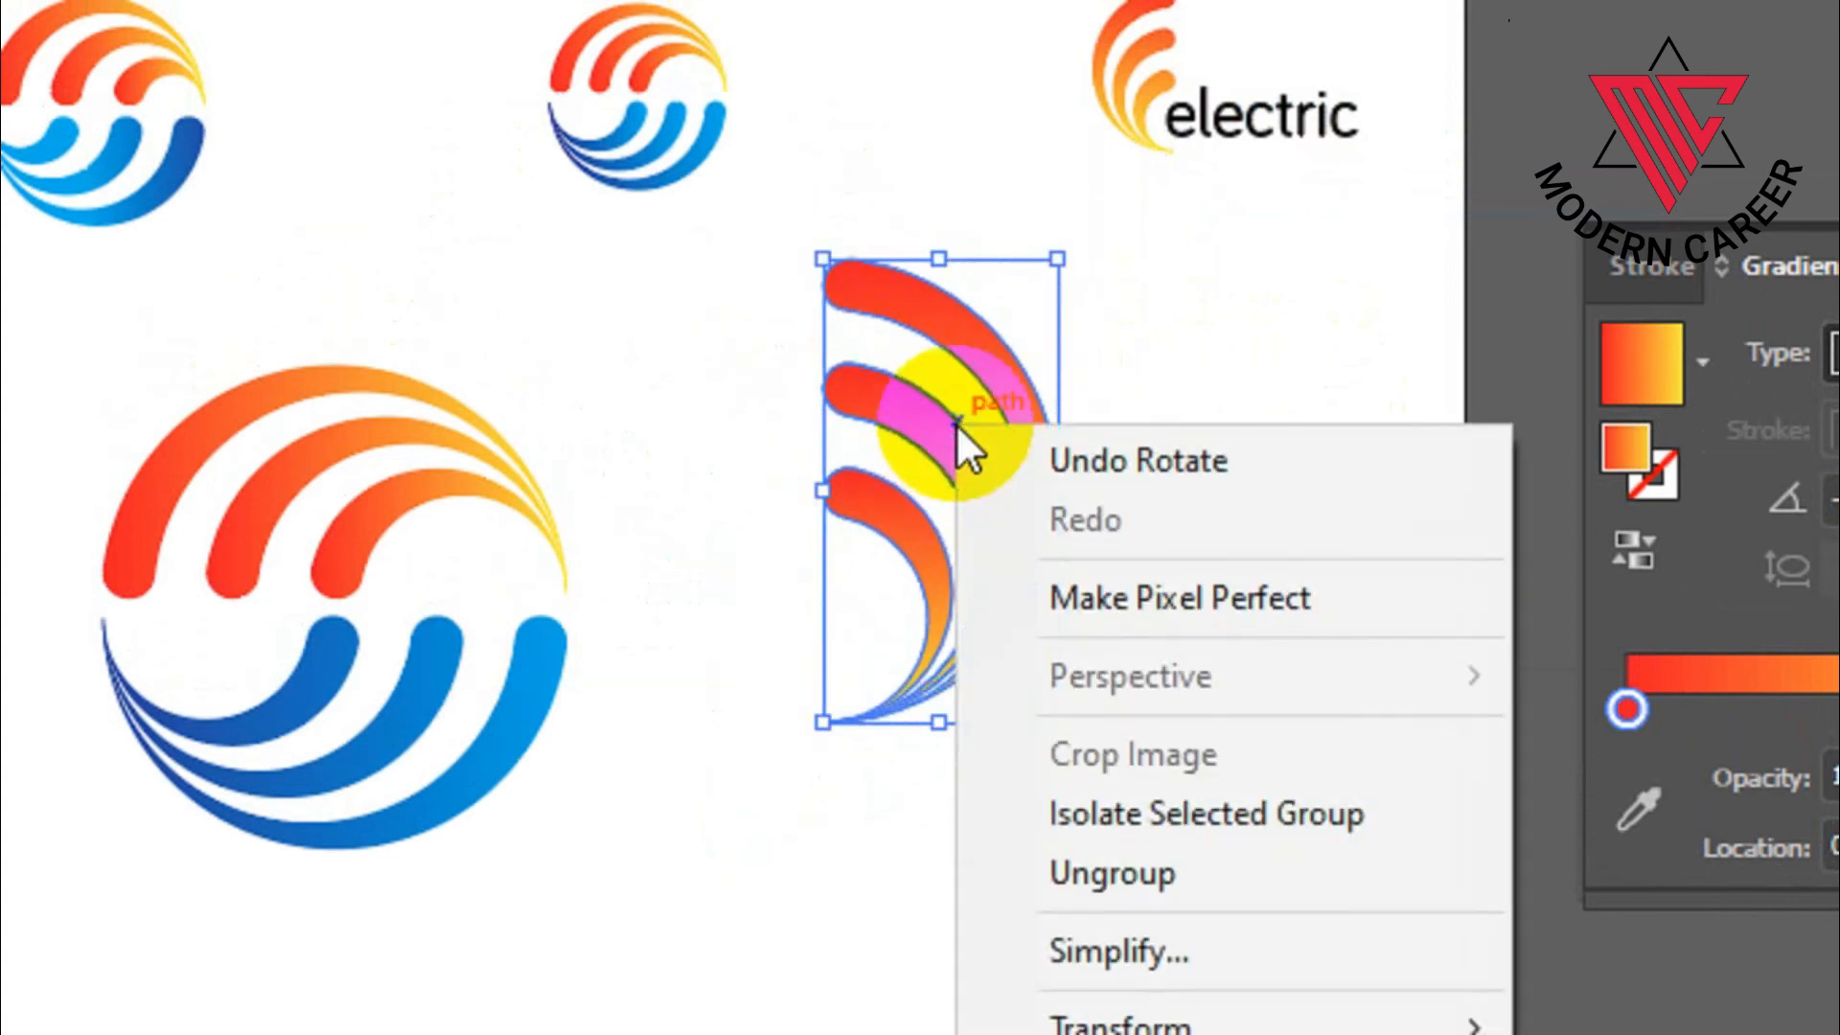
mouse_move(1129, 1026)
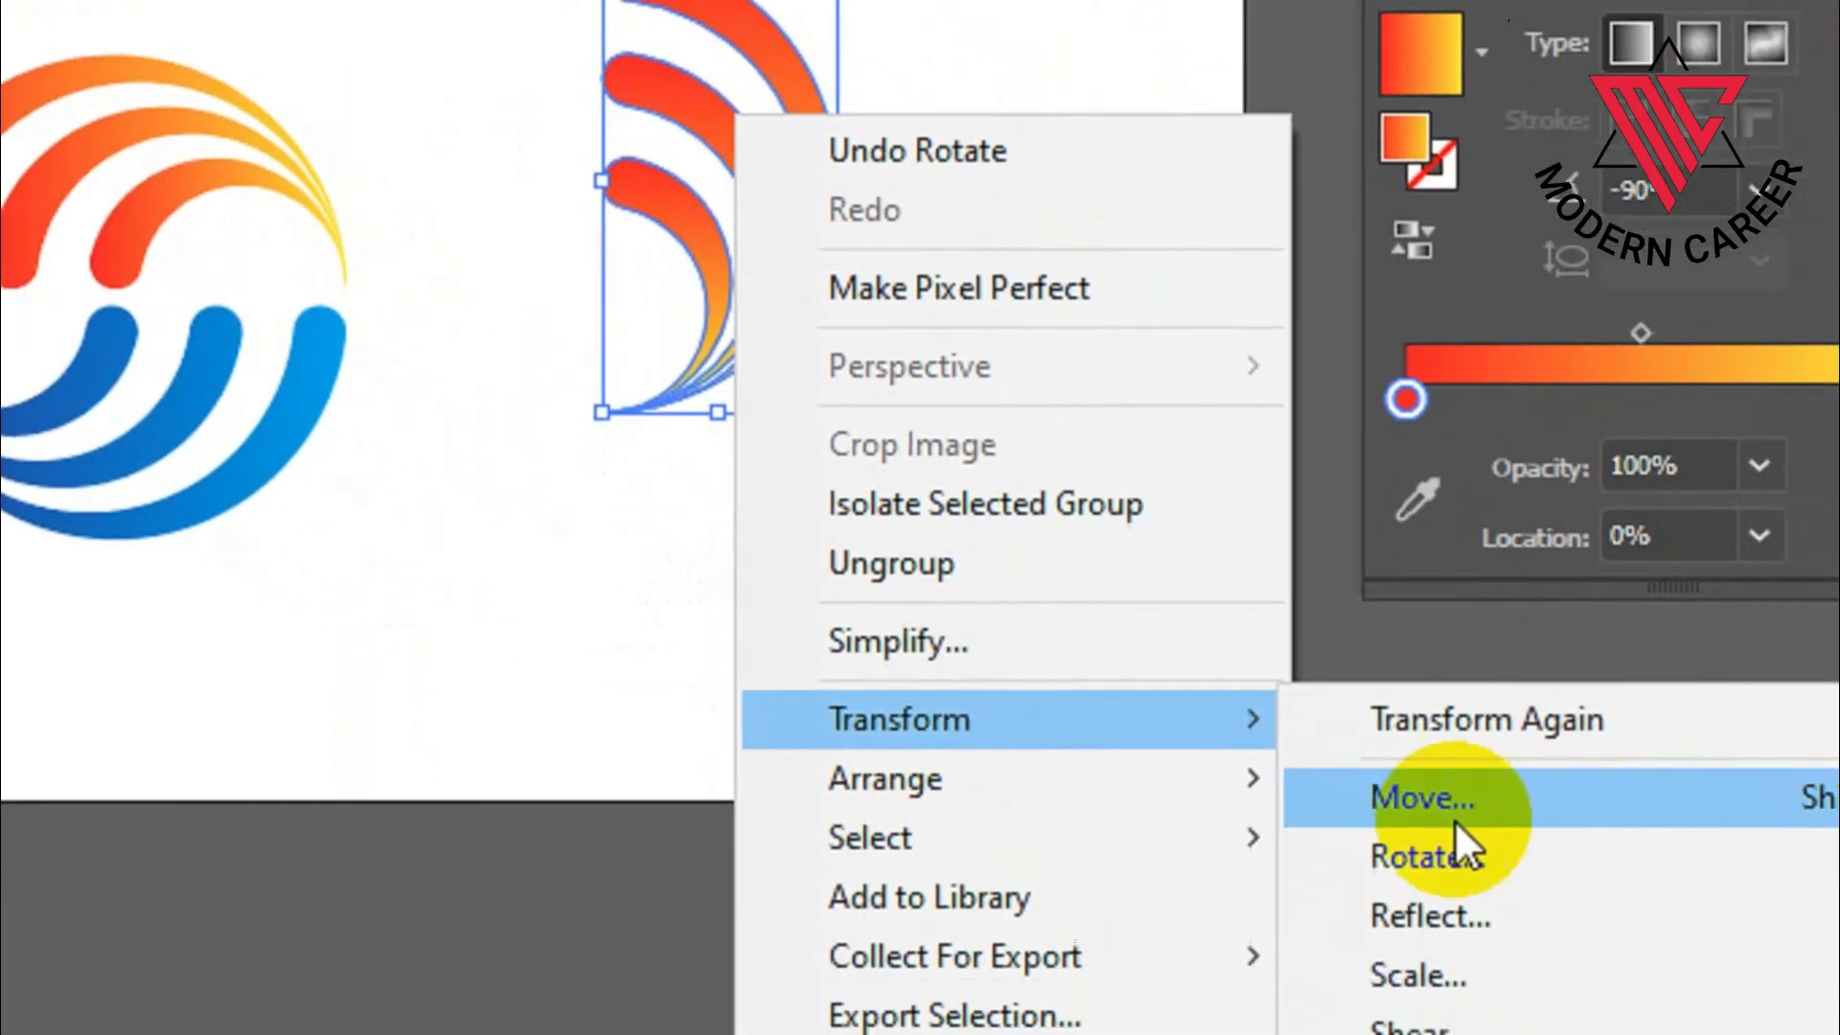
left_click(1667, 999)
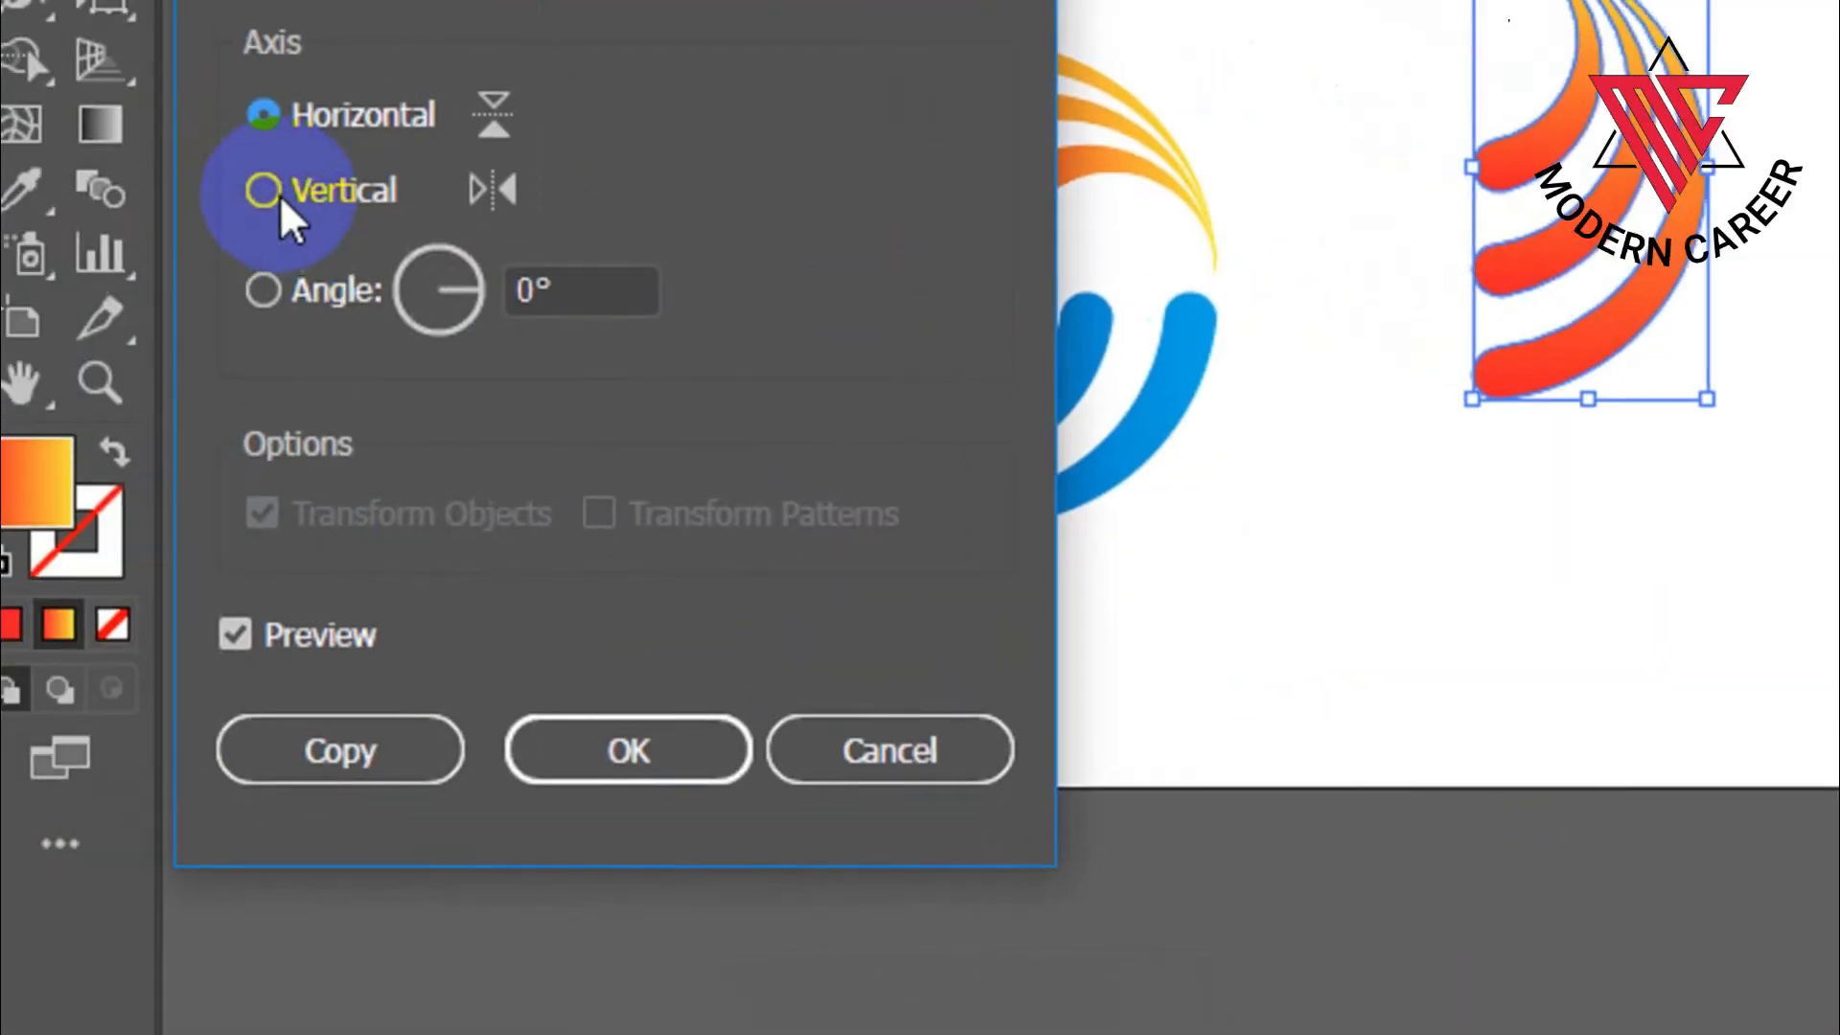
left_click(312, 251)
left_click(644, 791)
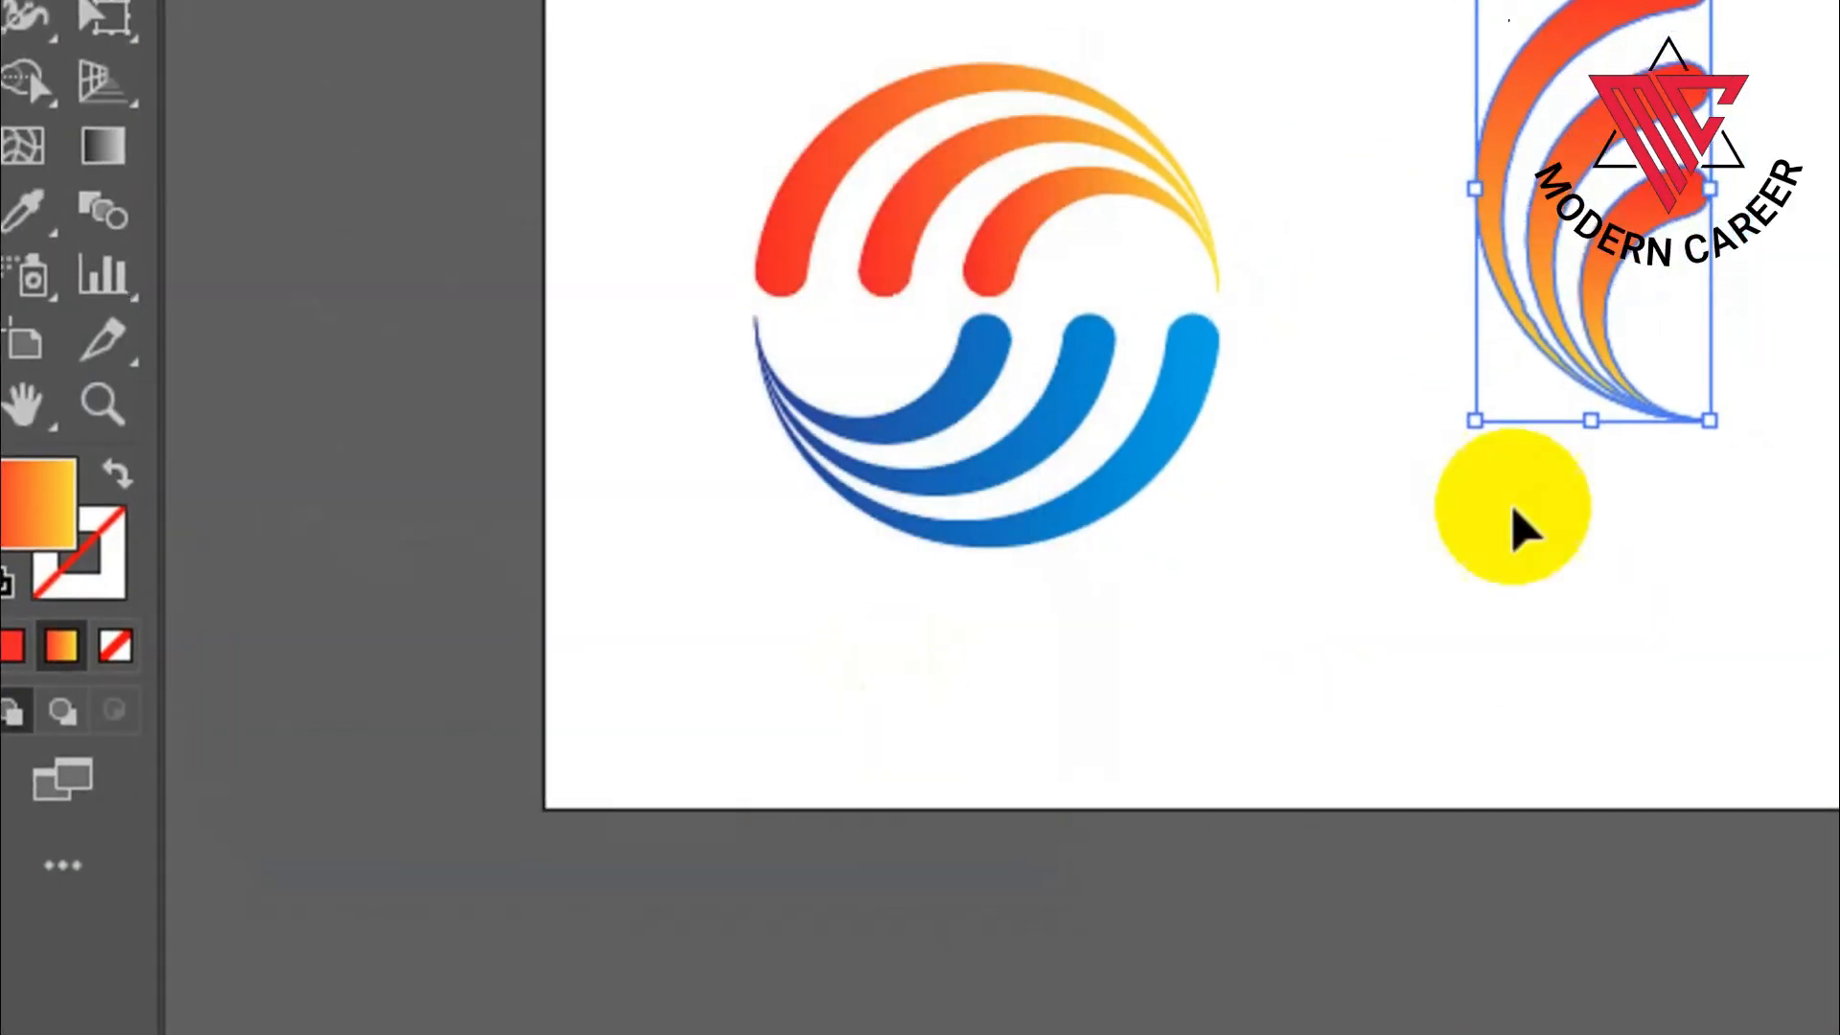
left_click(1700, 383)
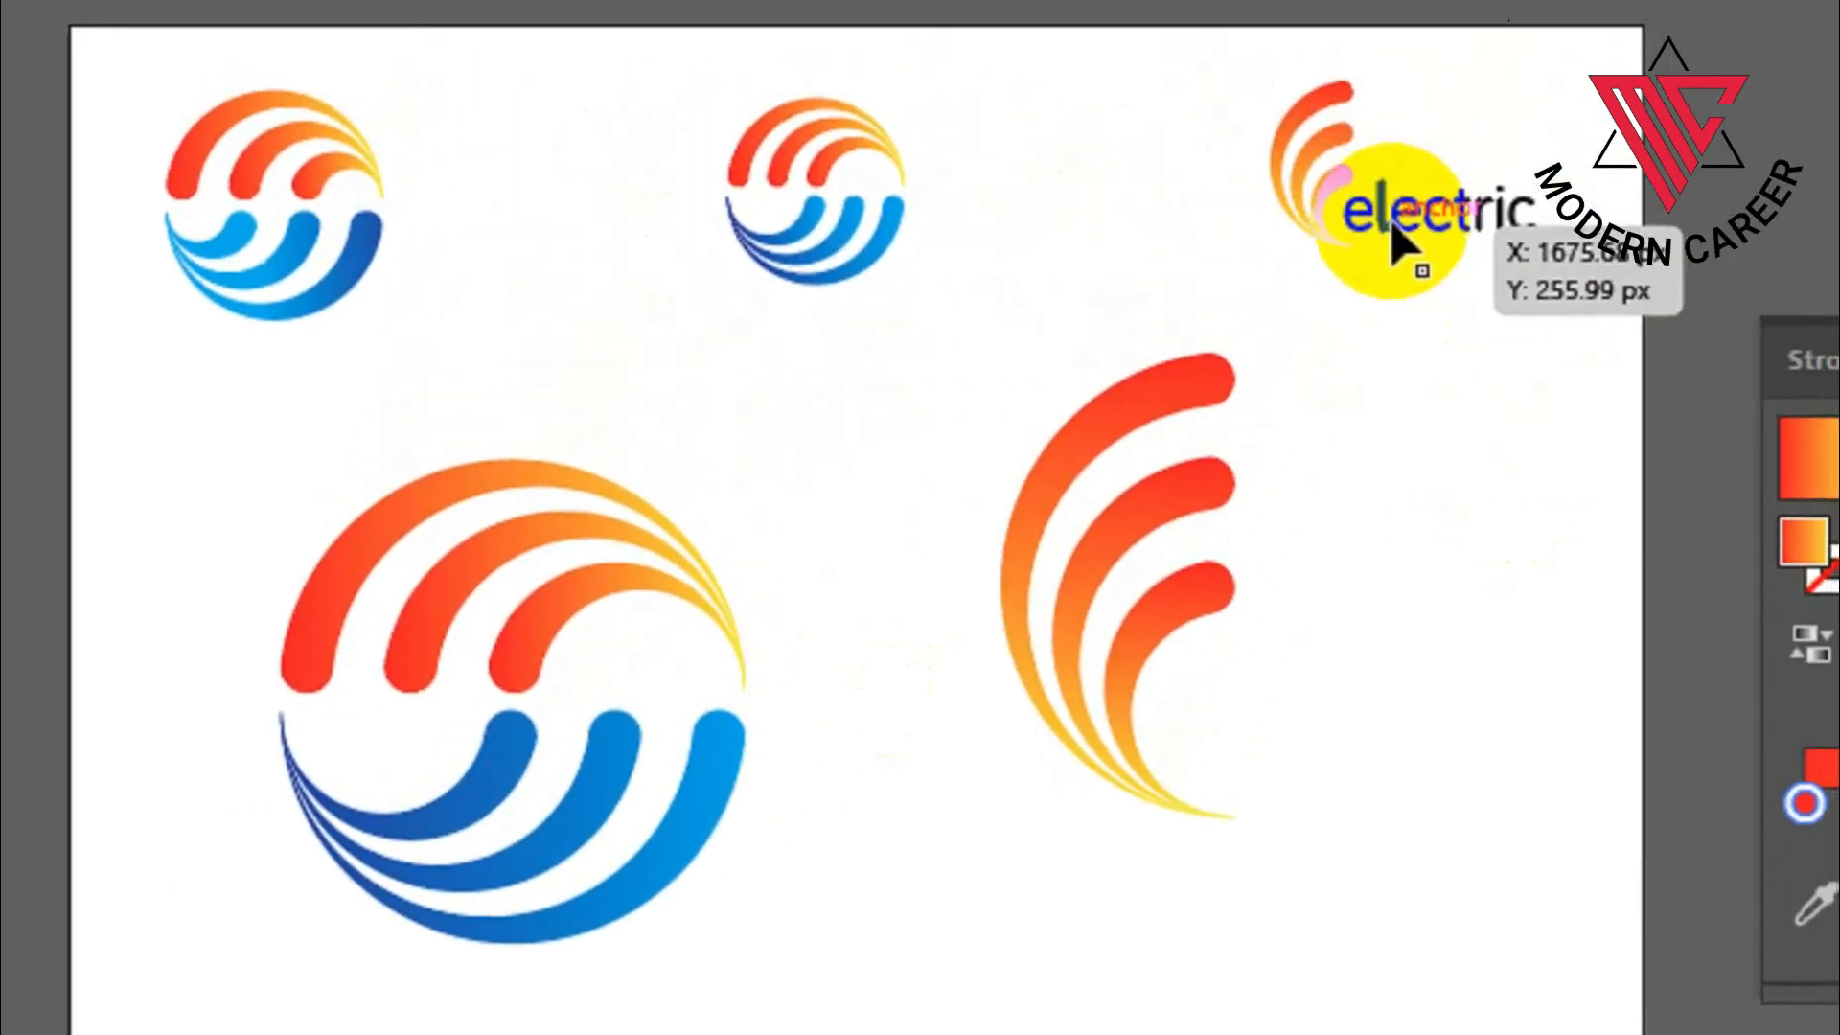
left_click(1389, 273)
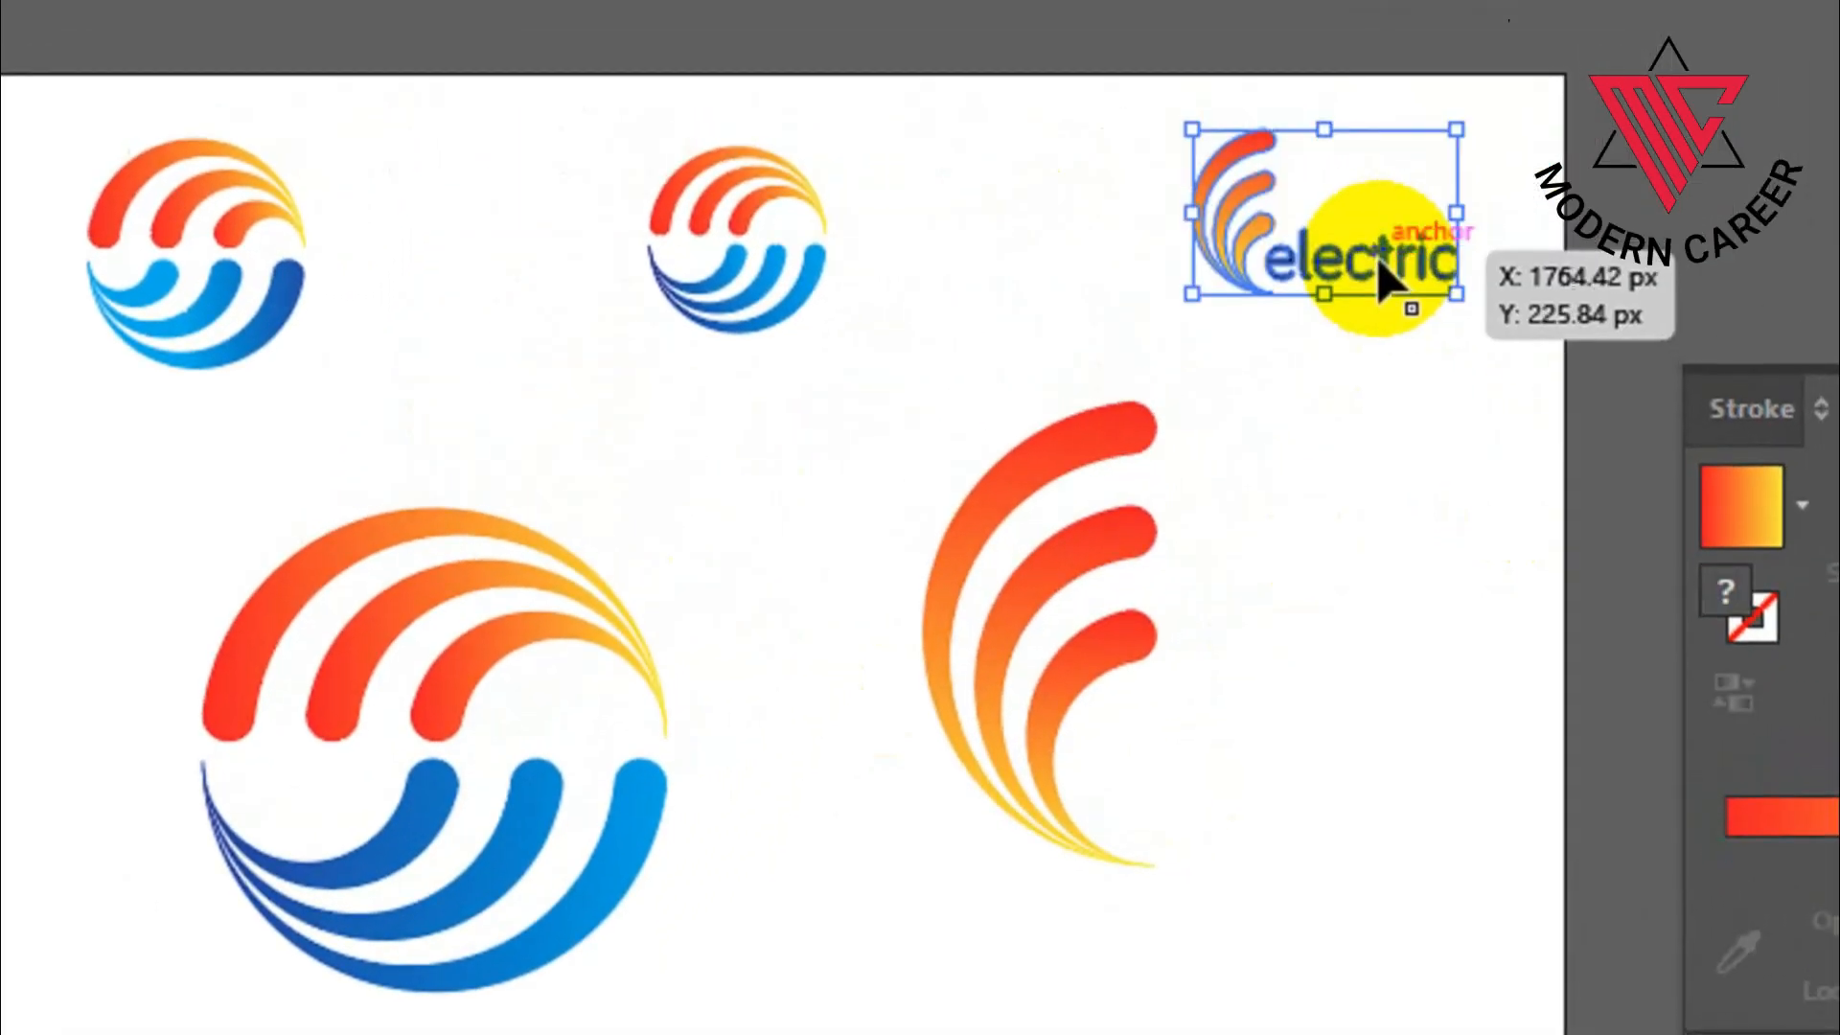
left_click_drag(1374, 268, 1376, 429)
right_click(1376, 428)
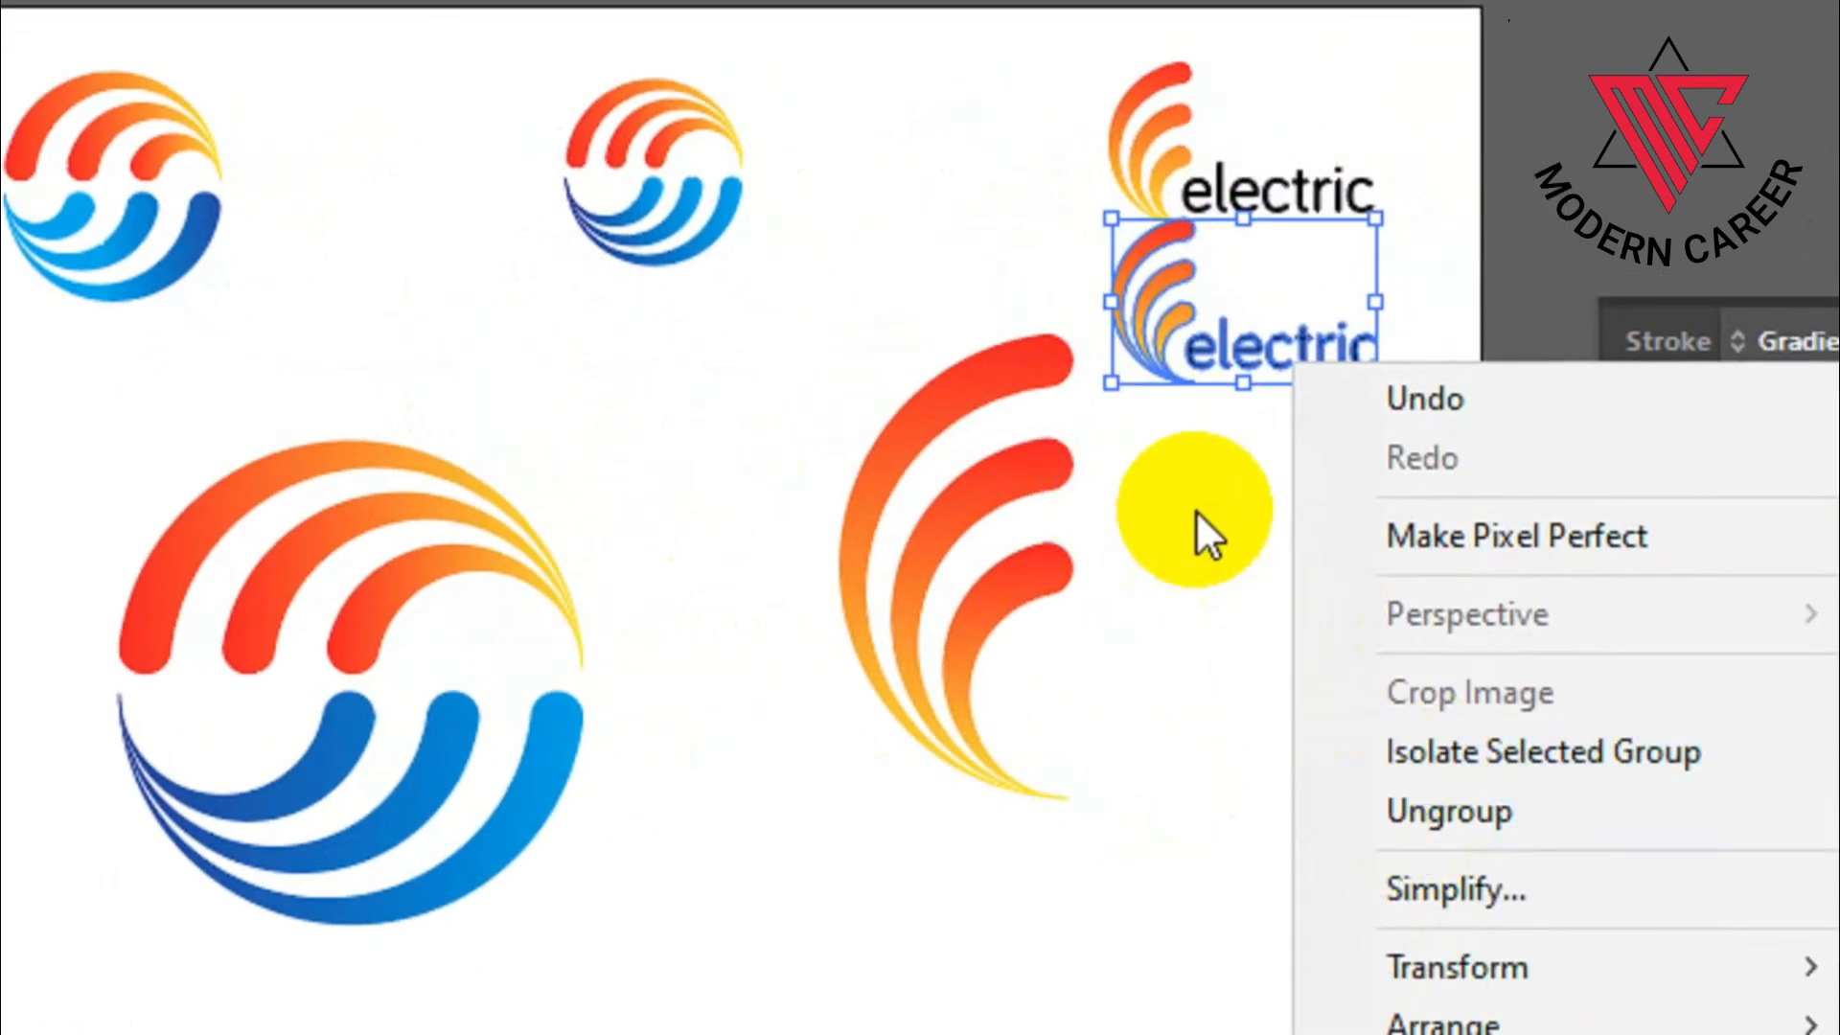
left_click(1219, 450)
left_click(1236, 364)
key("Delete")
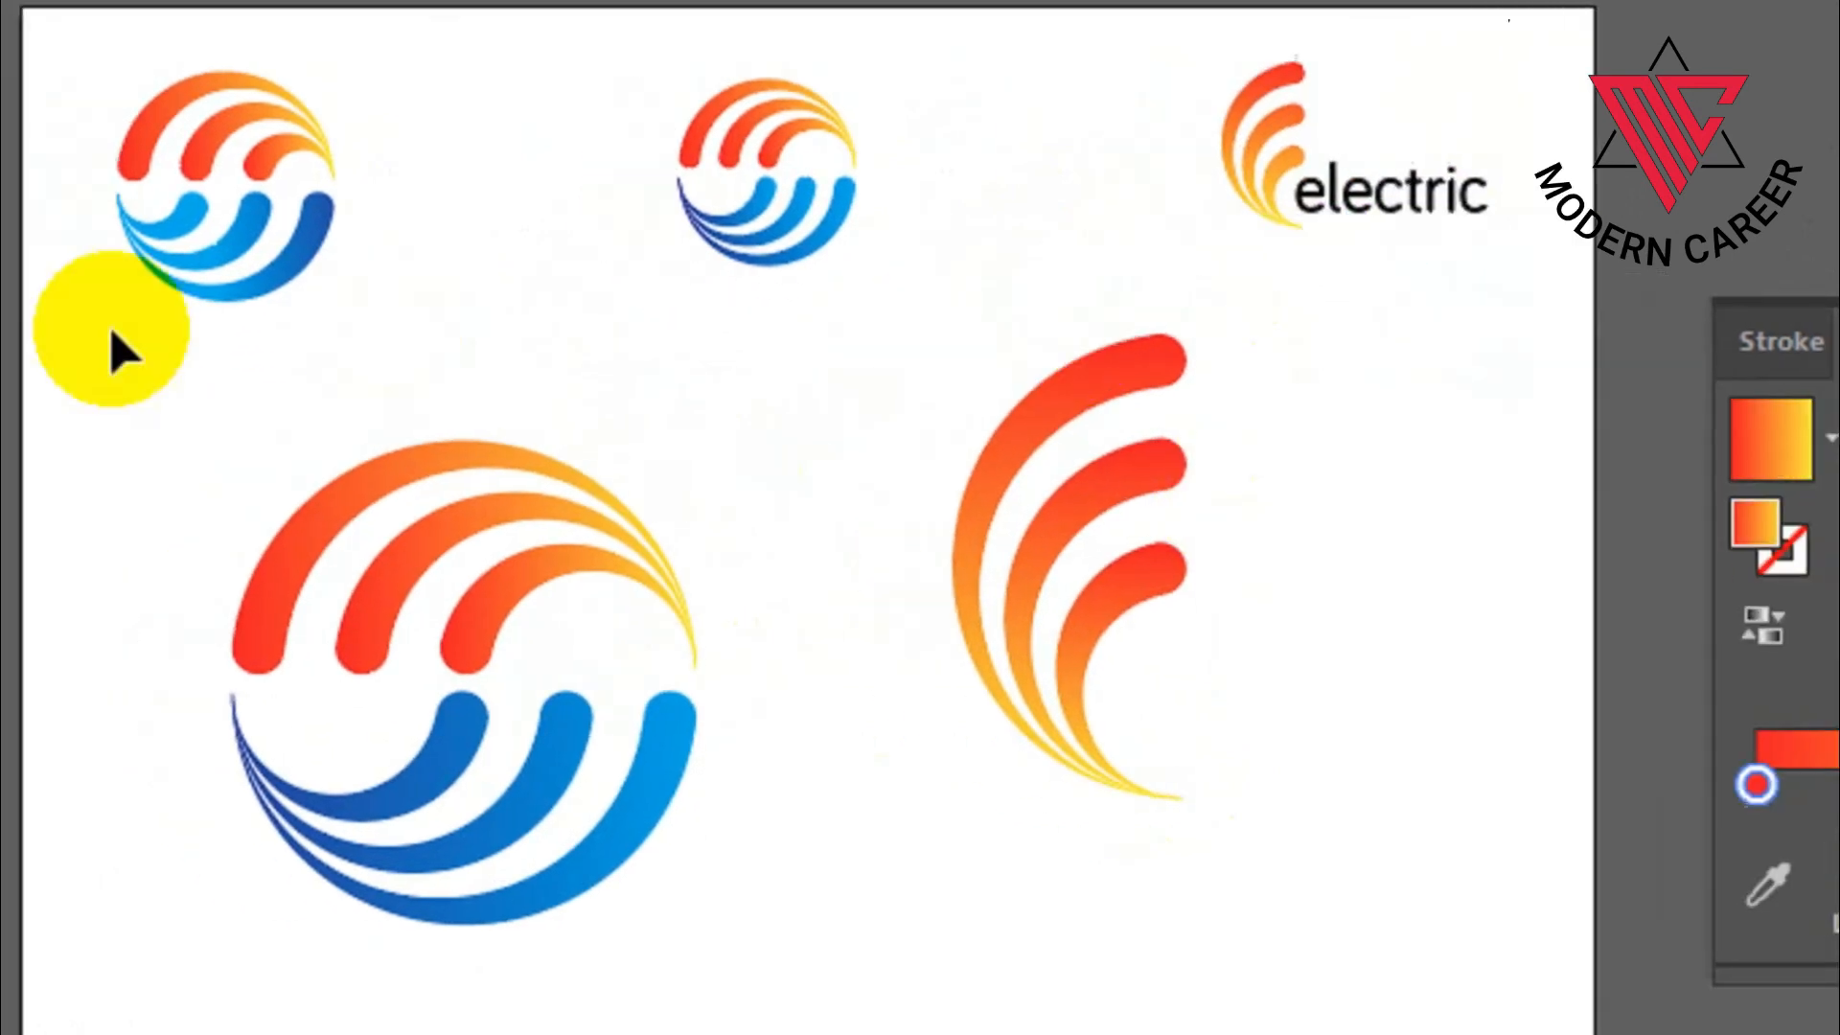
- Add the text "electric" just to the right of the lowest crescent of the E-shaped mark
left_click(61, 260)
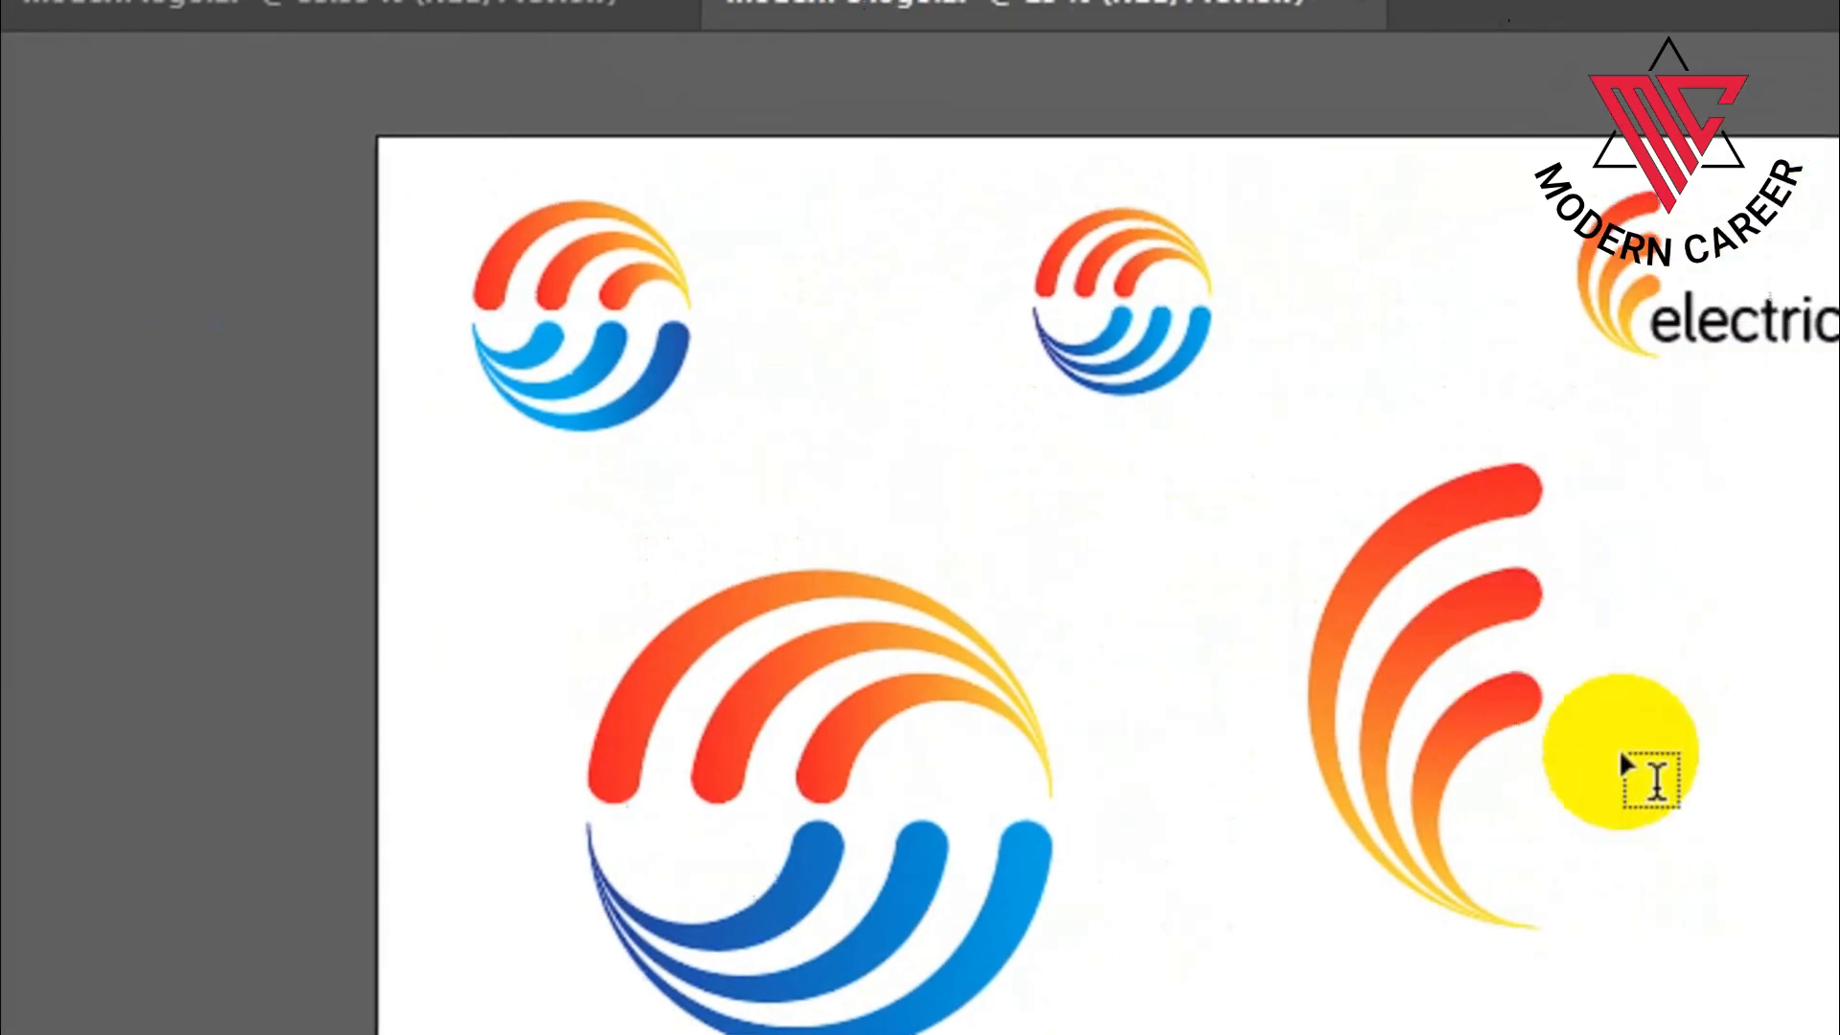
left_click(1754, 768)
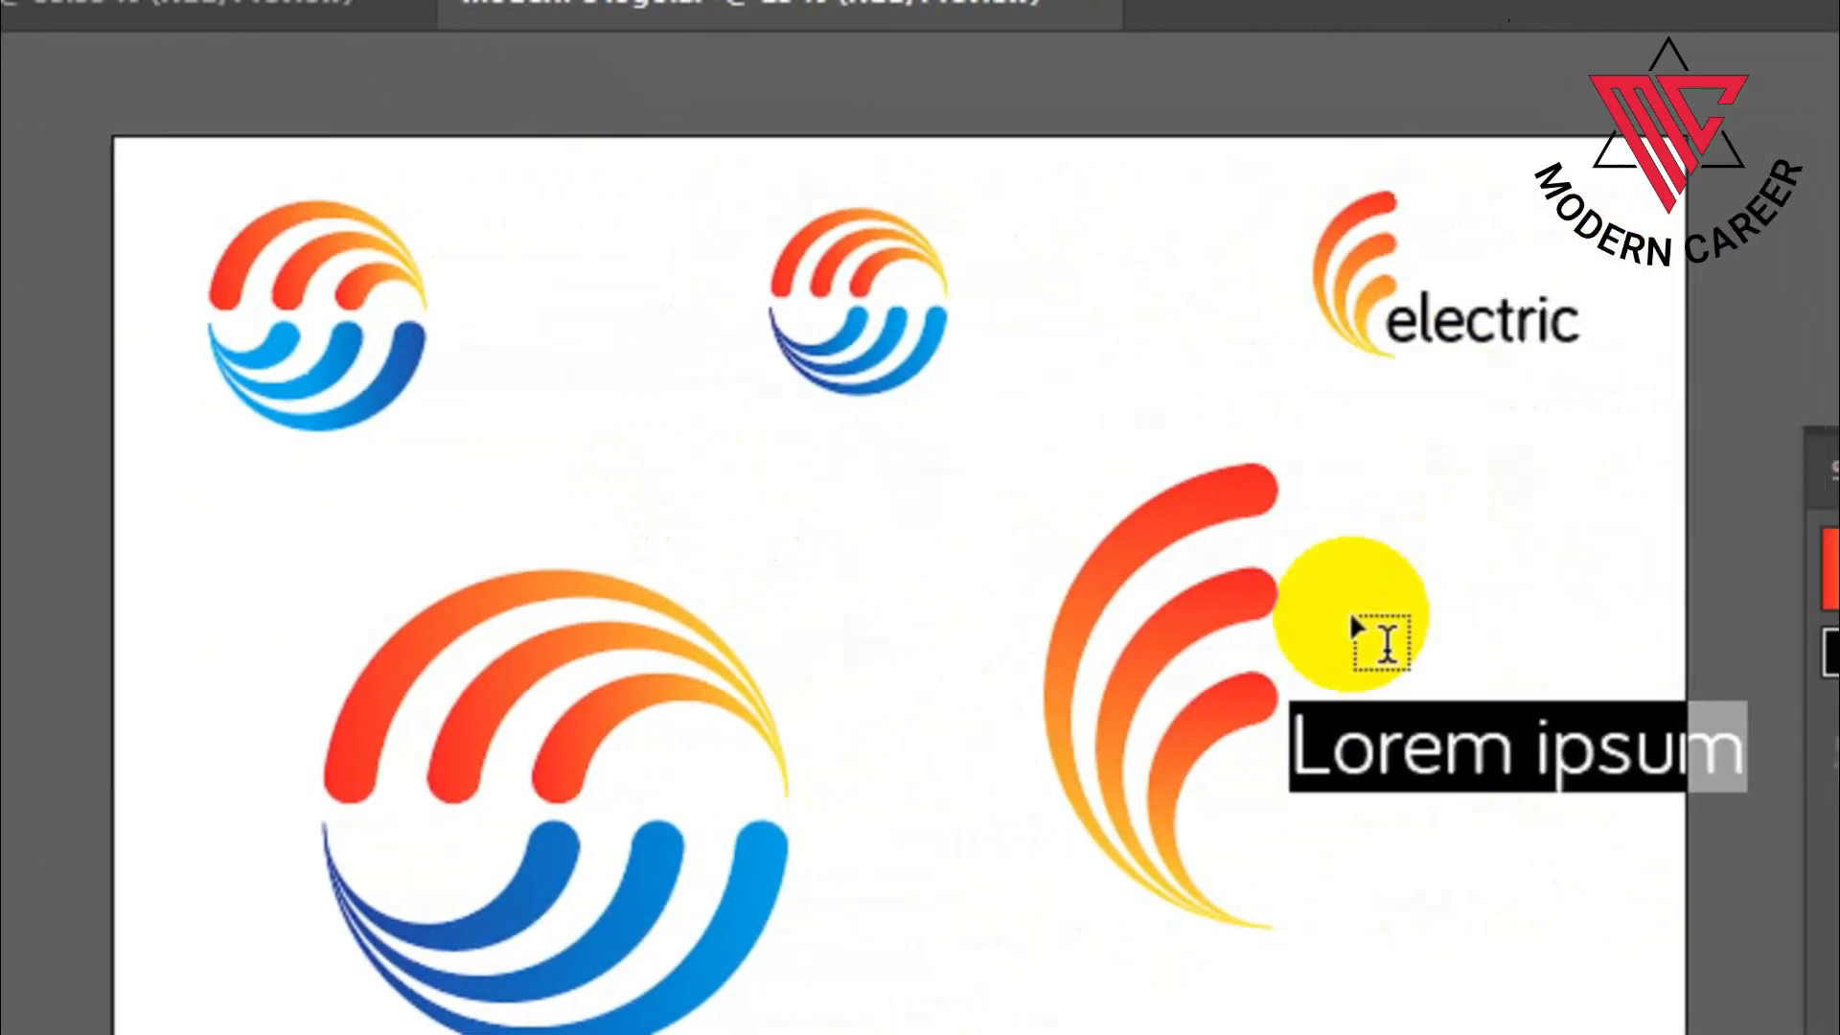
type("e")
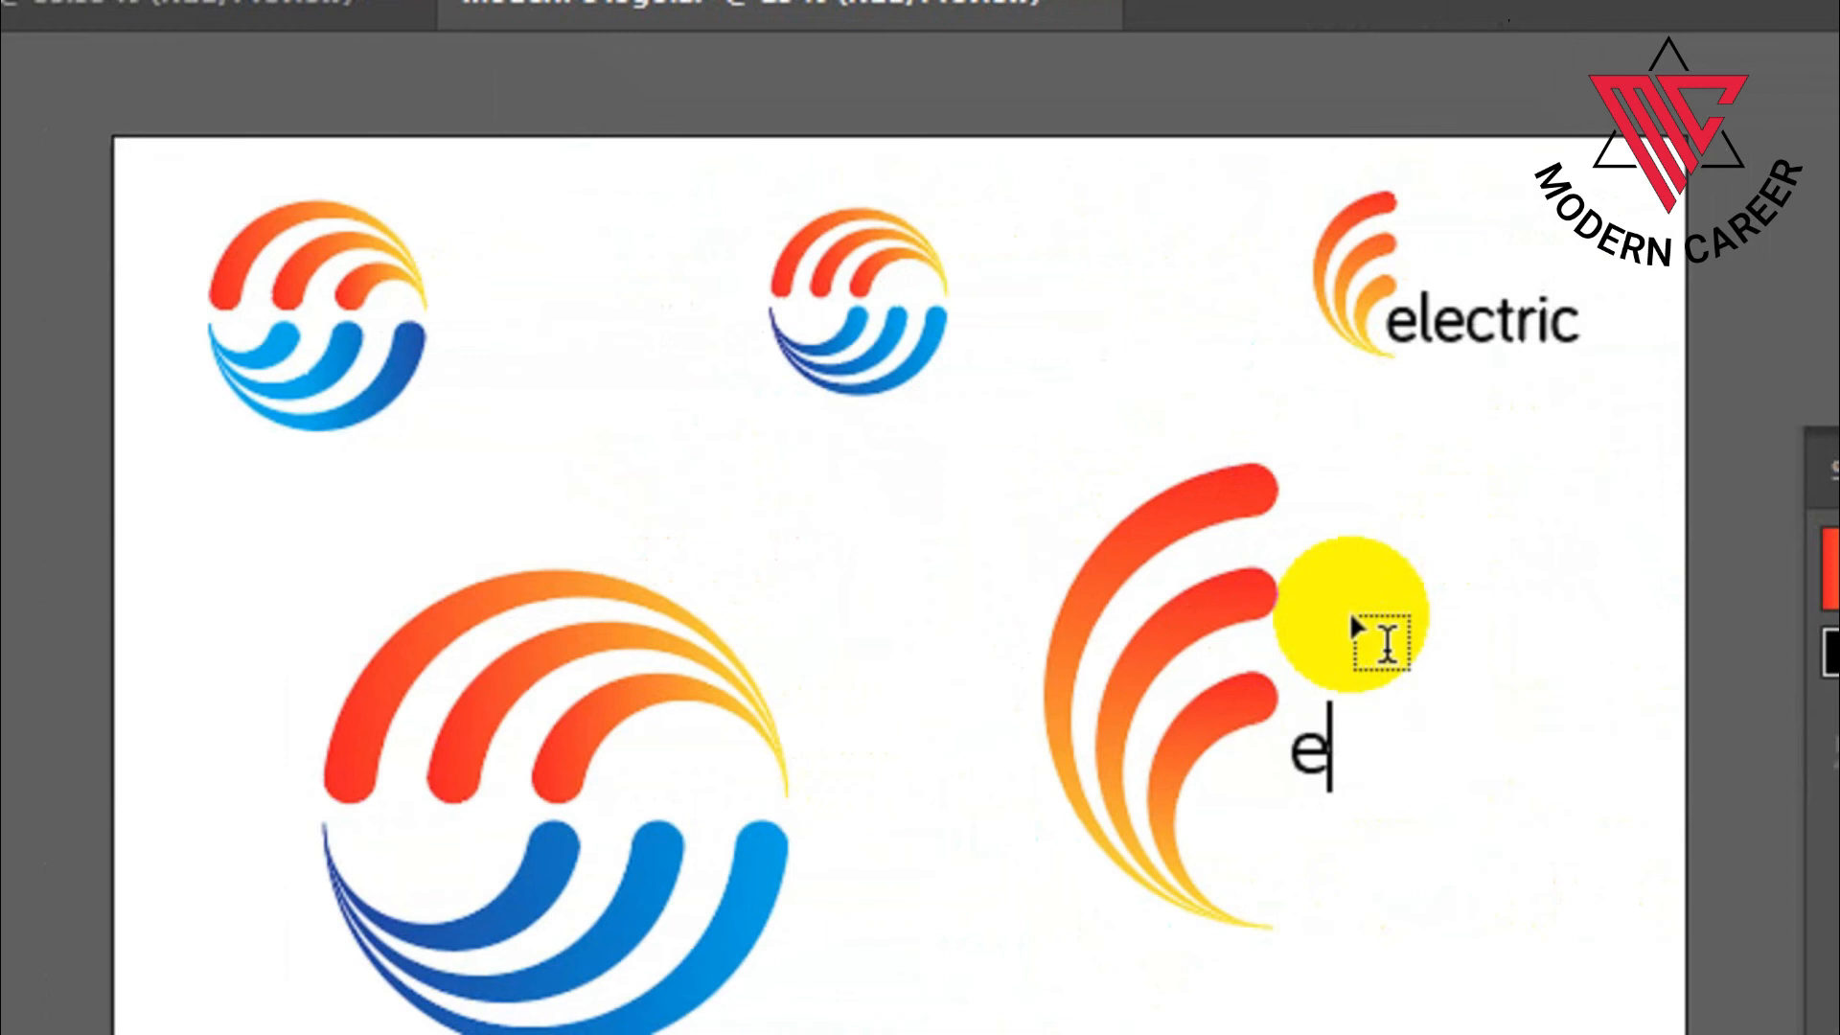
type("lectri")
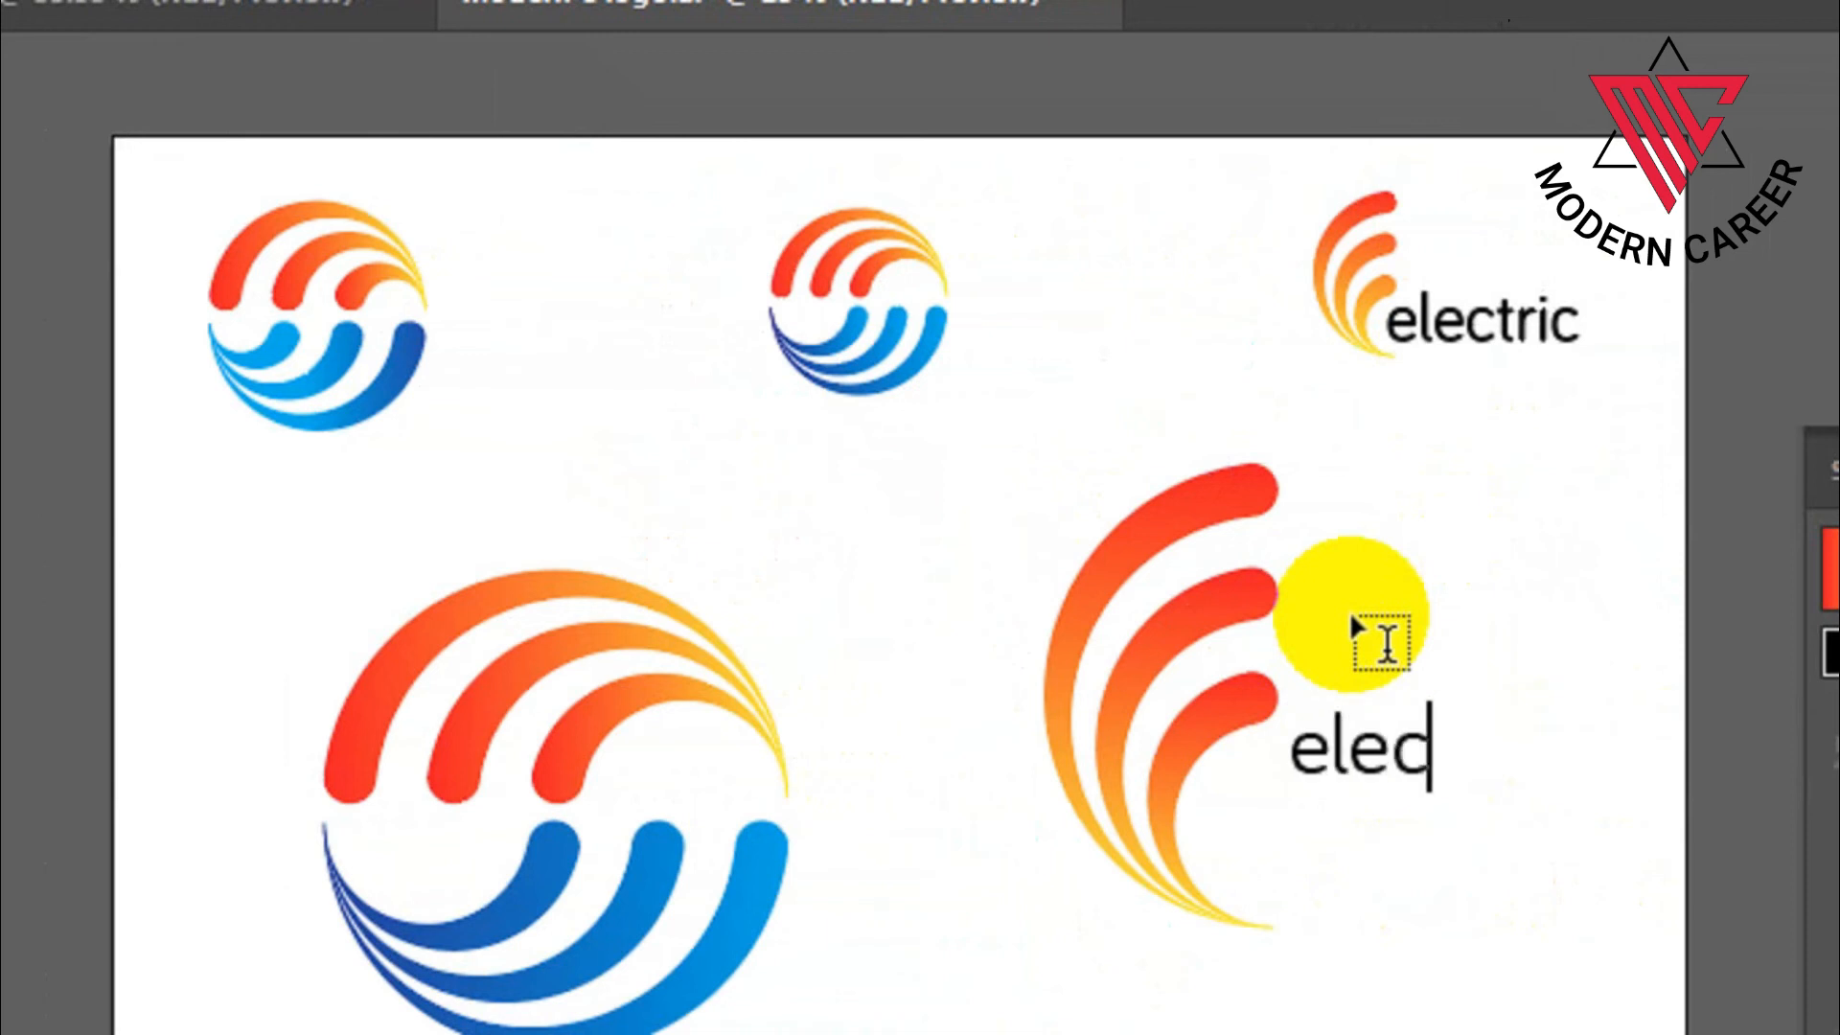
type("c")
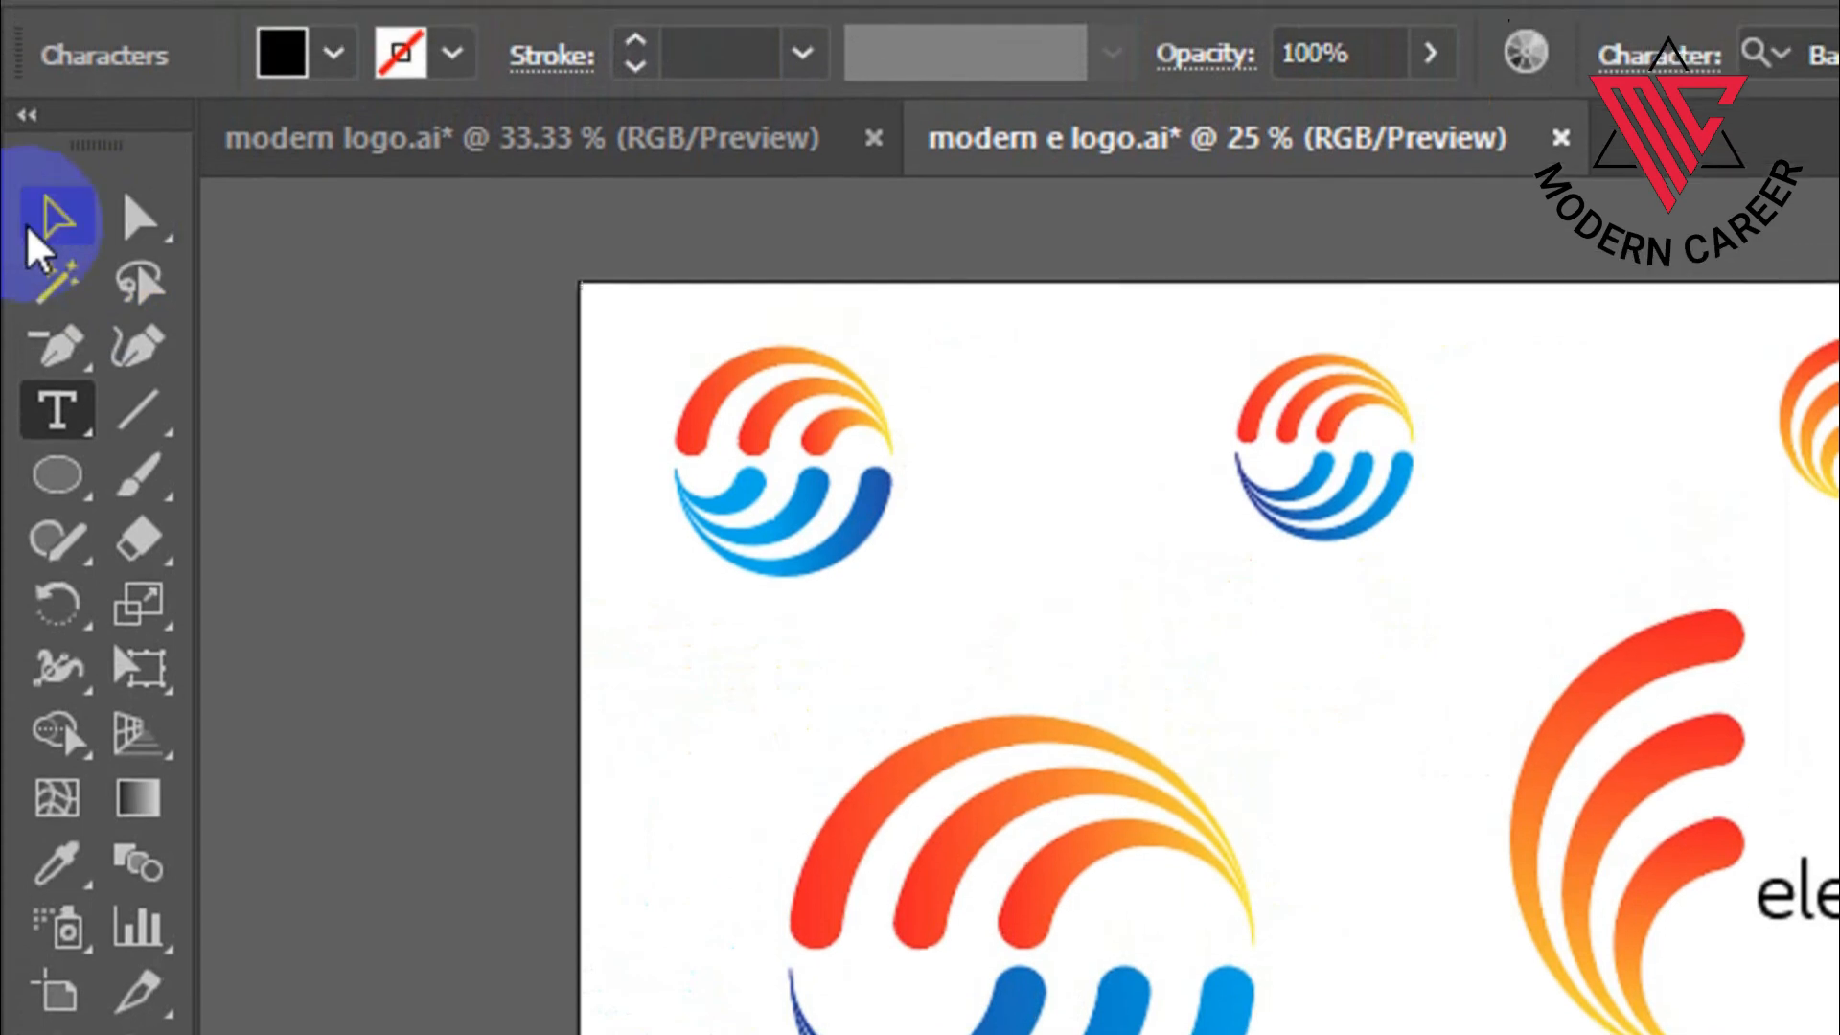
left_click(31, 230)
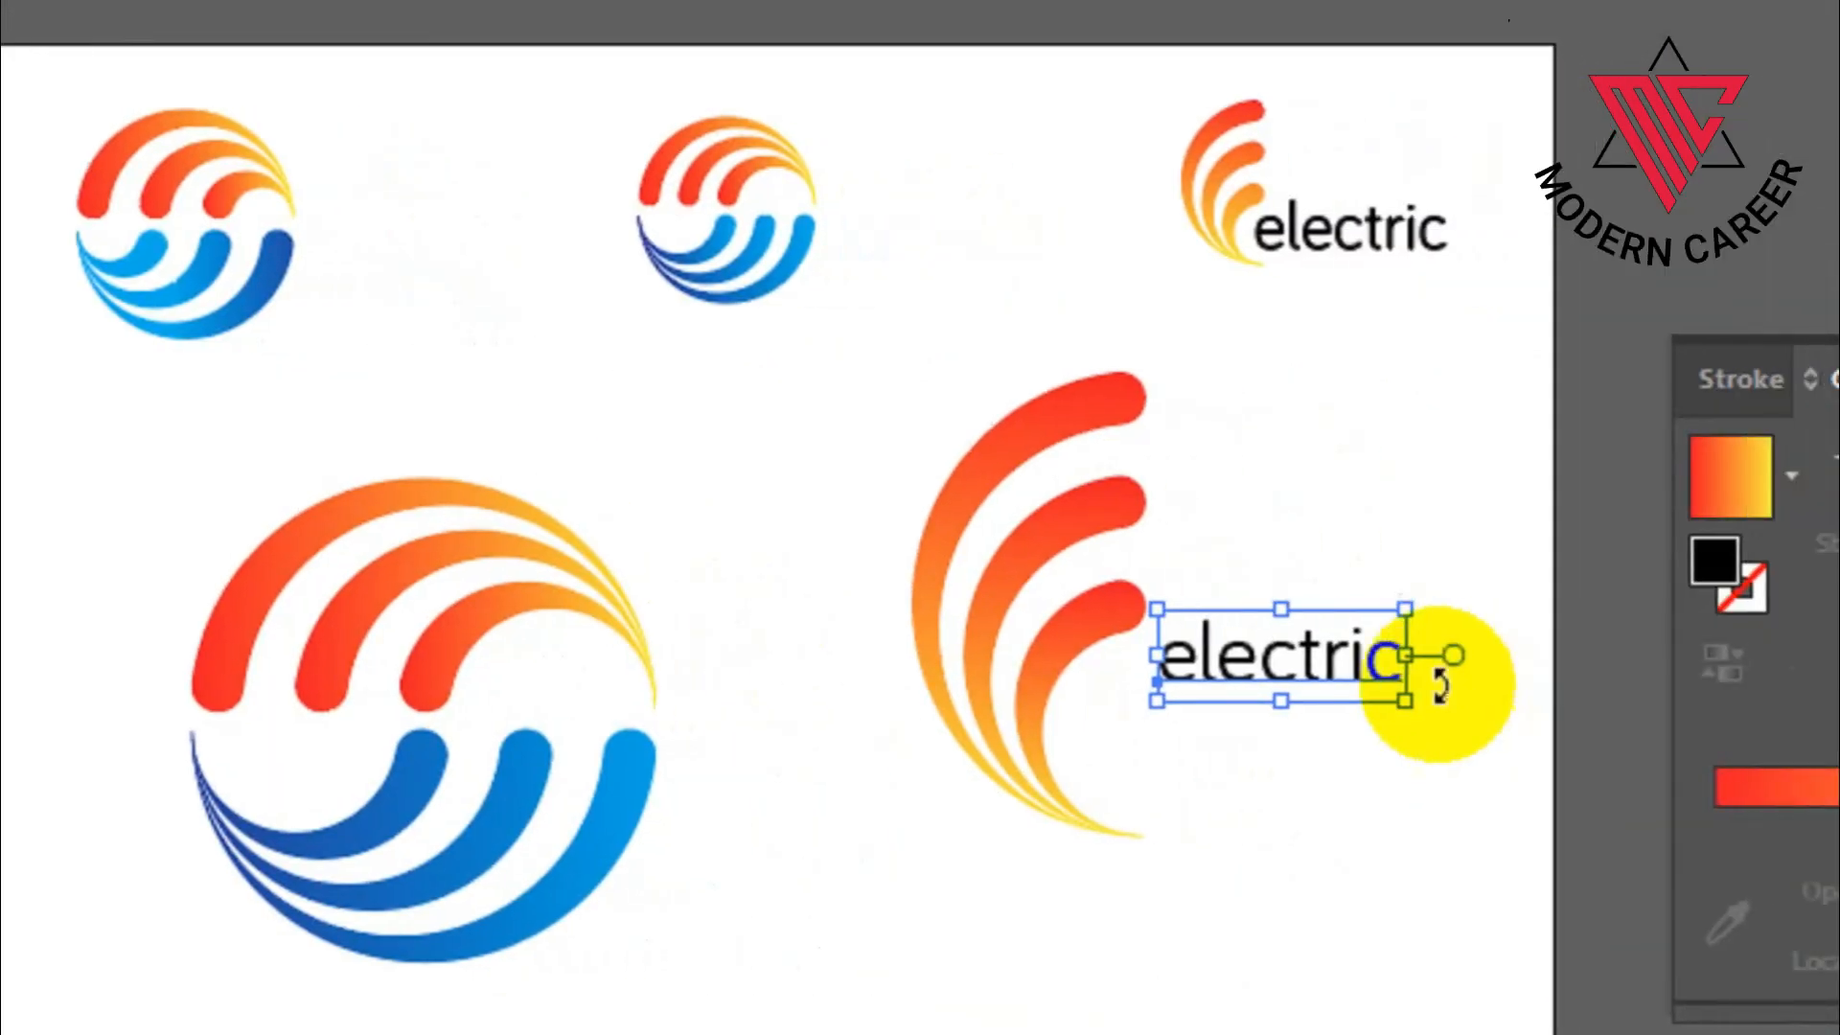
- Enlarge the word "electric" and fit it into the lower opening of the E-shaped mark, then deselect
left_click_drag(1380, 699, 1518, 863)
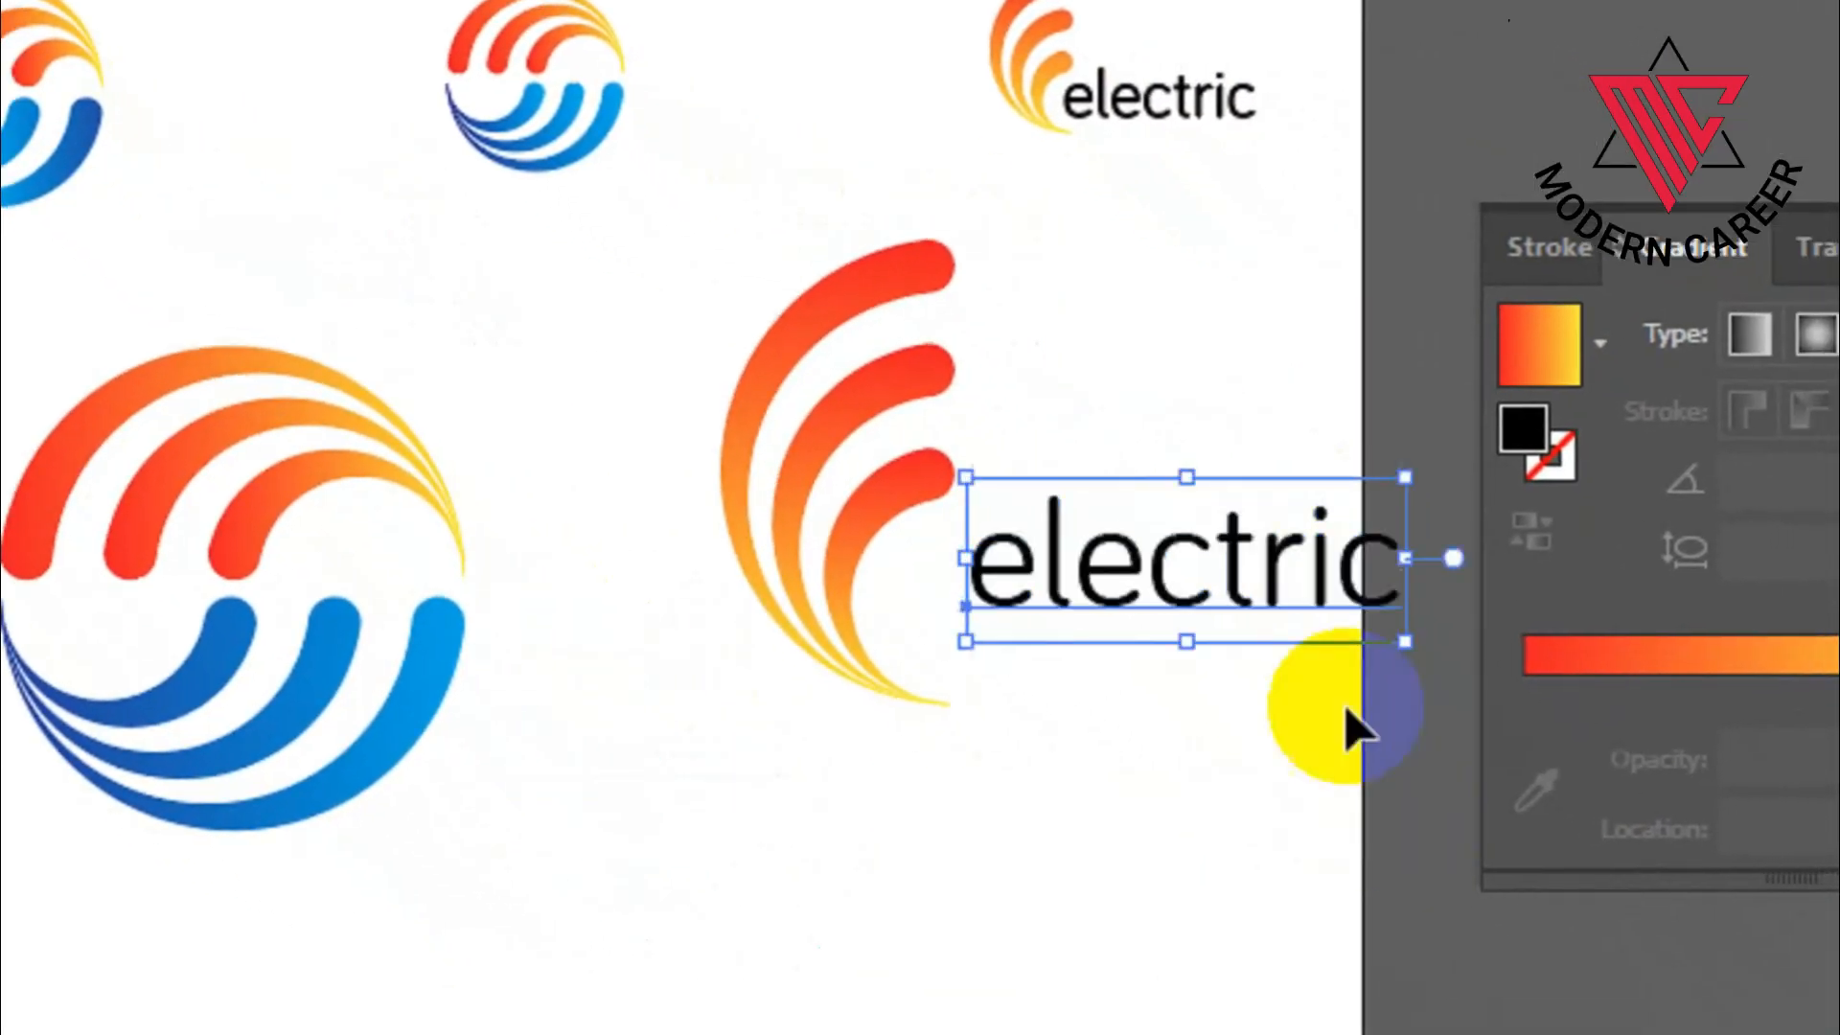
left_click_drag(1244, 586, 1162, 613)
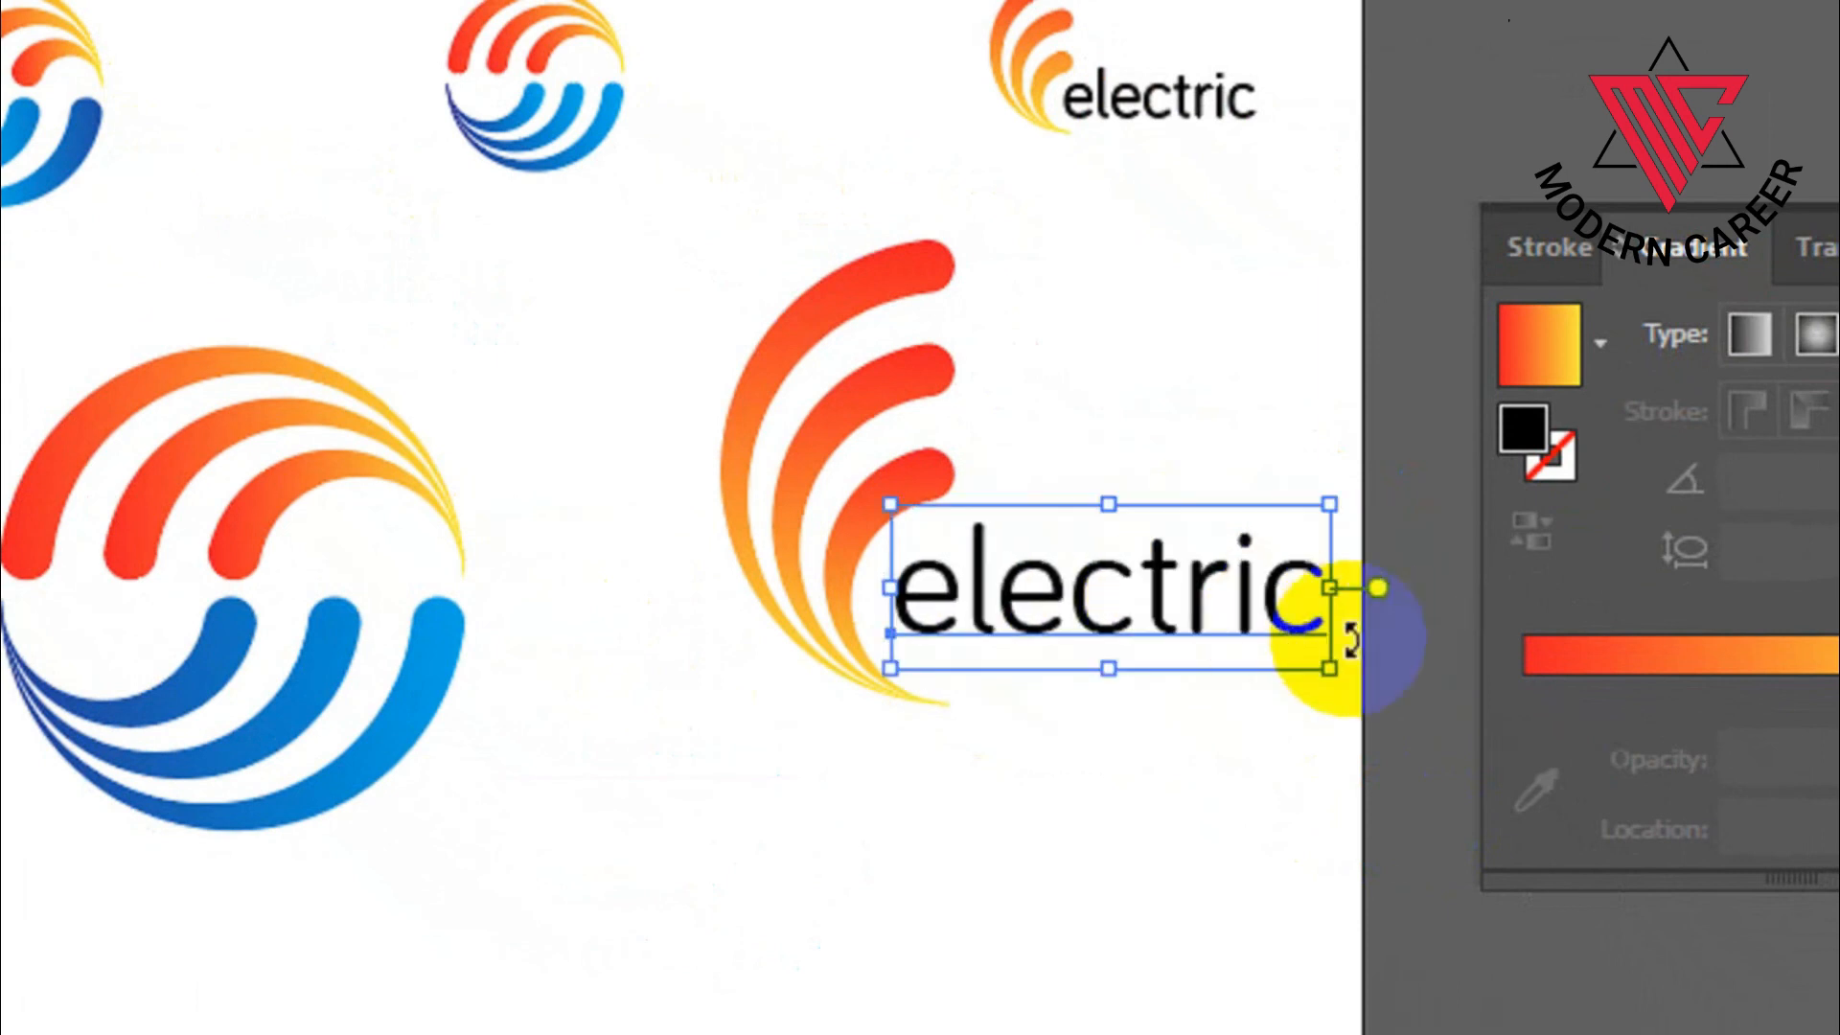
left_click_drag(1332, 668, 1372, 704)
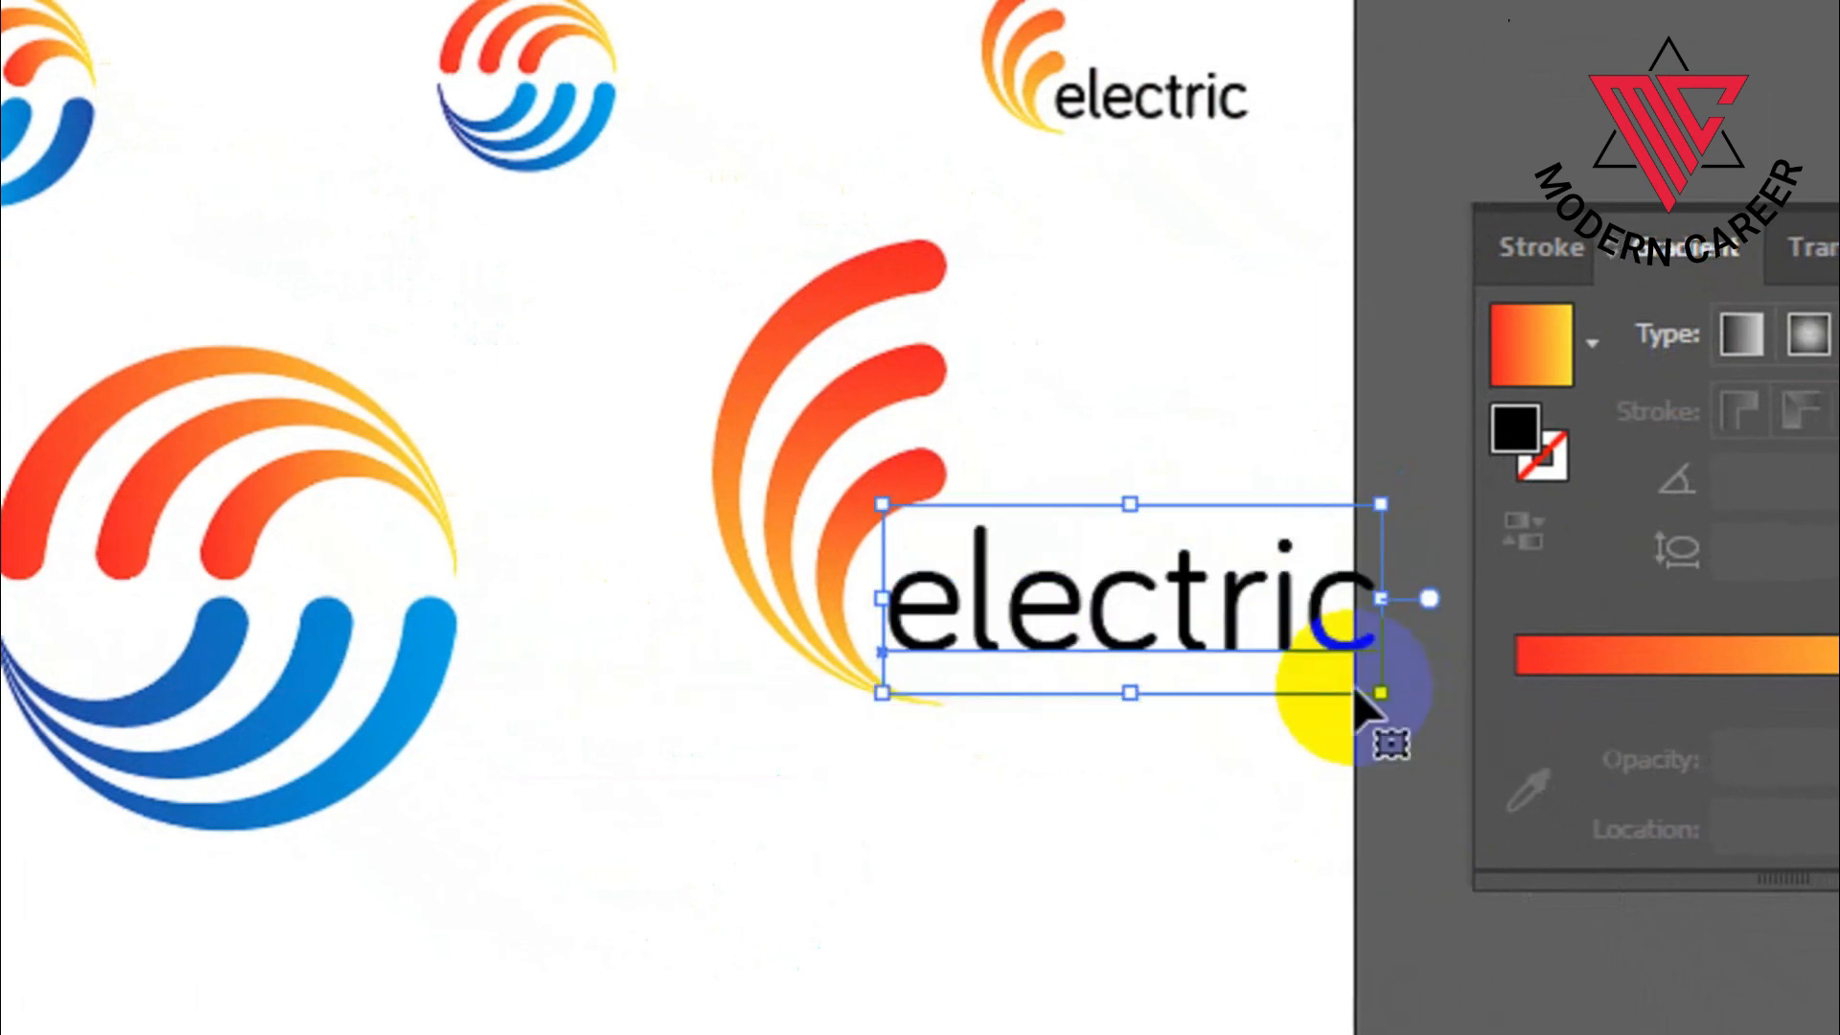
left_click(1265, 908)
- Scale the E-shaped mark and its text down together and shift them slightly lower on the artboard
left_click_drag(1250, 856, 829, 505)
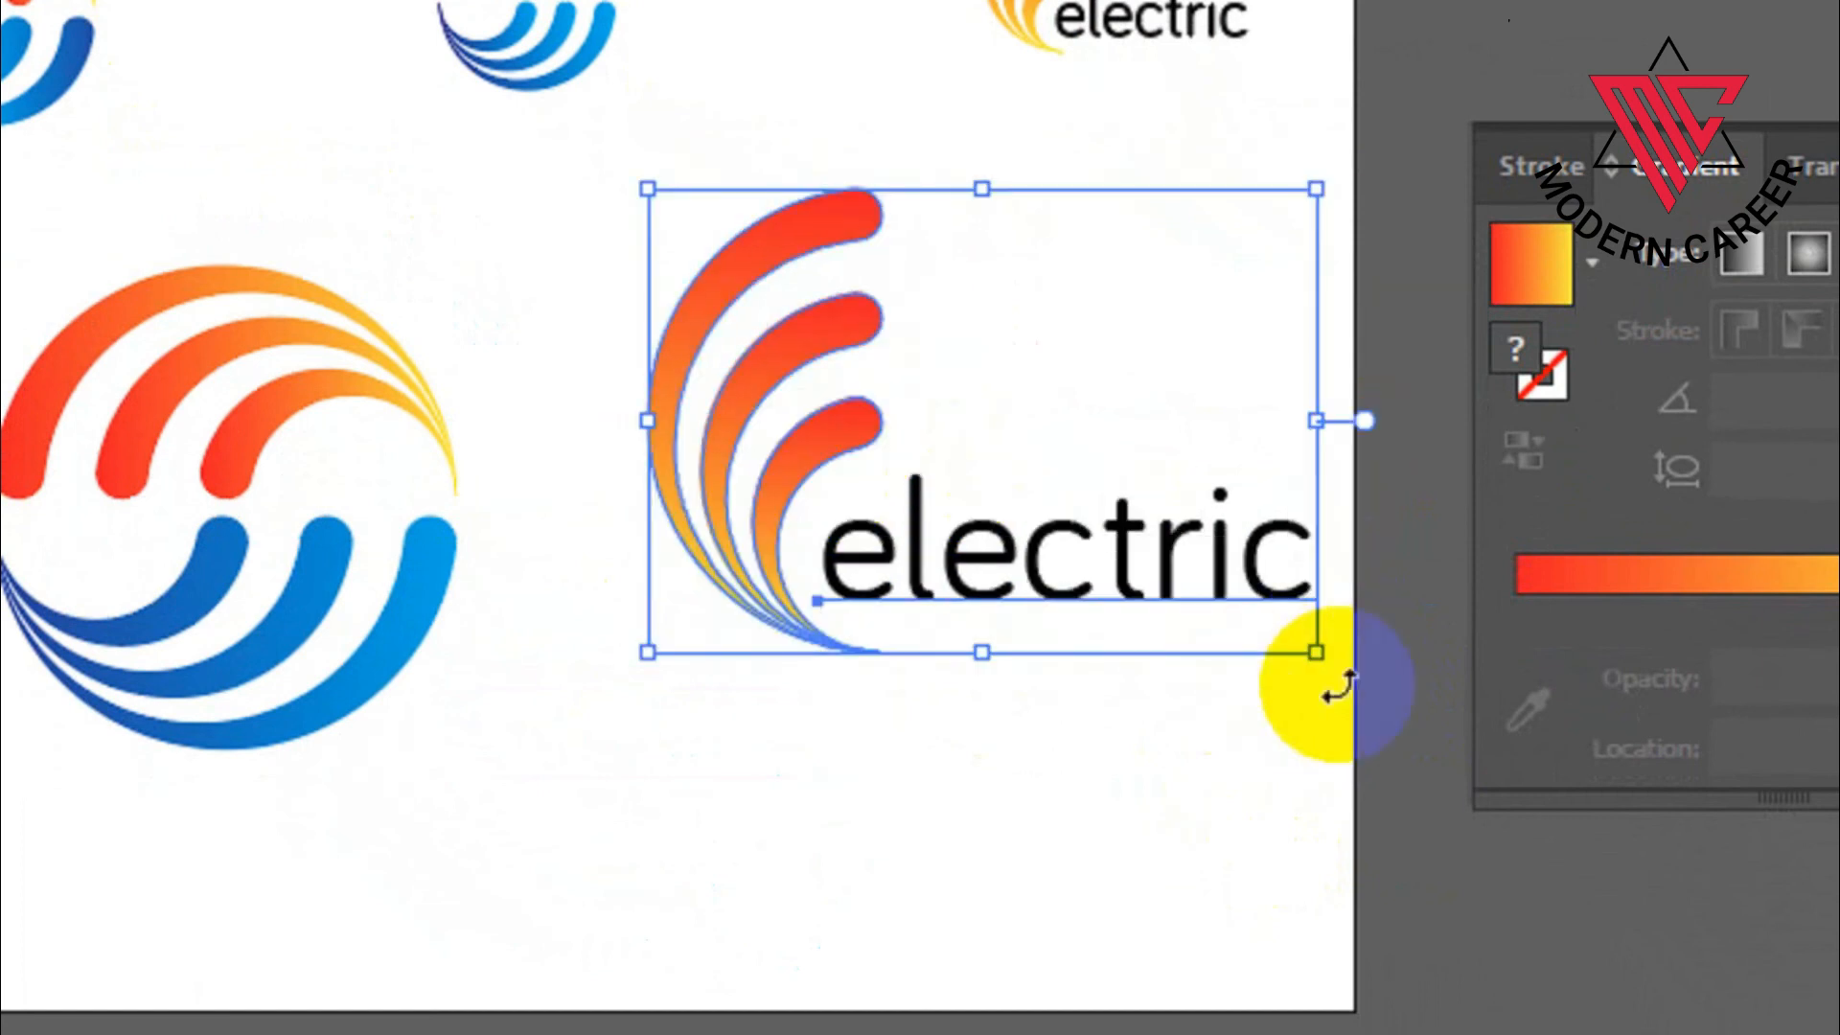
left_click_drag(1314, 654, 1121, 484)
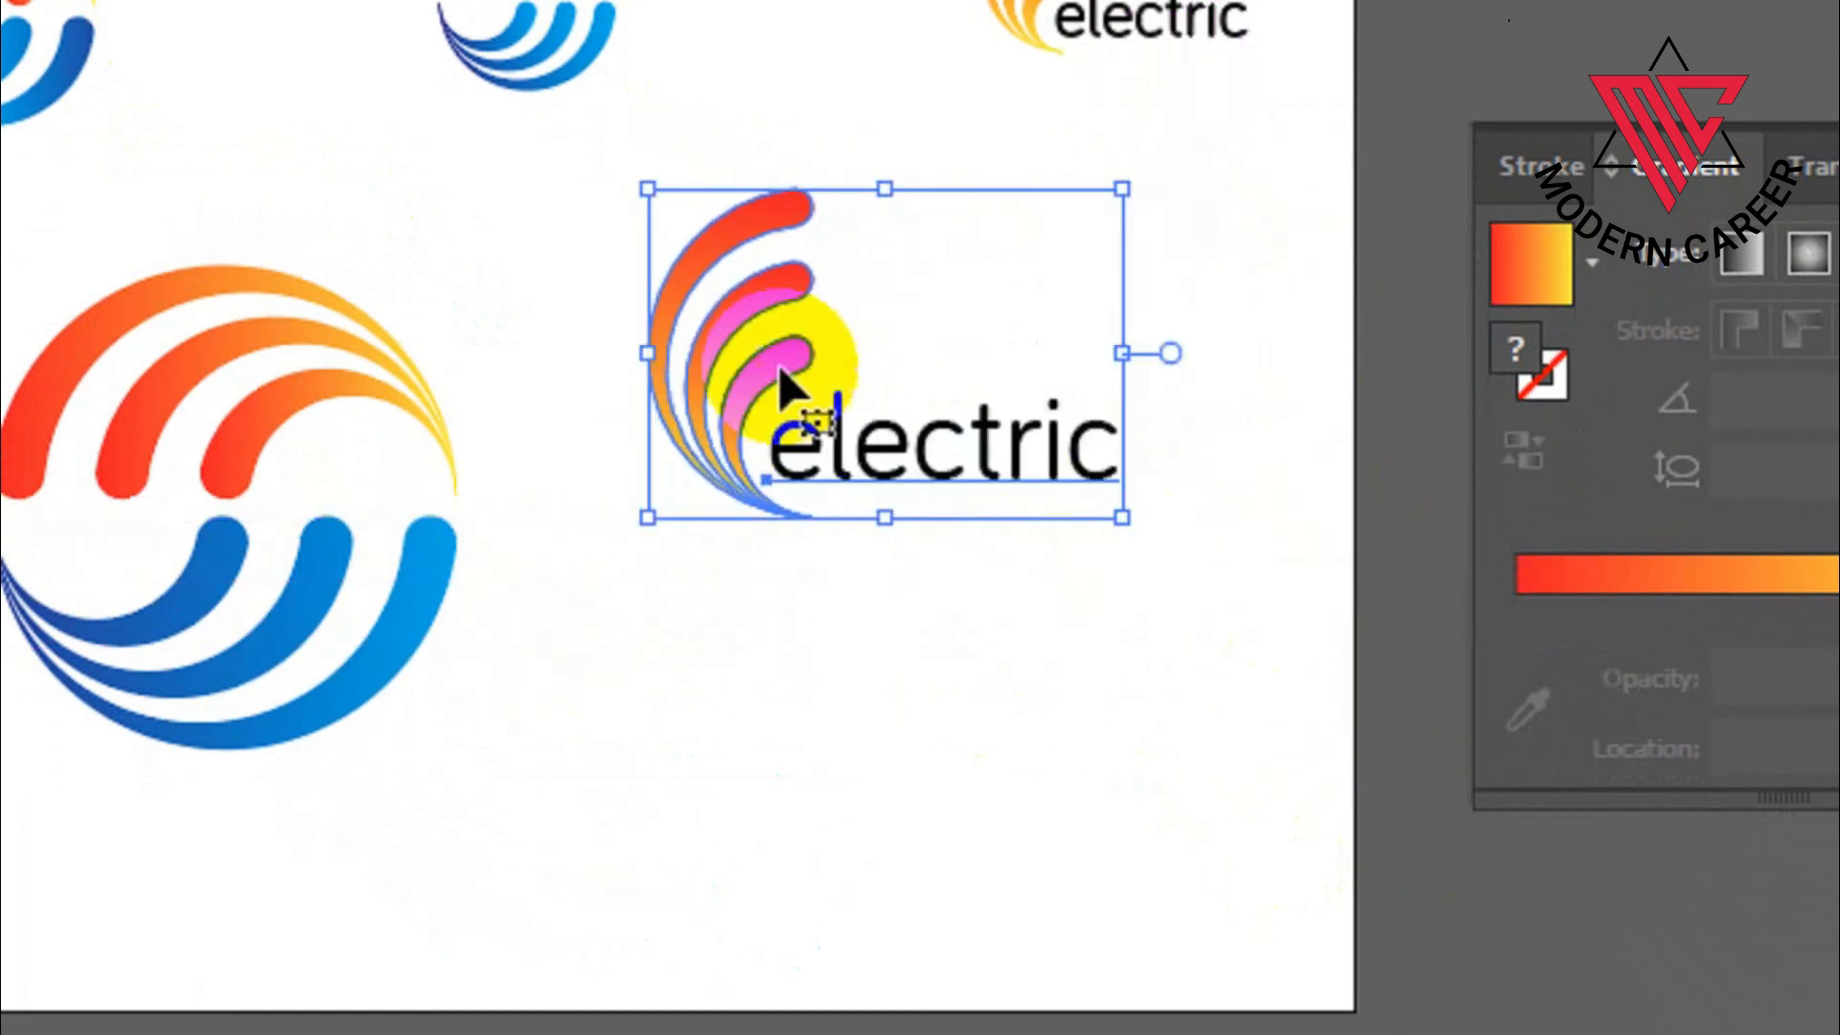
left_click_drag(789, 394, 754, 474)
left_click(953, 728)
- Convert the enlarged "electric" text beside the new mark to outlines and deselect it
left_click(939, 560)
right_click(931, 554)
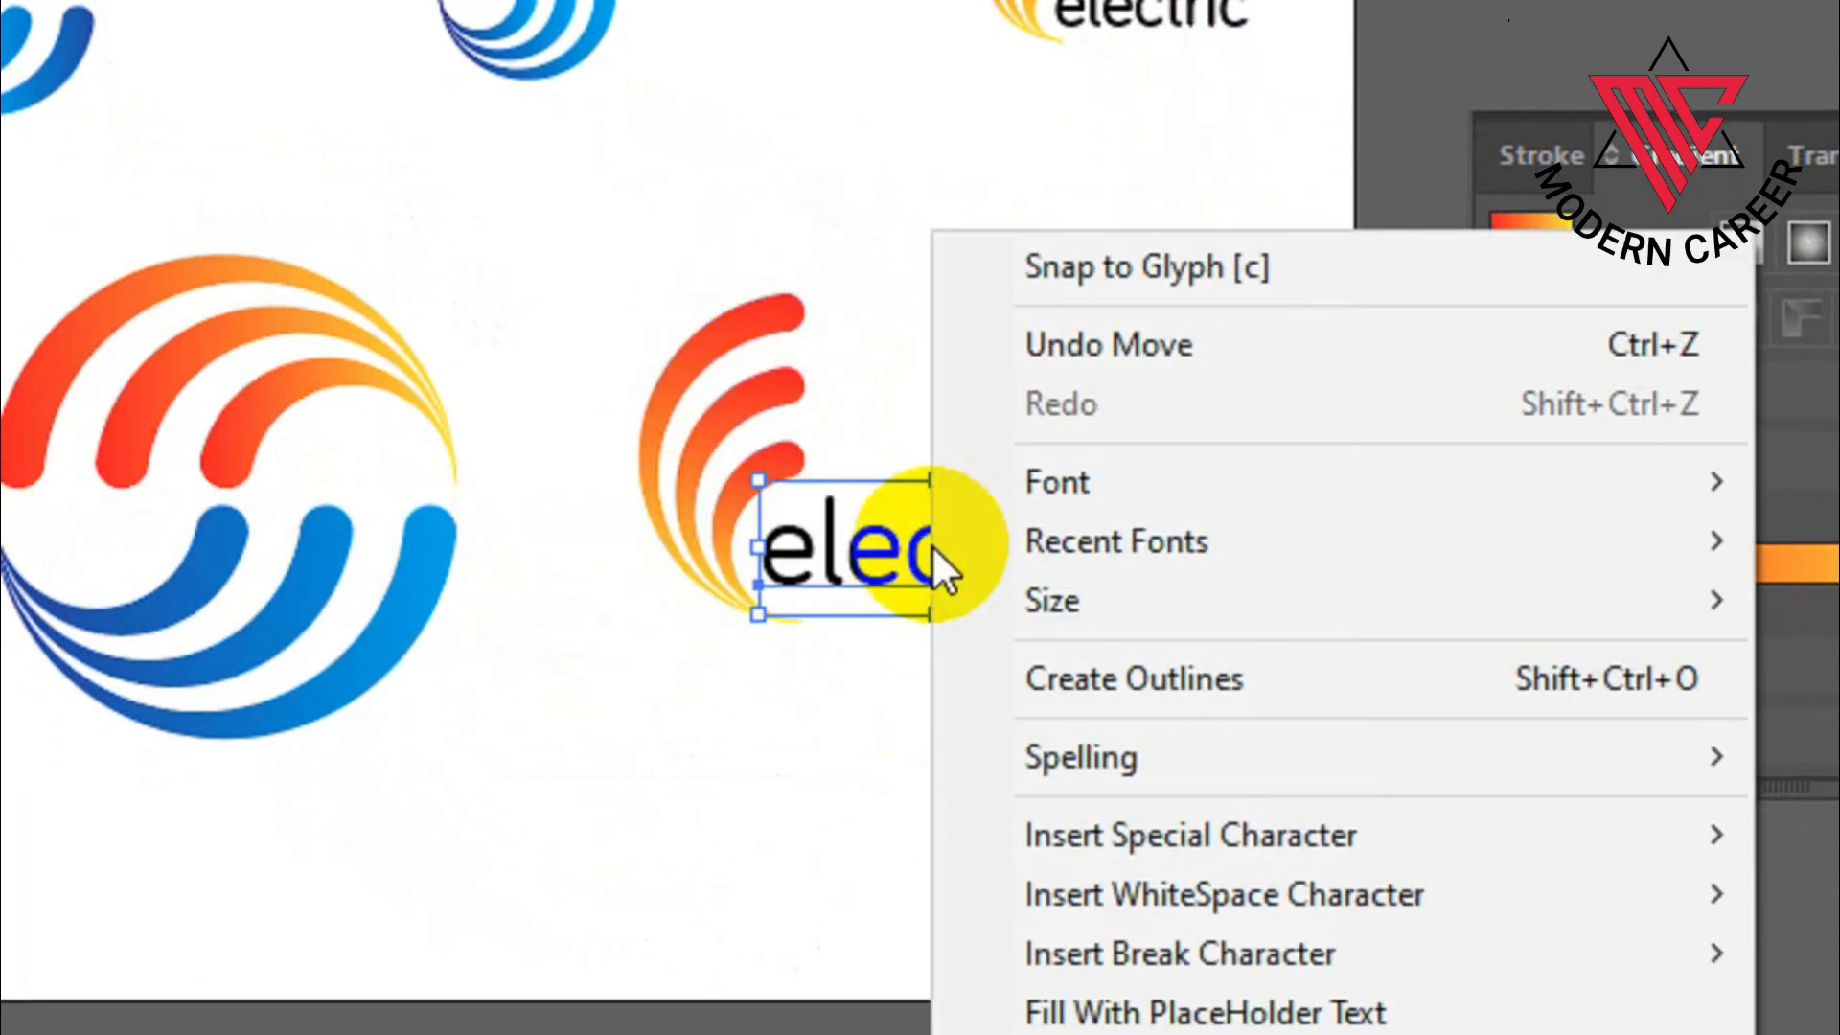
left_click(1150, 679)
left_click(1143, 705)
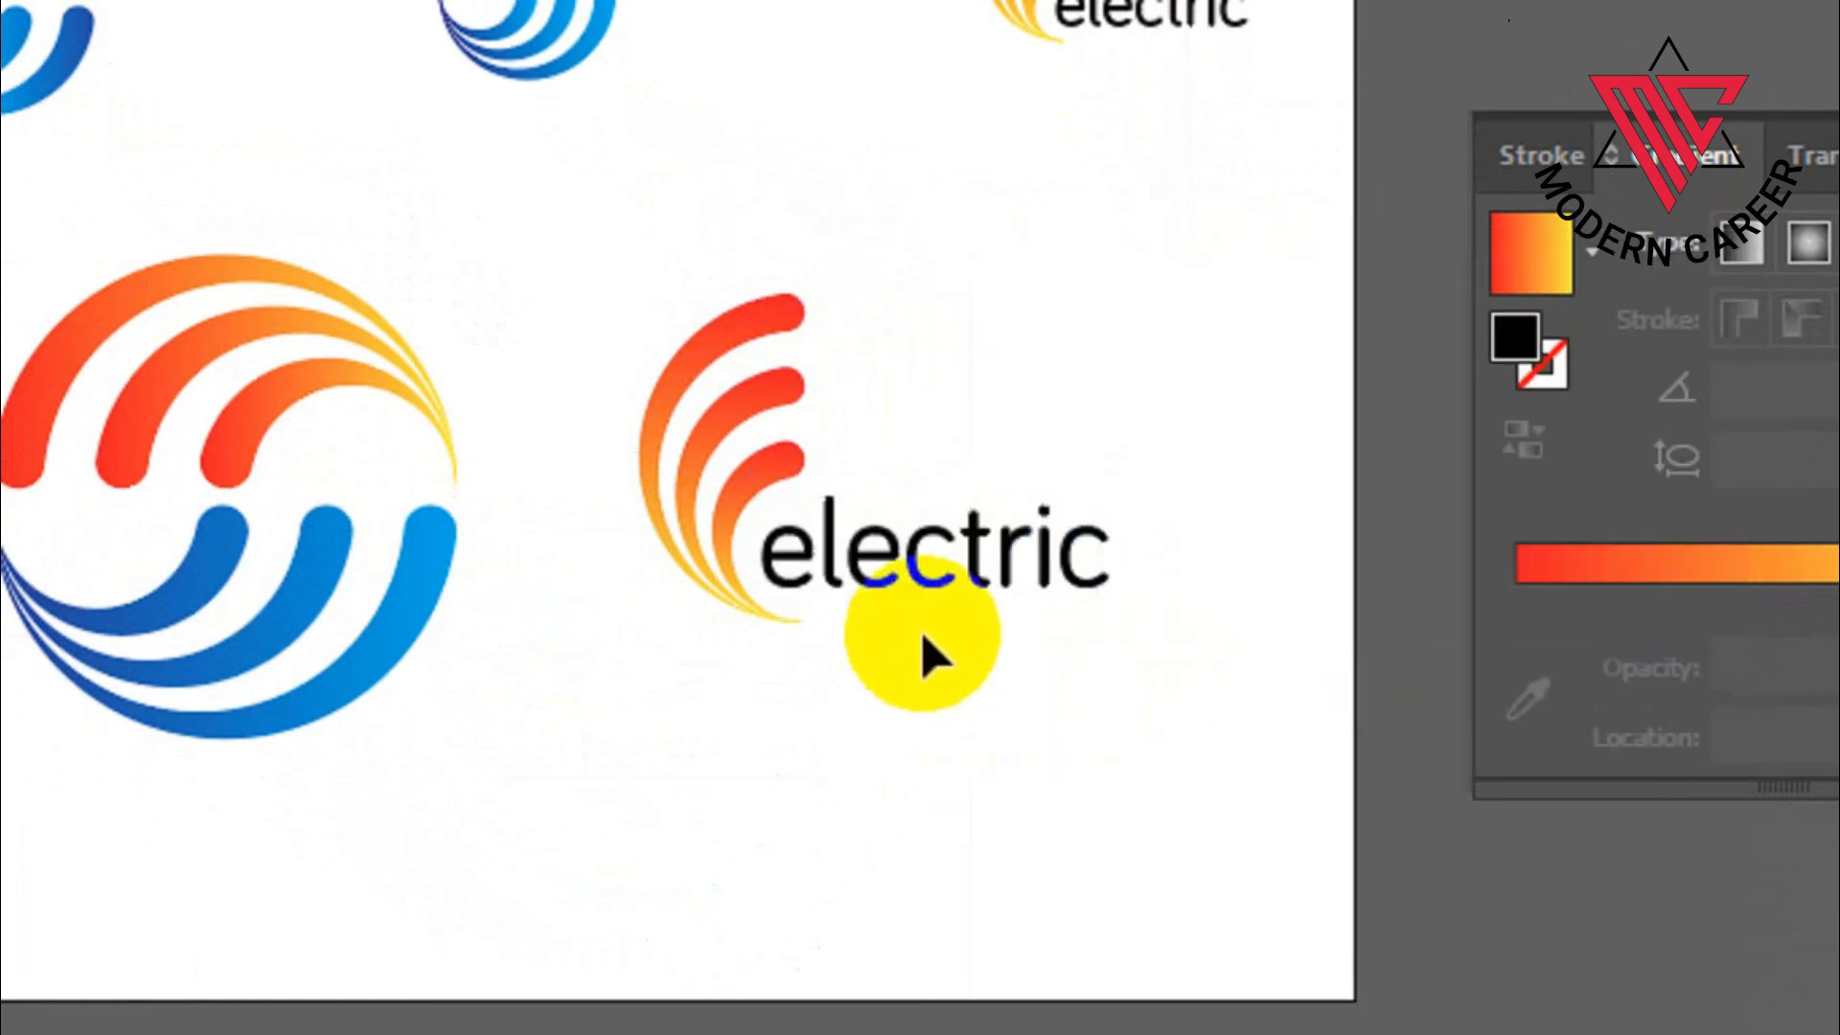
scroll(910, 654, "down", 1)
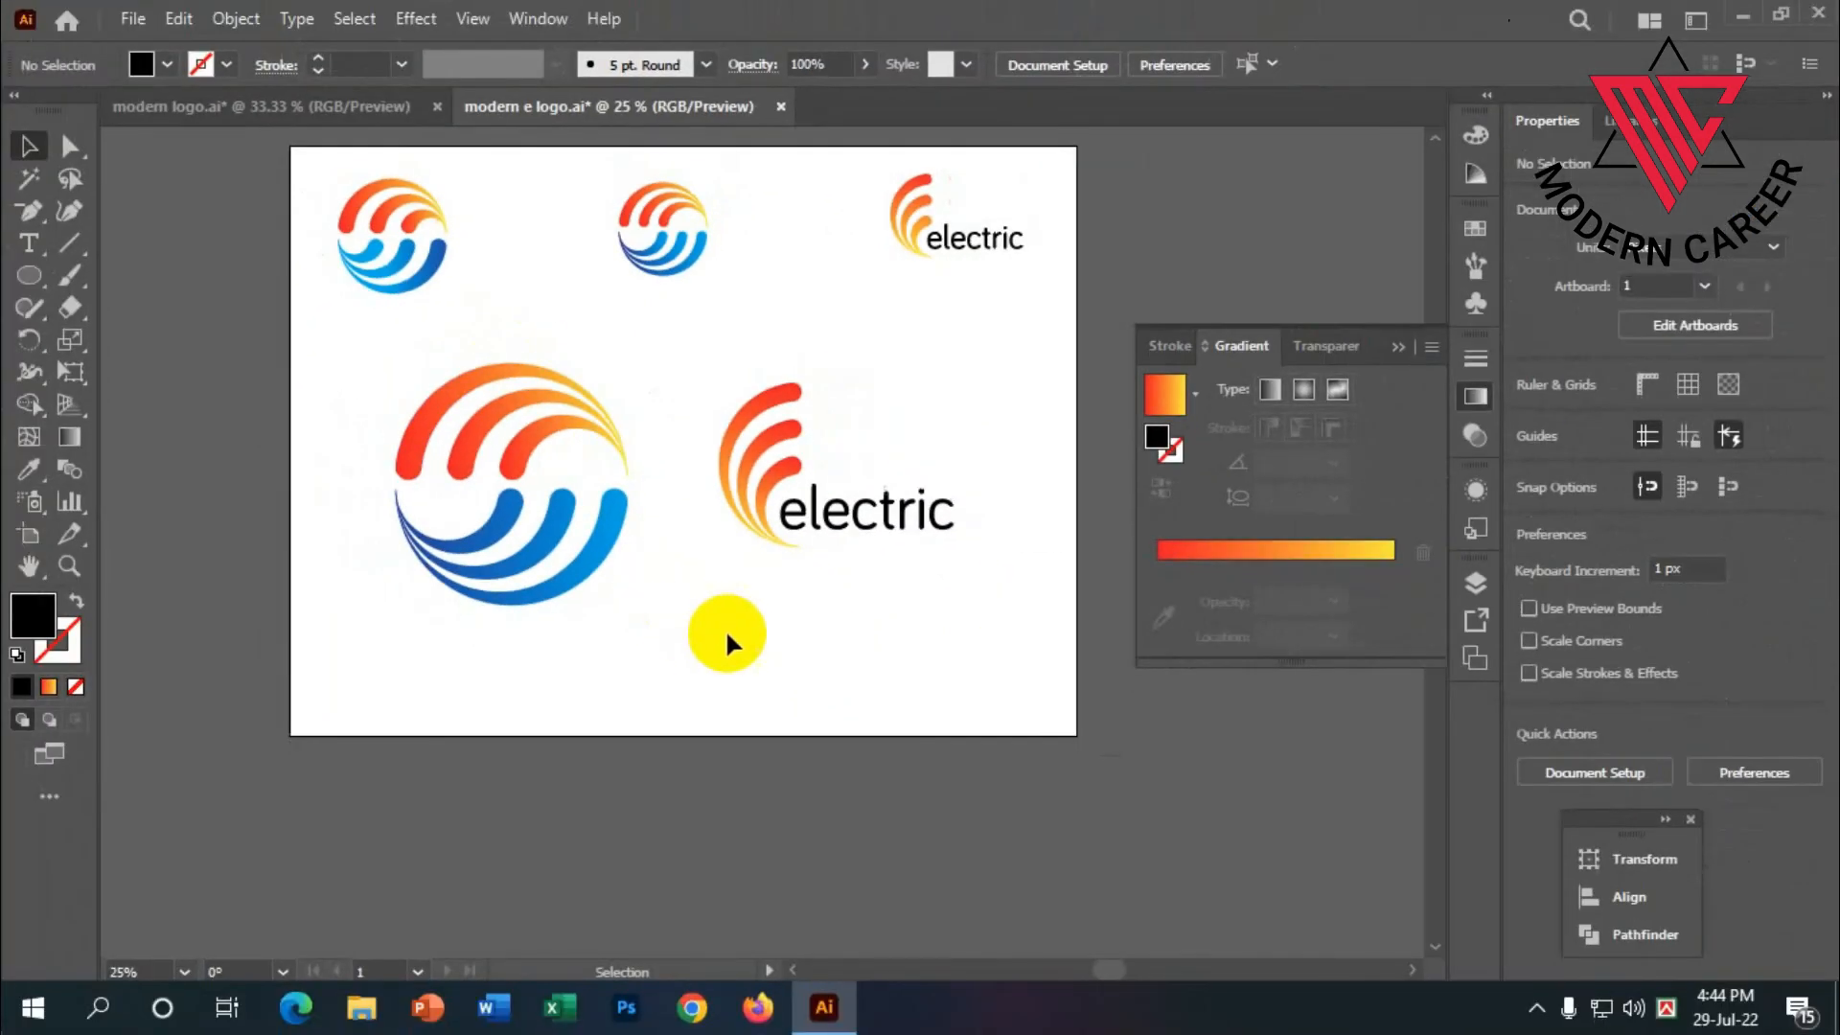
scroll(774, 620, "up", 1)
scroll(920, 557, "down", 1)
scroll(479, 623, "up", 2)
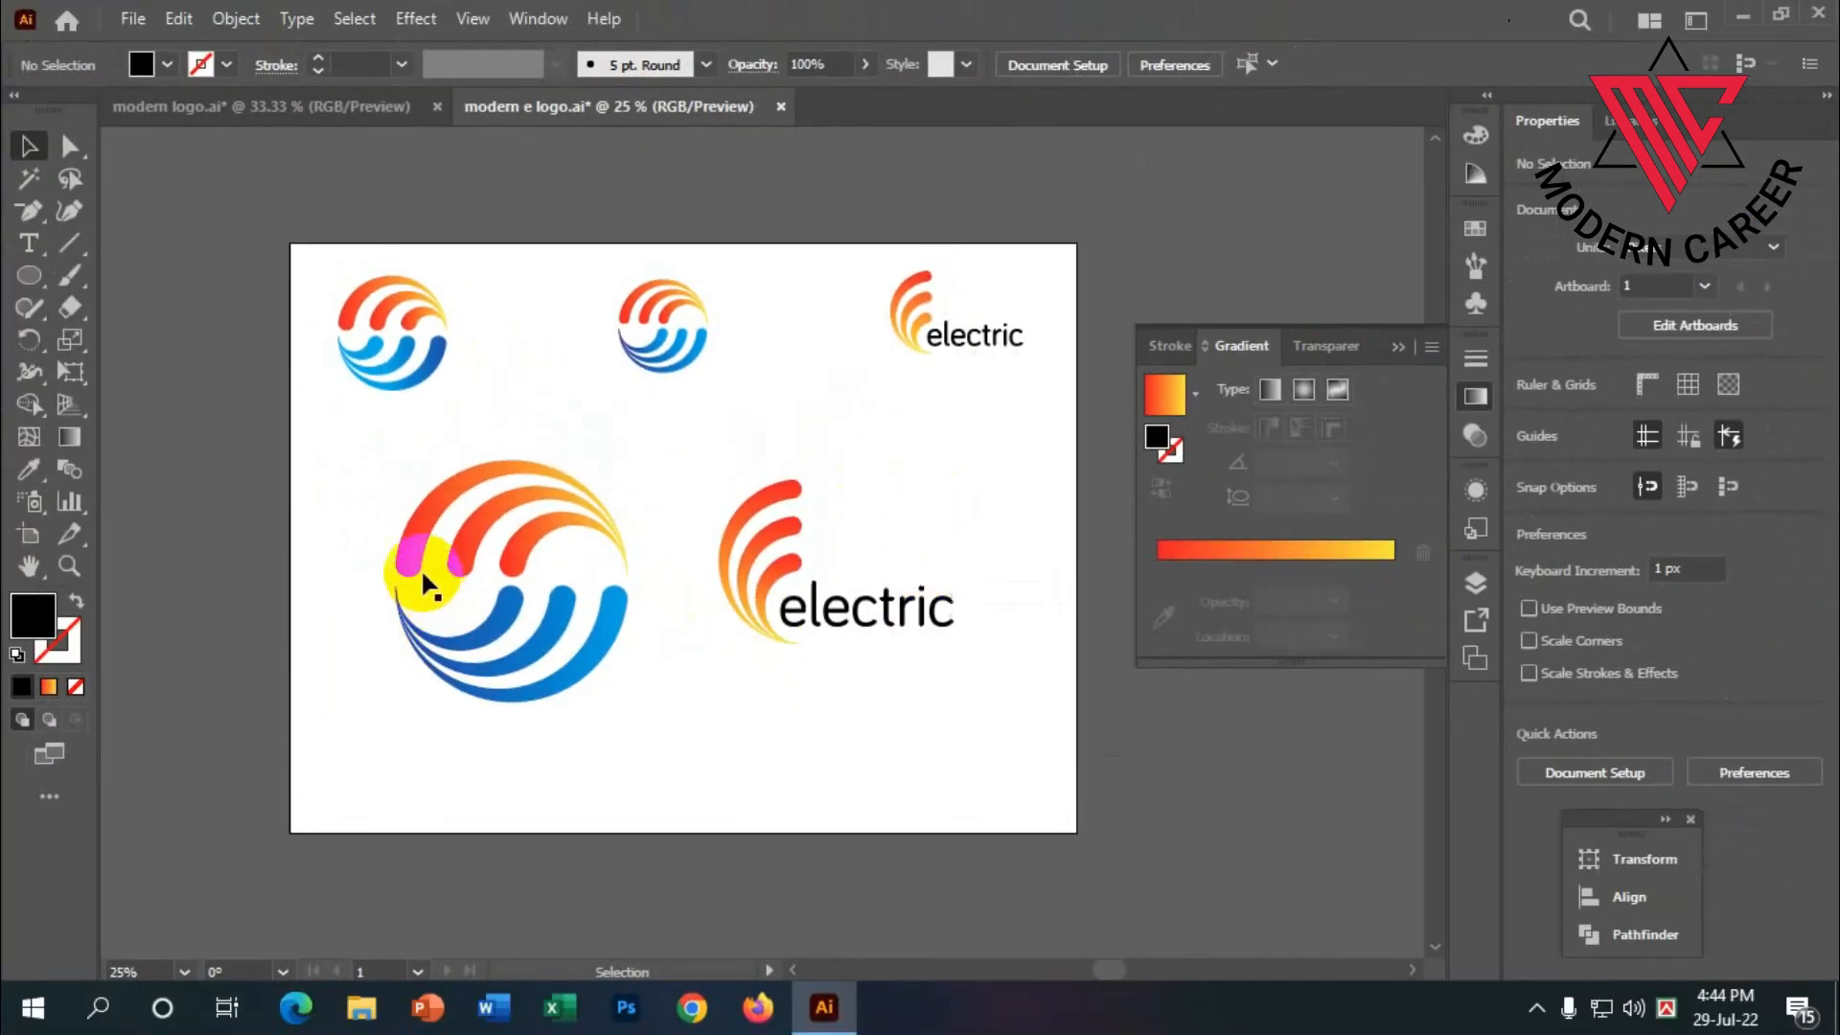
scroll(513, 527, "up", 1)
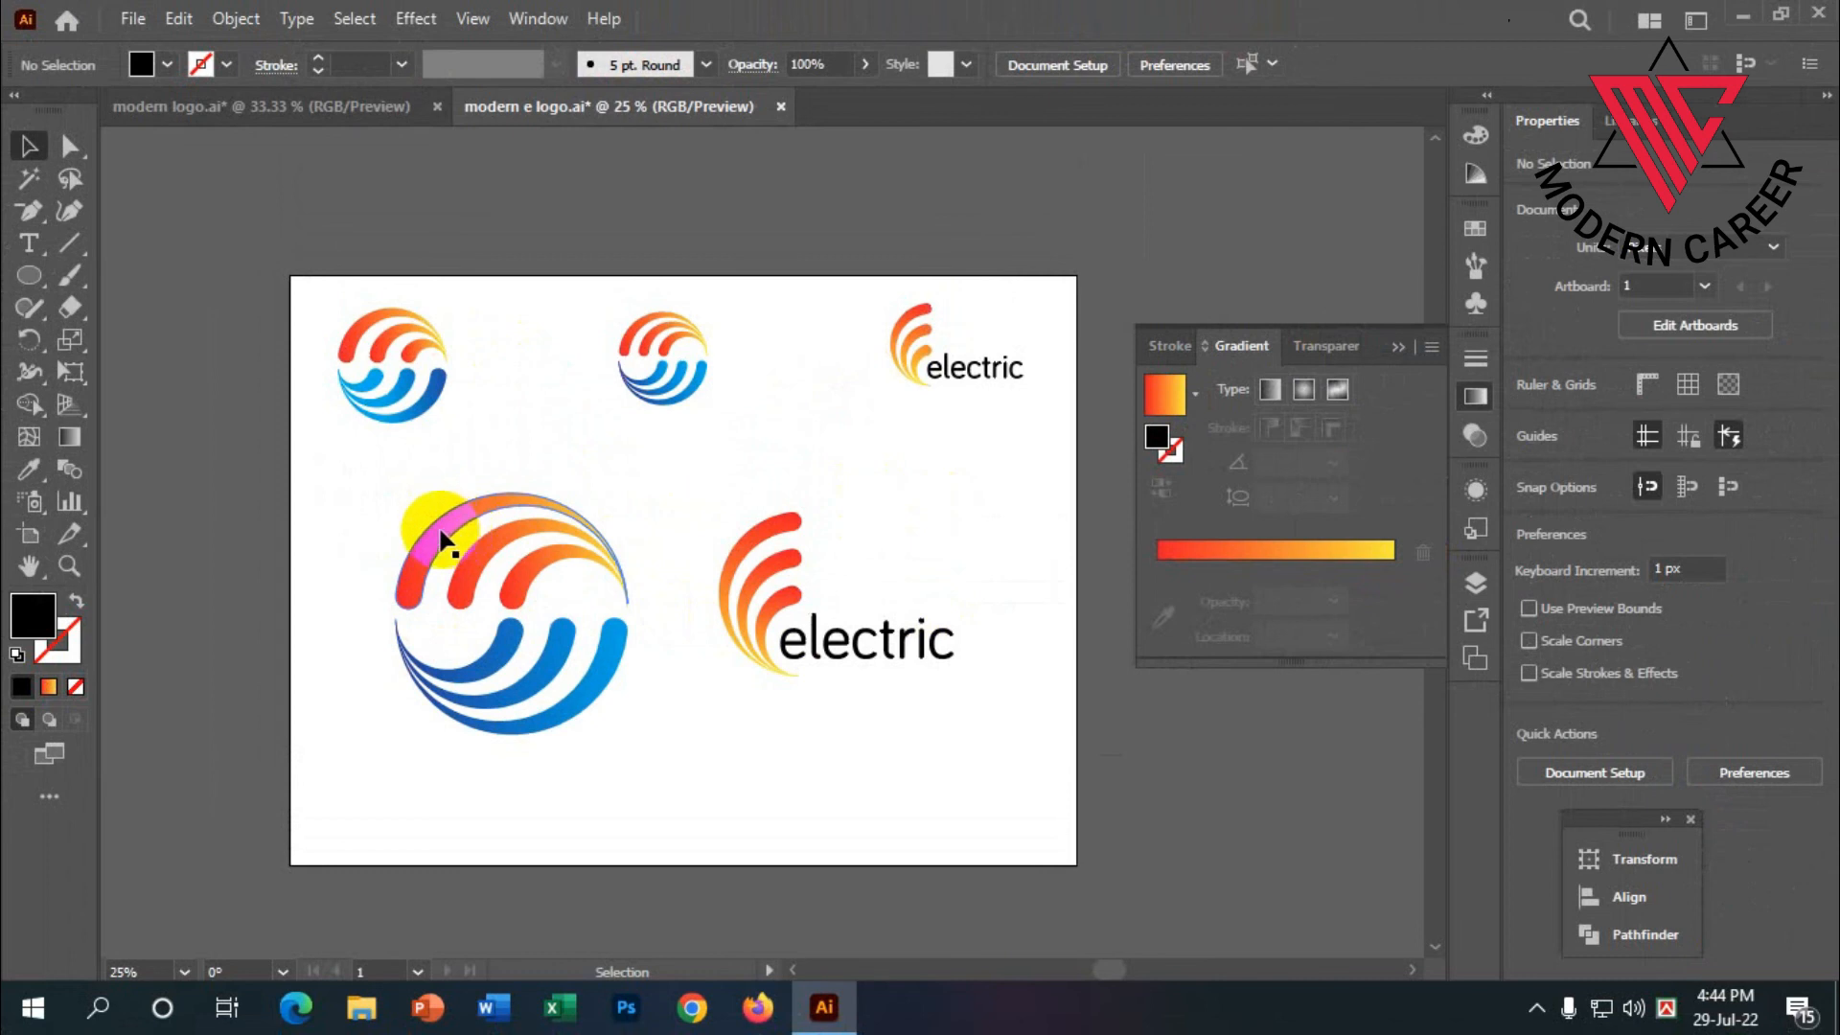
scroll(901, 422, "down", 2)
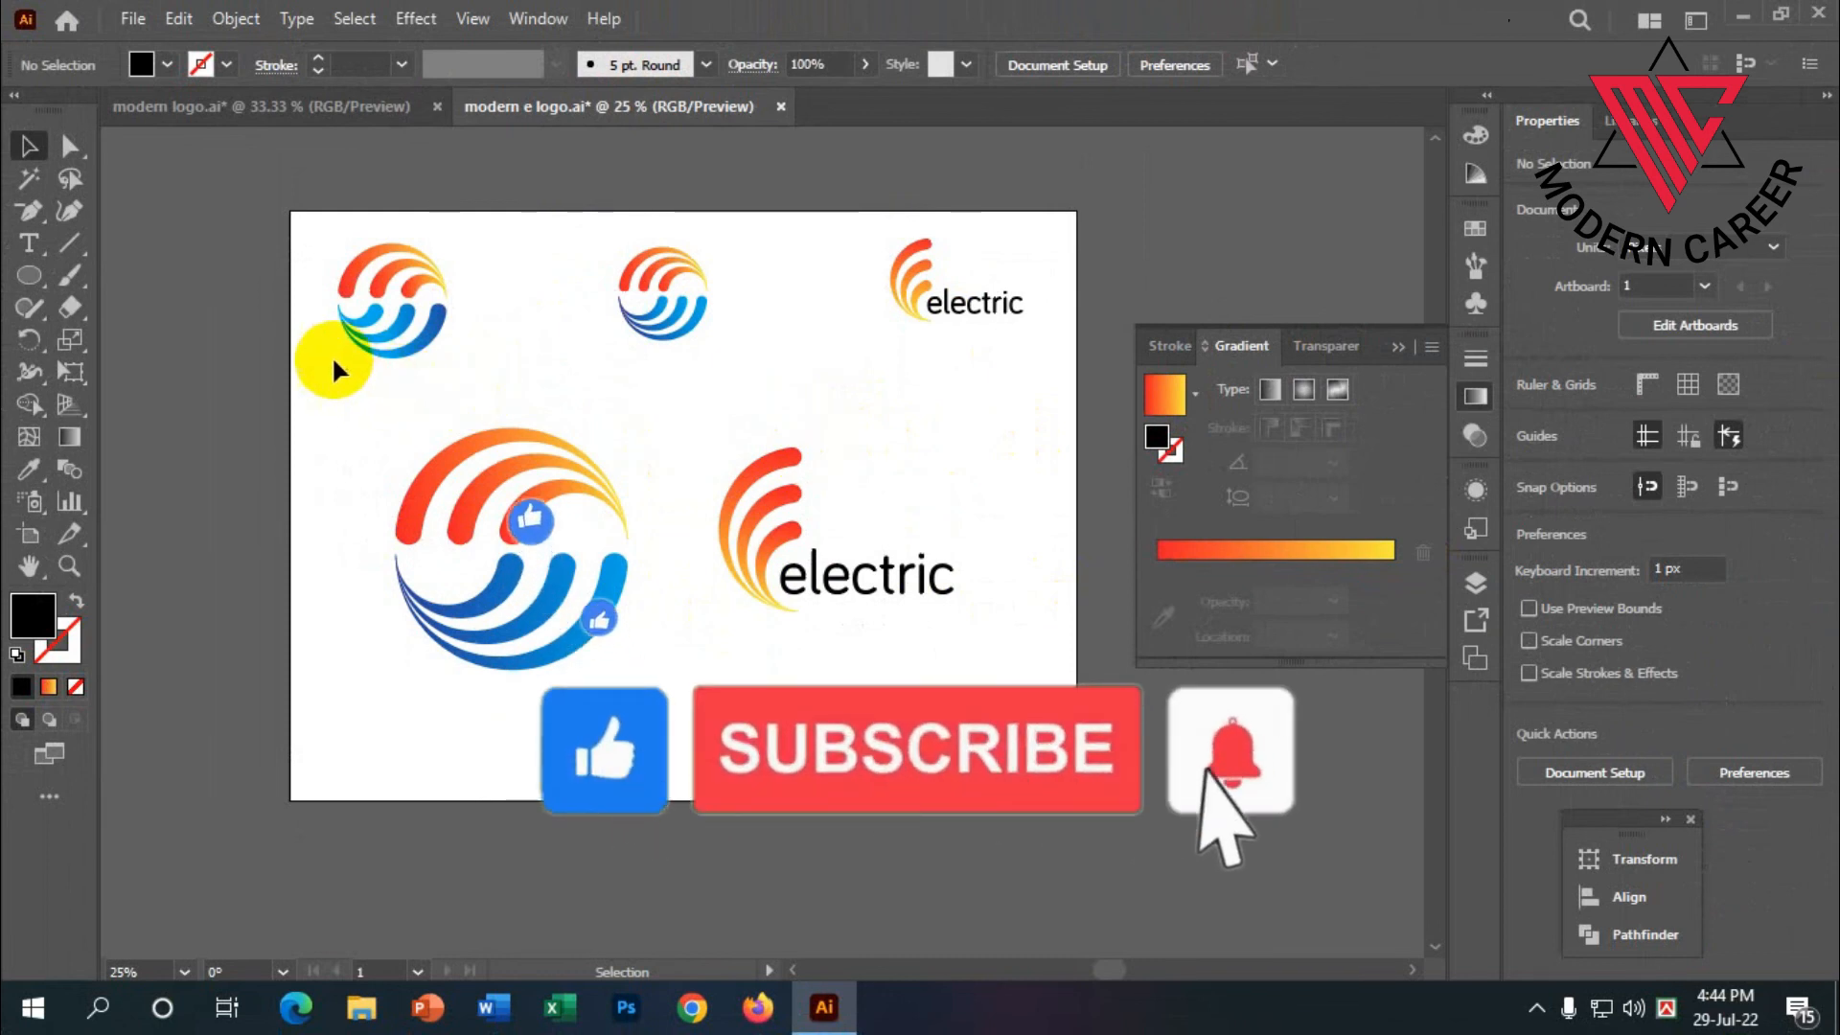
scroll(498, 402, "up", 2)
scroll(632, 449, "down", 1)
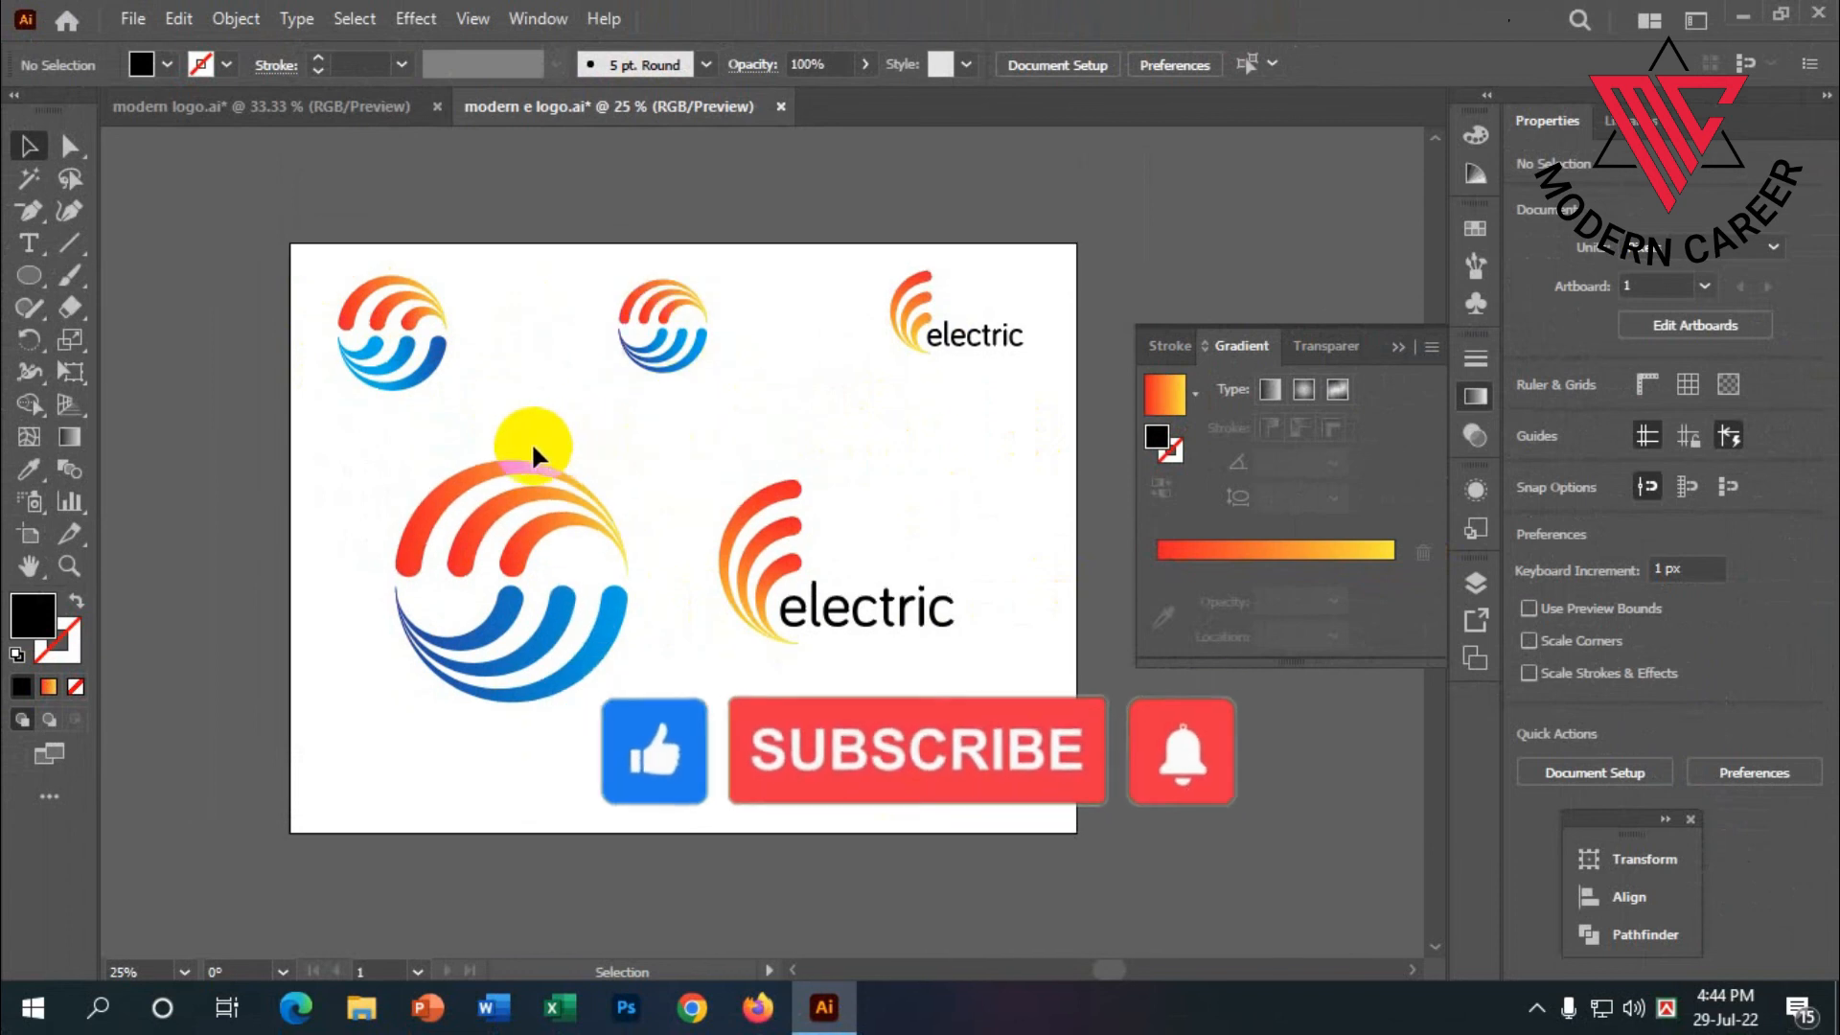